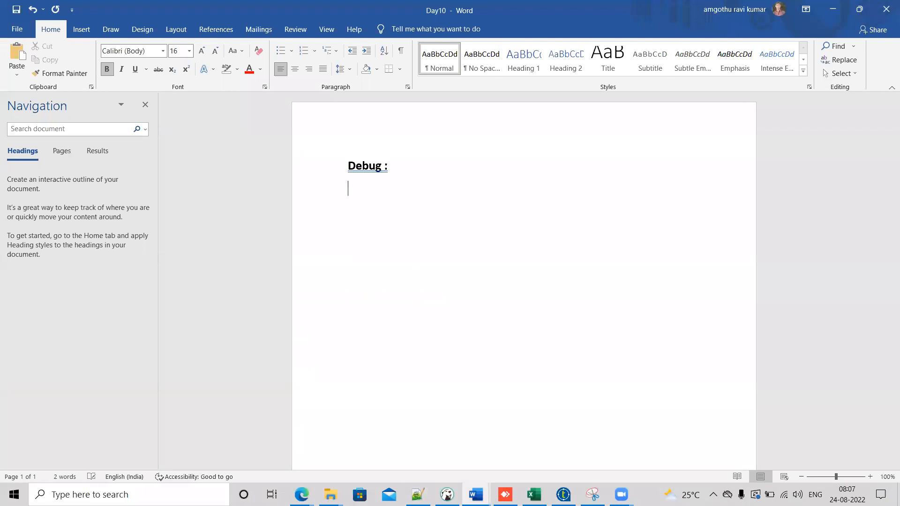
Step: Create a numbered list under the Debug heading with the items 'Trace debug' and 'Java debu'
text(1. Trace)
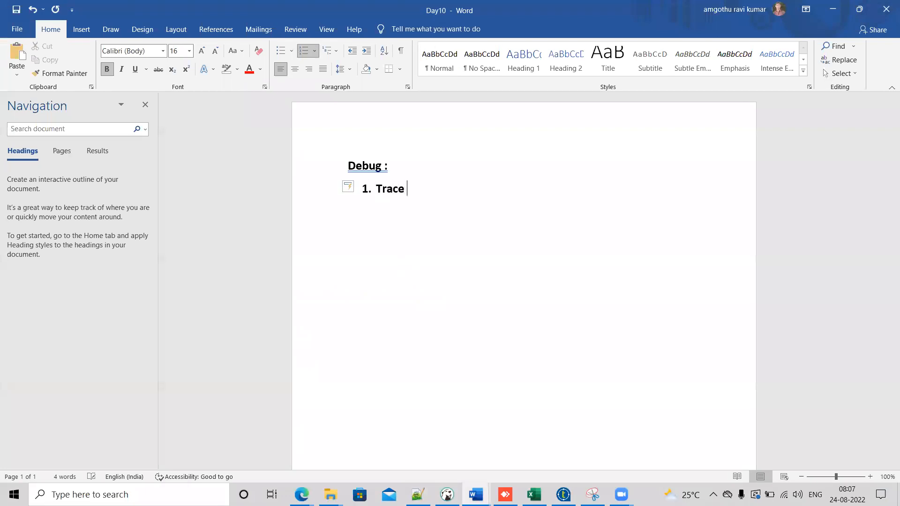
key(BackSpace)
text(debug)
key(Return)
text(Java debug)
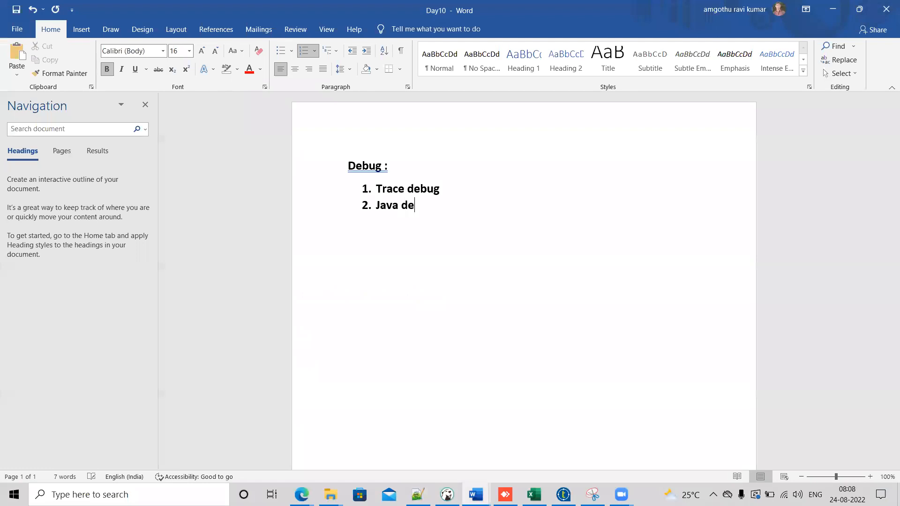
key(BackSpace)
key(BackSpace)
key(BackSpace)
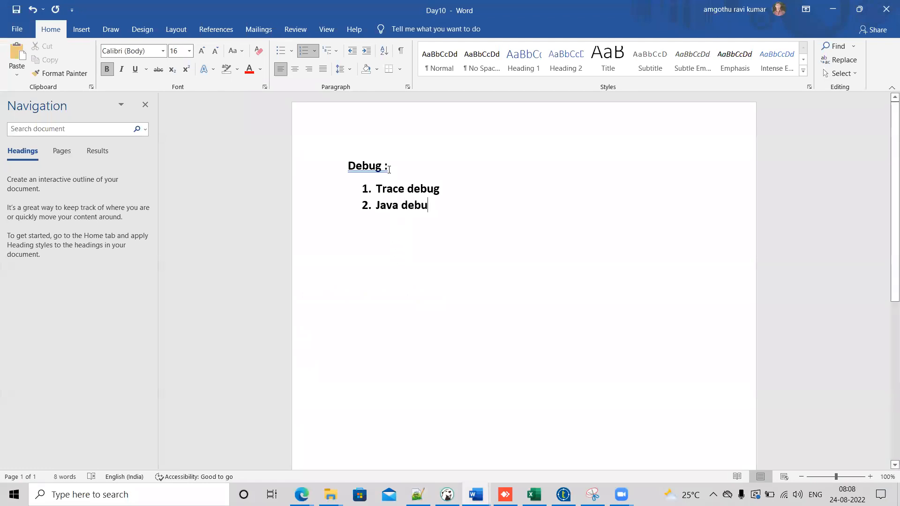
Step: Remove the space before the colon so the heading reads 'Debug:'
click(385, 167)
text(:)
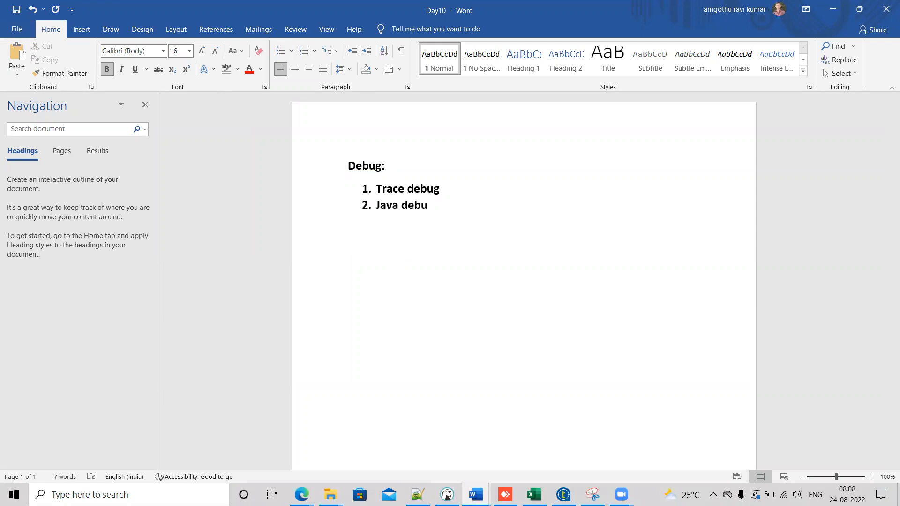
key(Left)
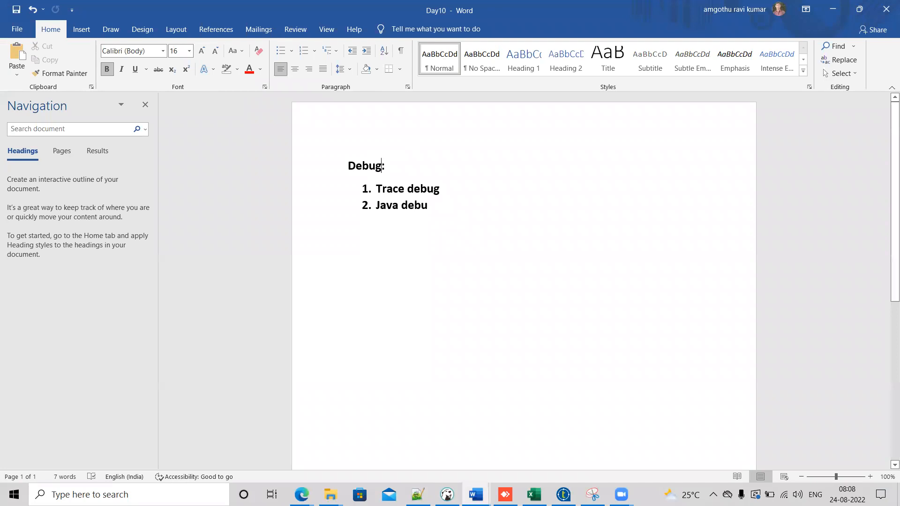
Step: Switch to Talend and create a standard job named job_trace_debug_breakpoints in the Real_Time_Aug_2022 folder
key(alt+Tab)
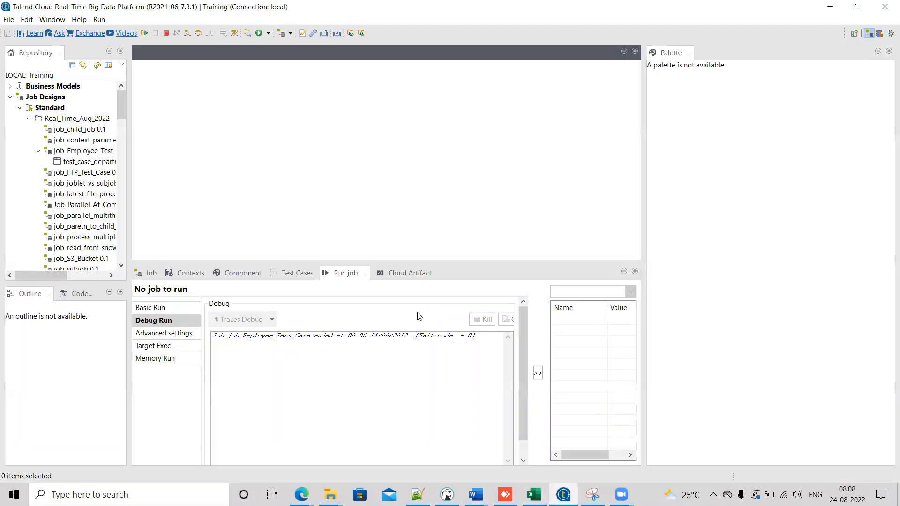
click(77, 123)
right_click(77, 122)
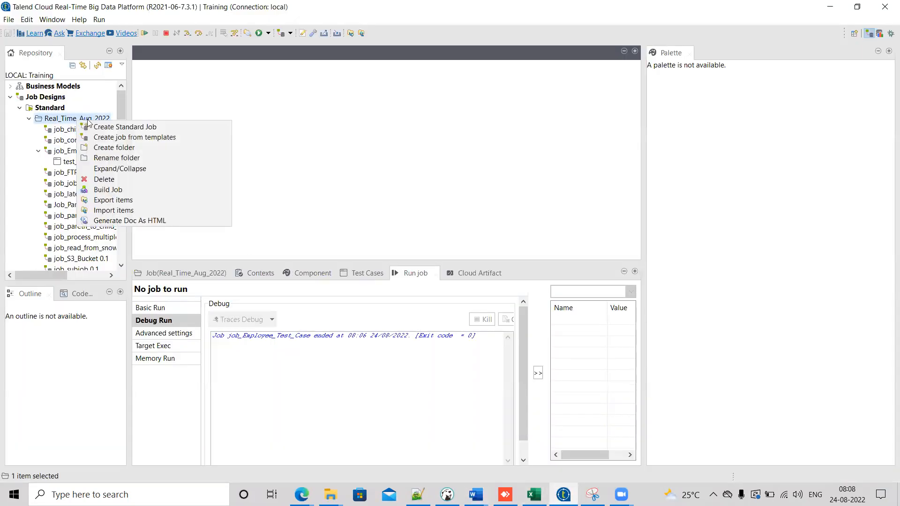
key(Return)
text(job_)
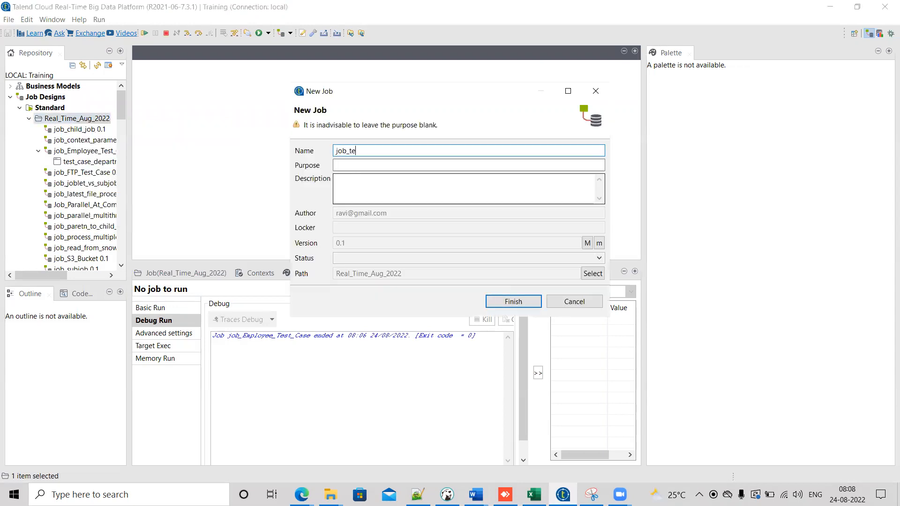
text(trace_debug_breakpoint)
key(Return)
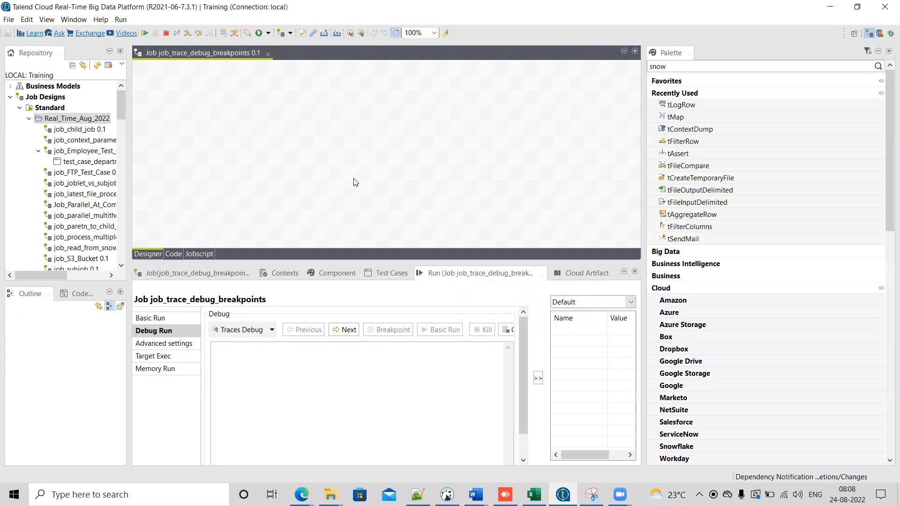
Step: Place the Oracle EMPLOYEES table schema from Metadata onto the canvas as a tDBInput component
drag(120, 108, 115, 189)
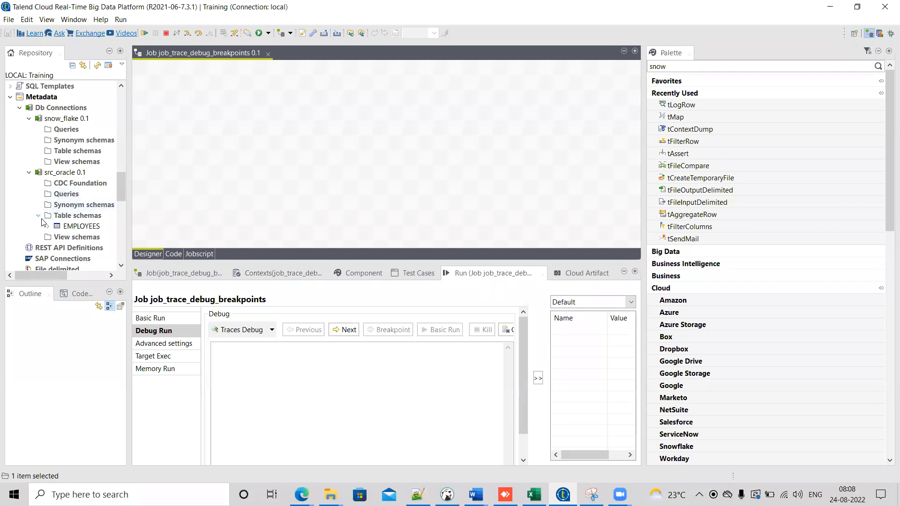
drag(57, 225, 194, 141)
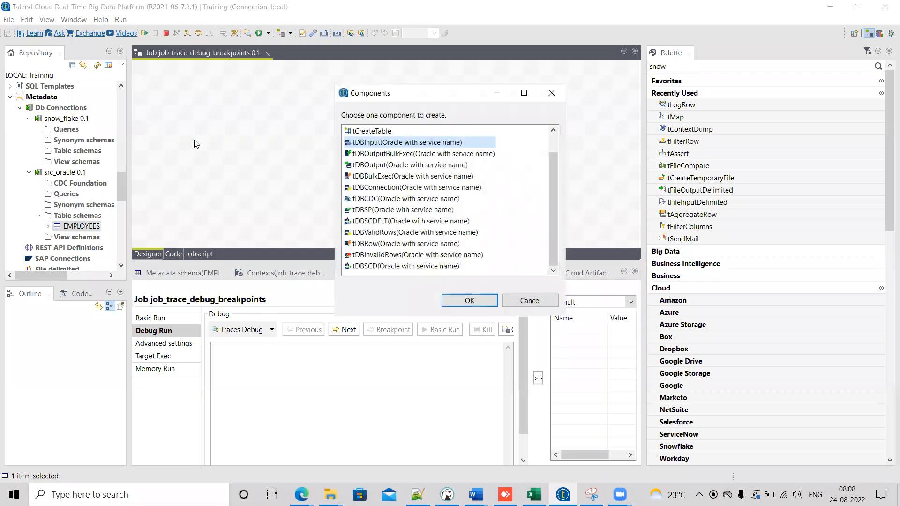
click(469, 300)
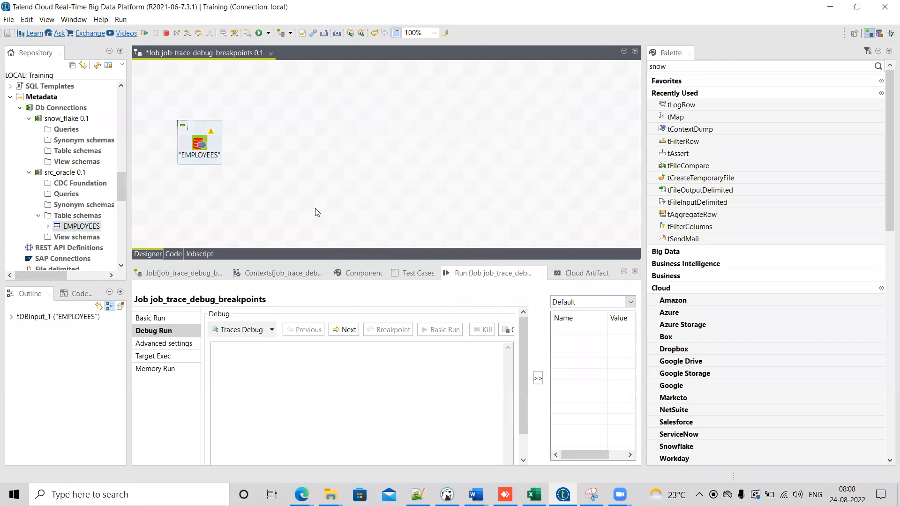
Step: Add a tMap component to the right of the EMPLOYEES input
click(309, 154)
text(tmap)
key(Return)
drag(307, 159, 292, 143)
Step: Connect the EMPLOYEES component to tMap with a Main row
click(201, 144)
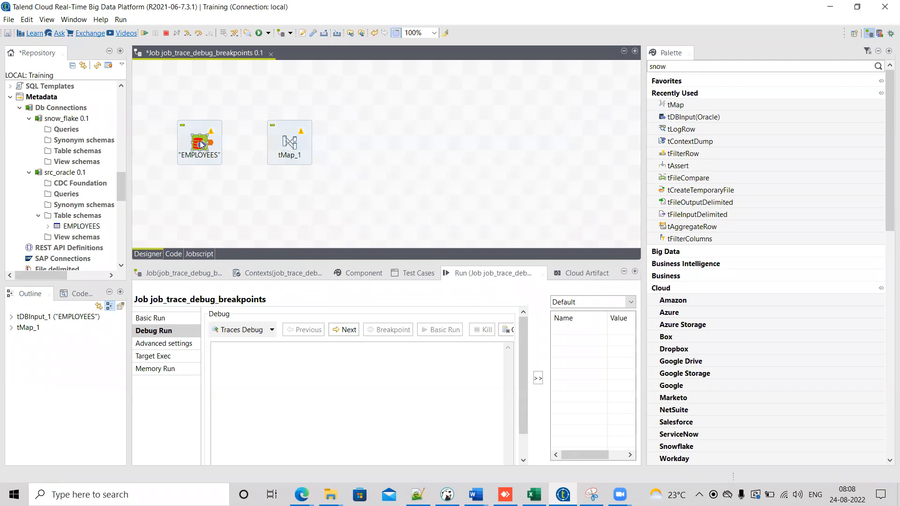
right_click(200, 144)
mouse_move(225, 147)
click(345, 145)
Step: Add a tLogRow component and link tMap to it through a new output named out
click(310, 152)
text(tlog)
key(Return)
click(291, 139)
right_click(291, 143)
mouse_move(311, 145)
click(429, 147)
click(352, 149)
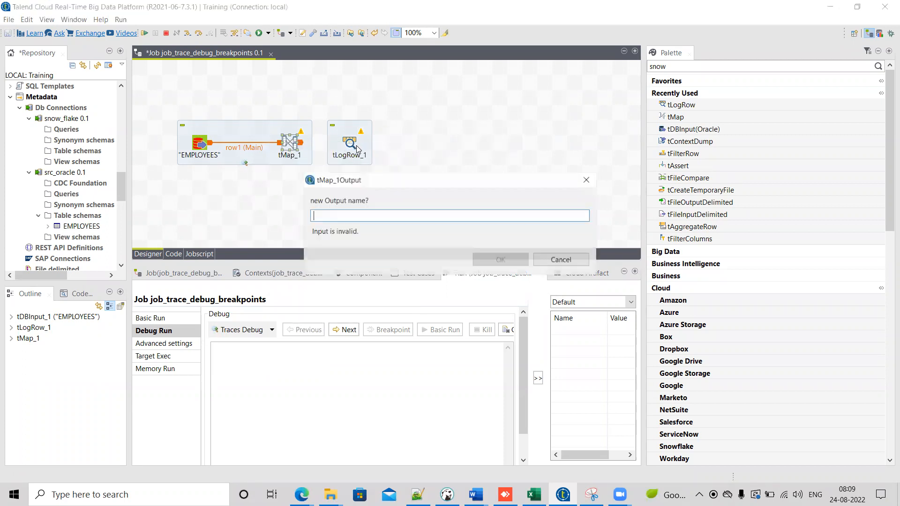
text(out)
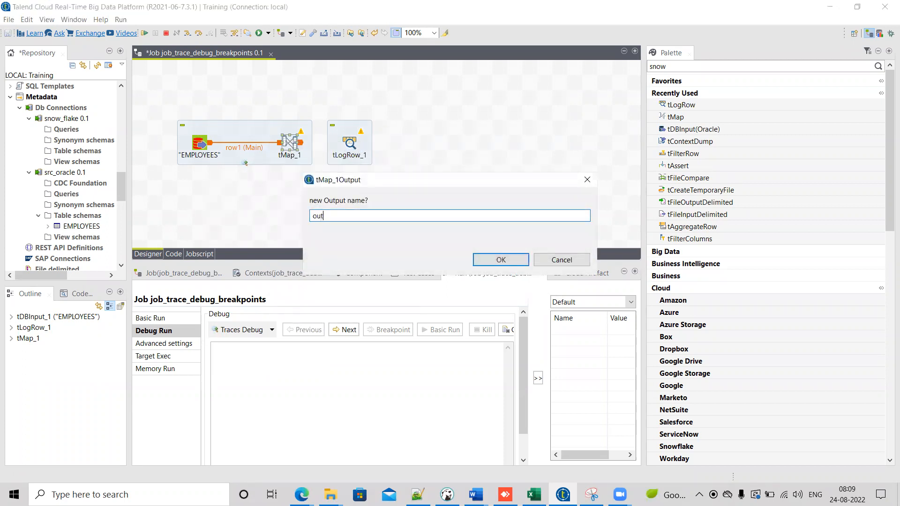
key(Return)
drag(350, 144, 395, 143)
Step: Map all row1 columns to the out output in the tMap editor and confirm
click(290, 142)
double_click(290, 143)
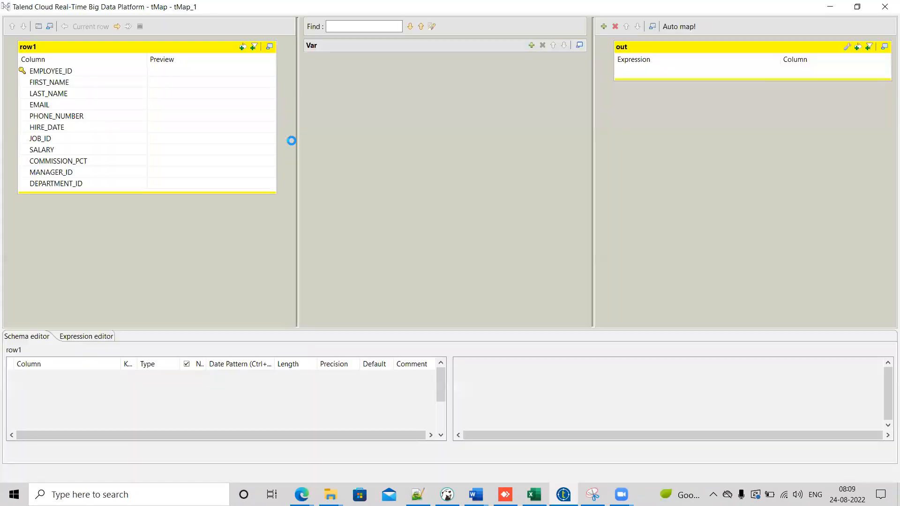
click(112, 73)
key(ctrl+a)
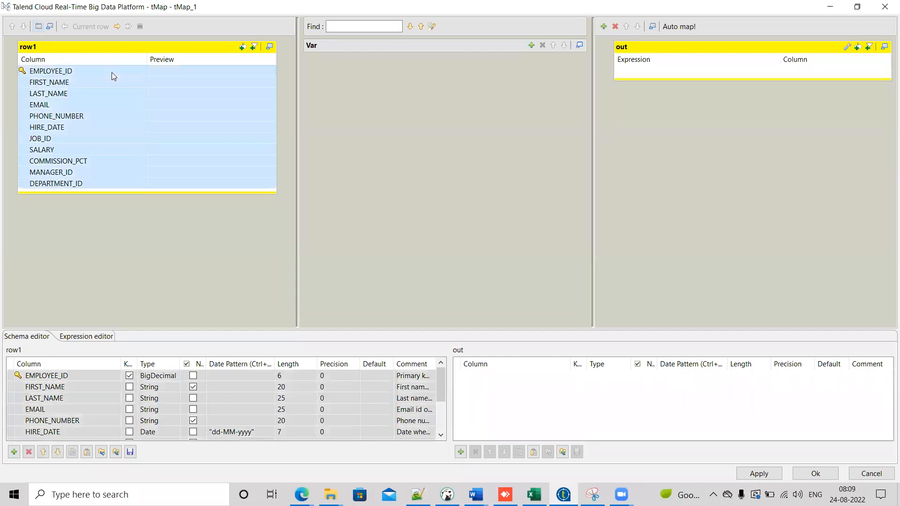
drag(175, 72, 711, 78)
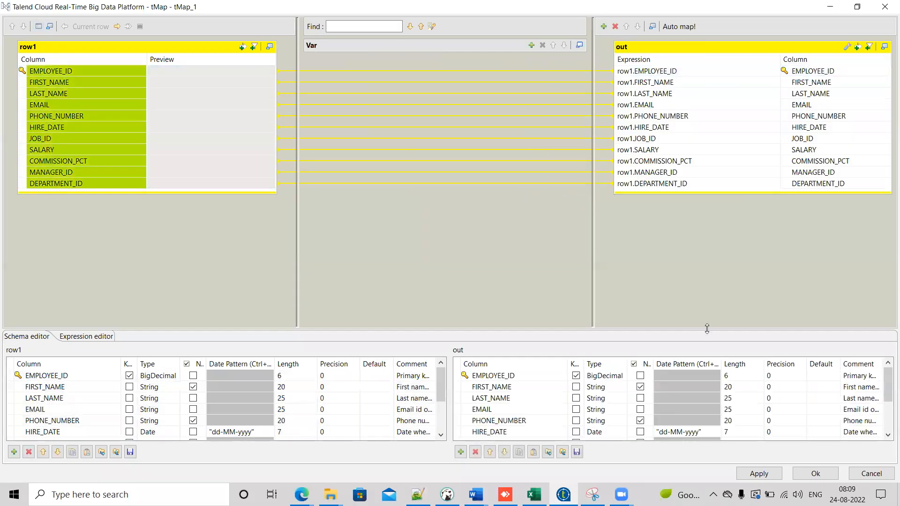
click(815, 474)
Step: Save the job and switch the run view to Basic Run
click(513, 253)
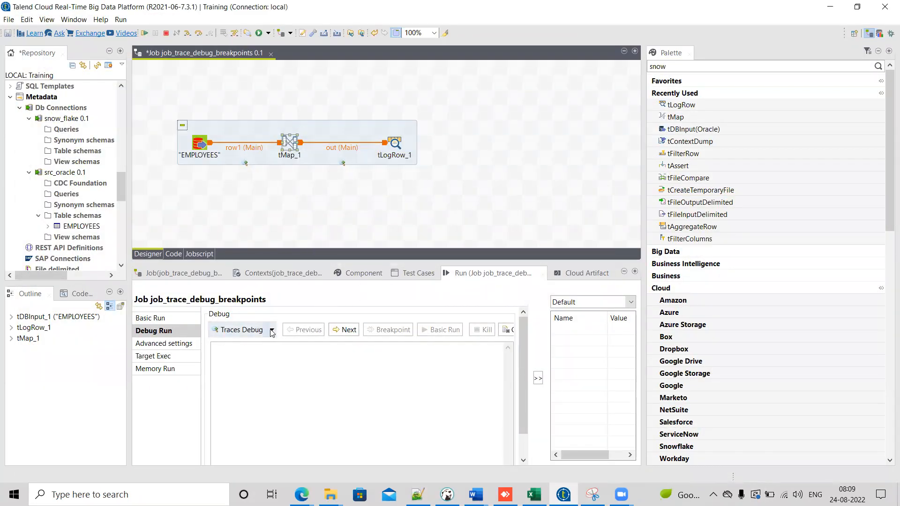
click(178, 319)
key(ctrl+s)
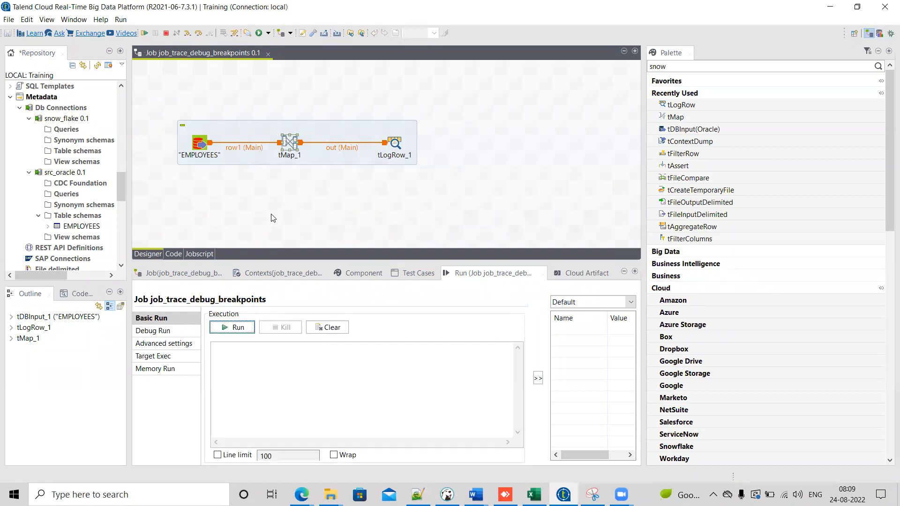
Step: Review the EMPLOYEES component settings and the tMap column mapping
drag(171, 105, 222, 173)
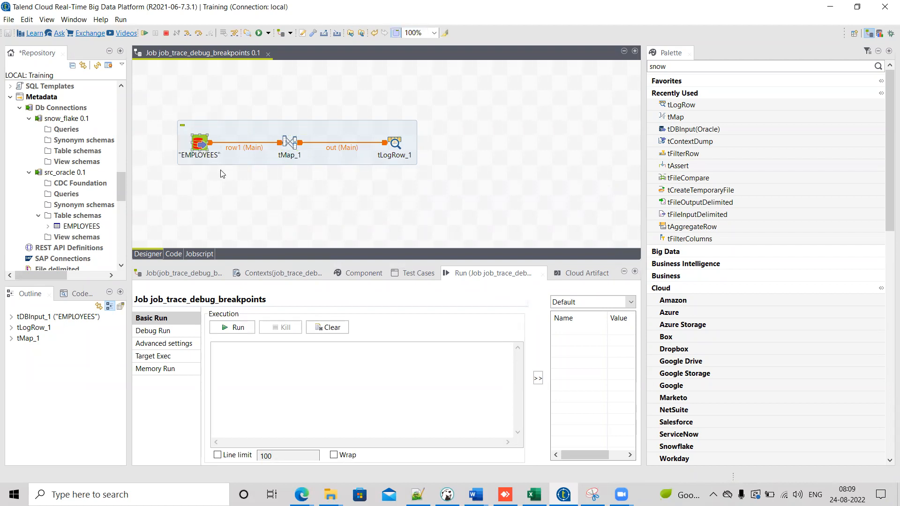
double_click(197, 142)
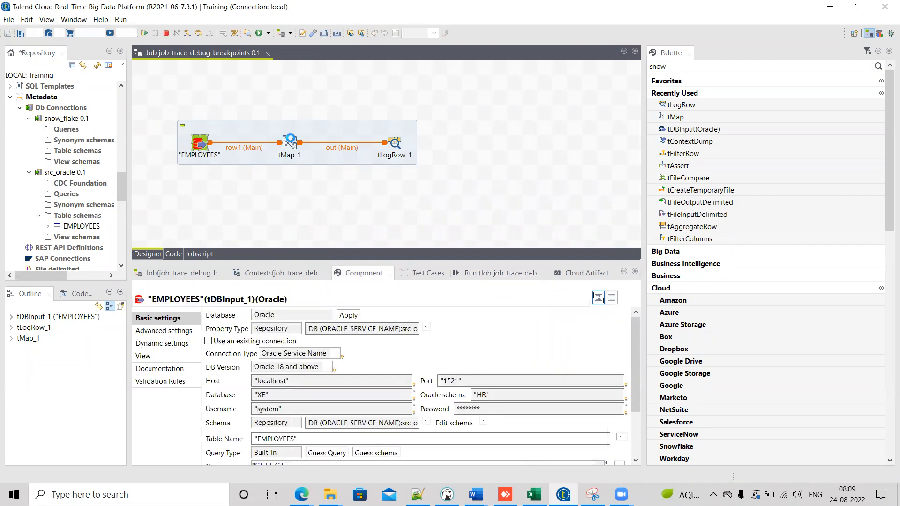
double_click(290, 142)
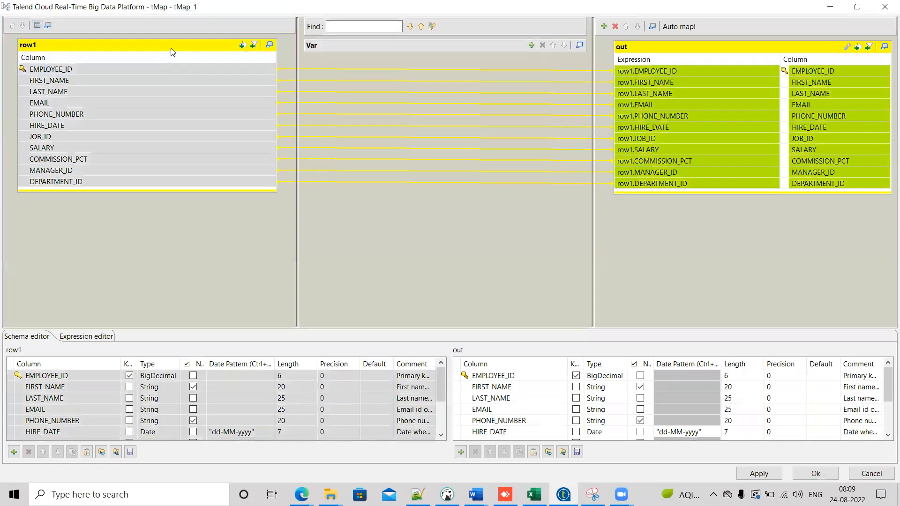
click(813, 474)
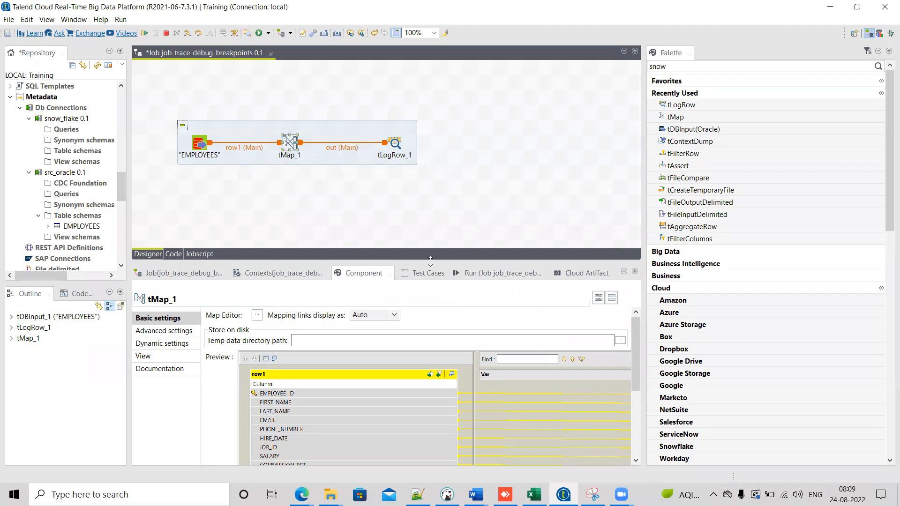
Step: Move the subjob higher on the canvas and run the job
drag(428, 254, 429, 230)
click(492, 249)
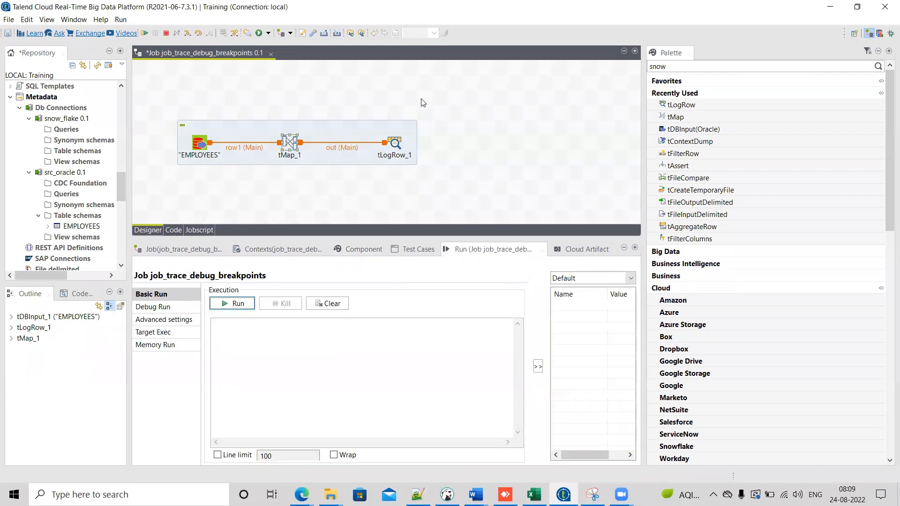
drag(376, 126, 368, 95)
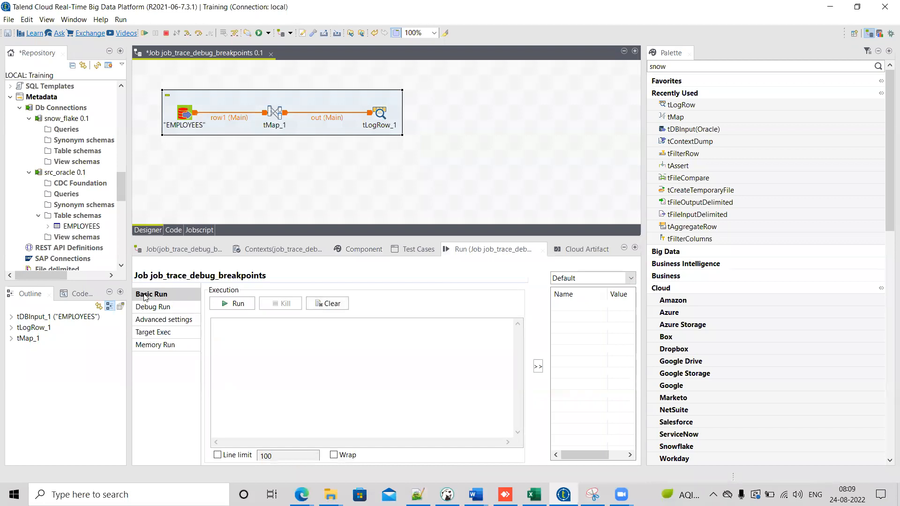
click(235, 304)
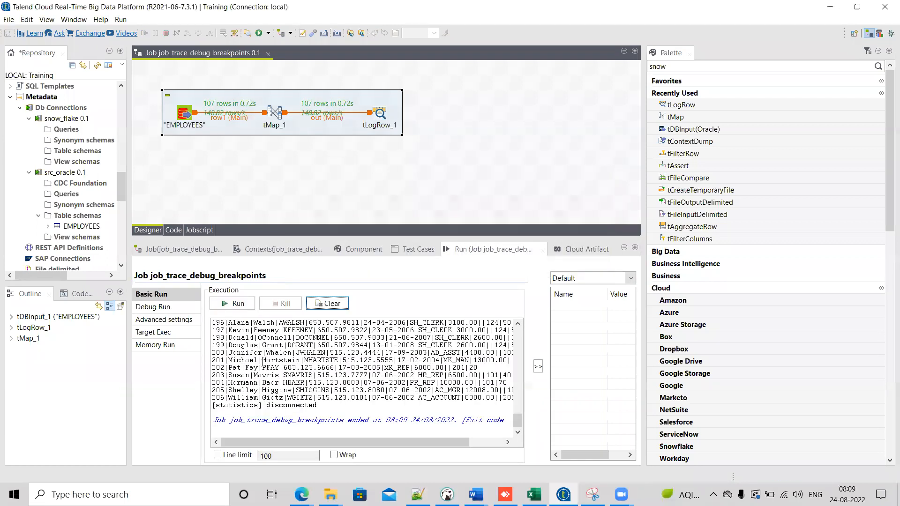
Step: Set the tLogRow mode to Table and save the job
double_click(380, 113)
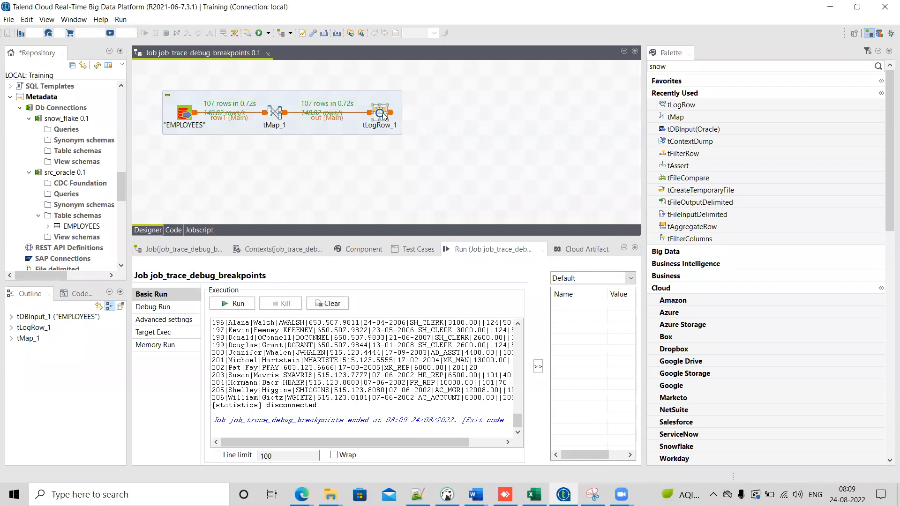
click(242, 328)
key(ctrl+s)
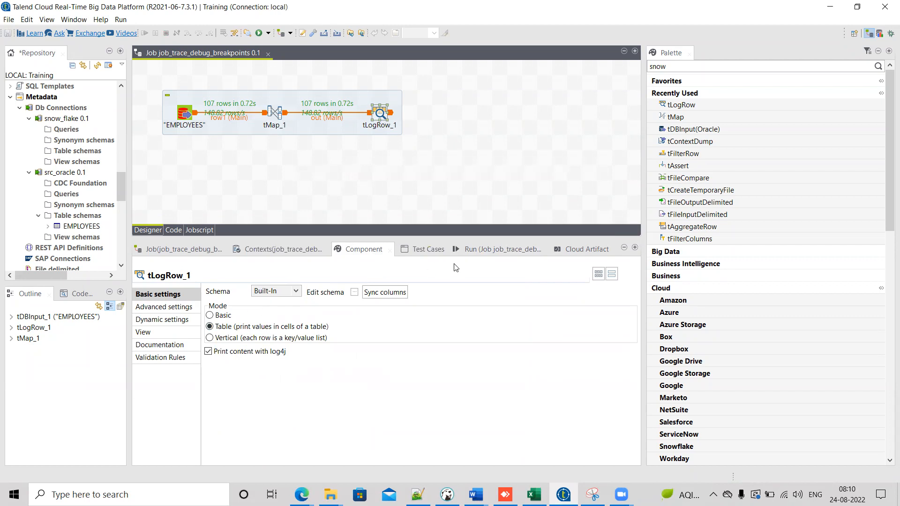
Step: Clear the console output and run the job again
click(488, 249)
click(329, 304)
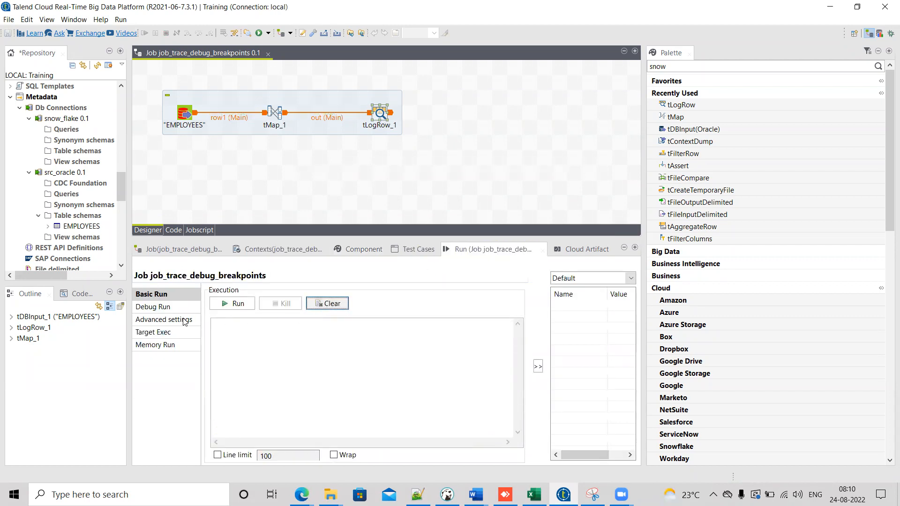
click(237, 305)
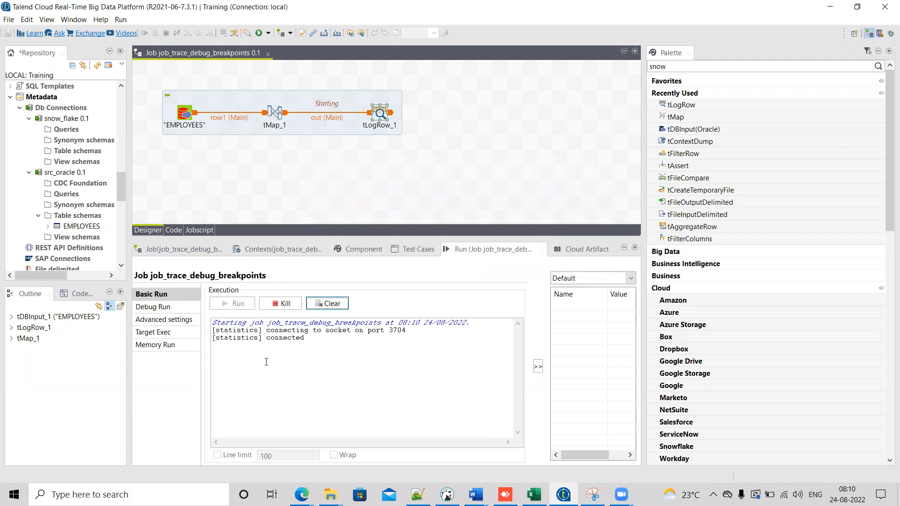
drag(517, 420, 518, 334)
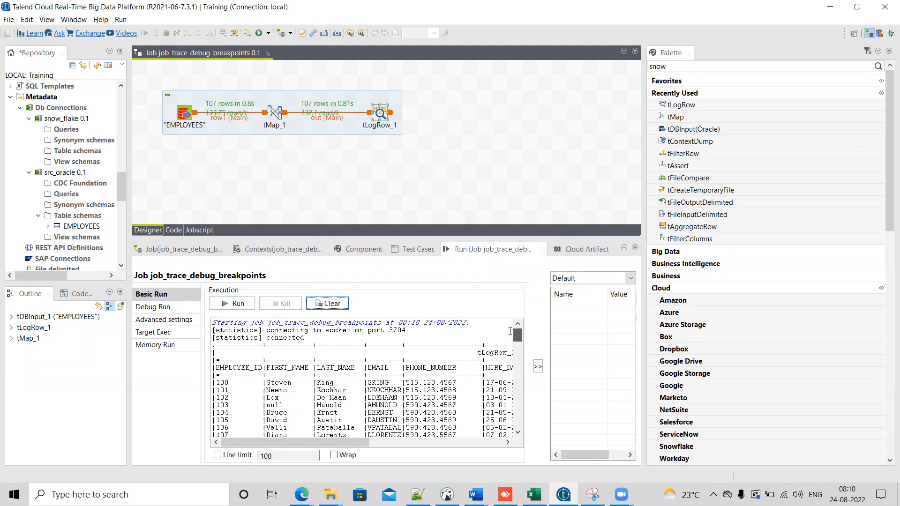
Step: Open Debug Run and spread the tMap and tLogRow components further apart on the canvas
click(167, 307)
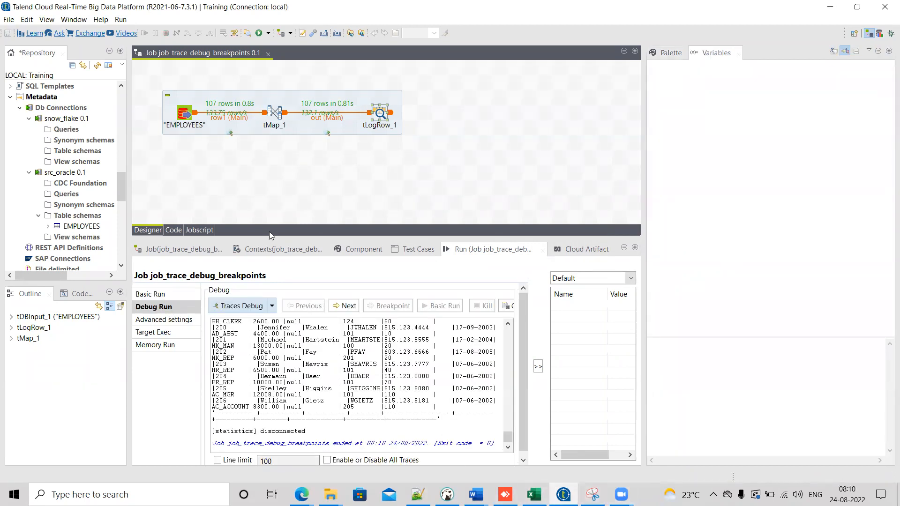
drag(152, 83, 205, 158)
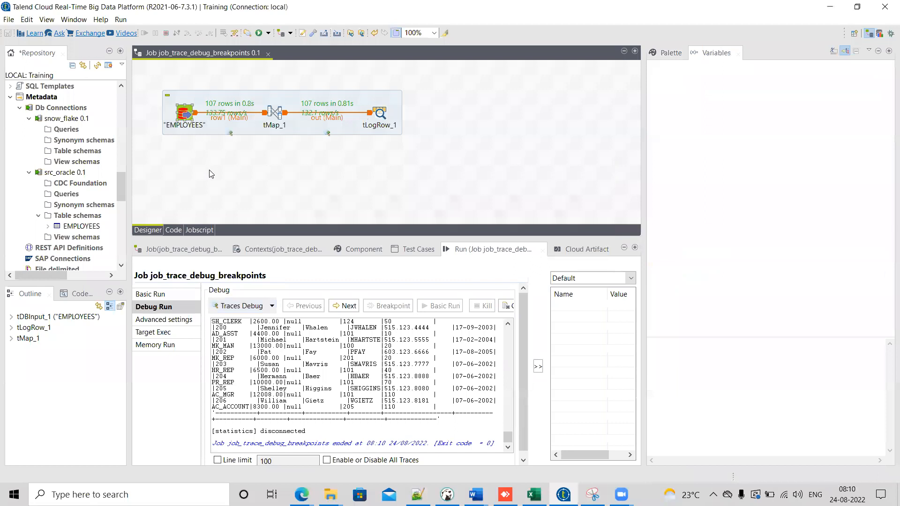
drag(275, 114, 293, 116)
drag(388, 116, 479, 116)
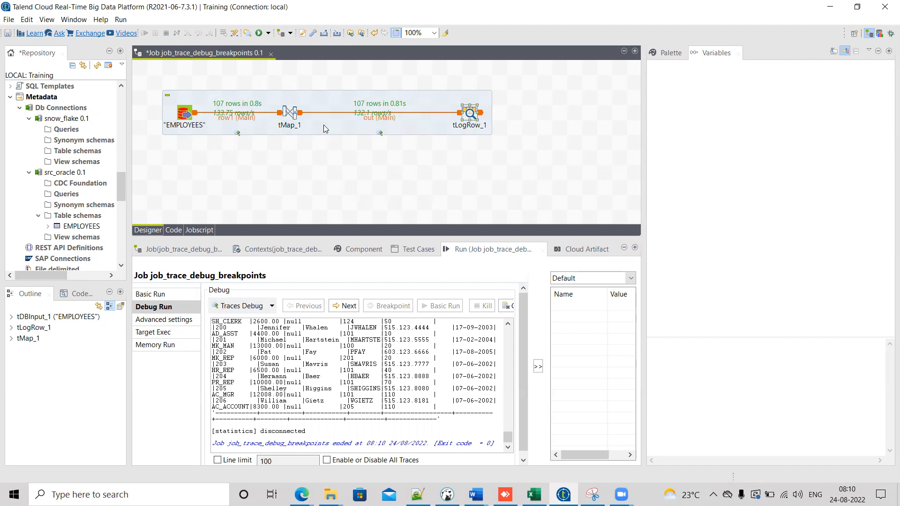
Step: Select the components on the canvas and open the tMap_1 mapping editor
drag(147, 78, 228, 197)
drag(269, 80, 300, 174)
drag(154, 83, 498, 150)
click(291, 114)
double_click(290, 114)
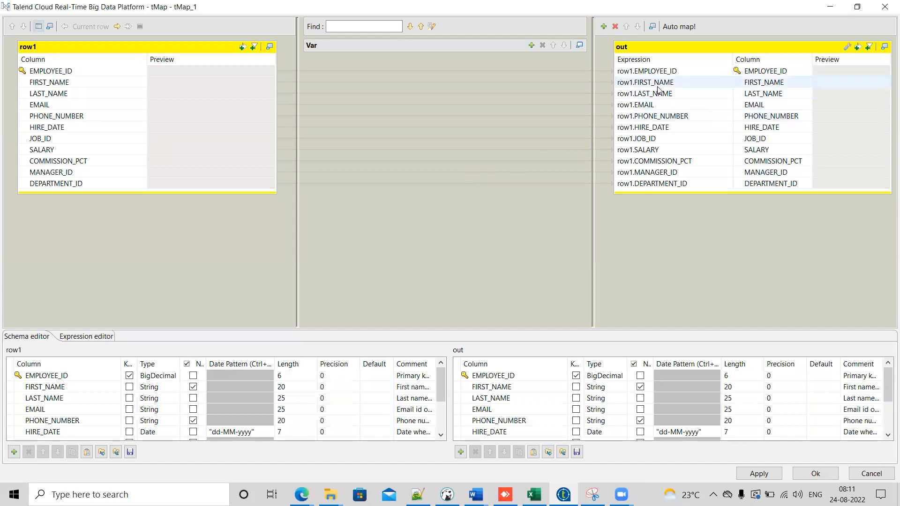
Step: Open the Expression Builder for the FIRST_NAME output column and insert the StringHandling UPCASE function
click(694, 83)
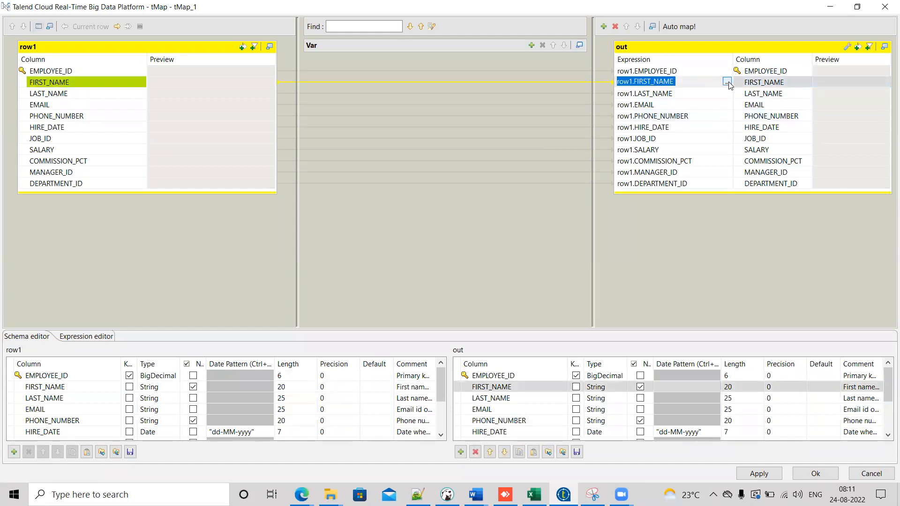
click(726, 82)
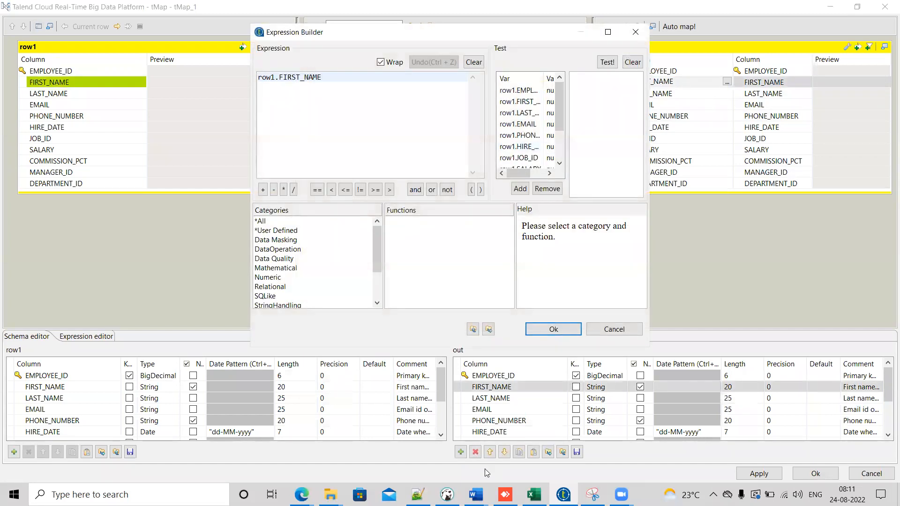
click(447, 495)
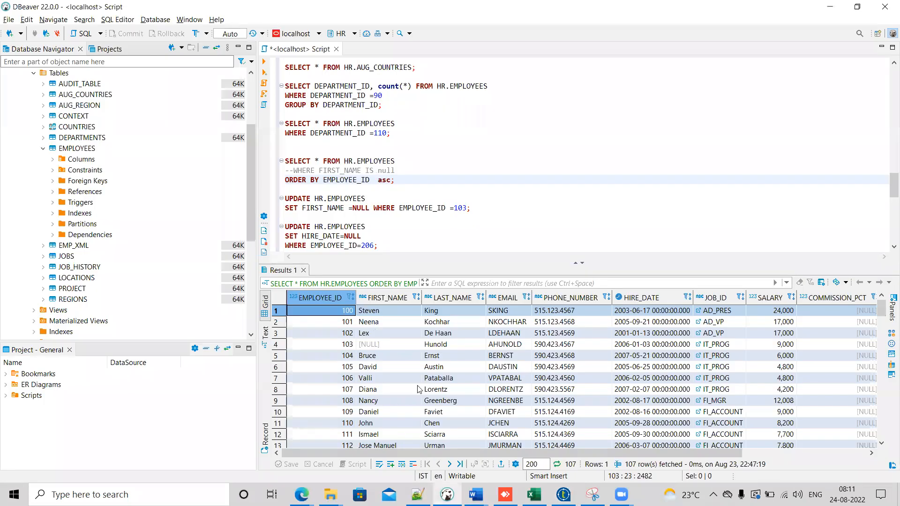
click(564, 495)
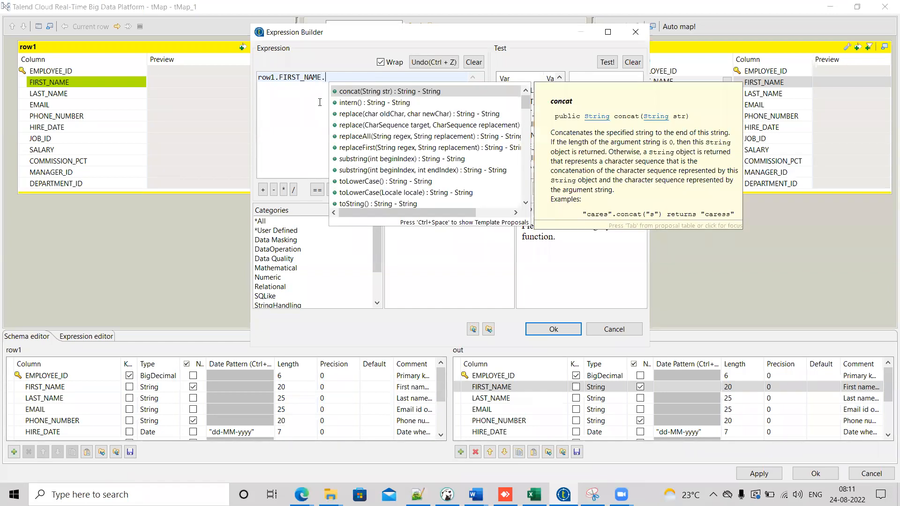
key(BackSpace)
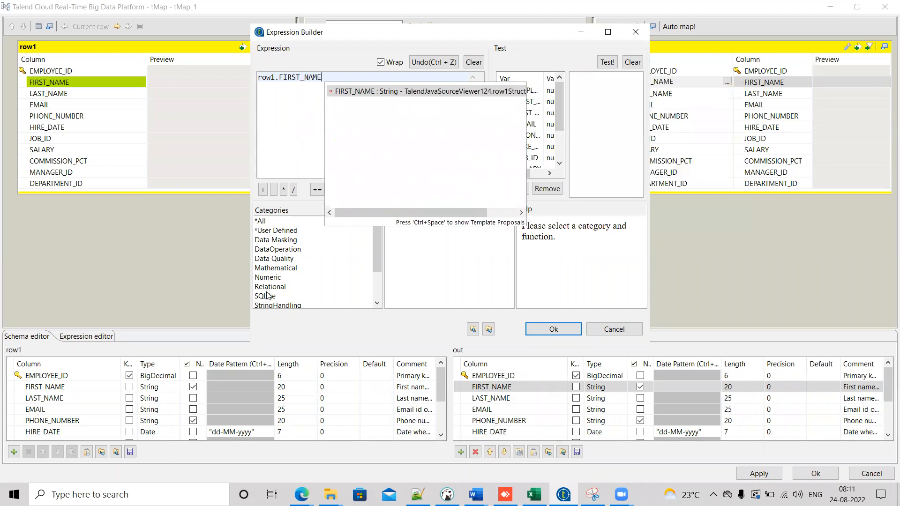
click(284, 307)
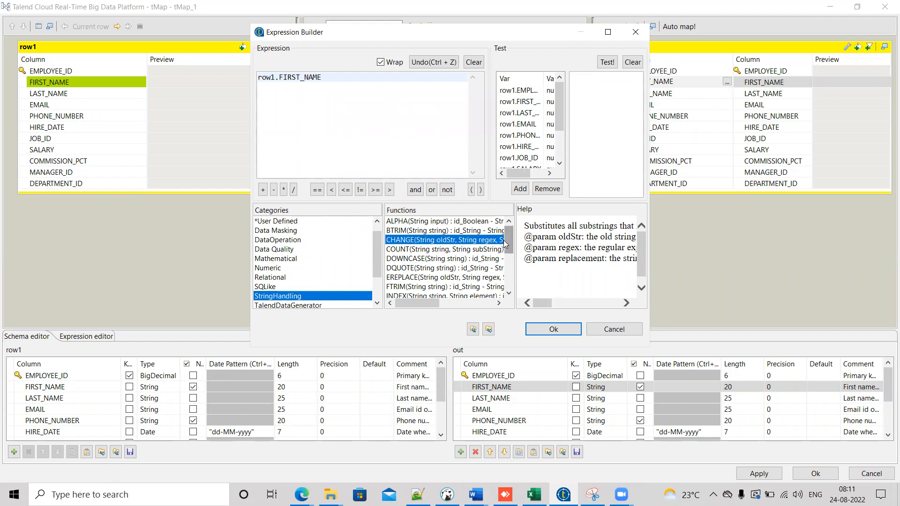
drag(507, 241, 510, 281)
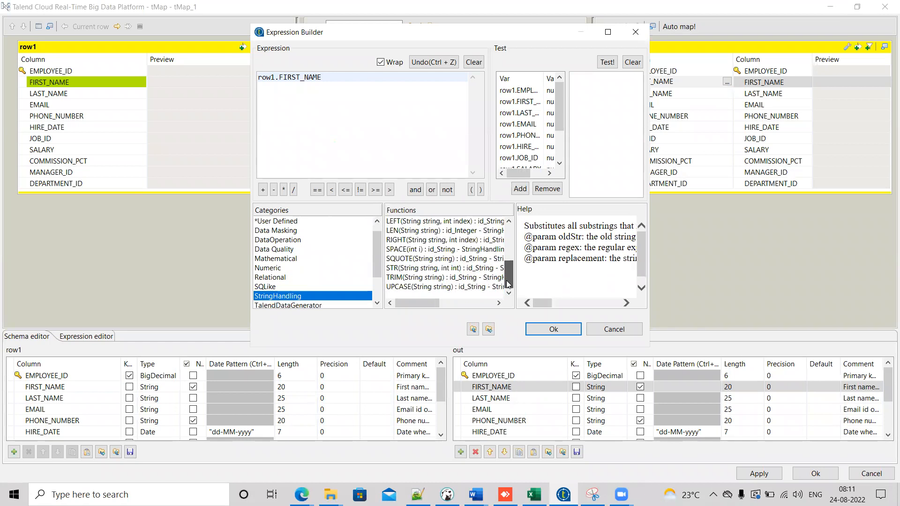
click(450, 287)
click(373, 96)
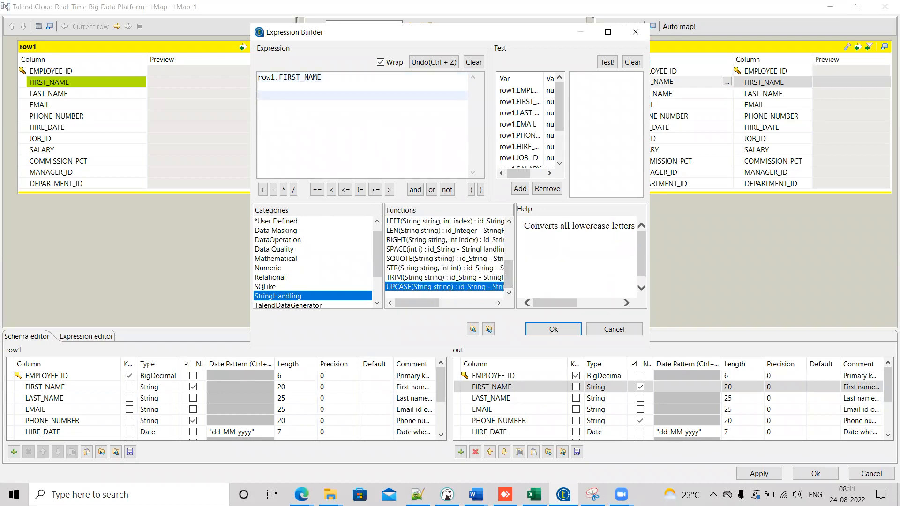
double_click(405, 287)
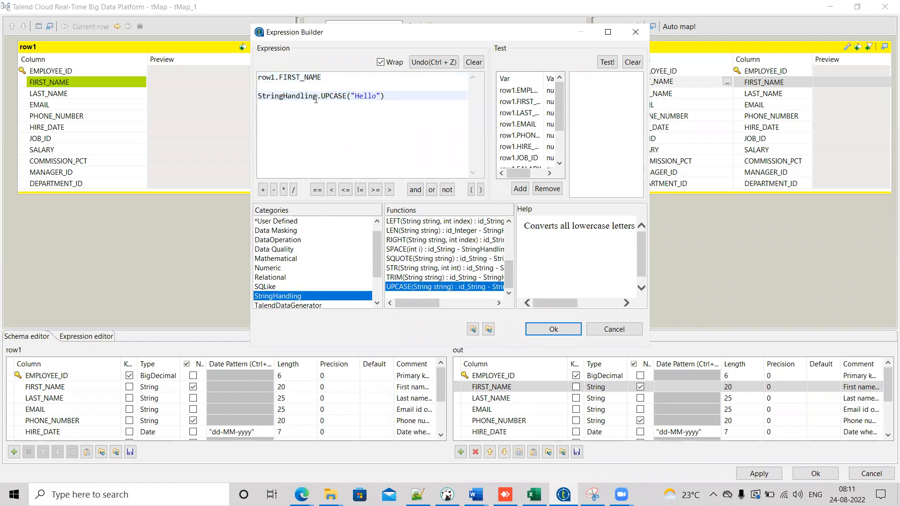
Step: Make the FIRST_NAME expression StringHandling.UPCASE(row1.FIRST_NAME) and apply it
drag(324, 78, 239, 74)
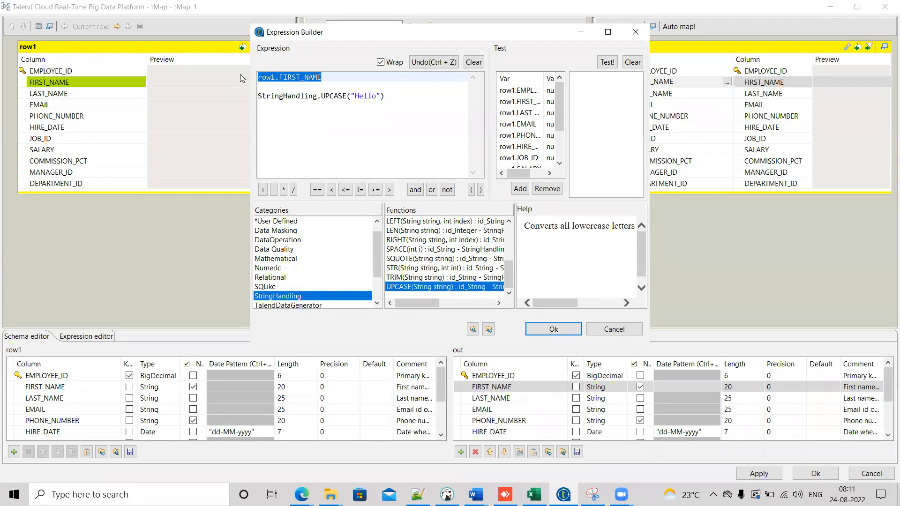
key(ctrl+x)
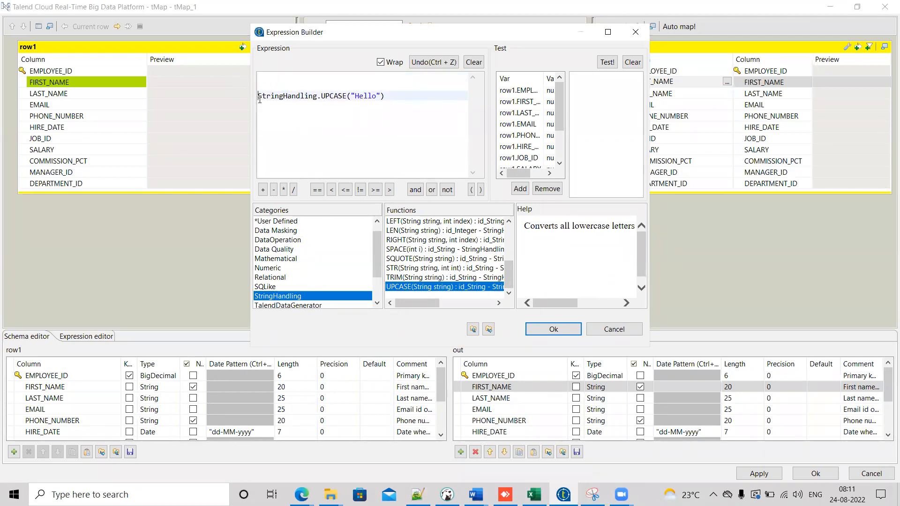
click(259, 99)
key(BackSpace)
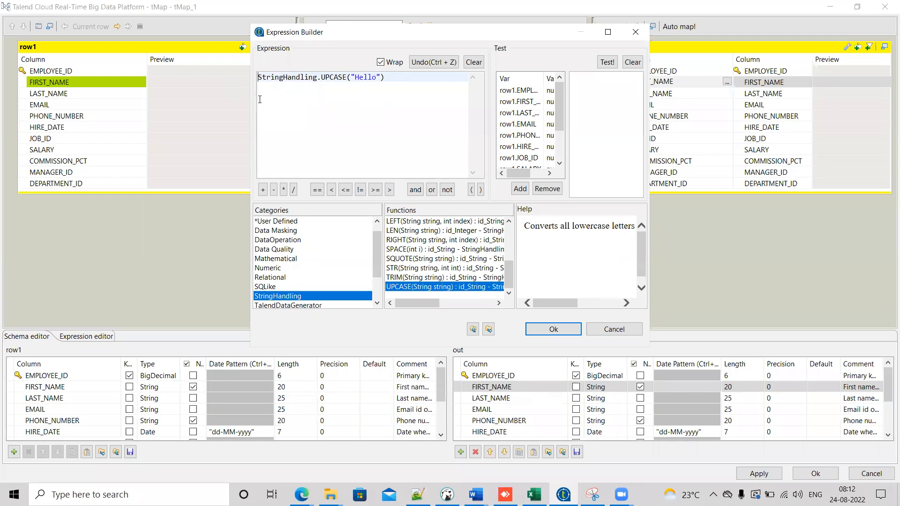
drag(381, 76, 351, 77)
key(ctrl+v)
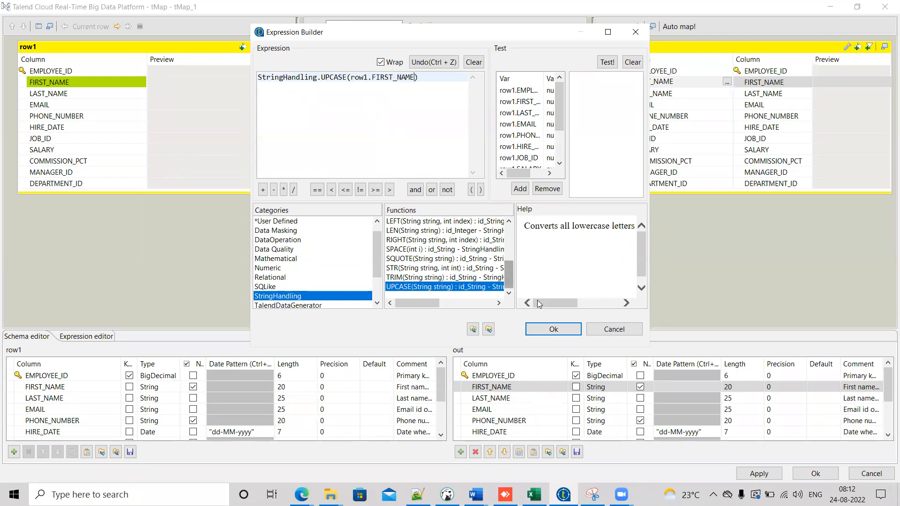
click(553, 330)
Step: Compare the HIRE_DATE mapping with the EMPLOYEES query results in DBeaver, then return to the tMap editor
click(752, 84)
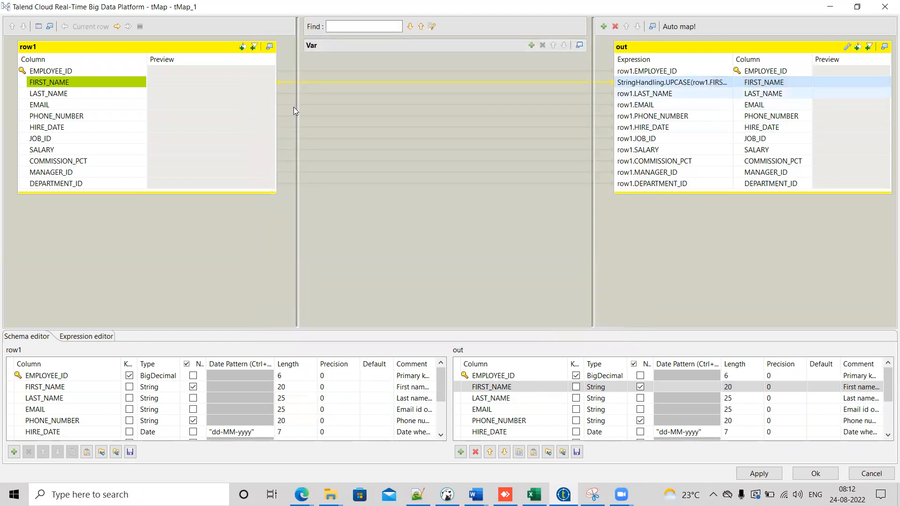
click(61, 127)
click(448, 495)
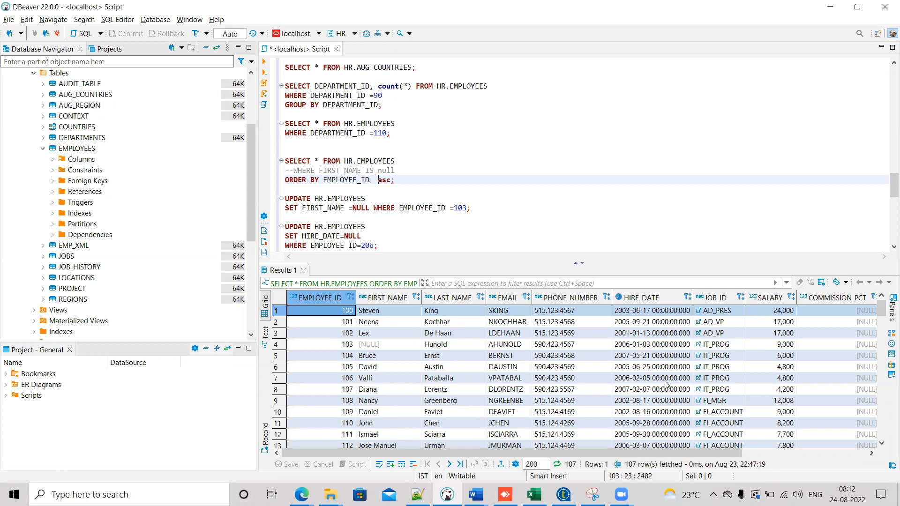
key(alt+Tab)
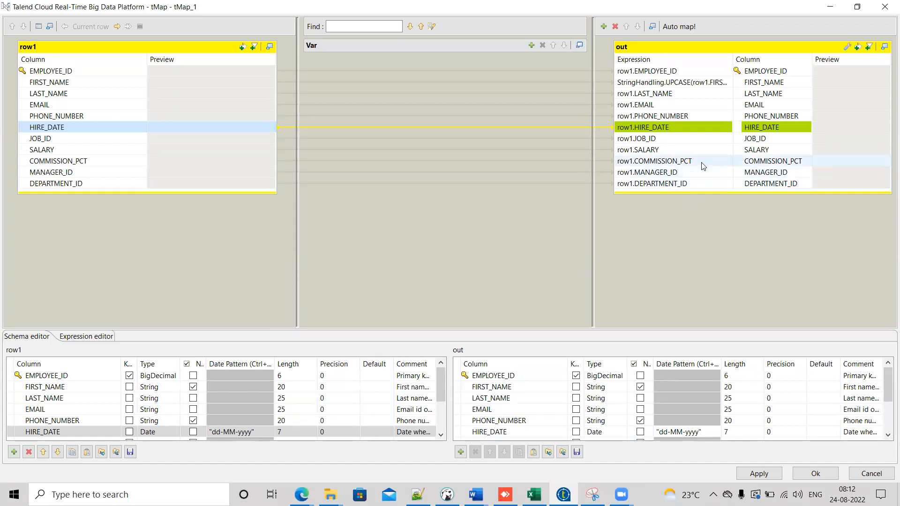
Step: Open the HIRE_DATE expression and insert TalendDate.formatDate with the pattern "dd-MM-yyyy HH:mm:ss"
click(726, 128)
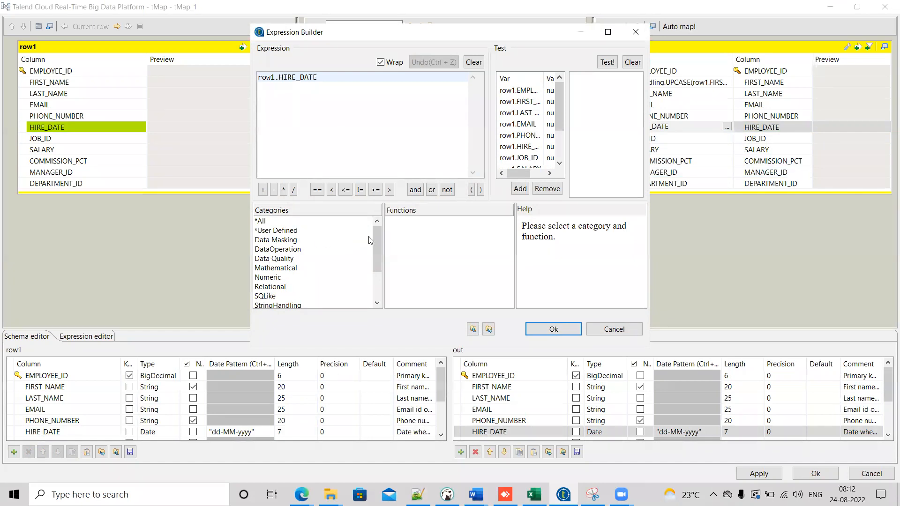
drag(378, 237, 376, 249)
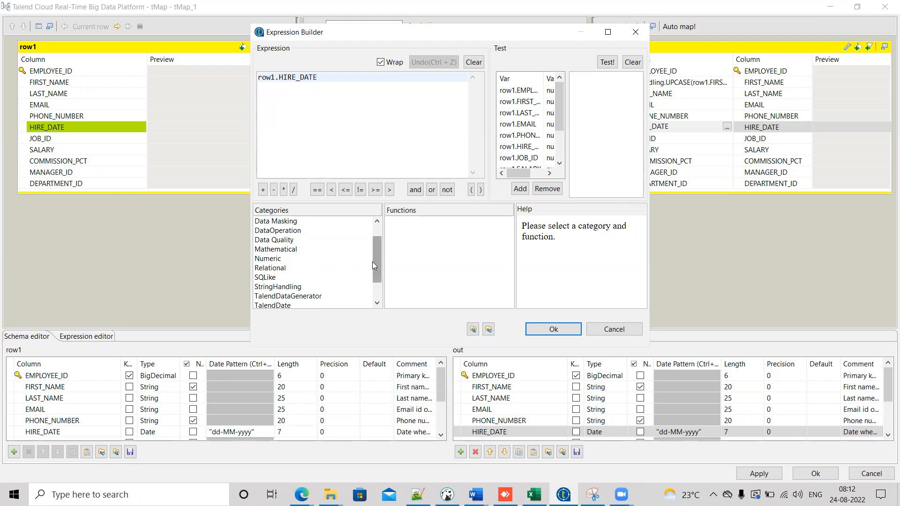
drag(375, 263, 375, 281)
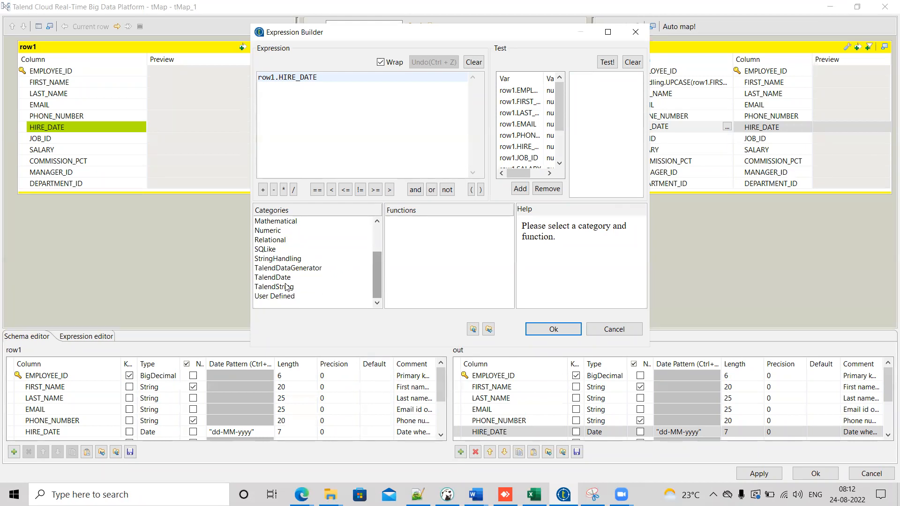
click(370, 277)
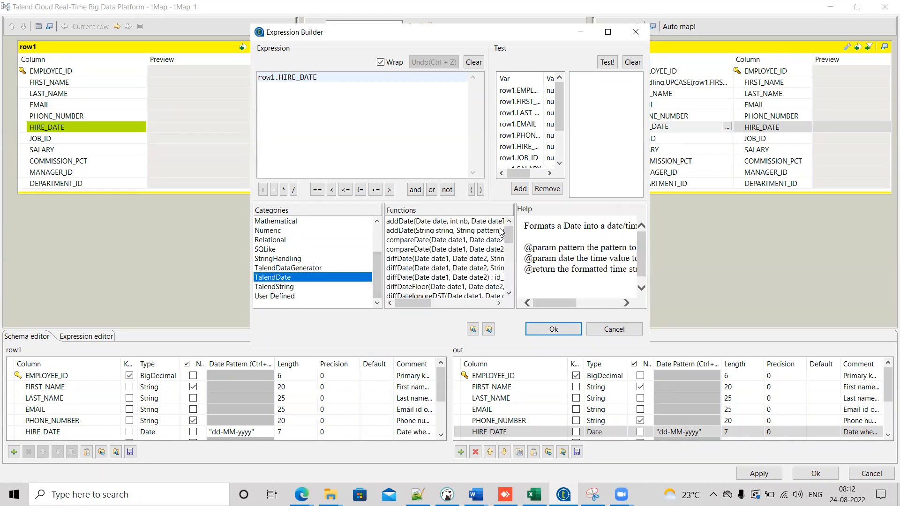
drag(508, 231, 509, 245)
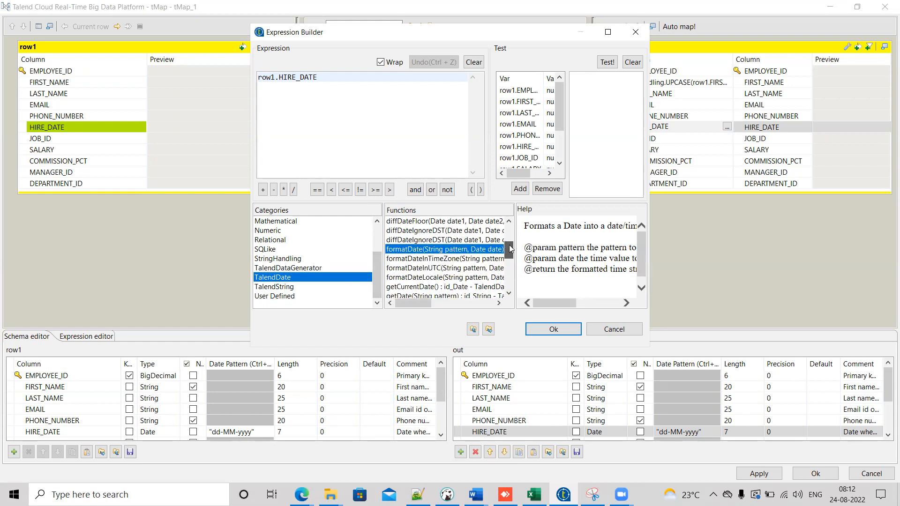
click(359, 95)
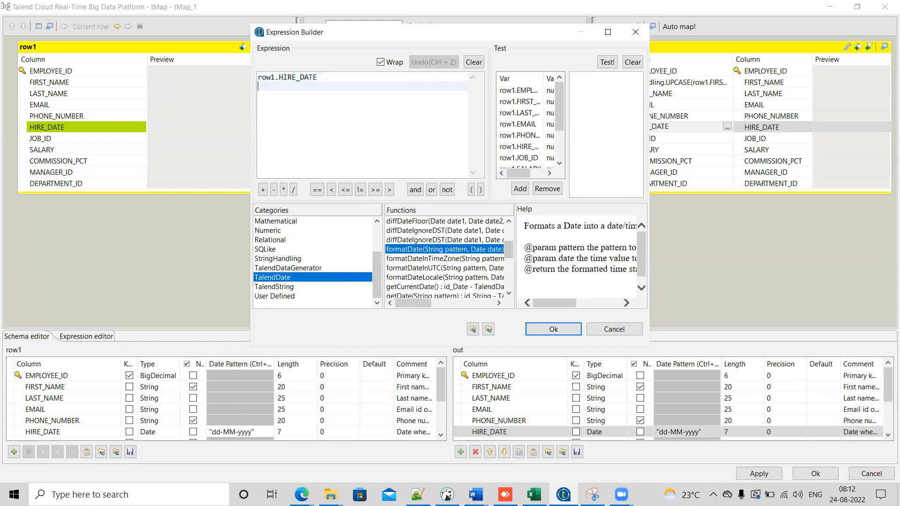
double_click(413, 249)
double_click(359, 89)
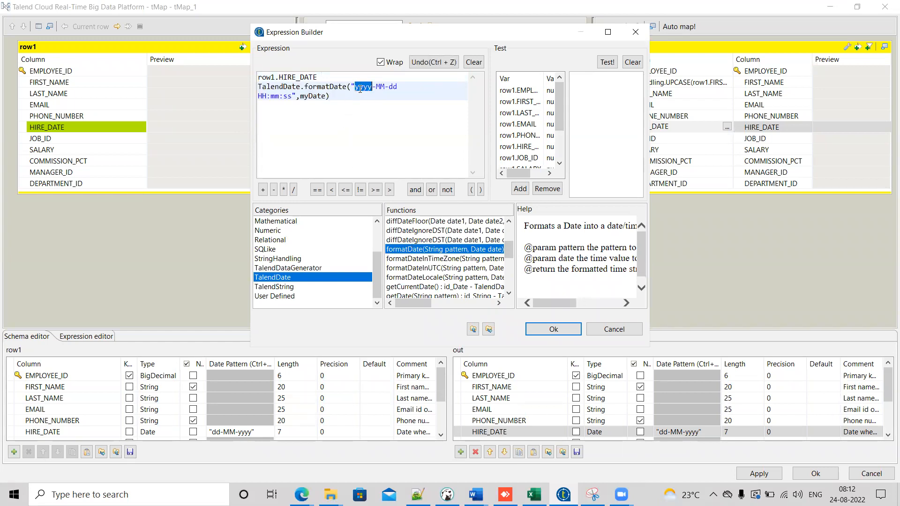
text(dd)
double_click(384, 87)
text(yyy)
Step: Replace myDate with row1.HIRE_DATE so the expression reads TalendDate.formatDate("dd-MM-yyyy HH:mm:ss",row1.HIRE_DATE), and apply it
double_click(313, 96)
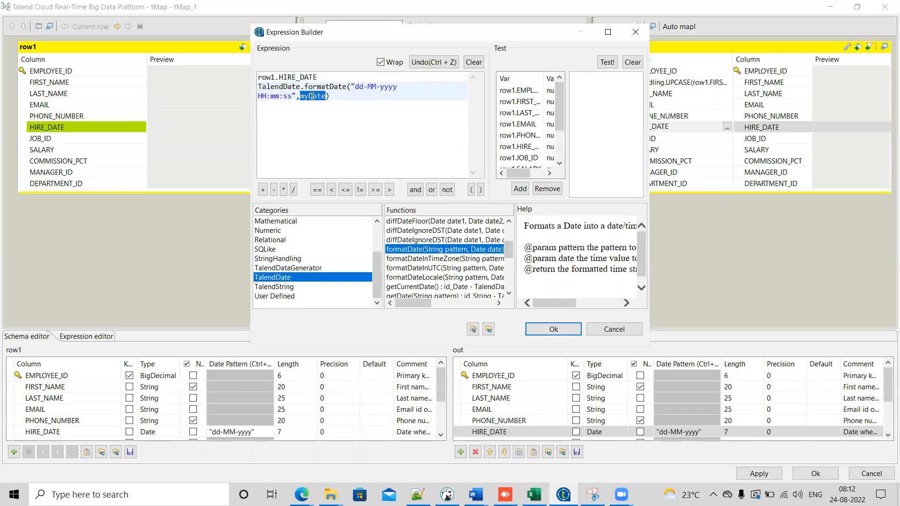
key(BackSpace)
drag(319, 78, 247, 75)
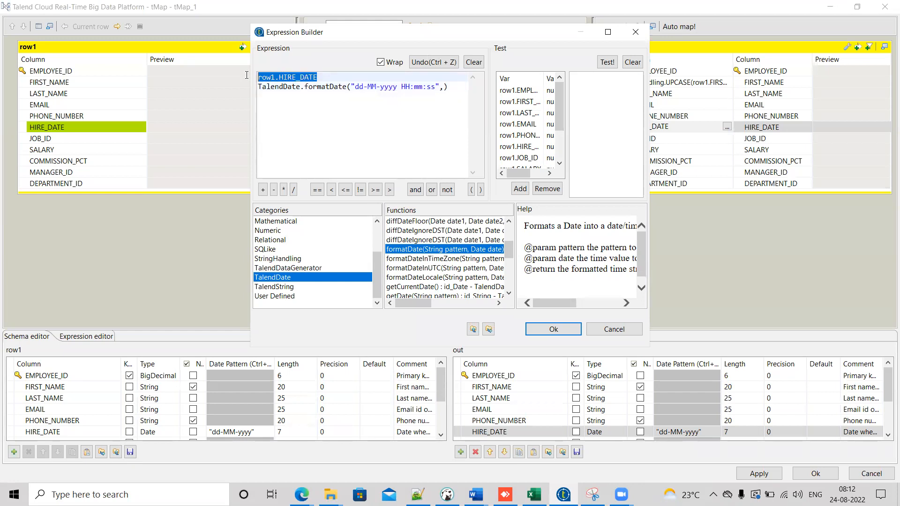
key(ctrl+x)
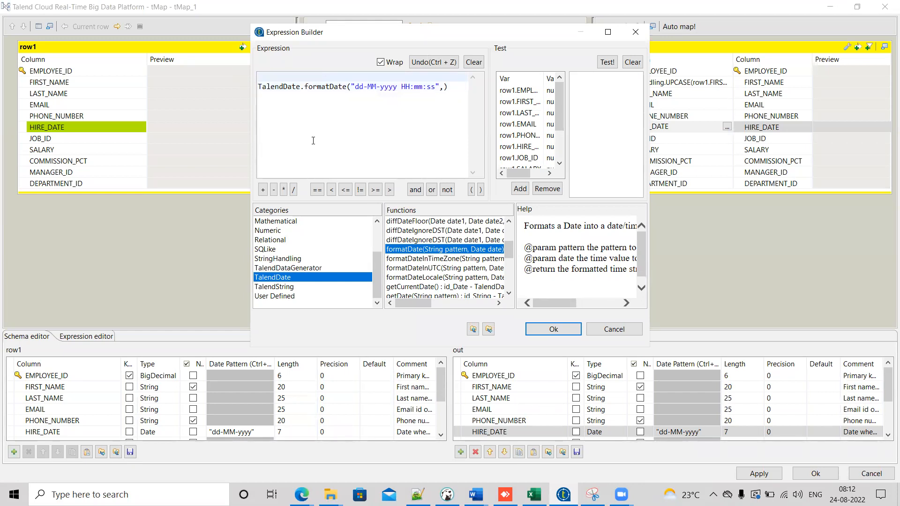
click(259, 87)
key(BackSpace)
key(Delete)
key(ctrl+z)
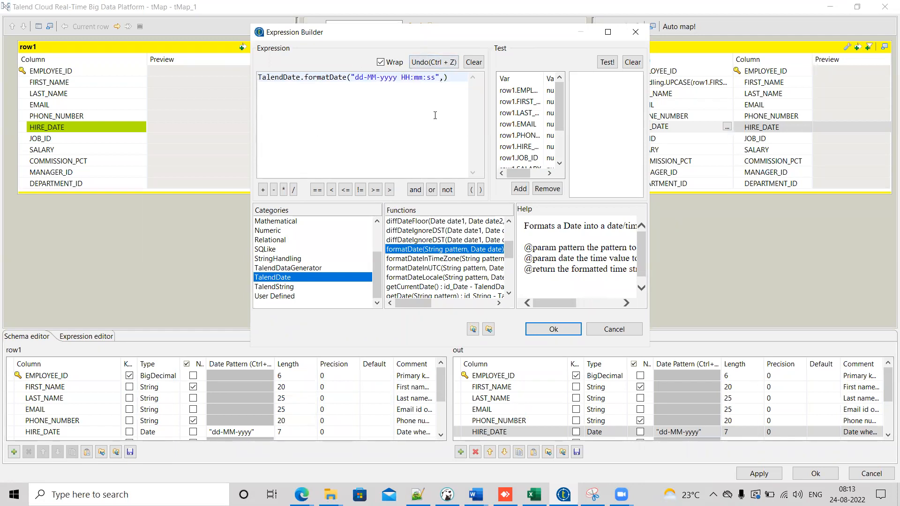
key(ctrl+v)
drag(357, 77, 294, 86)
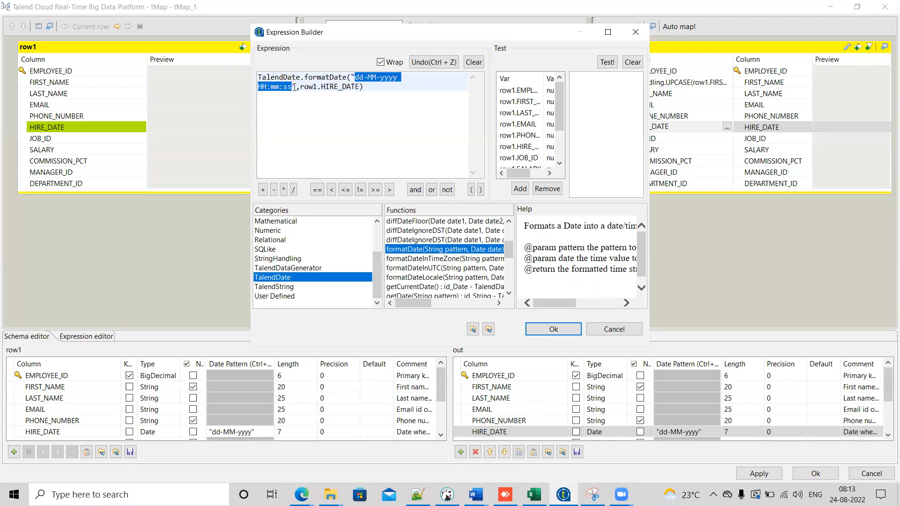
click(293, 87)
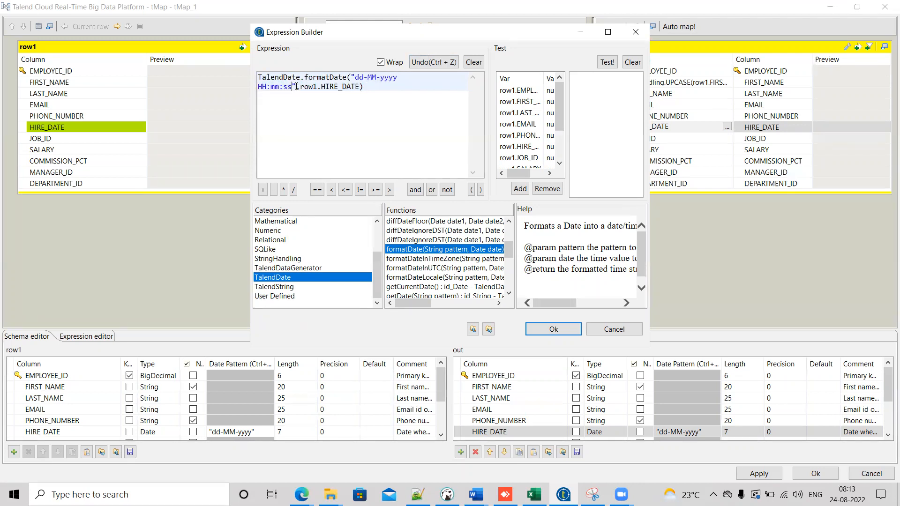
drag(304, 83, 352, 78)
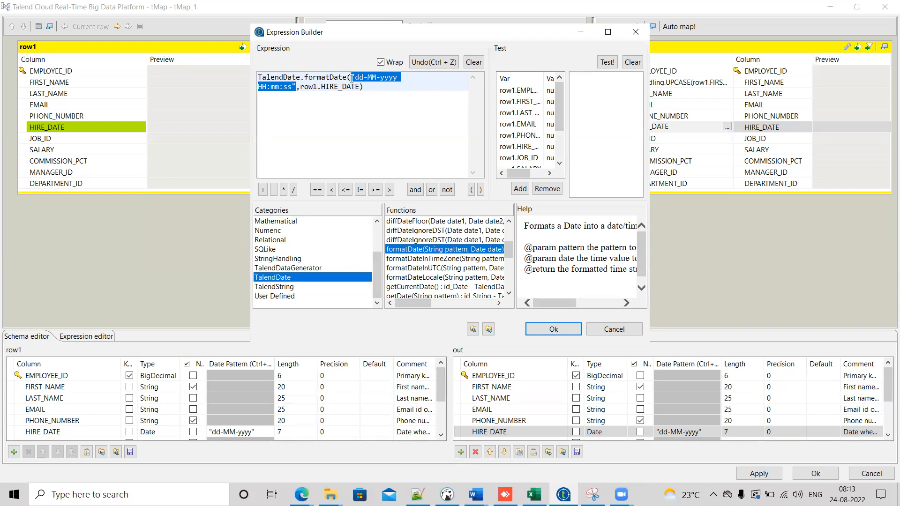
click(553, 329)
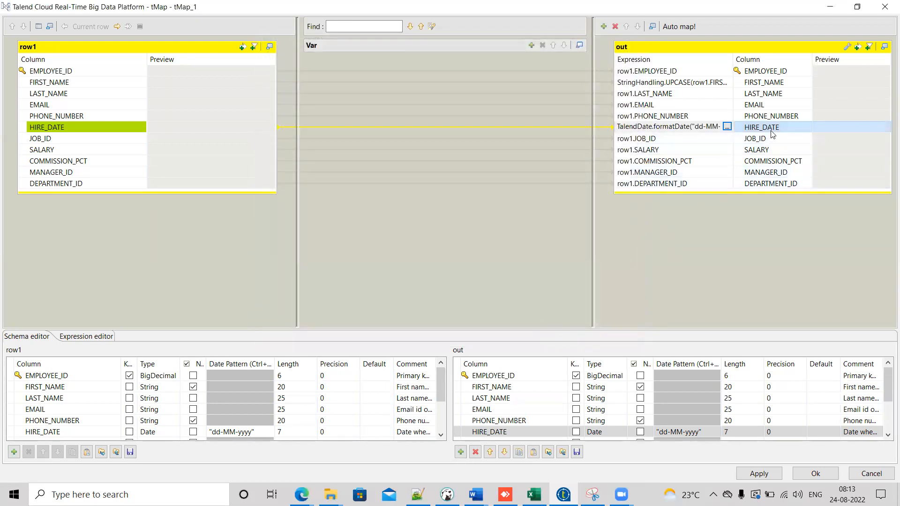
Step: Check the output HIRE_DATE column's Date type, reopen its expression builder and browse the TalendDate functions
click(684, 115)
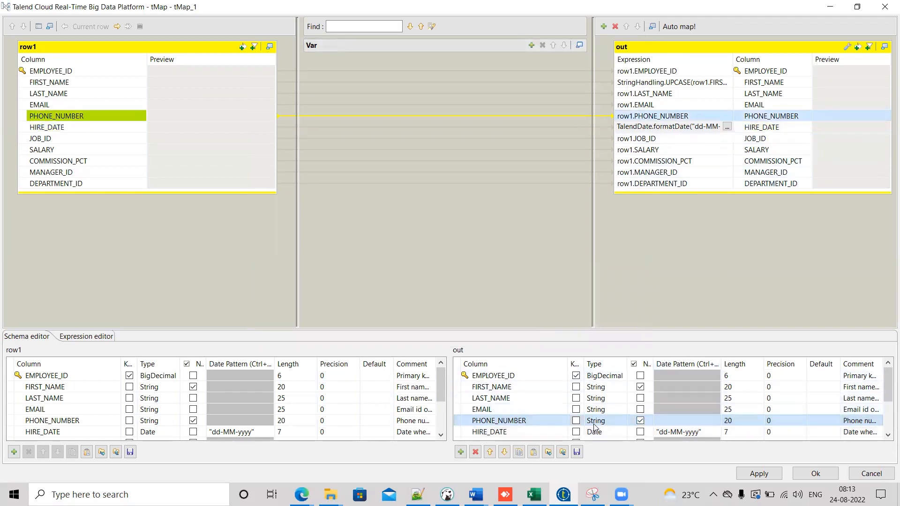
click(621, 432)
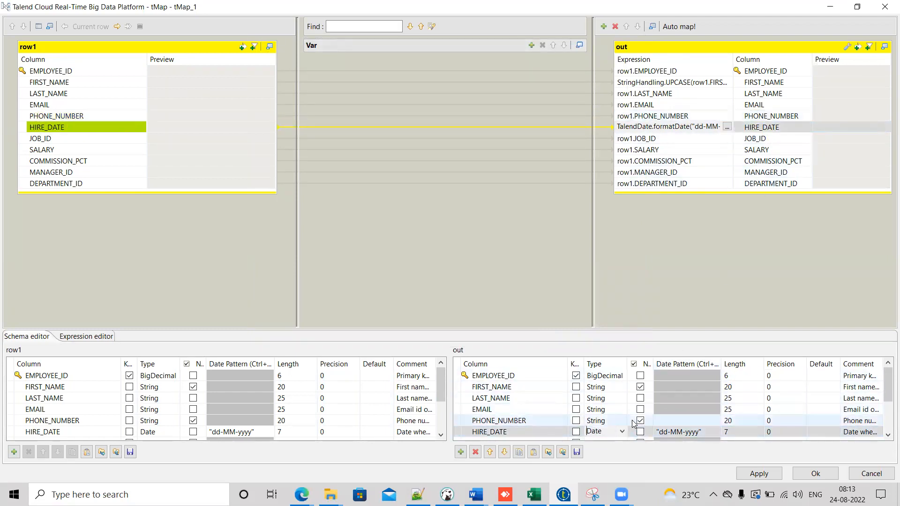
click(727, 128)
click(727, 127)
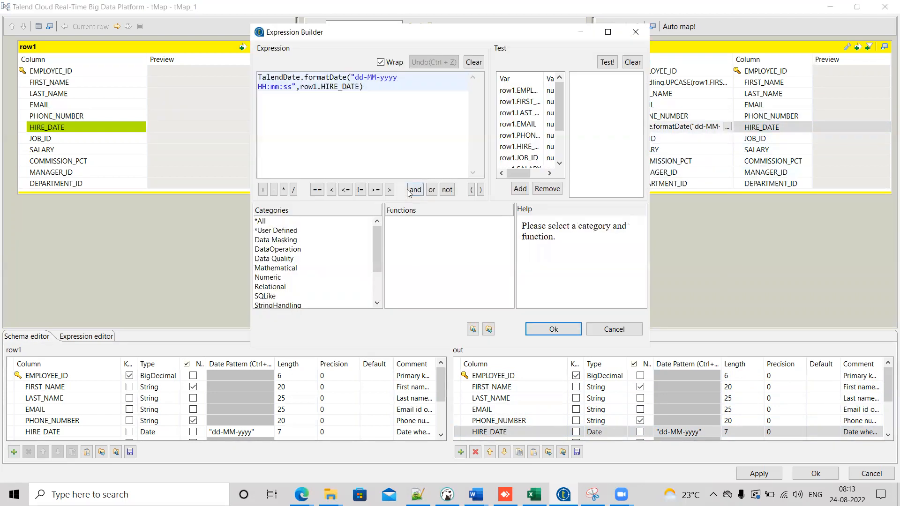
drag(374, 241, 373, 276)
click(298, 278)
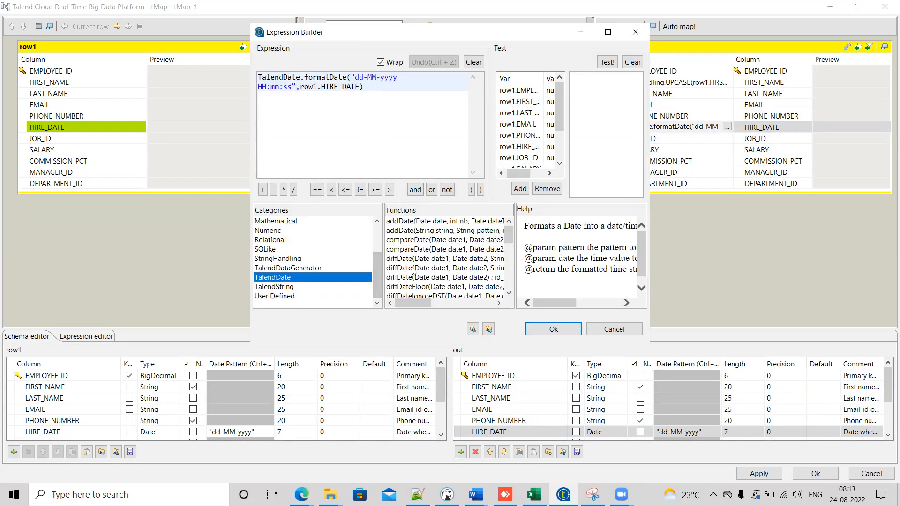
drag(515, 256, 567, 249)
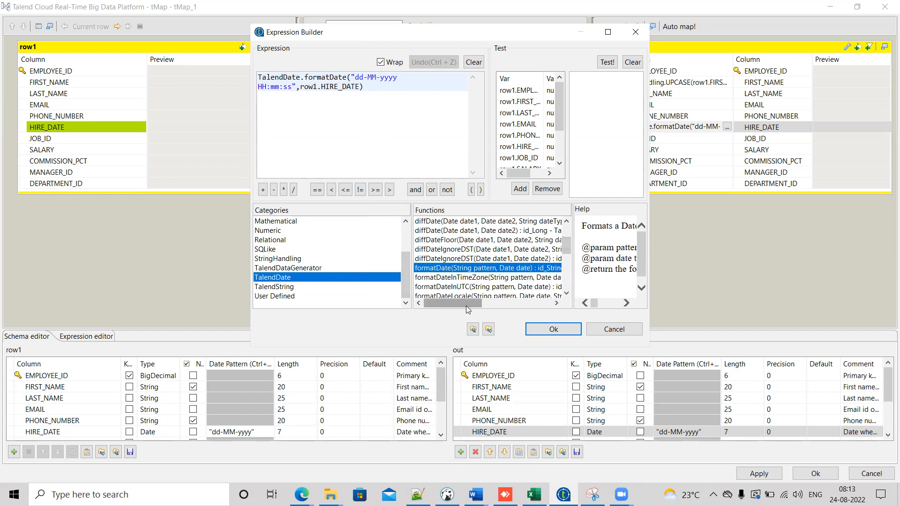
drag(468, 310, 446, 304)
drag(566, 247, 566, 257)
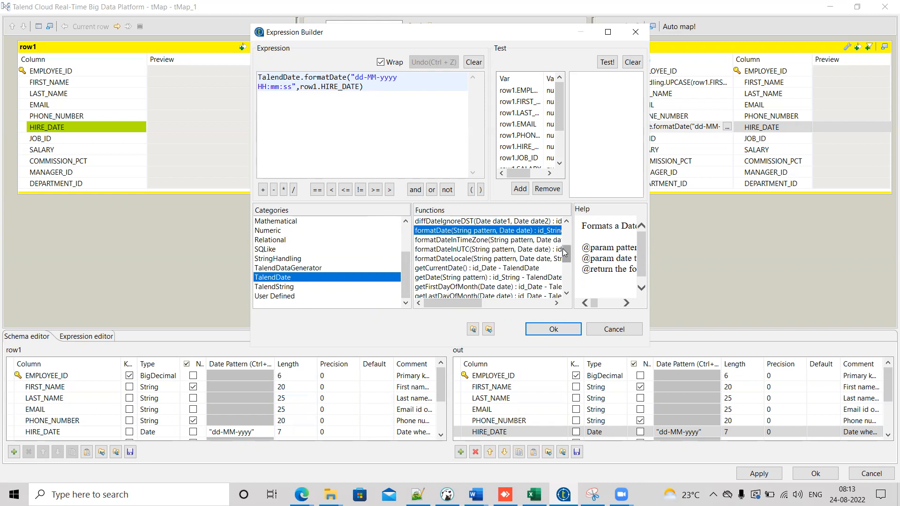
drag(565, 253, 566, 270)
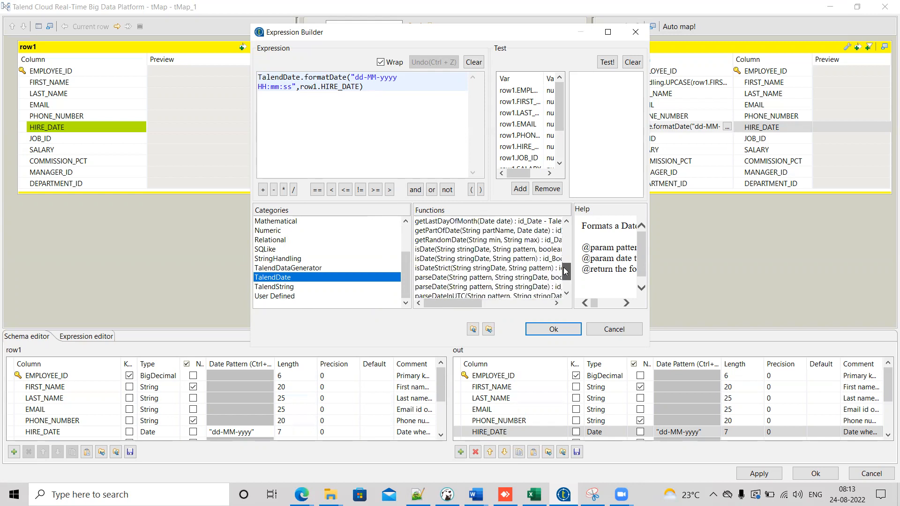
click(449, 277)
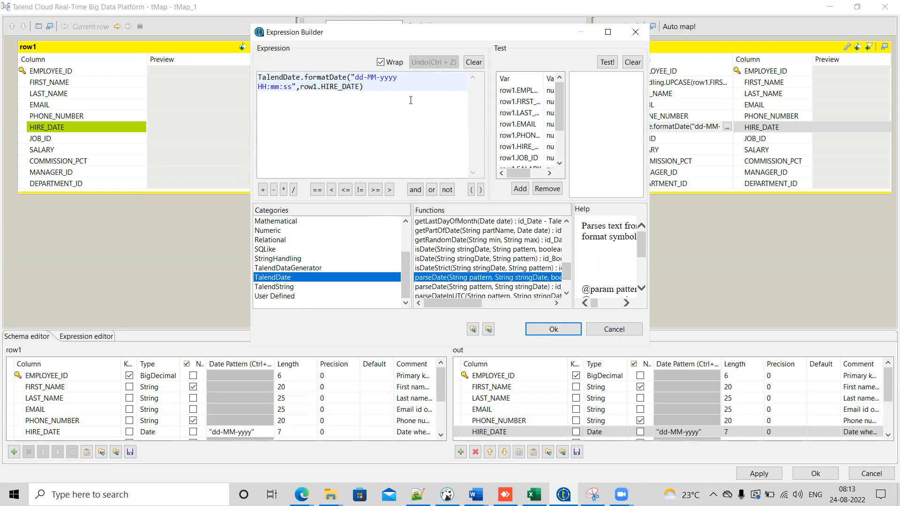
Step: Insert TalendDate.parseDate(String pattern, String stringDate) on a new line below the formatDate expression
key(Return)
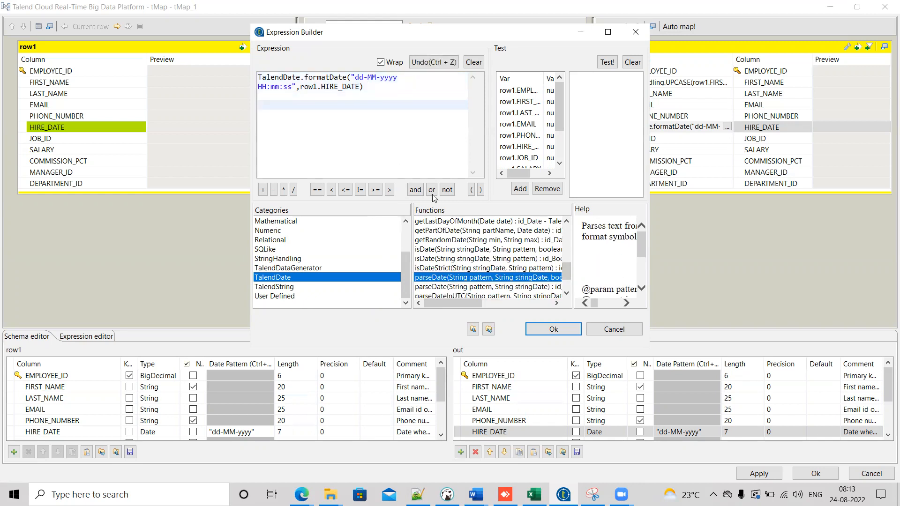
double_click(453, 279)
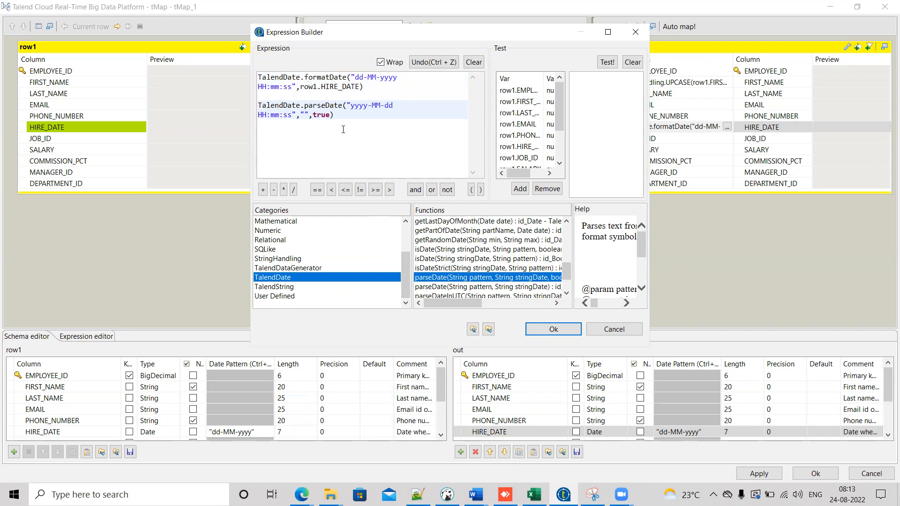
drag(352, 132, 248, 104)
key(BackSpace)
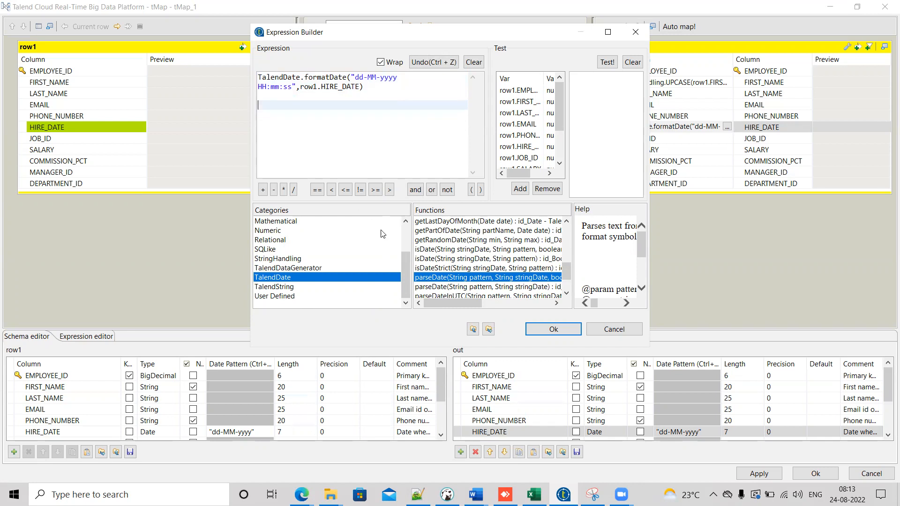
double_click(446, 287)
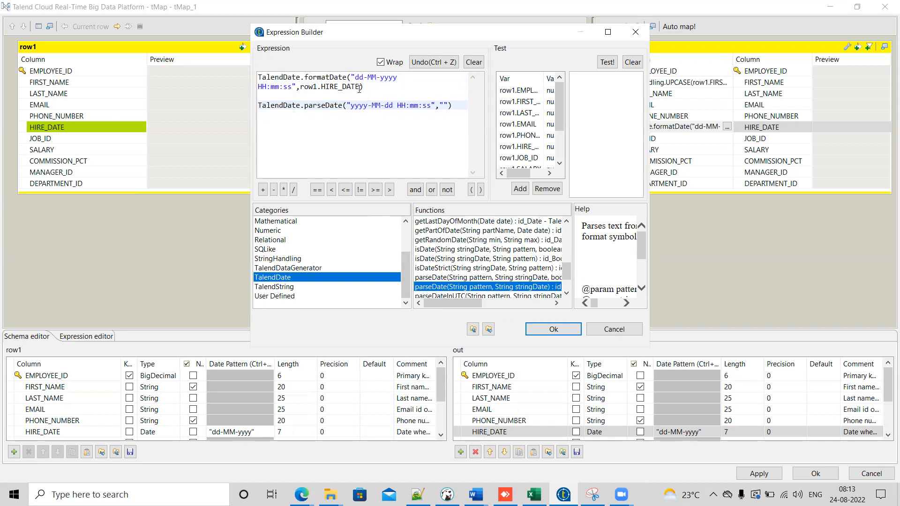
Step: Cut the formatDate expression and paste it as parseDate's second argument in place of the empty string
drag(370, 87, 242, 76)
key(BackSpace)
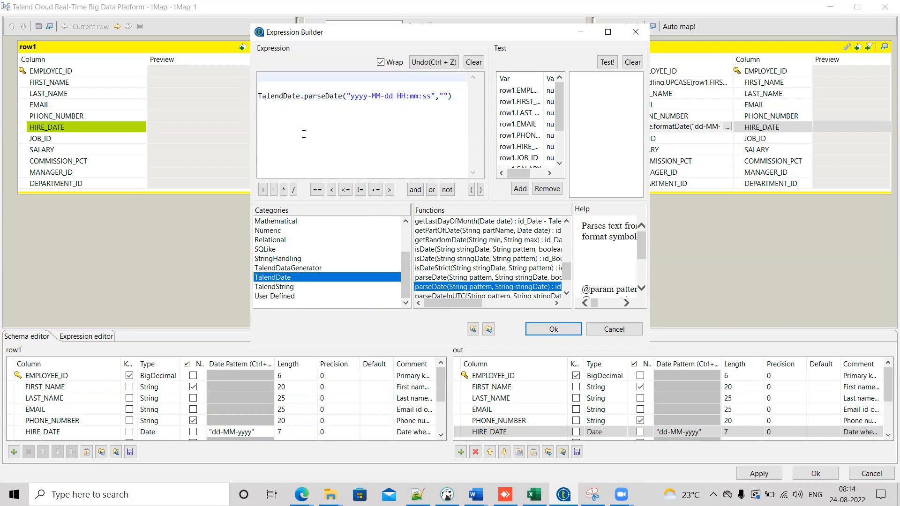
drag(449, 96, 440, 96)
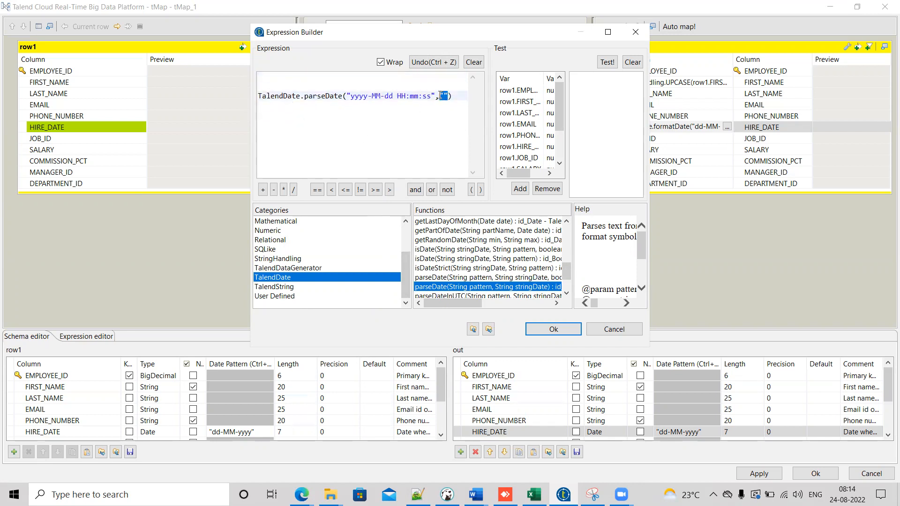
key(ctrl+v)
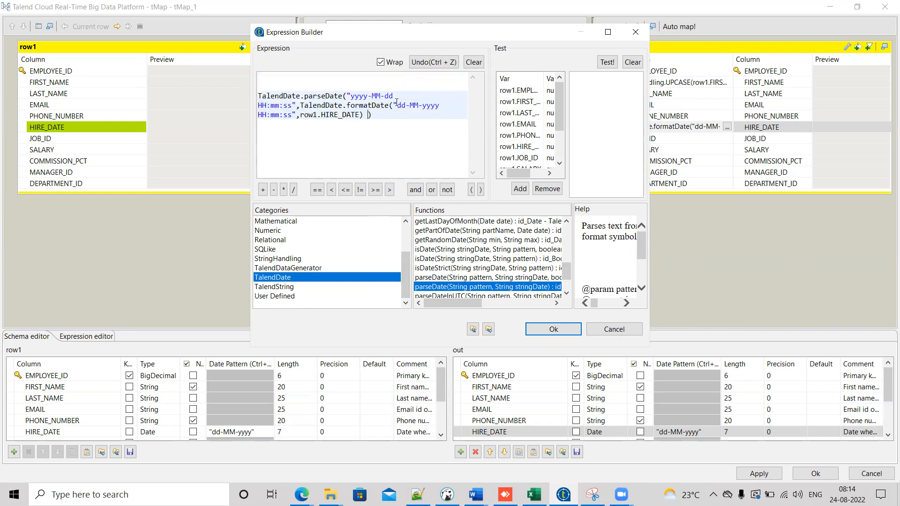
Step: Replace parseDate's pattern "yyyy-MM-dd HH:mm:ss" with "dd-MM-yyyy HH:mm:ss" and remove the leading blank lines
drag(394, 104, 297, 118)
key(ctrl+c)
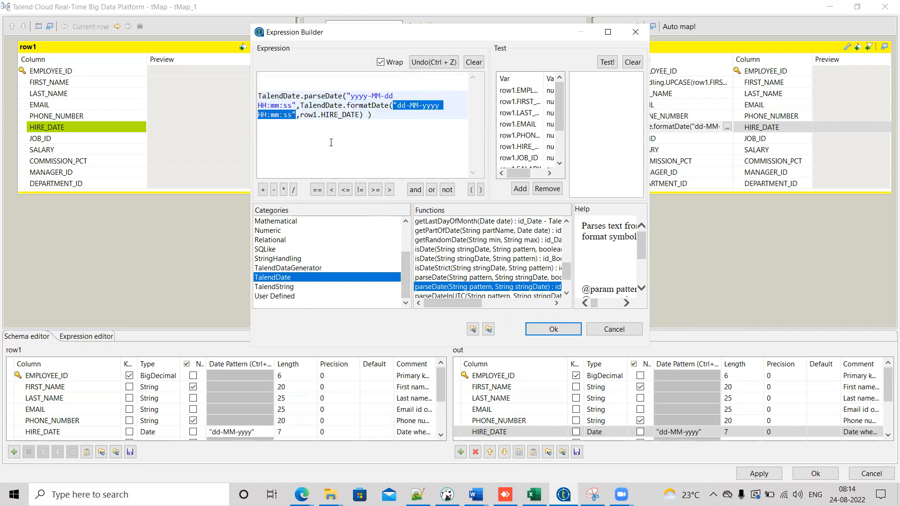
drag(348, 96, 296, 104)
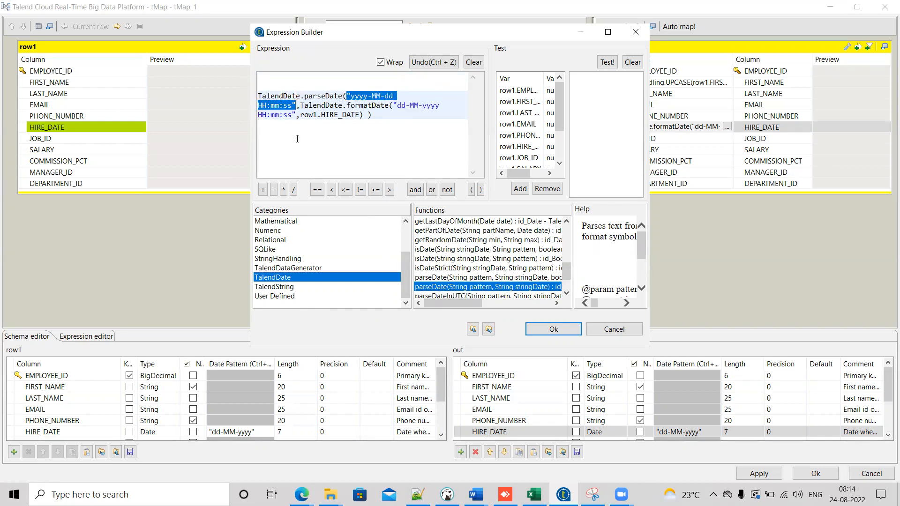
key(ctrl+v)
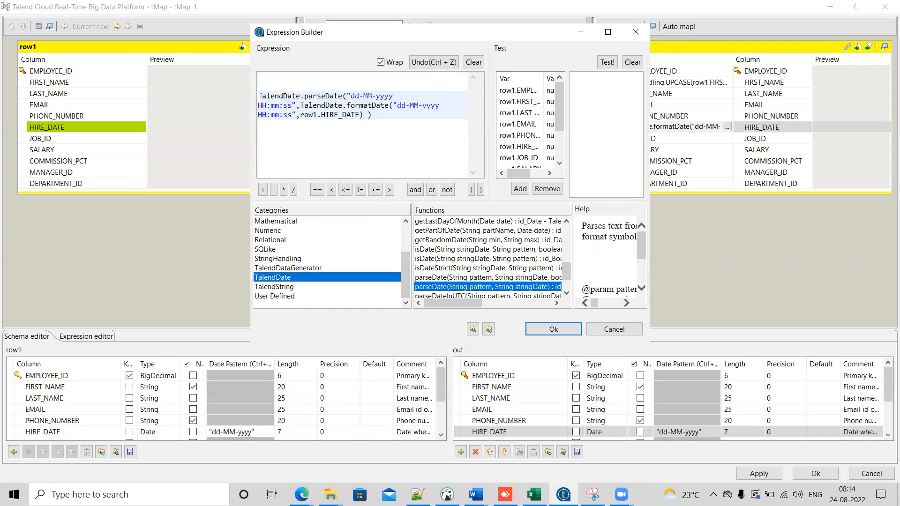
key(BackSpace)
key(BackSpace)
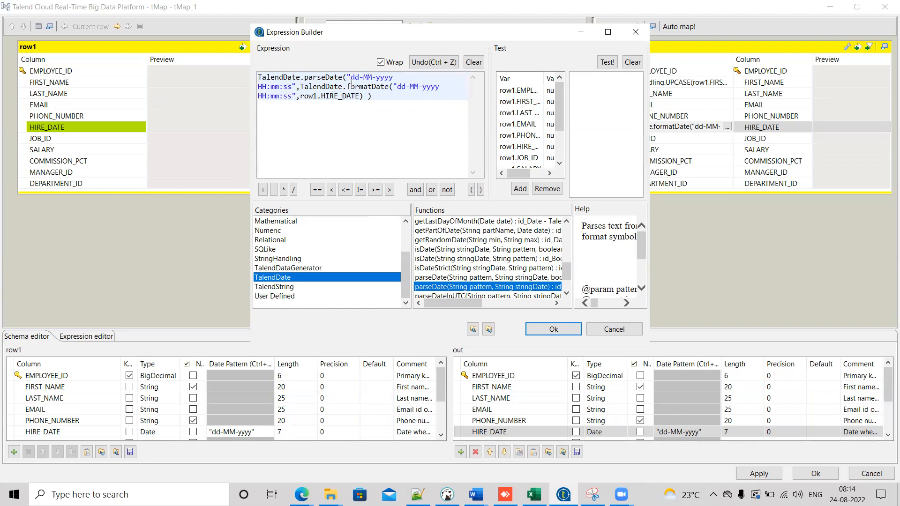
Step: Review the nested parseDate(formatDate(row1.HIRE_DATE)) expression and accept it
double_click(370, 85)
double_click(348, 95)
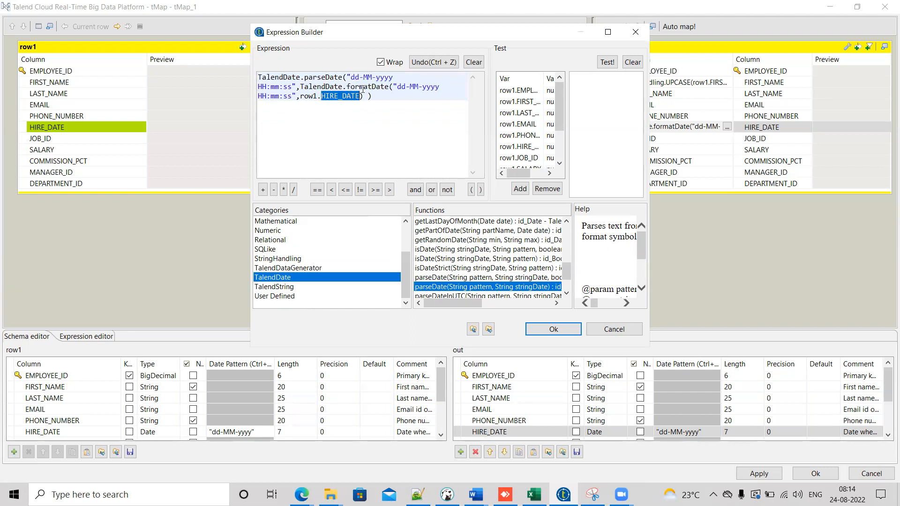
double_click(364, 87)
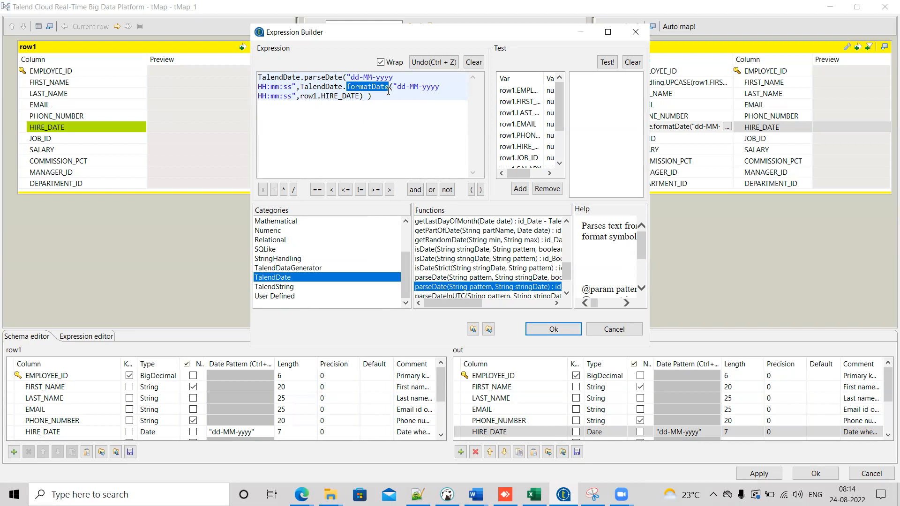
double_click(322, 74)
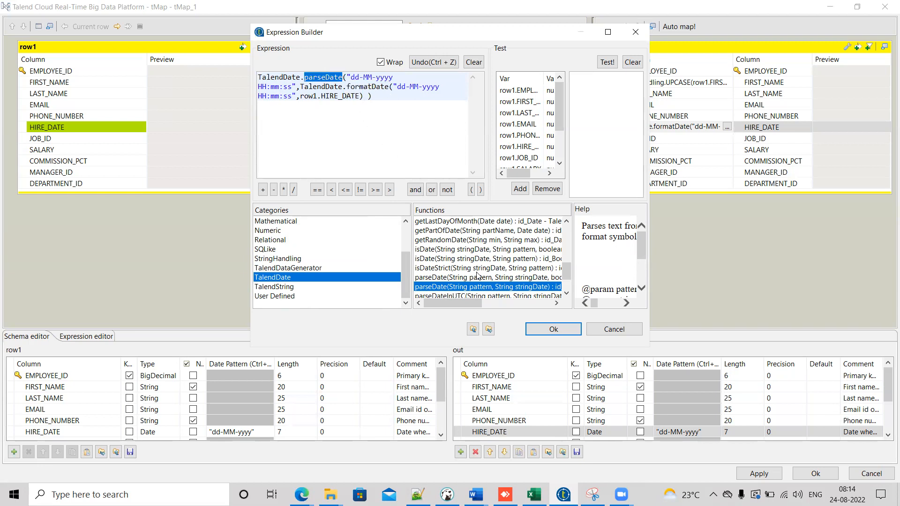
click(555, 328)
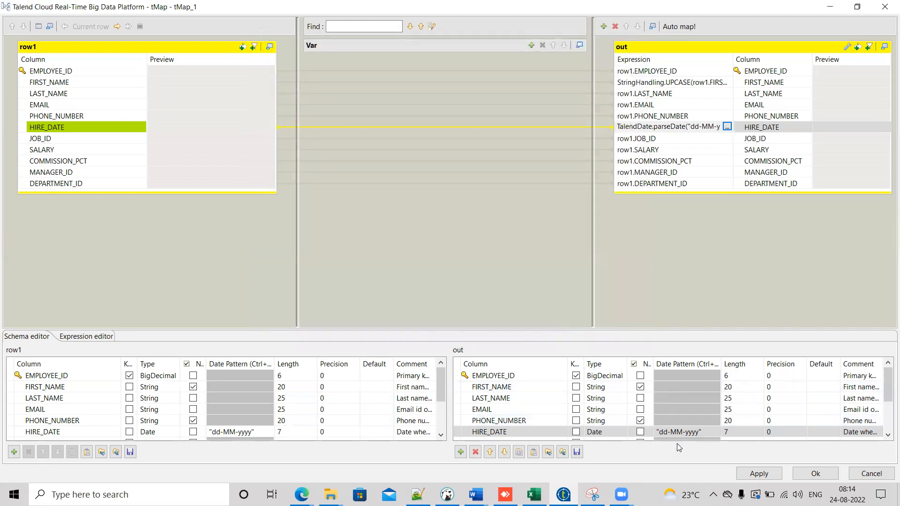
Step: Set the output HIRE_DATE date pattern to "dd-MM-yyyy HH:mm:ss" and apply the tMap changes
click(680, 437)
key(ctrl+v)
key(Return)
click(759, 473)
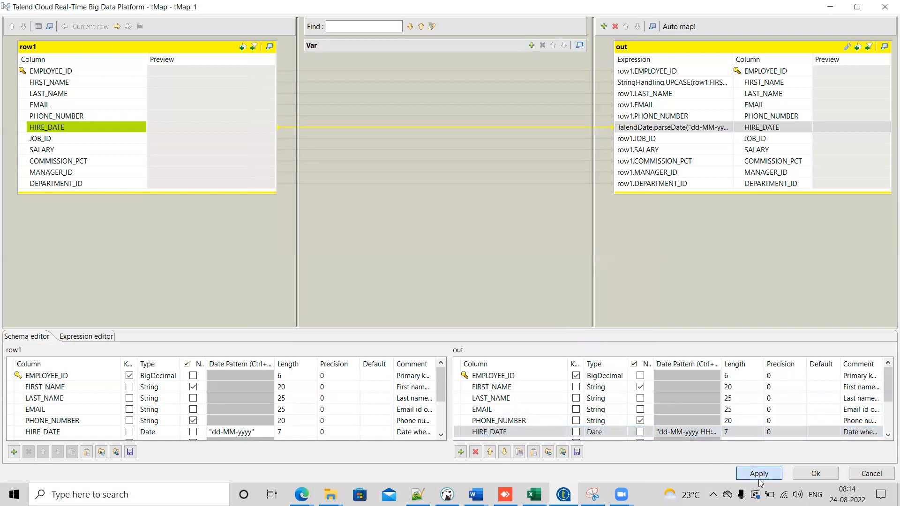
Step: Close the tMap editor, propagate the changes and save the job
click(834, 474)
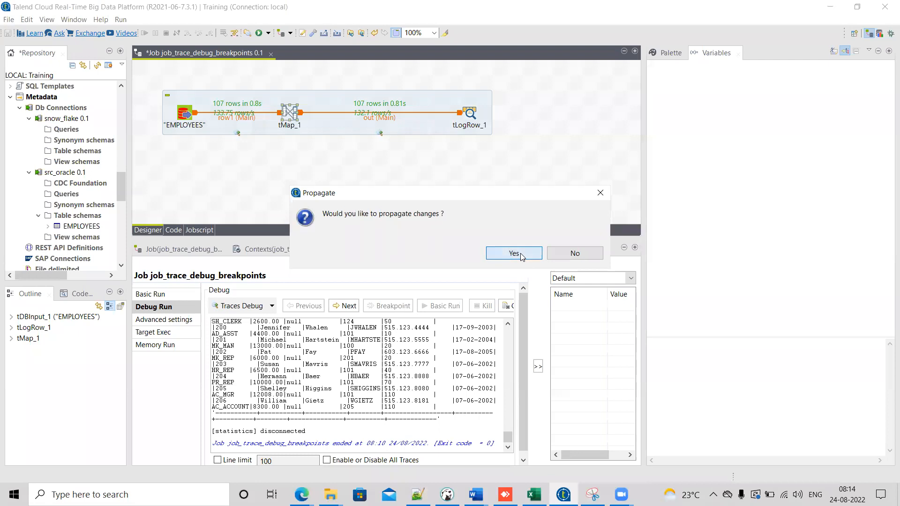
click(514, 253)
key(ctrl+s)
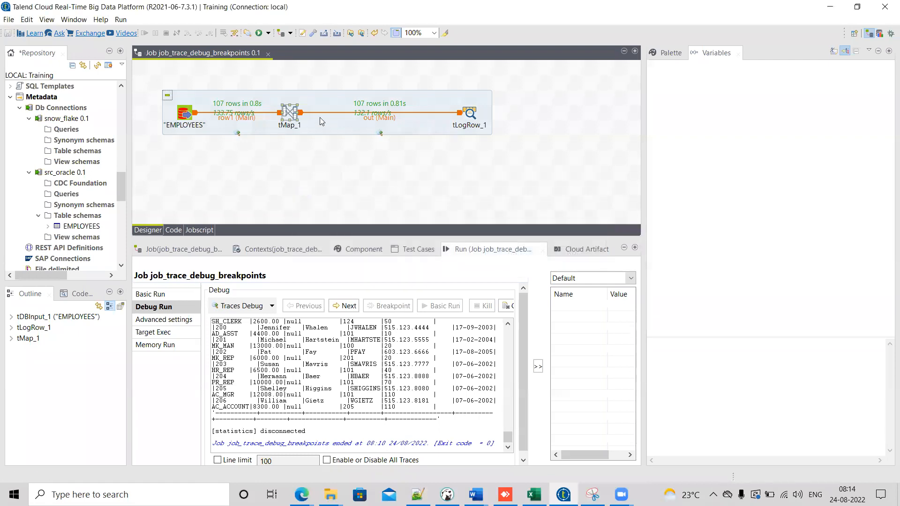
Step: Reopen the tMap to review the FIRST_NAME and HIRE_DATE expressions, then close it
double_click(290, 112)
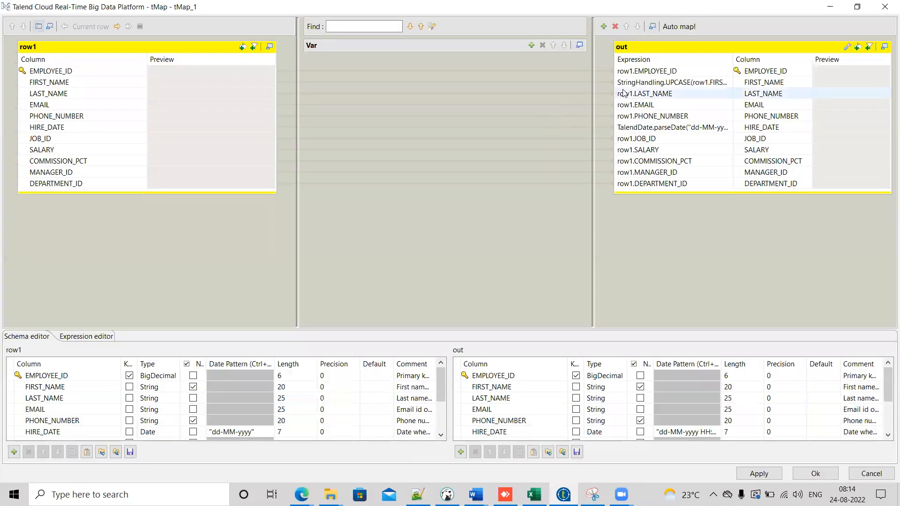
click(651, 83)
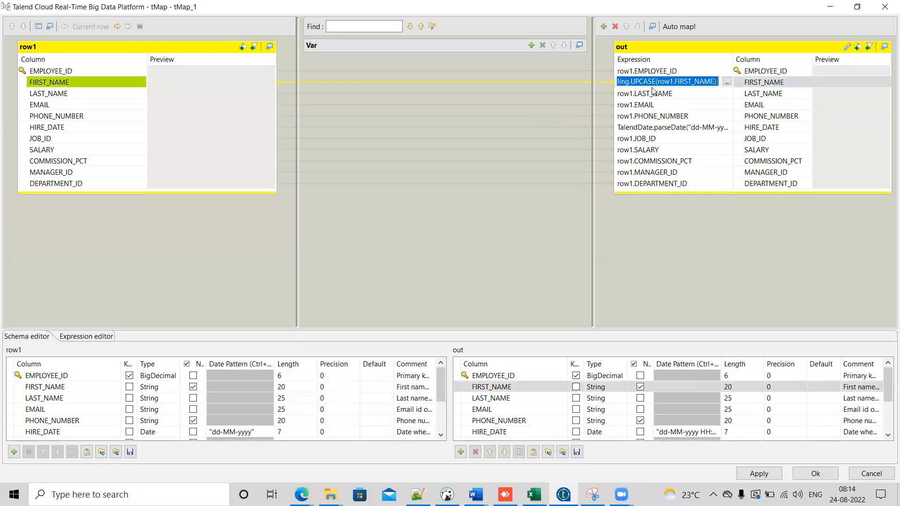
click(666, 127)
click(761, 474)
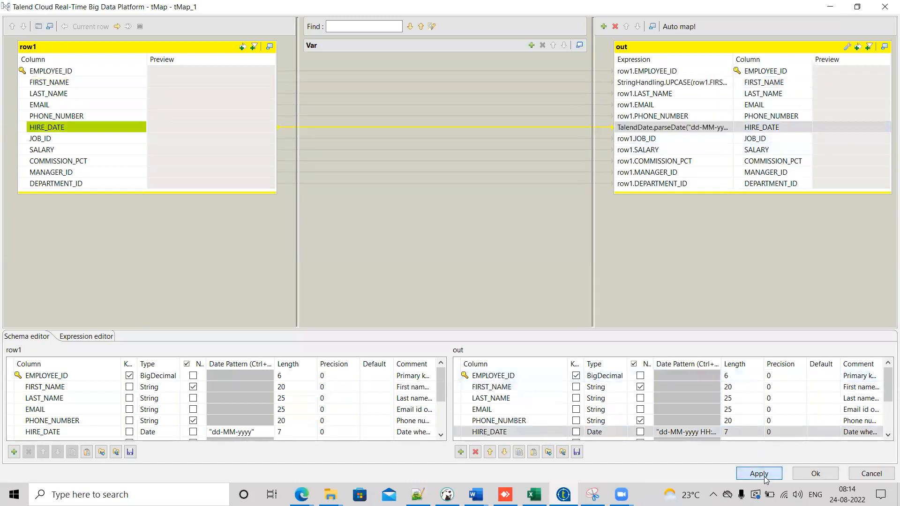
click(815, 474)
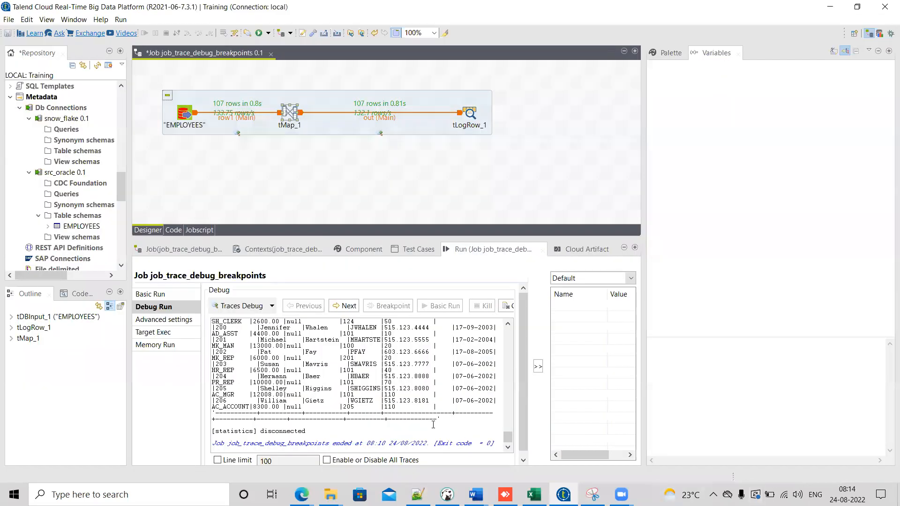
Step: Run the job in Traces Debug mode and inspect the row1 and out trace values on the canvas
click(232, 309)
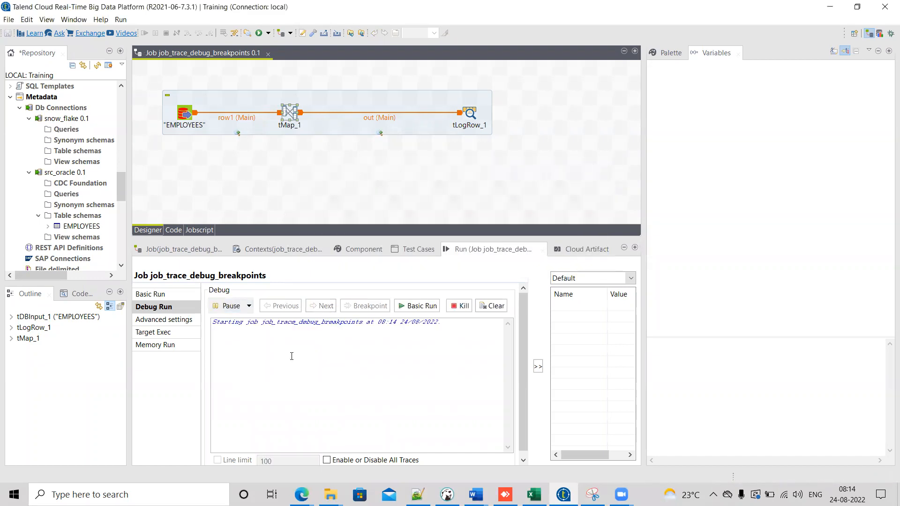
mouse_move(217, 188)
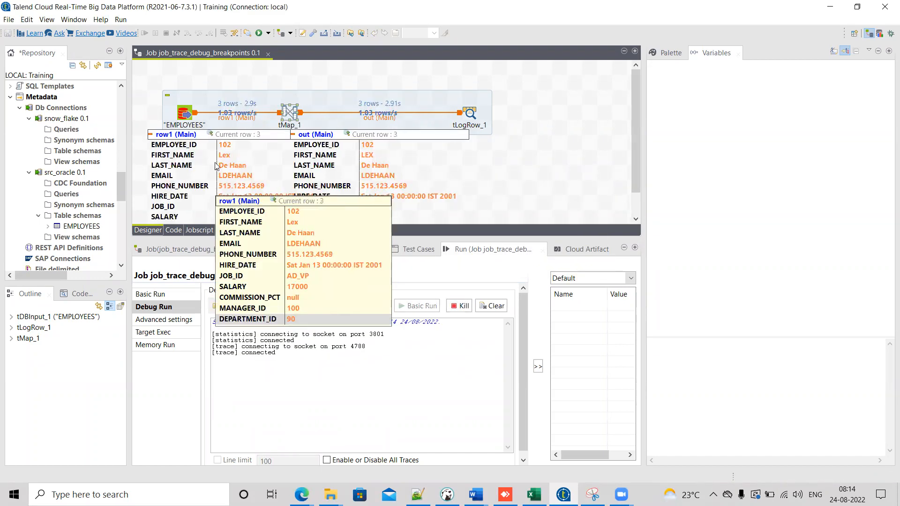
mouse_move(367, 160)
mouse_move(228, 163)
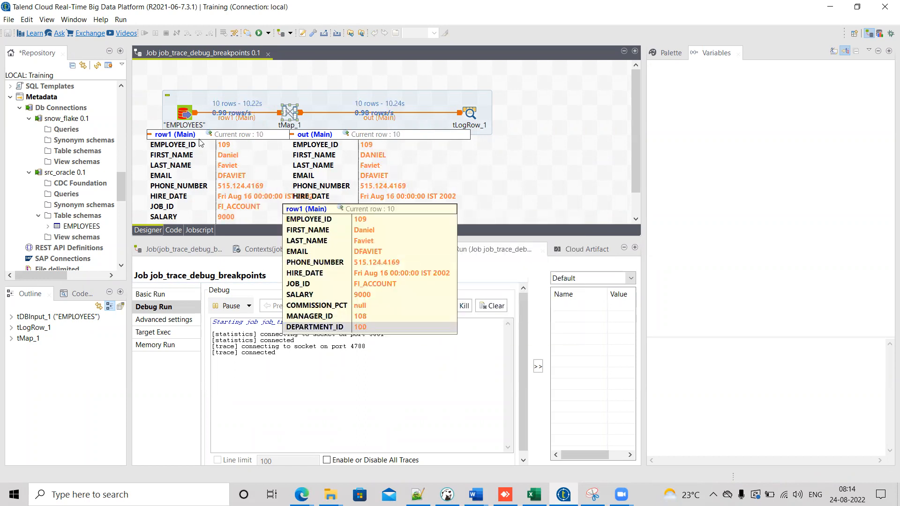
drag(635, 91, 635, 147)
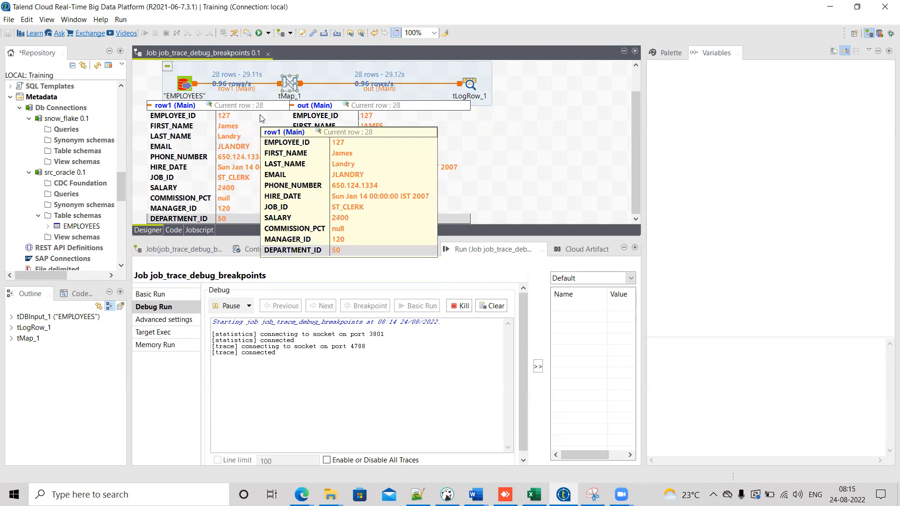
mouse_move(423, 134)
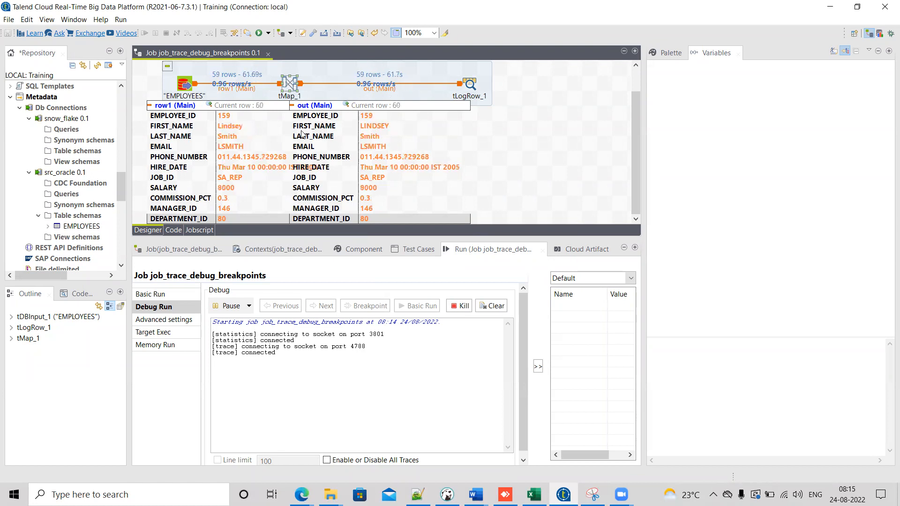
Step: Scroll the designer and enlarge the canvas area to view the complete row1 and out trace values
mouse_move(345, 166)
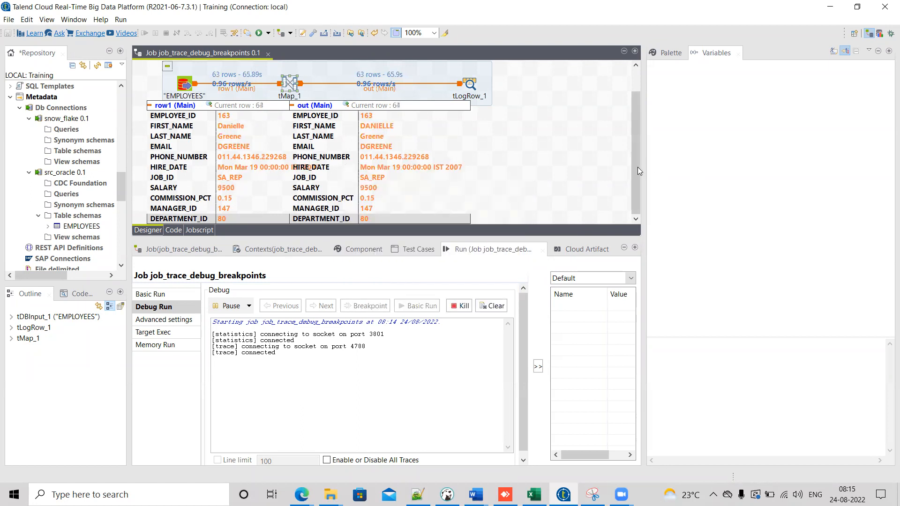
mouse_move(637, 166)
mouse_down()
mouse_move(638, 146)
mouse_move(639, 162)
mouse_up()
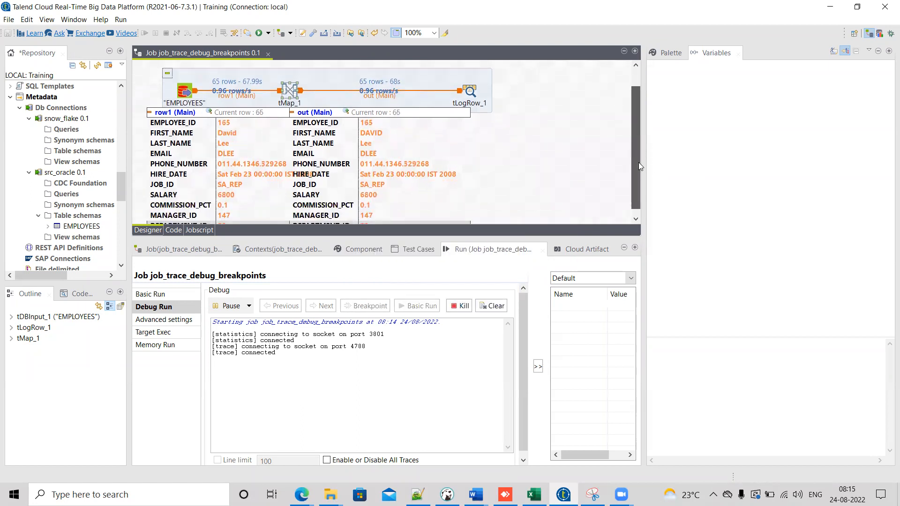
drag(504, 239, 507, 282)
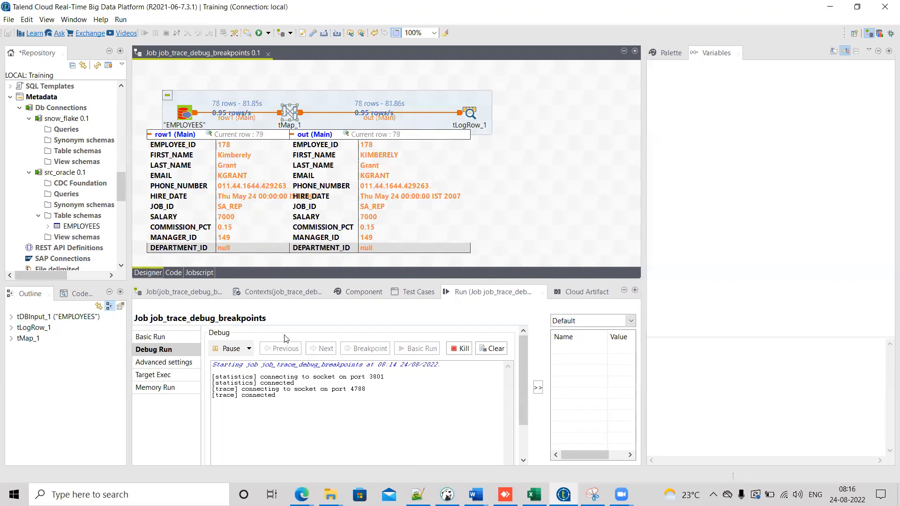
mouse_move(387, 137)
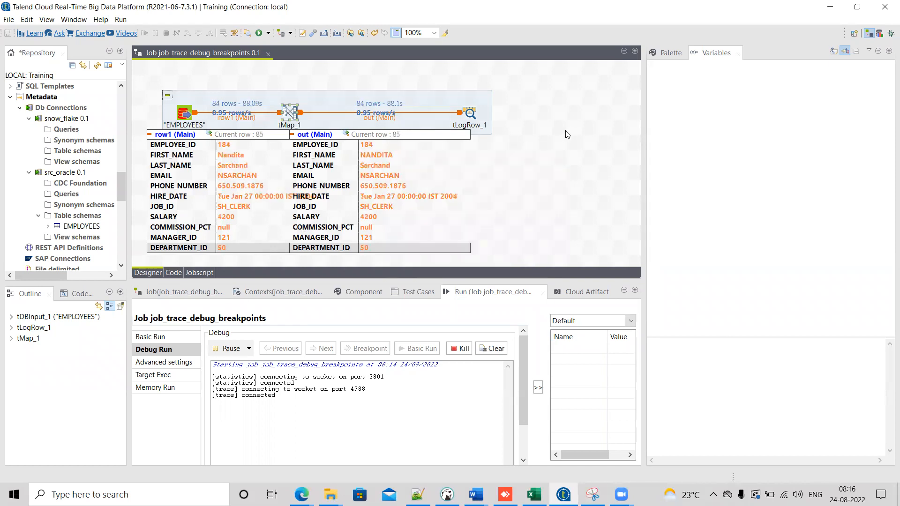
Step: Pause and resume the running Traces Debug execution twice while watching the row values
click(231, 351)
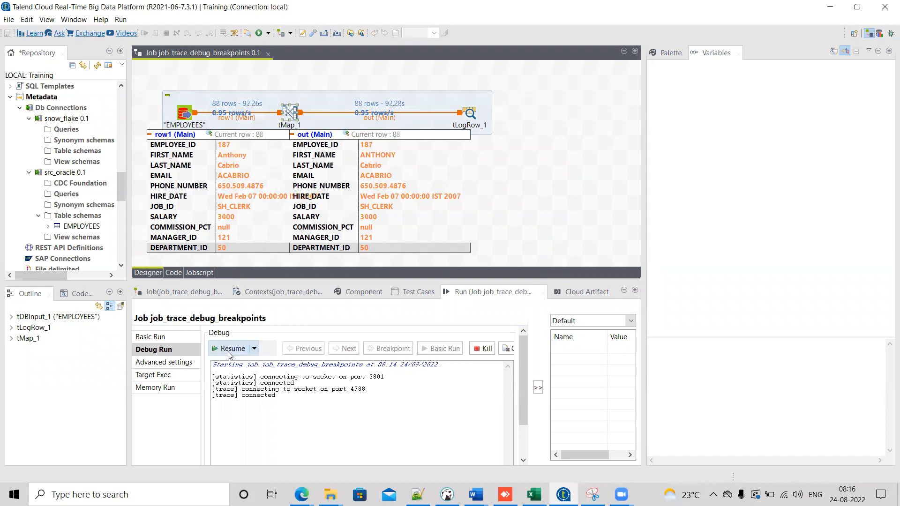
click(230, 349)
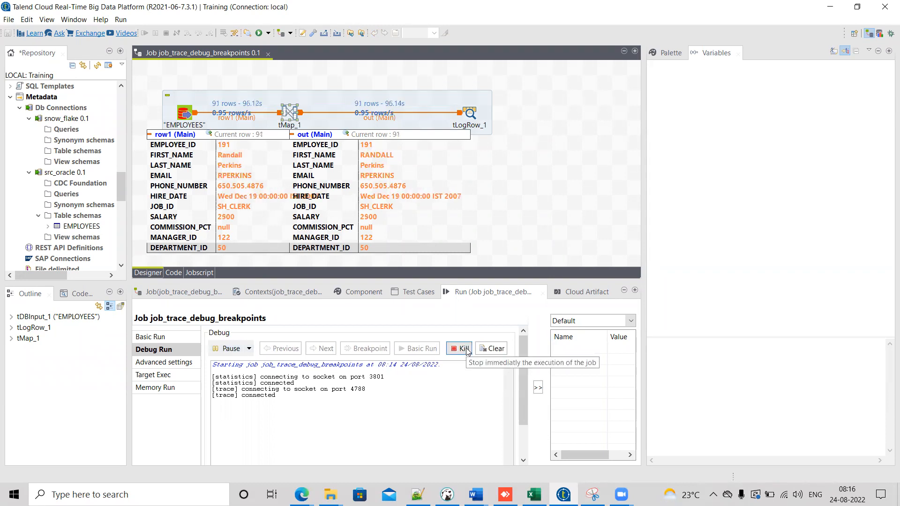
click(232, 351)
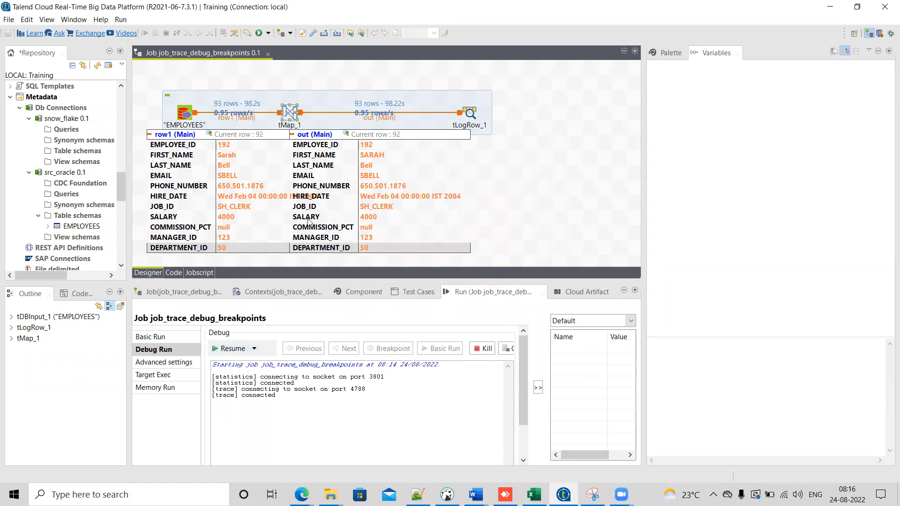
click(235, 352)
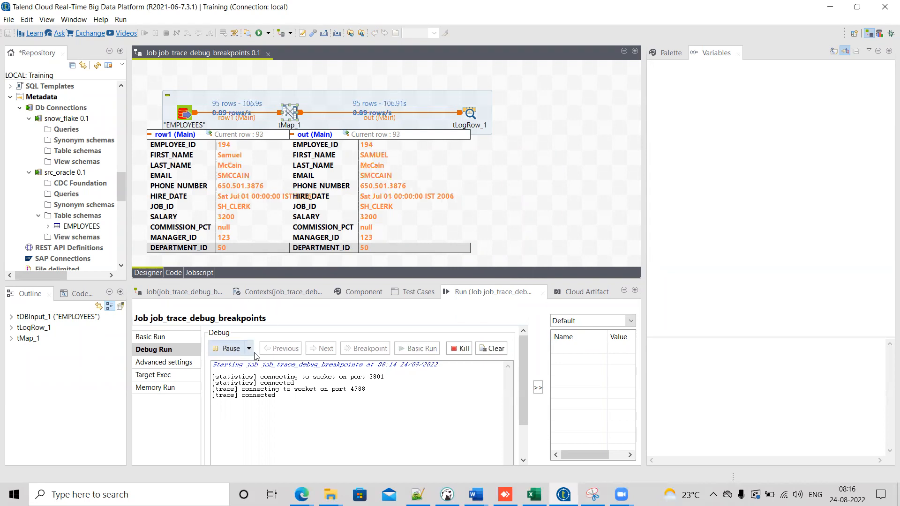
Step: Kill the job execution and clear the debug console
click(460, 349)
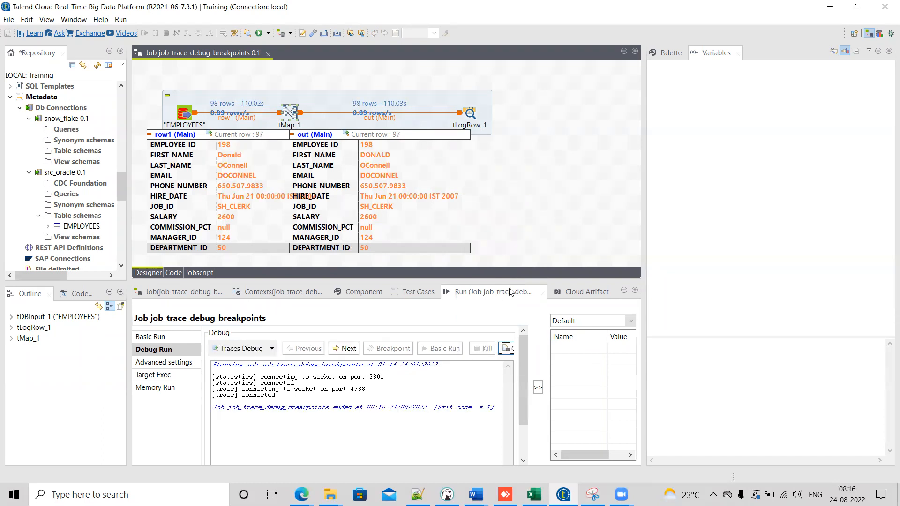
drag(507, 280, 507, 246)
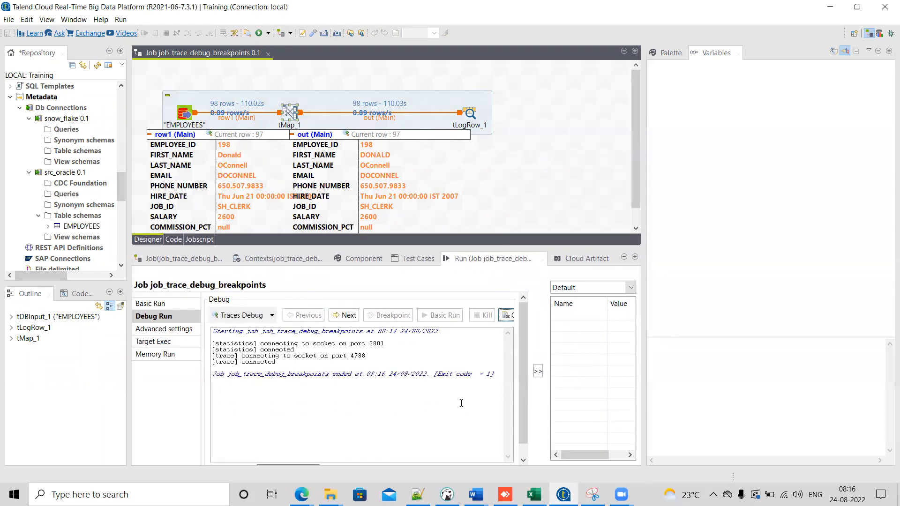
drag(531, 350, 576, 350)
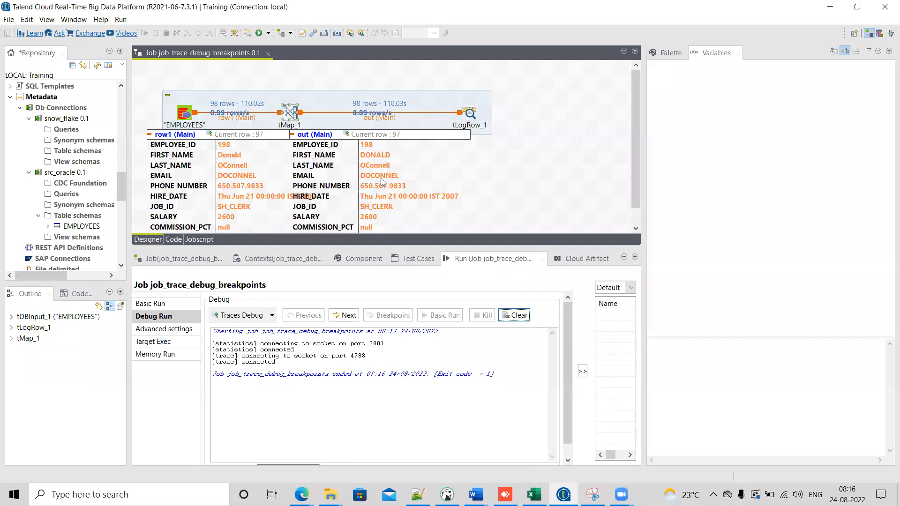
click(514, 316)
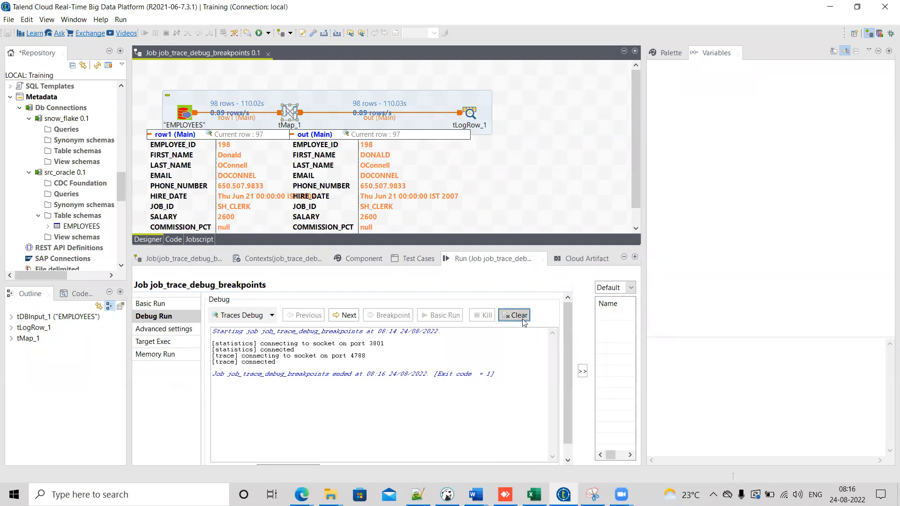
Step: Start Traces Debug row by row and advance through the first rows with Next
click(344, 315)
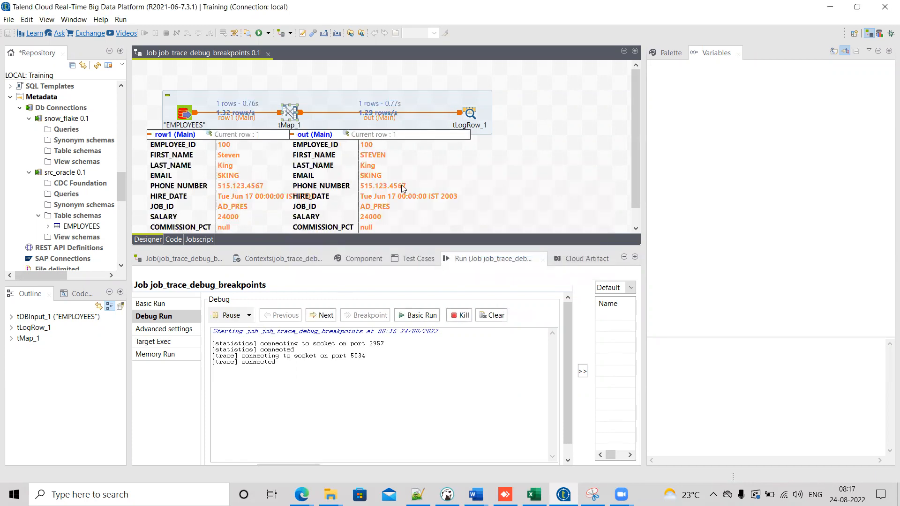
mouse_move(403, 187)
click(327, 321)
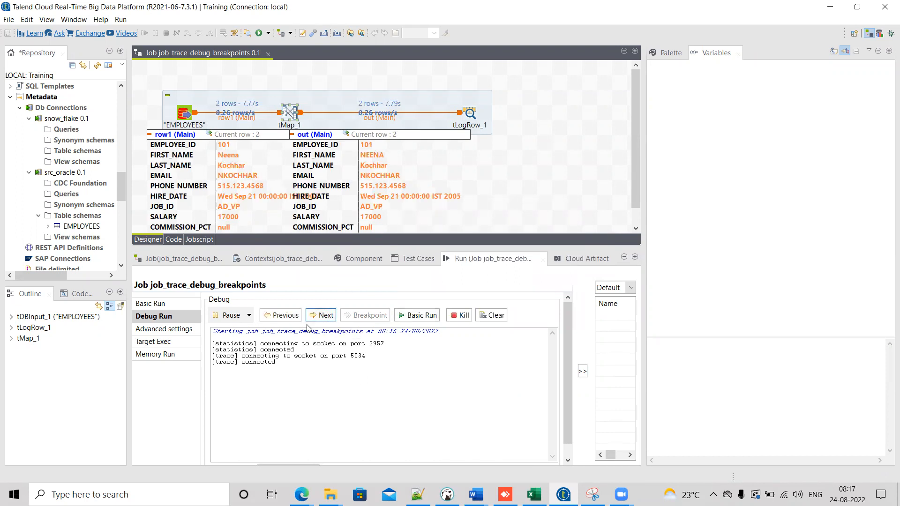
click(330, 321)
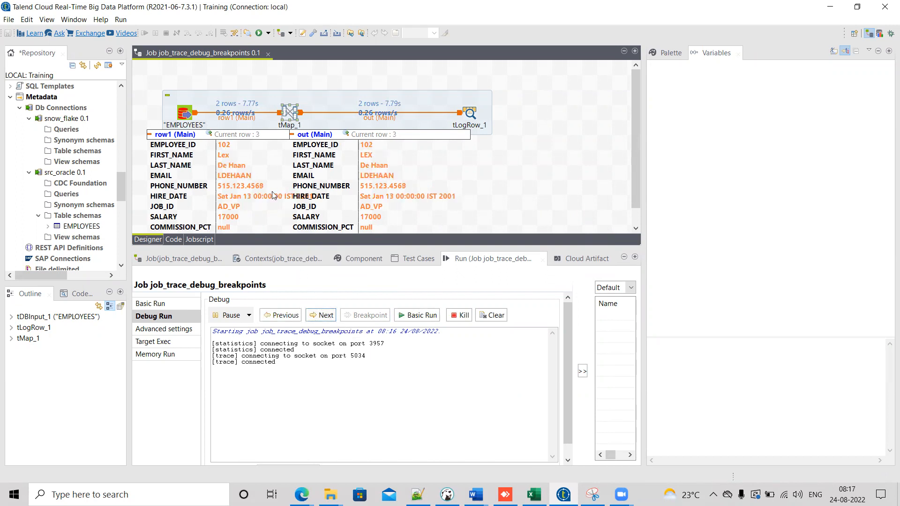
click(318, 322)
click(318, 323)
click(317, 323)
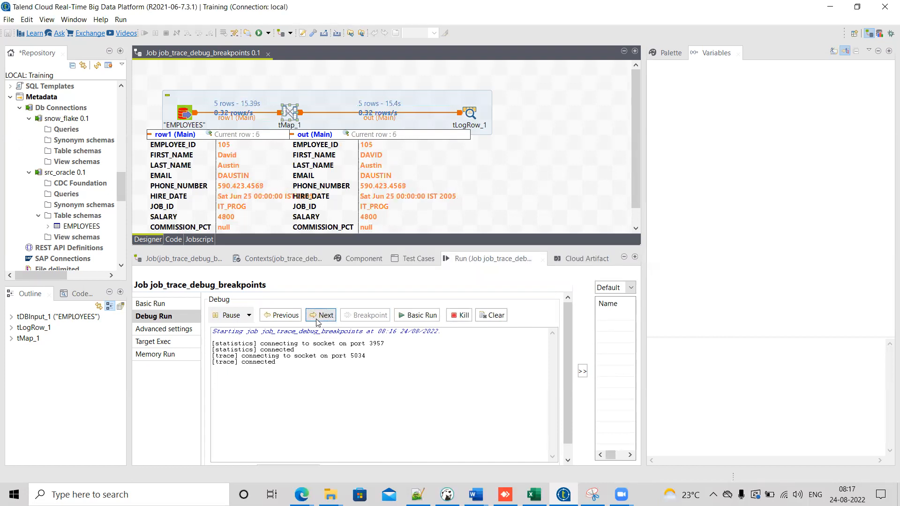
Step: Step back through traced rows with Previous, then forward again with Next
click(286, 316)
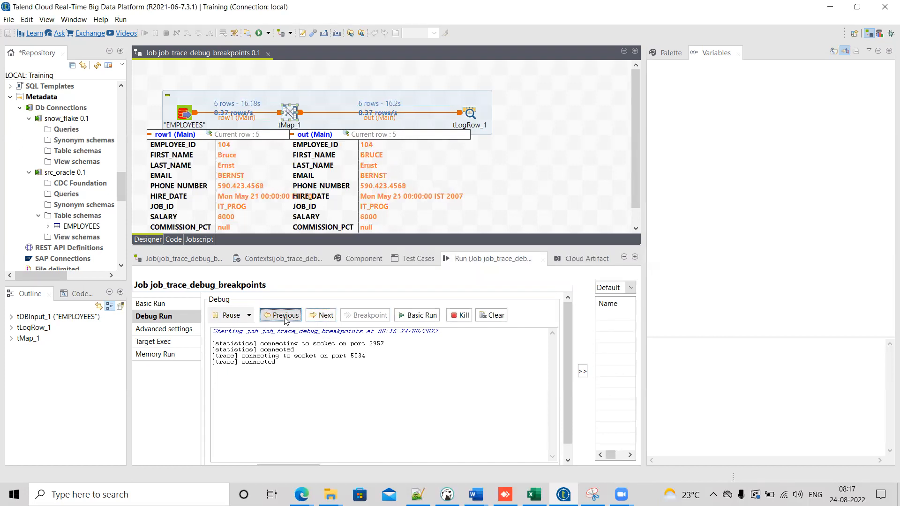
click(284, 317)
click(285, 316)
click(285, 316)
click(320, 315)
click(321, 315)
click(321, 314)
click(321, 315)
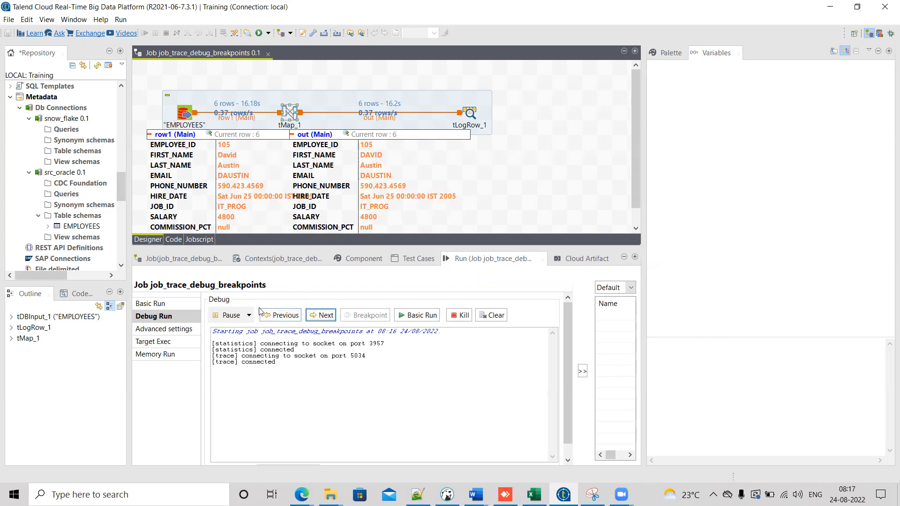
Step: Continue the run in Basic Run mode ignoring breakpoints, then kill the job and clear the console
click(415, 317)
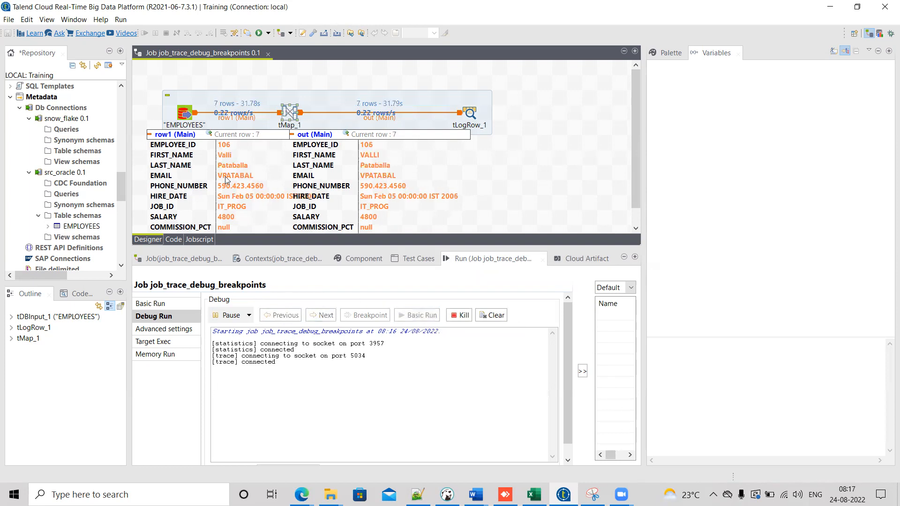
mouse_move(415, 182)
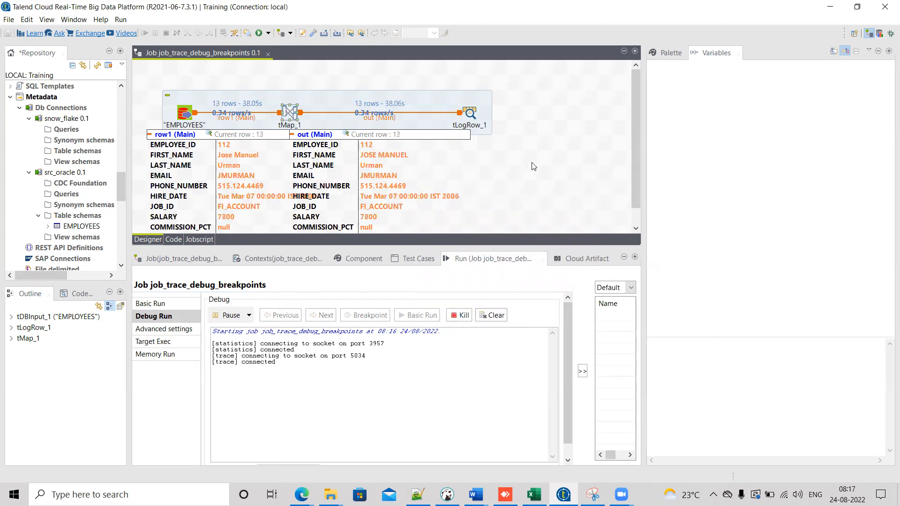
drag(635, 141, 633, 155)
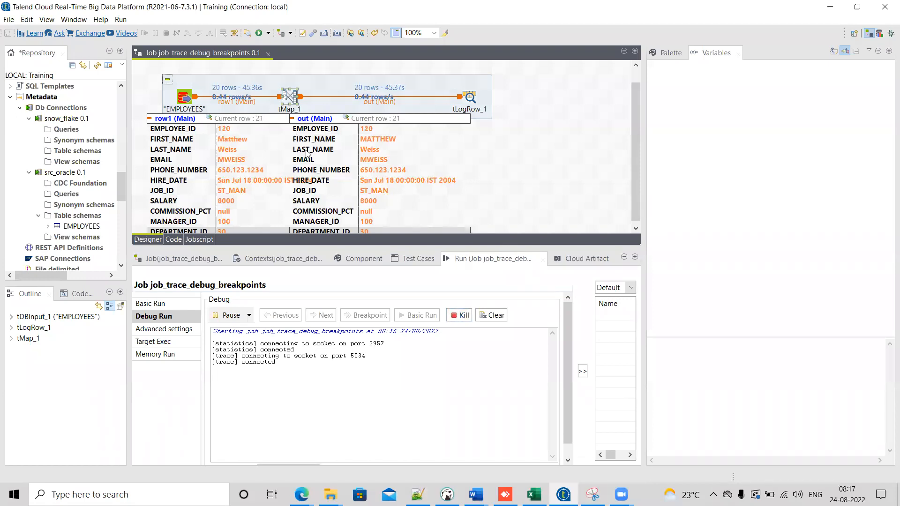
click(454, 315)
click(514, 315)
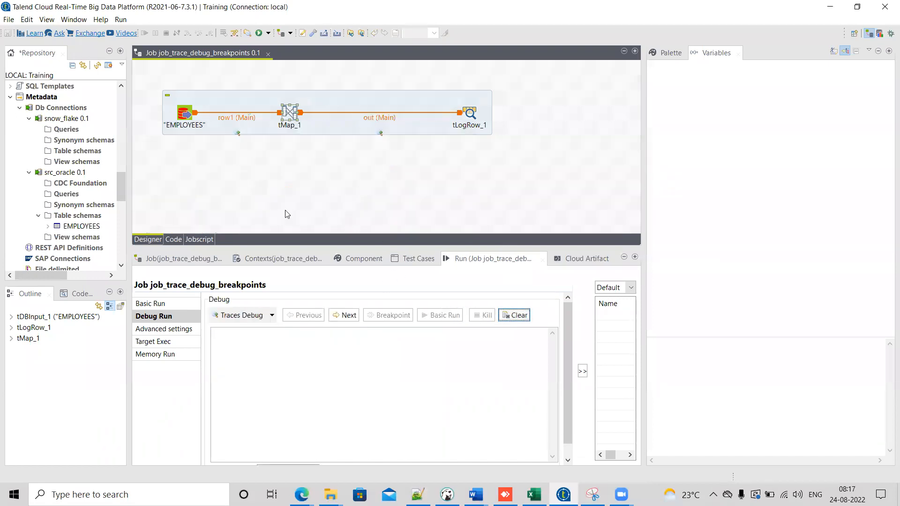
Step: Open Setup Traces for the row1 connection, enlarge the dialog to review its columns, and close it
click(238, 135)
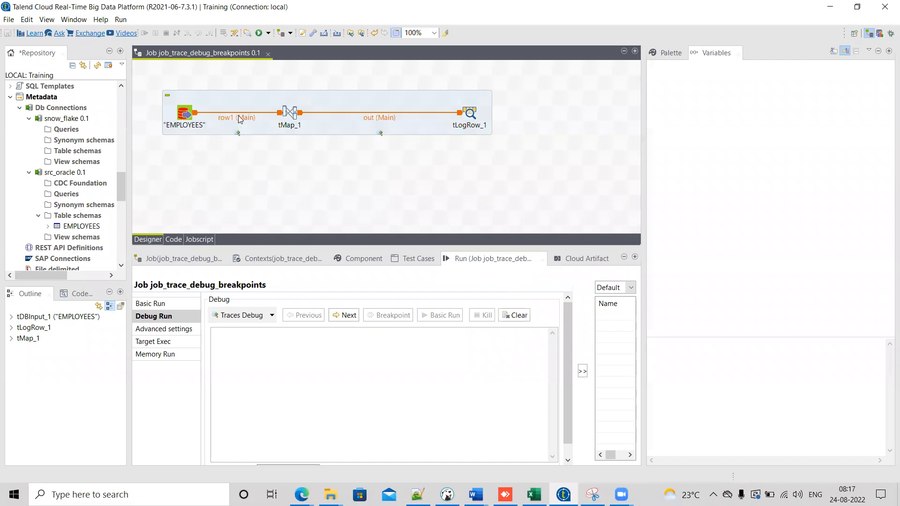
right_click(240, 116)
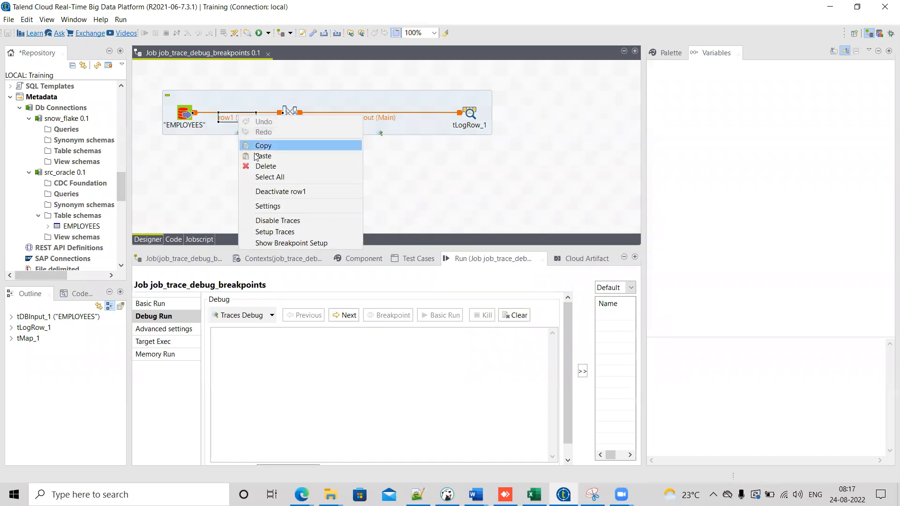
click(264, 233)
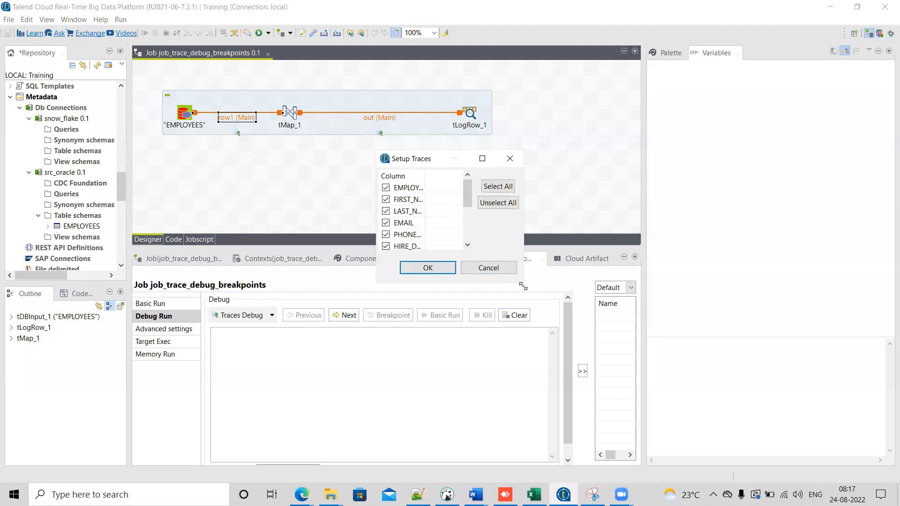
drag(523, 286, 670, 391)
drag(425, 177, 495, 181)
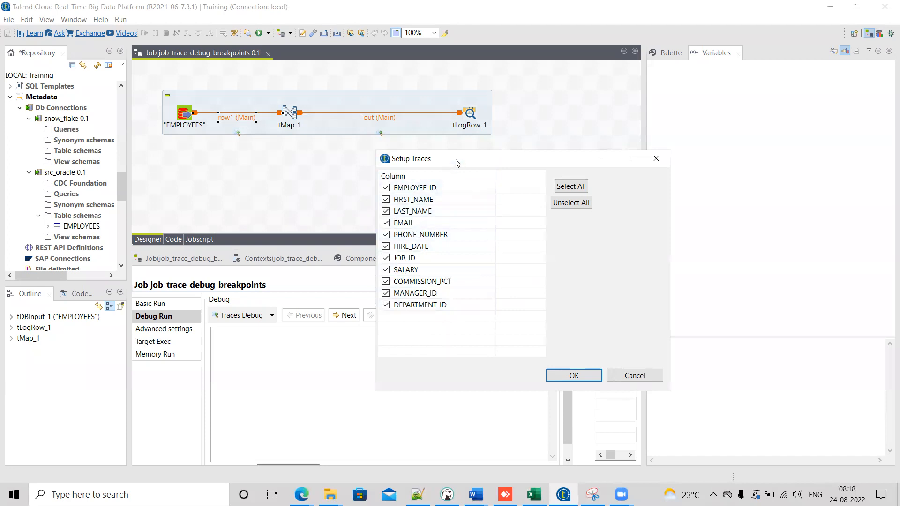
drag(436, 157, 374, 140)
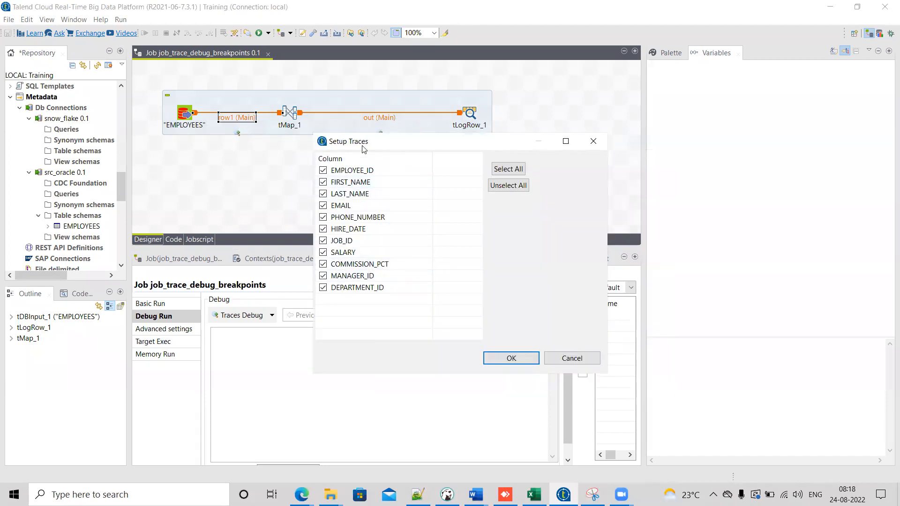
click(593, 141)
Step: Open the tMap editor to review the mapping and cancel out of it
click(287, 110)
double_click(287, 111)
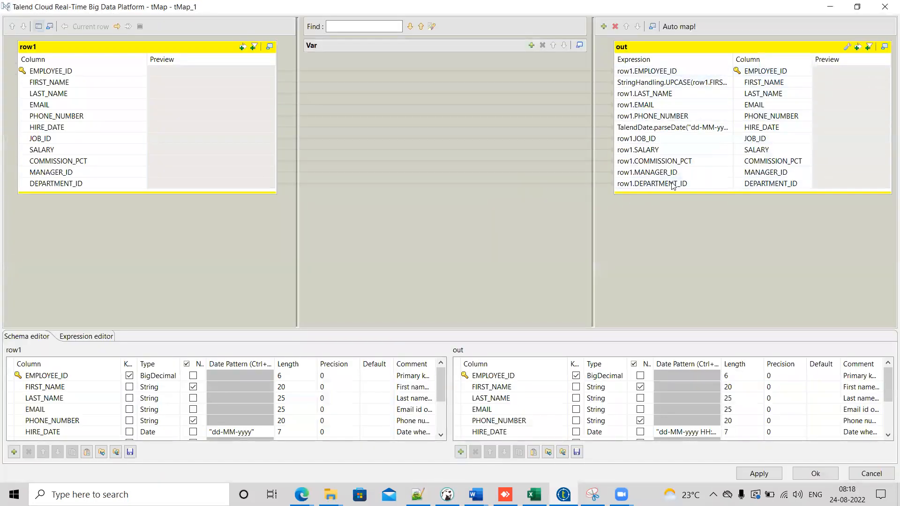
click(871, 474)
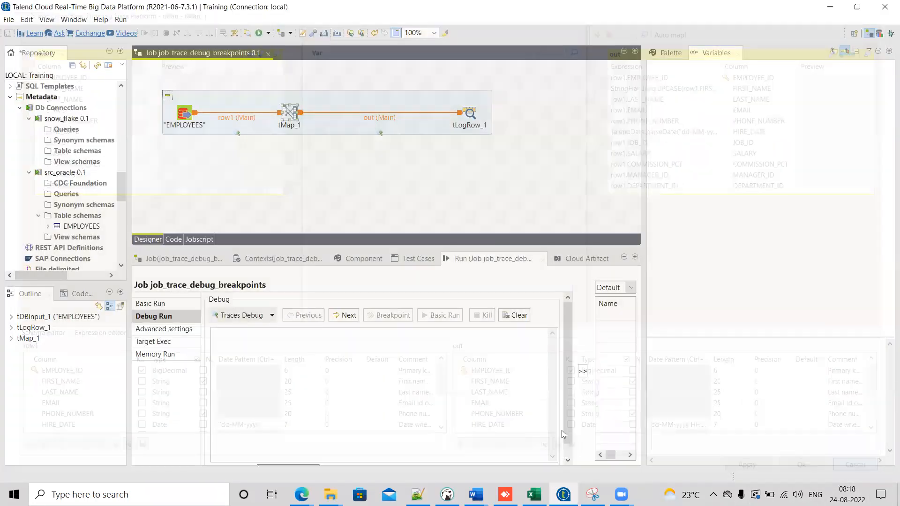
Step: Set up traces on the row1 connection so only EMPLOYEE_ID, FIRST_NAME and HIRE_DATE are traced
right_click(239, 135)
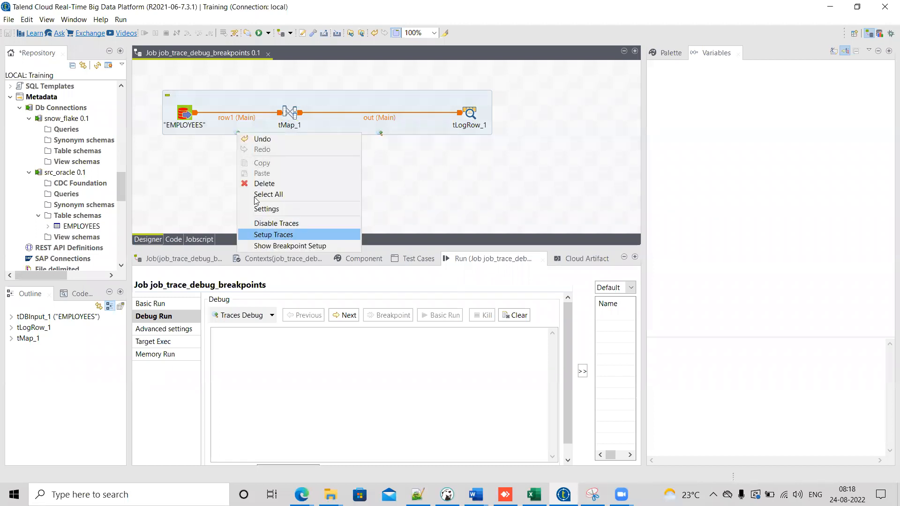
click(216, 137)
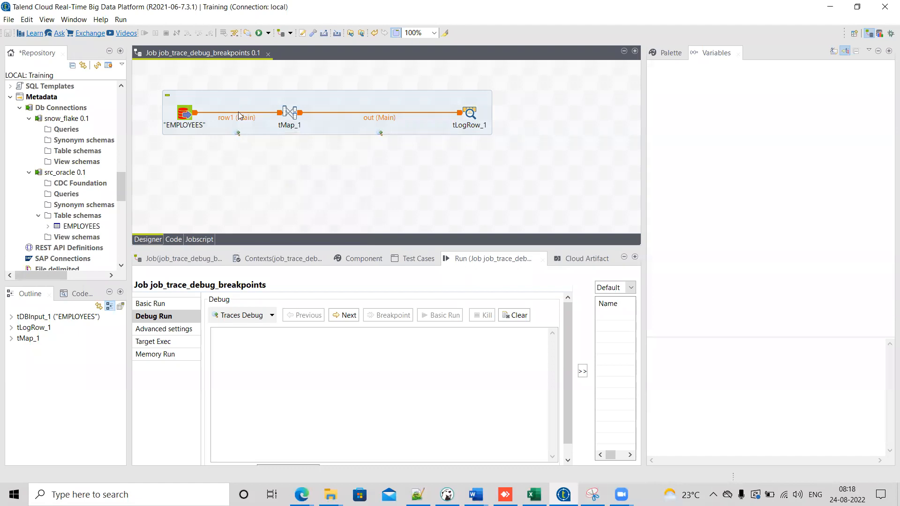
right_click(239, 111)
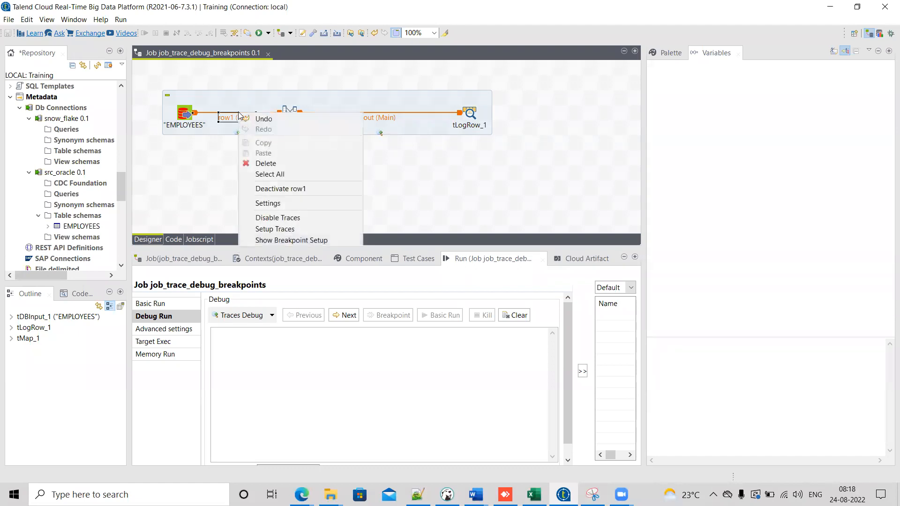
click(272, 229)
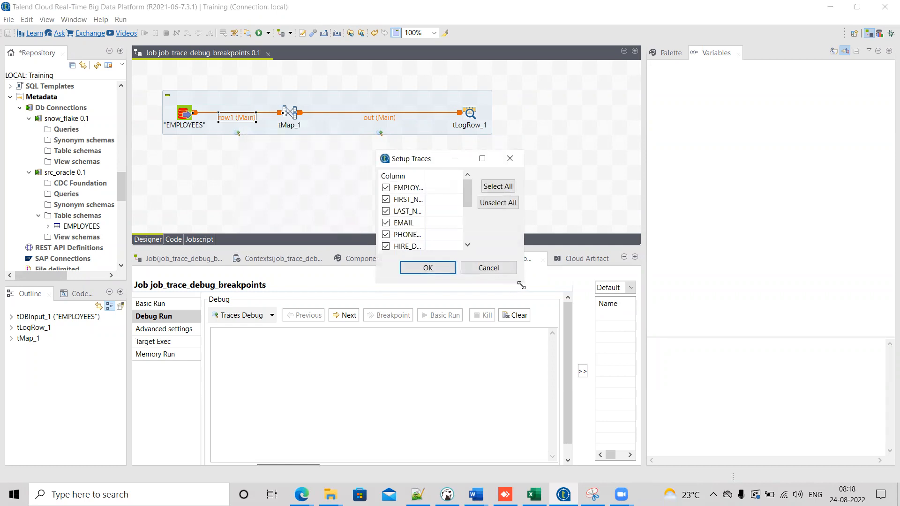
drag(521, 285, 708, 400)
drag(424, 176, 530, 192)
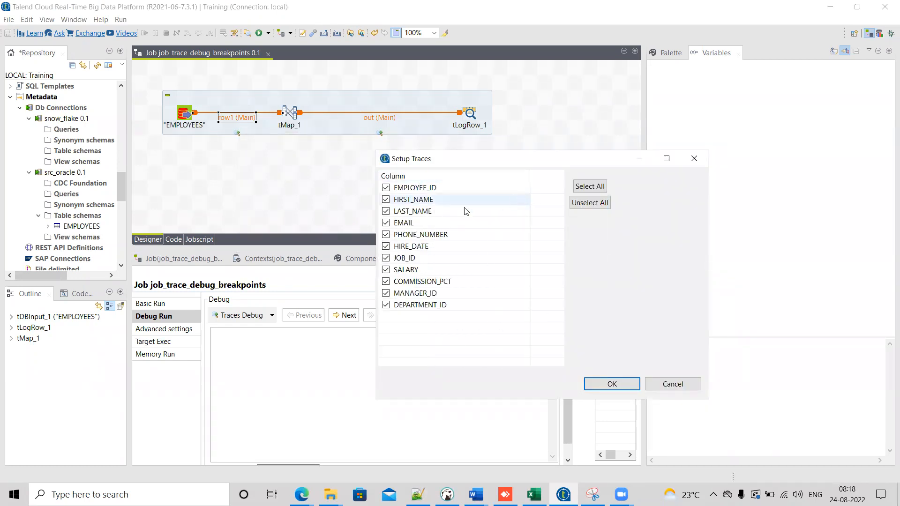
click(386, 223)
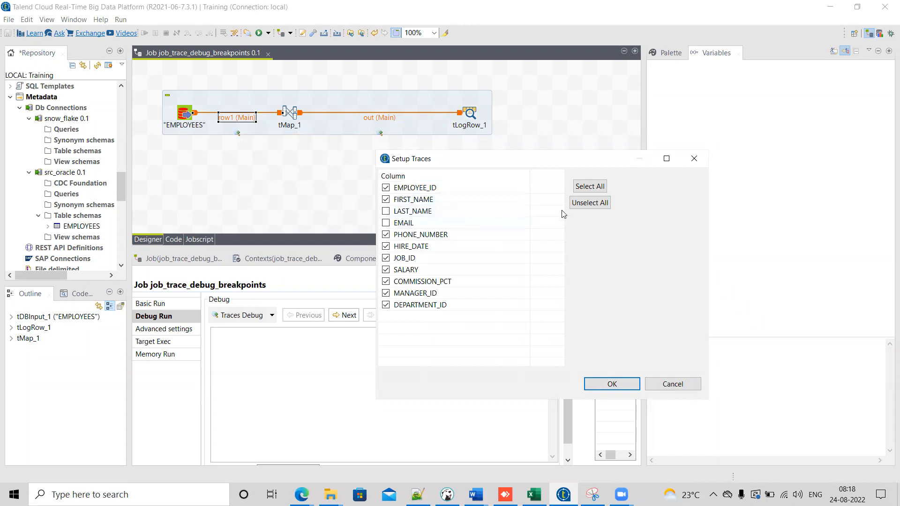
click(593, 202)
click(386, 188)
click(386, 200)
click(386, 246)
click(613, 384)
Step: Set up traces on the out connection so only EMPLOYEE_ID, FIRST_NAME and HIRE_DATE are traced
right_click(380, 134)
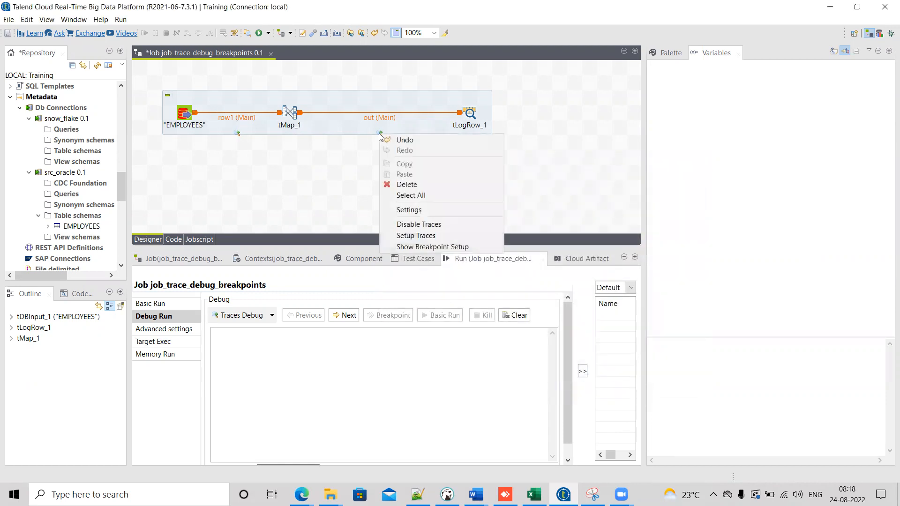
click(416, 235)
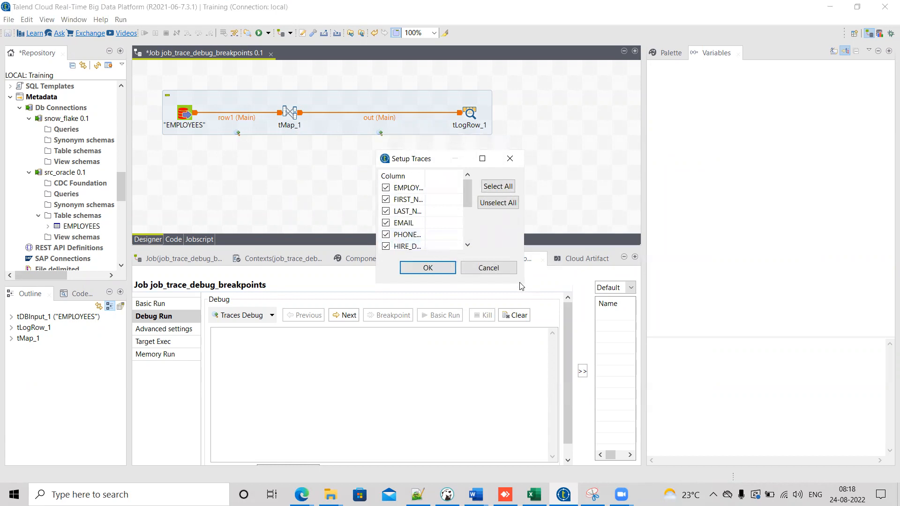
drag(522, 285, 732, 388)
click(615, 204)
click(386, 187)
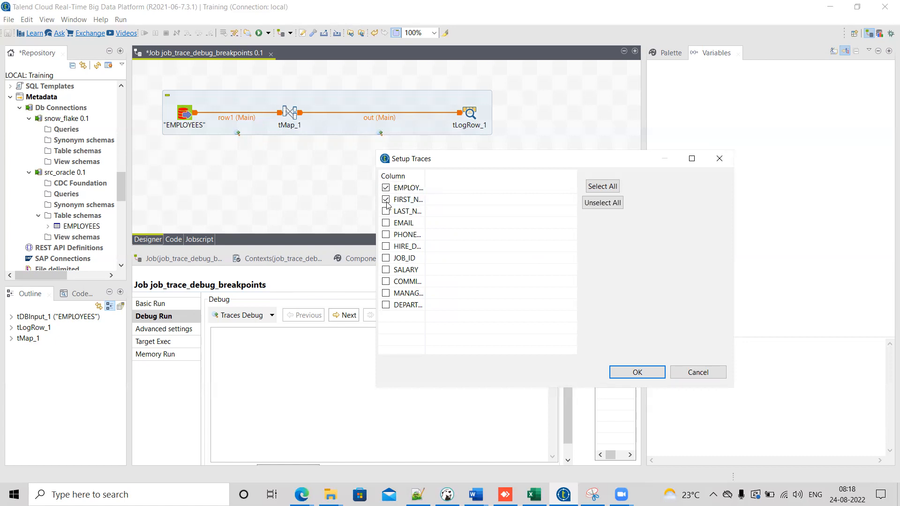
click(386, 246)
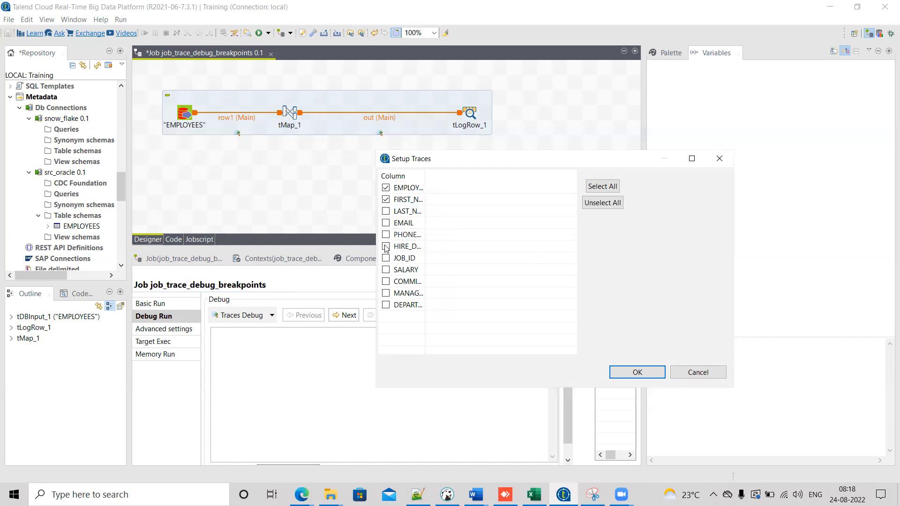
click(620, 376)
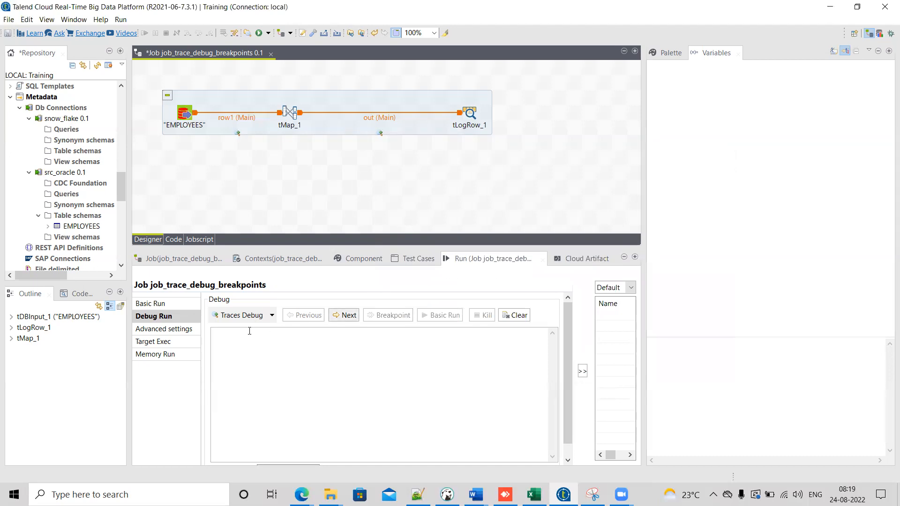
Step: Start a Traces Debug run to watch the selected trace columns, pause it, and kill the job
click(240, 315)
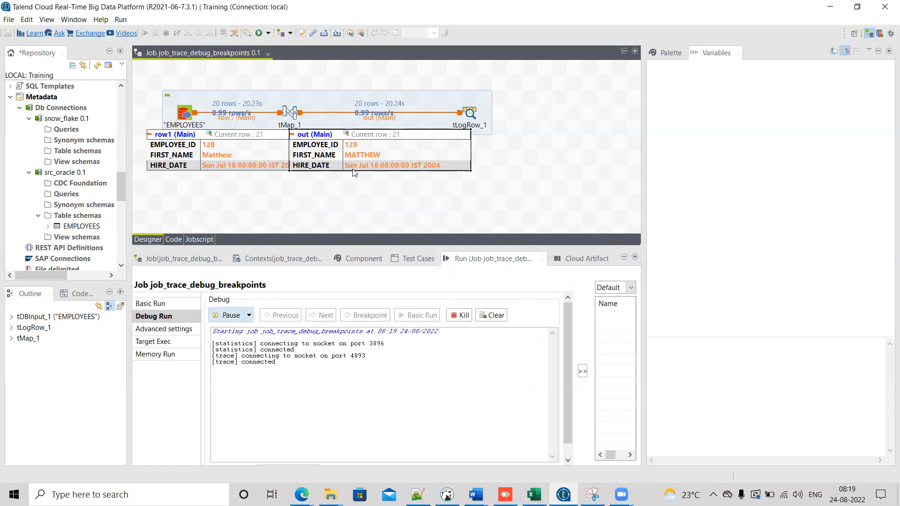
mouse_move(355, 169)
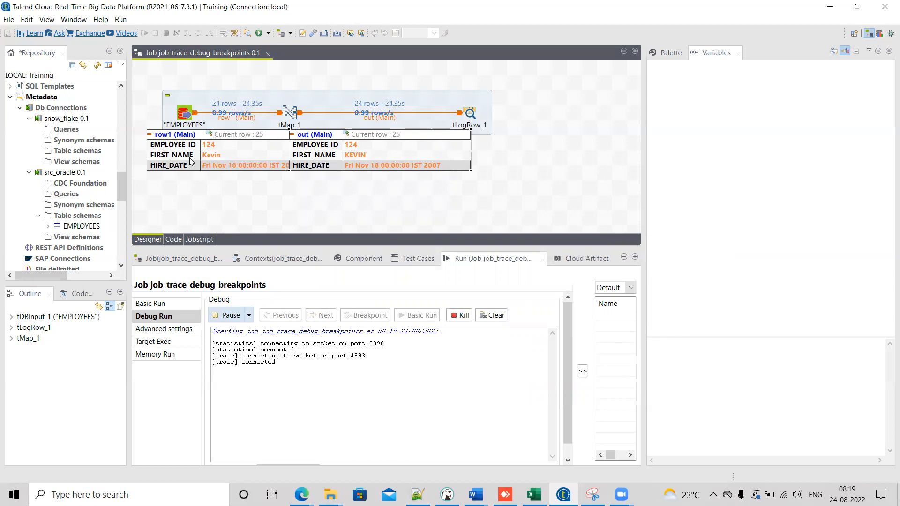
mouse_move(191, 160)
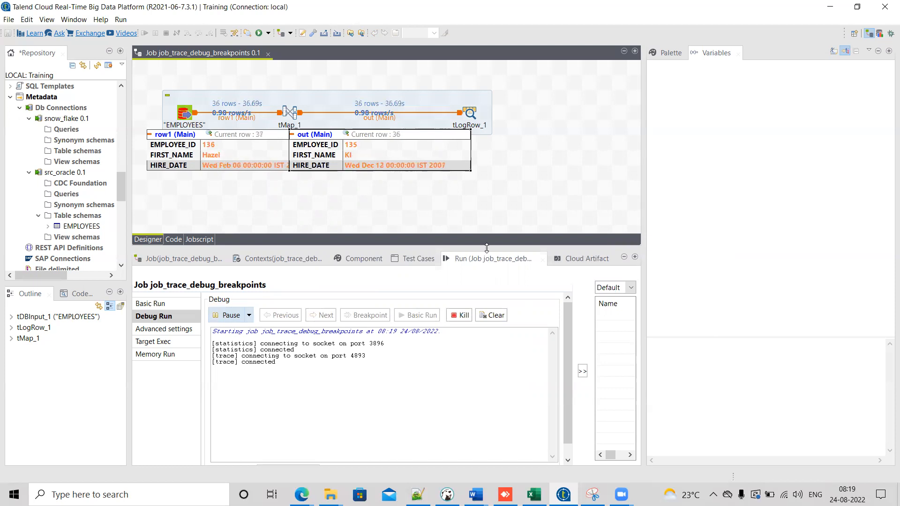
drag(487, 248, 486, 227)
click(234, 295)
click(233, 295)
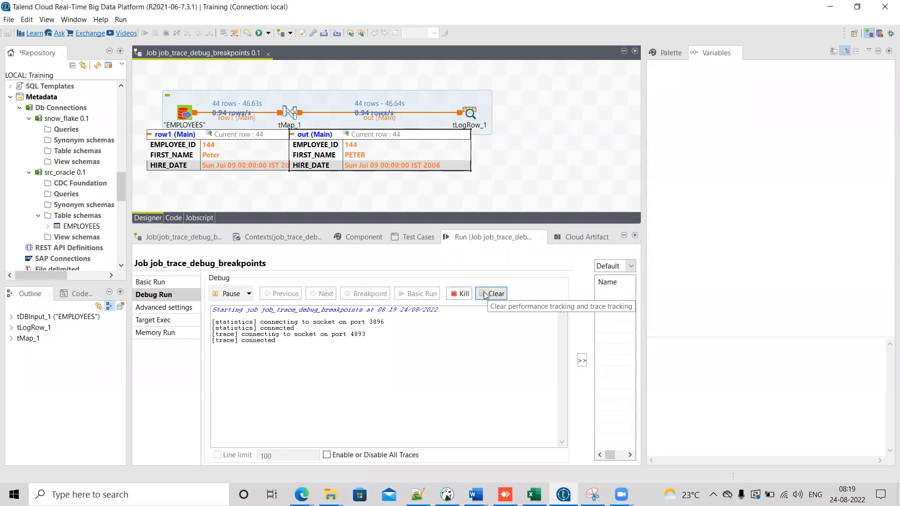
click(468, 294)
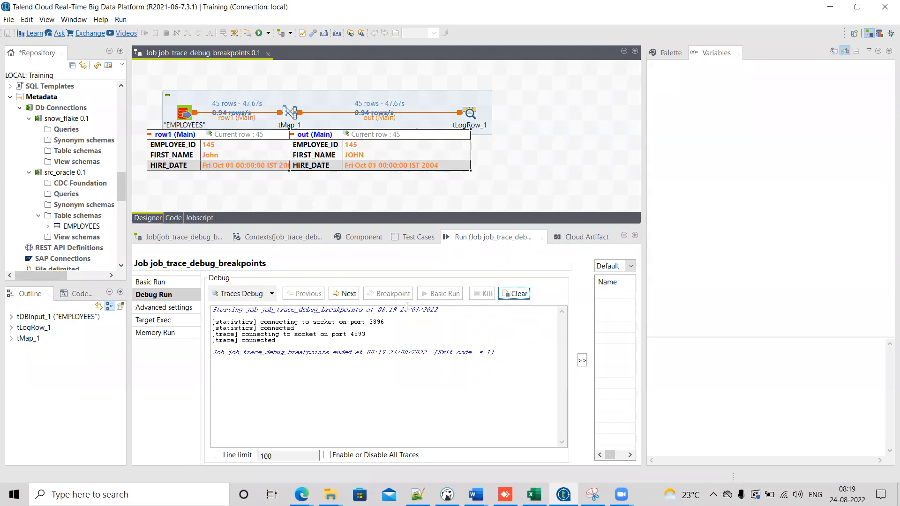
Step: Step through traced rows with Next and back with Previous, then kill the job and clear the console
click(345, 297)
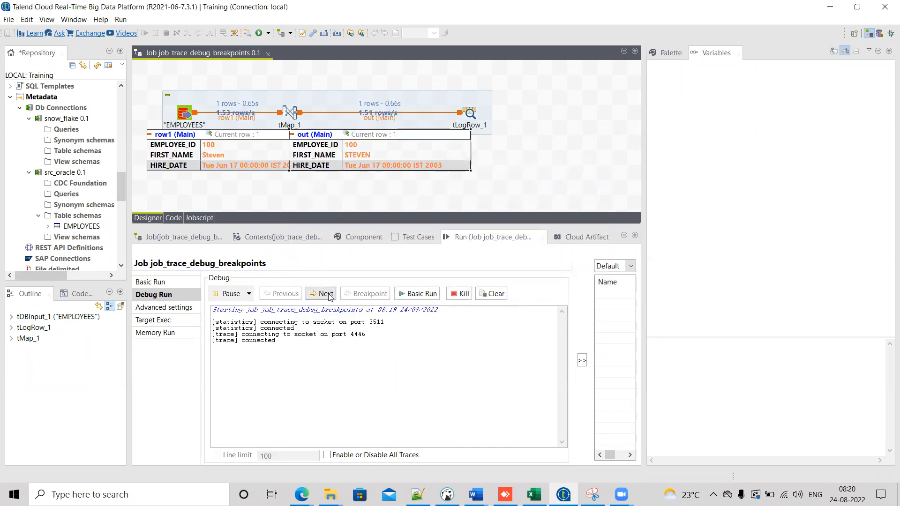
click(327, 294)
click(327, 294)
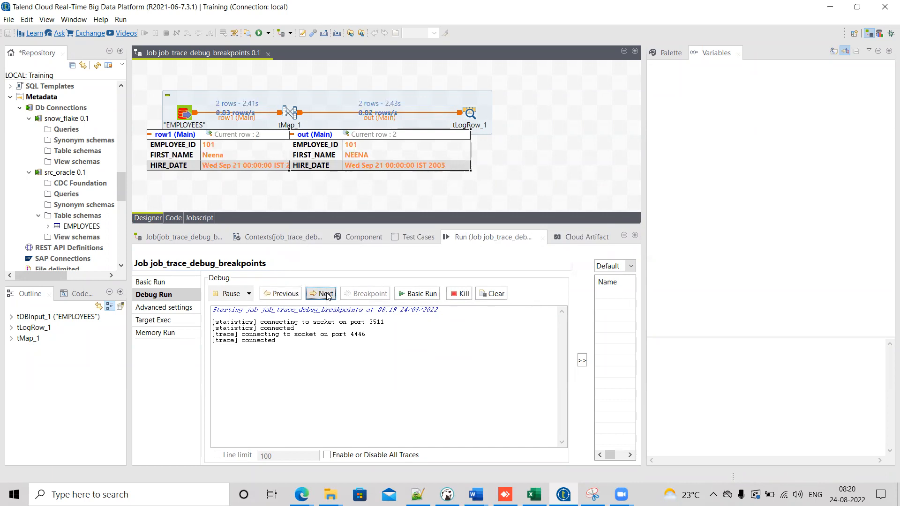
click(296, 295)
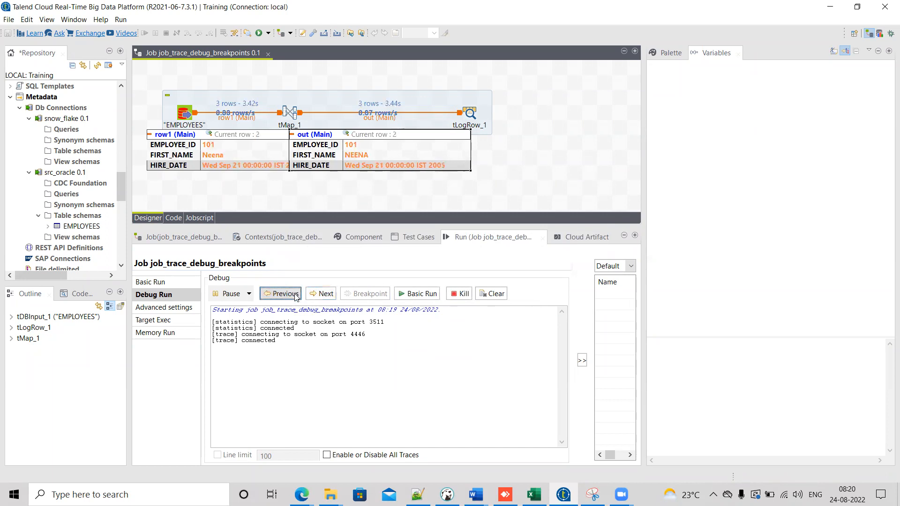
click(296, 296)
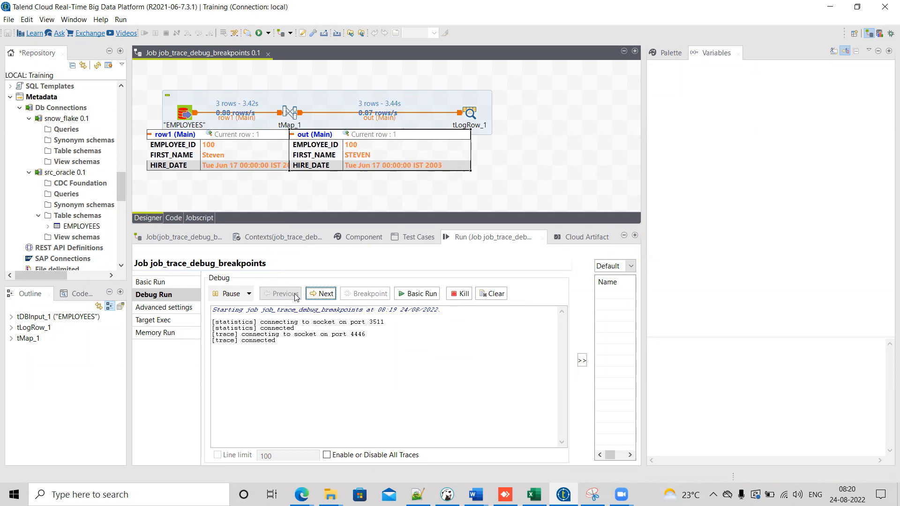
click(462, 298)
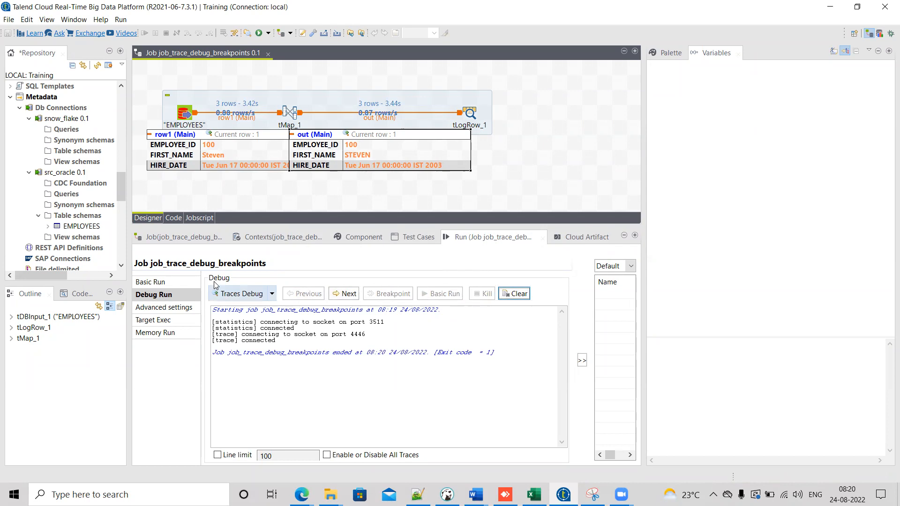
key(space)
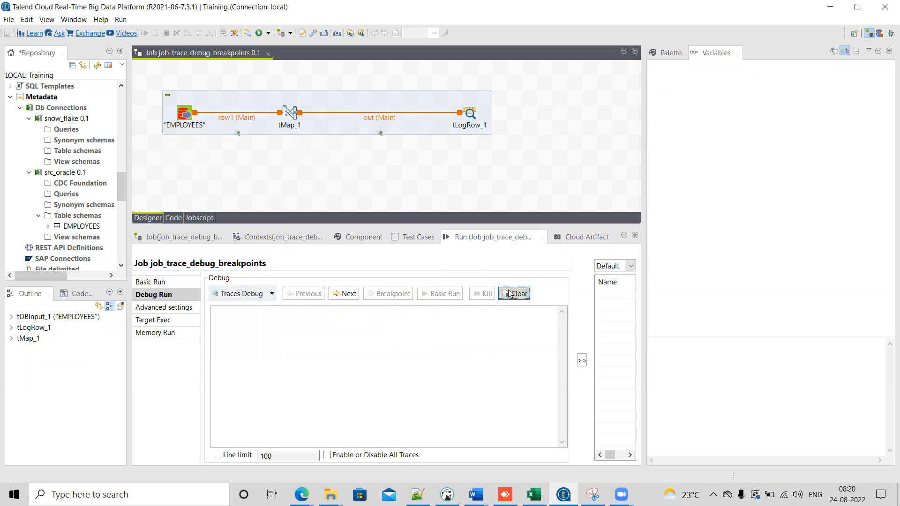
Step: Open the Expression Builder for the out FIRST_NAME expression in tMap and append .equals() to the UPCASE call
double_click(290, 113)
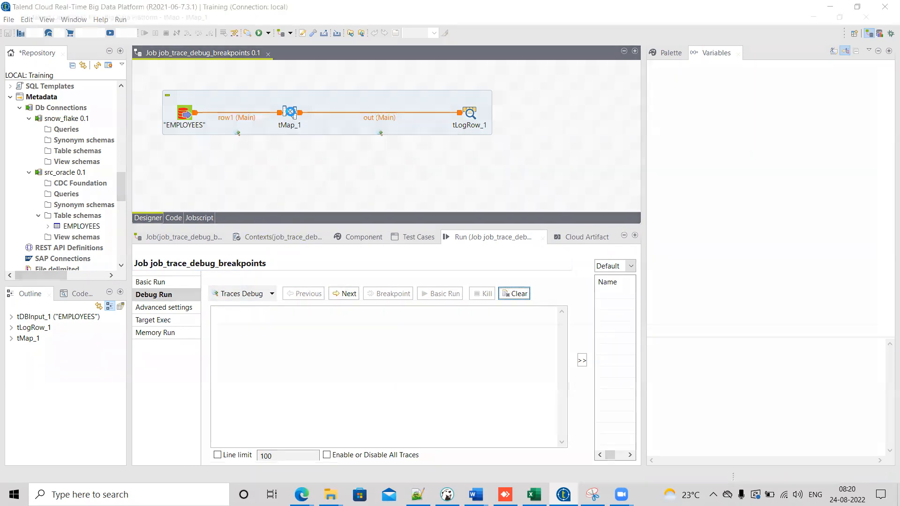
click(681, 82)
key(ctrl+c)
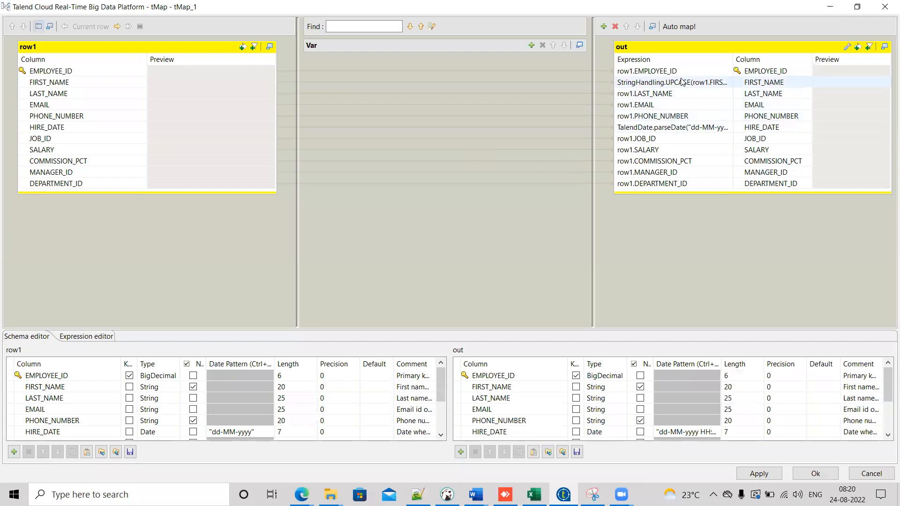
click(727, 82)
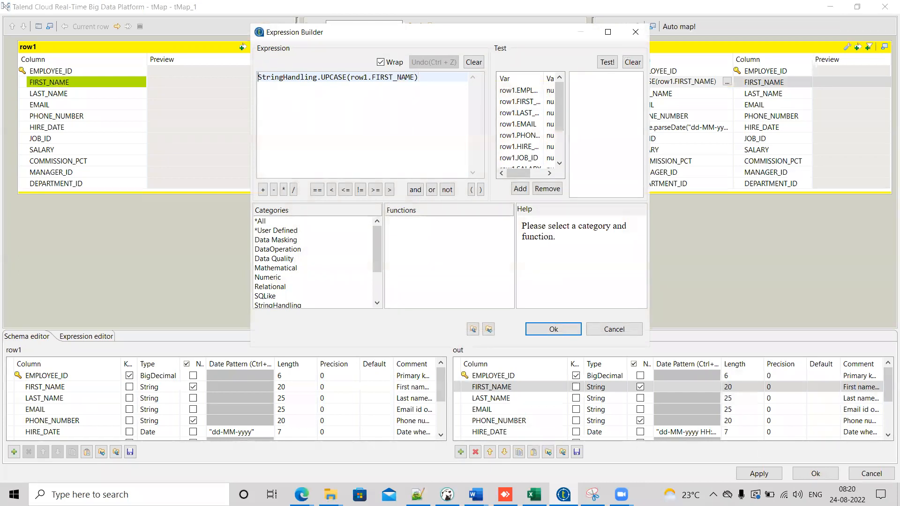
key(Return)
key(BackSpace)
text("")
key(BackSpace)
key(BackSpace)
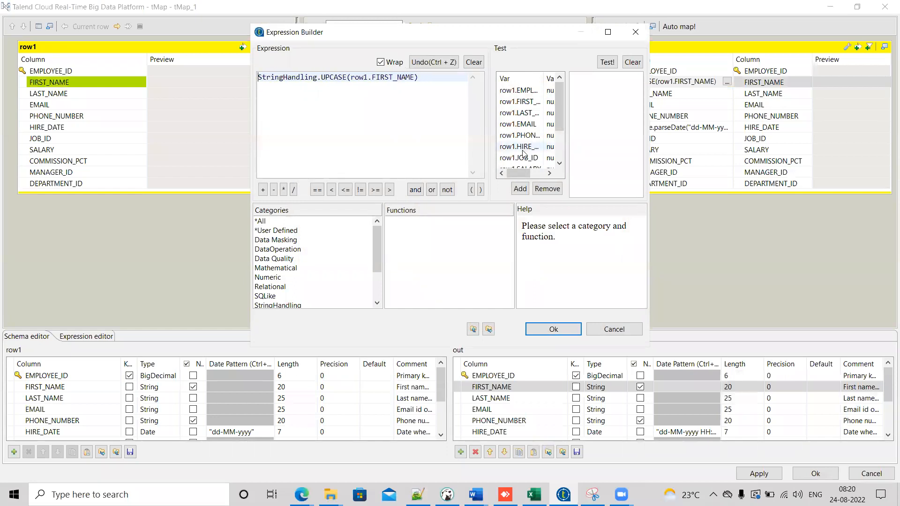
text(.)
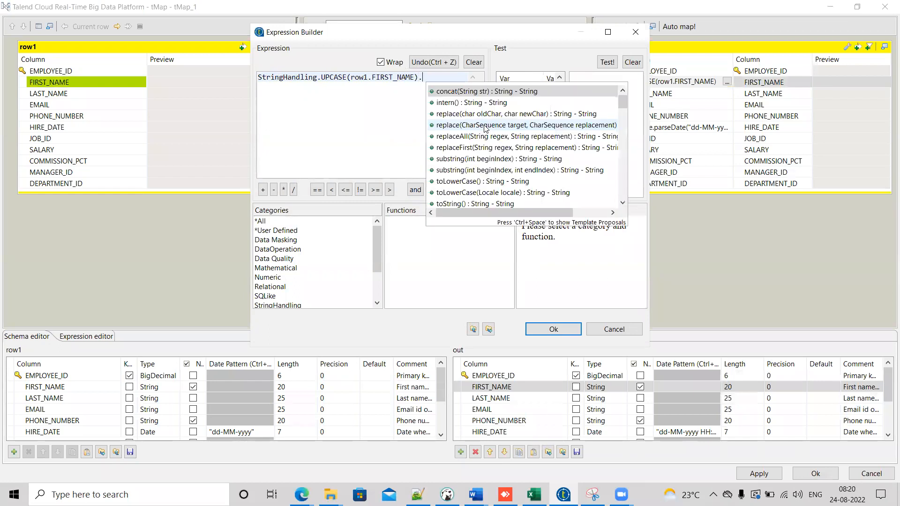
text(equ)
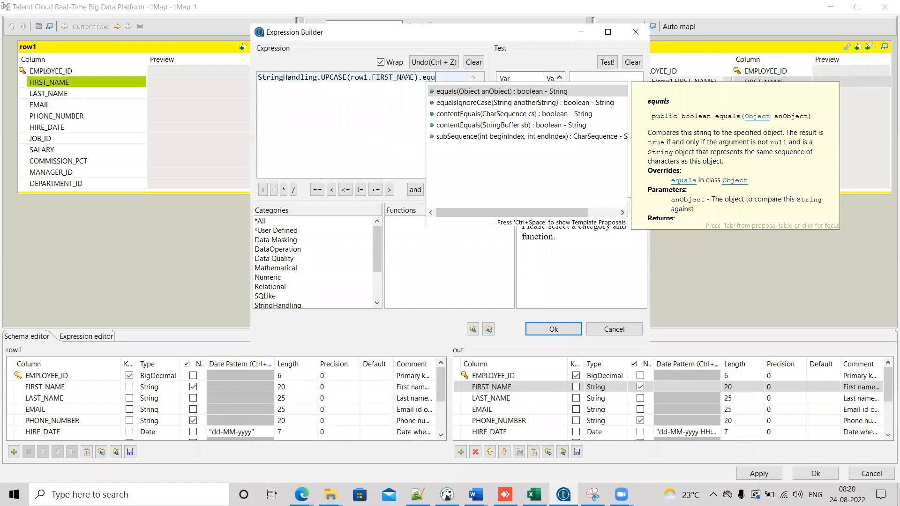
text(al)
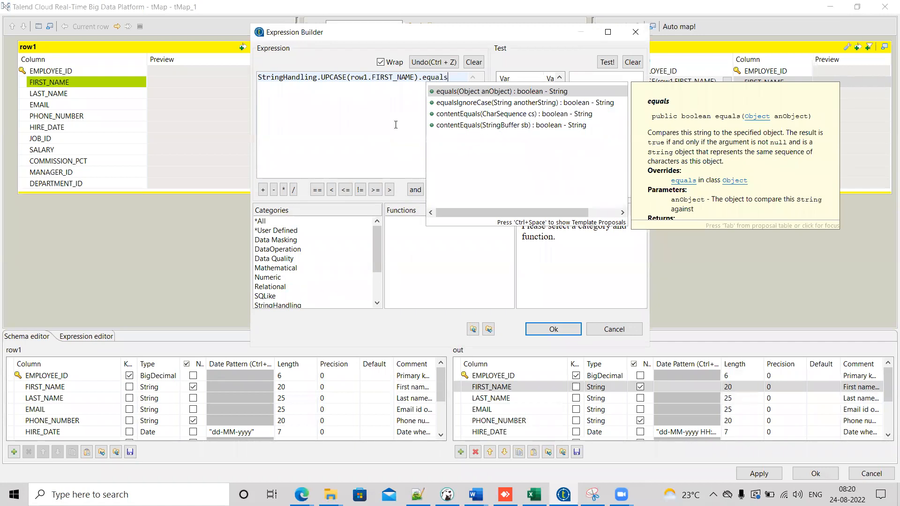
text(s)
key(Return)
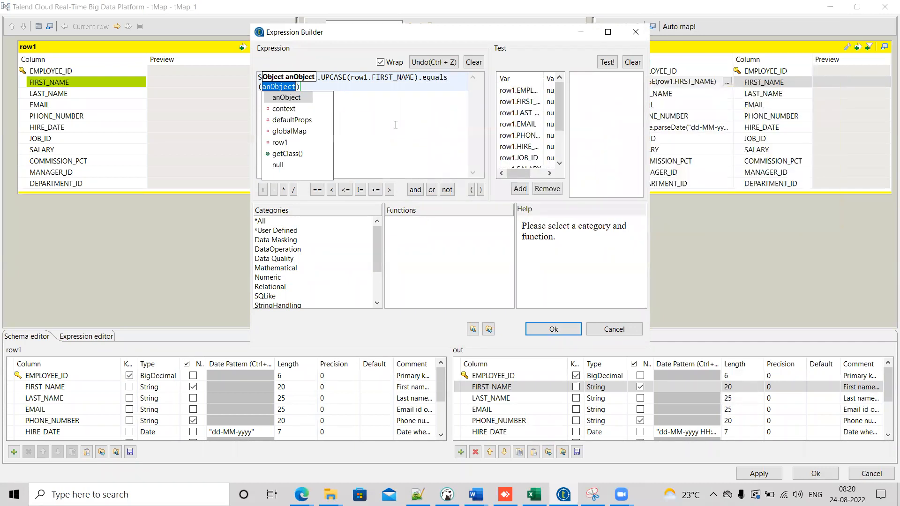
Step: Switch to DBeaver to check a first name in the EMPLOYEES query results, then return to the Expression Builder
click(449, 492)
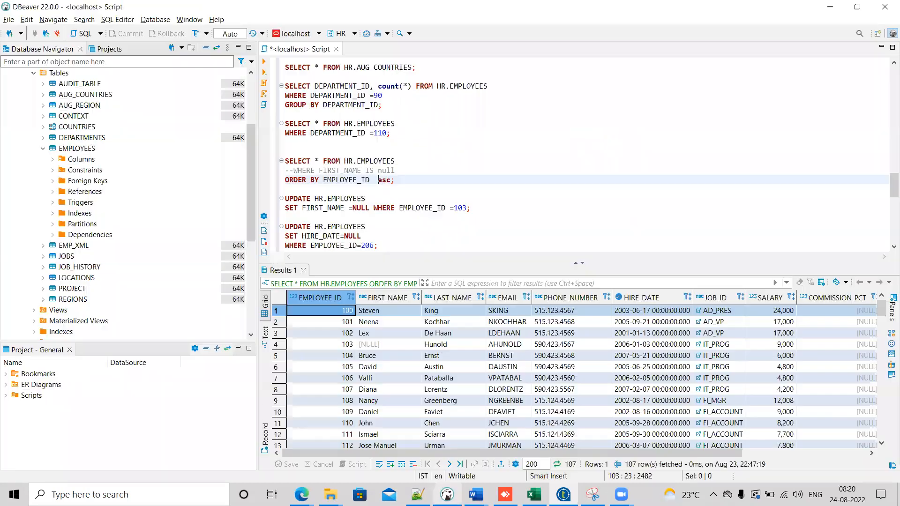
click(372, 368)
double_click(372, 368)
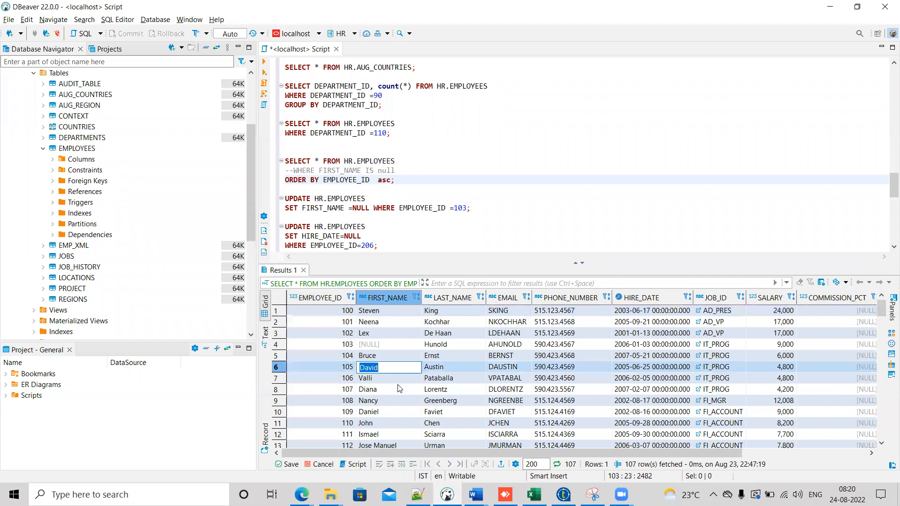
key(alt+Tab)
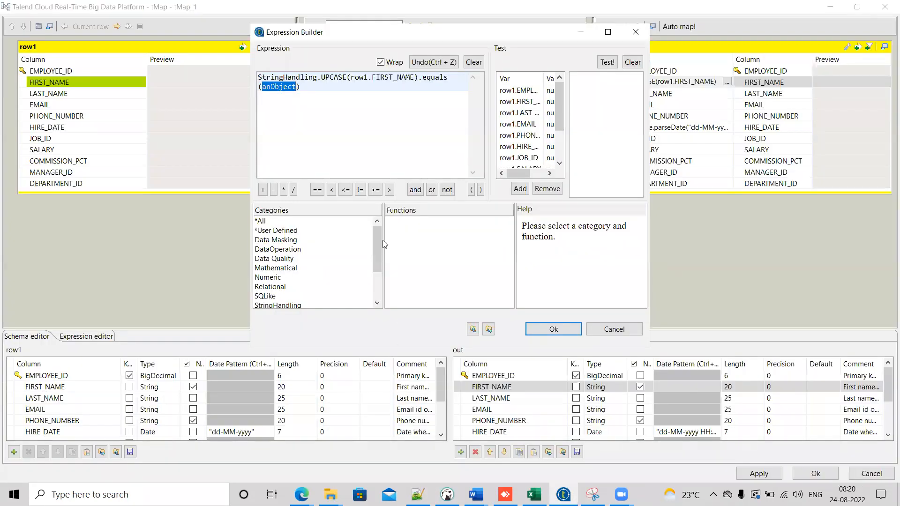
Step: Replace the equals argument with "David" and append a ? followed by a copy of the StringHandling.UPCASE(row1.FIRST_NAME) call
double_click(283, 88)
text(David)
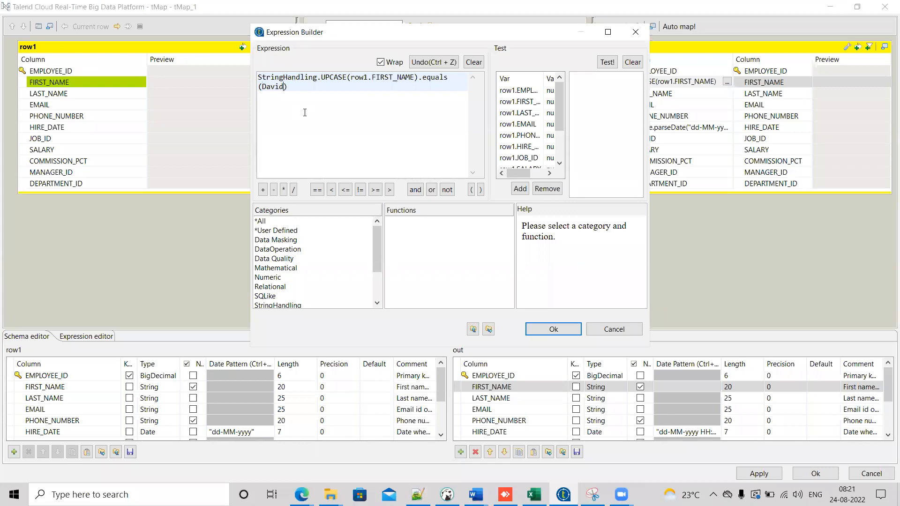
click(264, 86)
text(")
drag(419, 77, 285, 76)
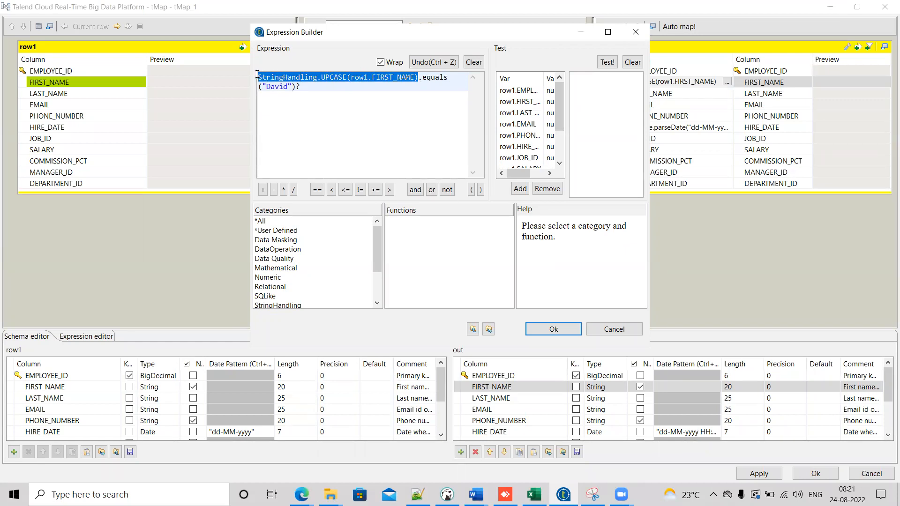
click(329, 91)
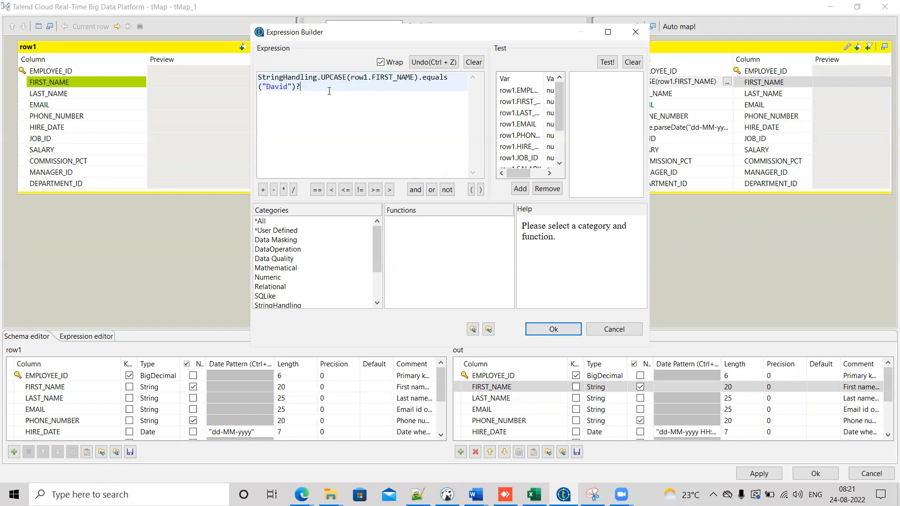
key(ctrl+v)
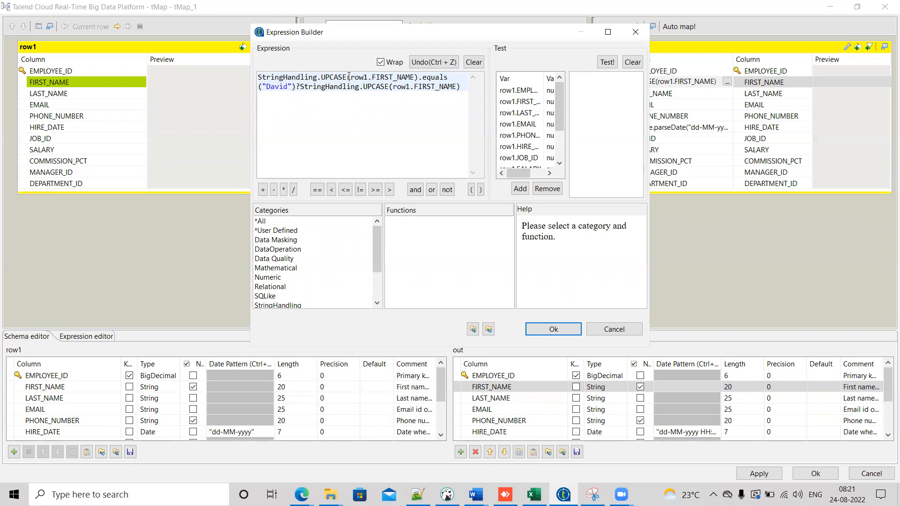
Step: Remove the StringHandling.UPCASE wrapper from the condition so it tests row1.FIRST_NAME.equals("David") directly
drag(351, 78, 230, 74)
key(BackSpace)
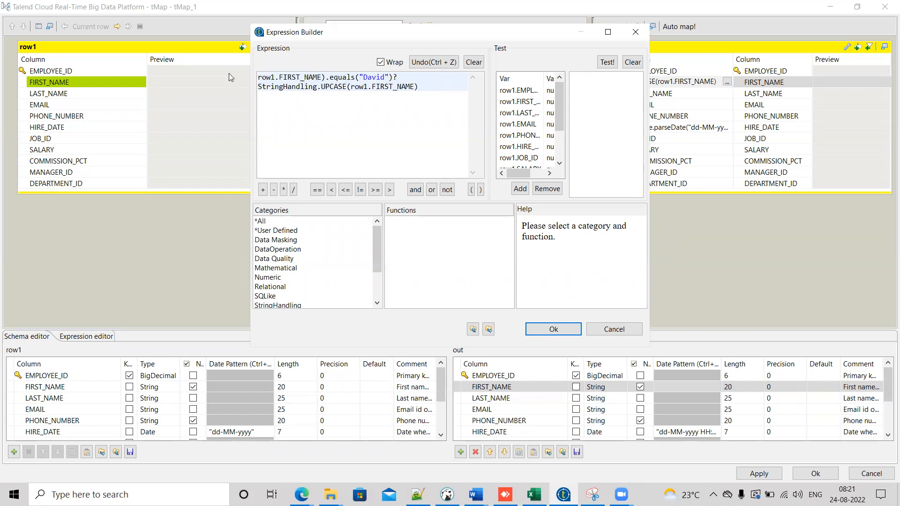
key(BackSpace)
Step: Append .substring(1,3) to the true branch and add the else branch :StringHandling.UPCASE(row1.FIRST_NAME)
text(.subs)
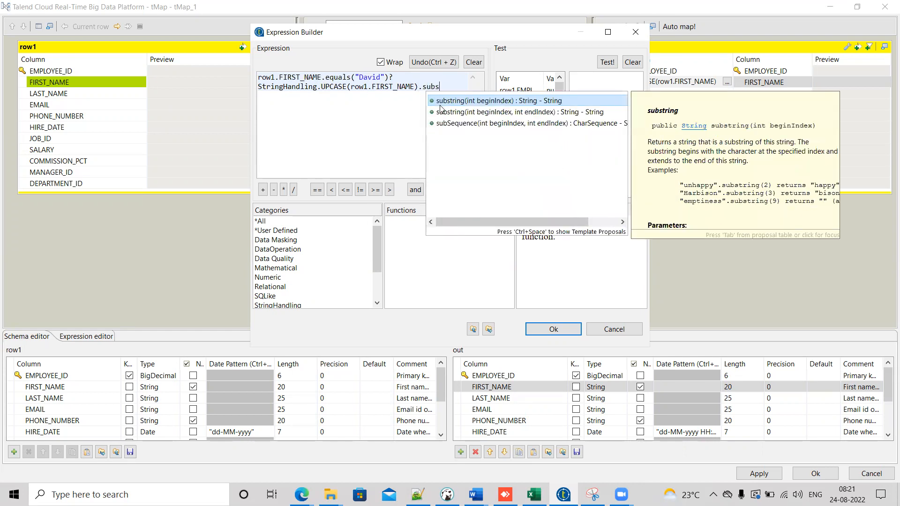
double_click(440, 103)
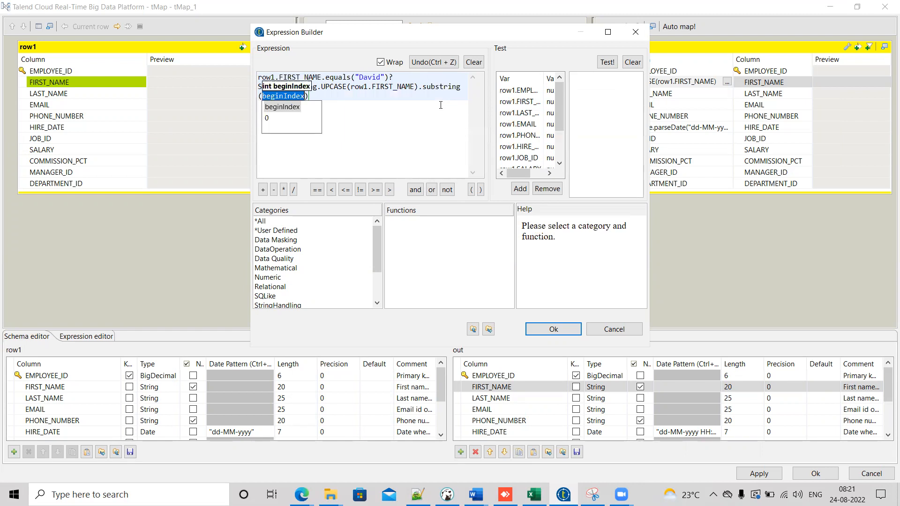
key(BackSpace)
text(1,3)
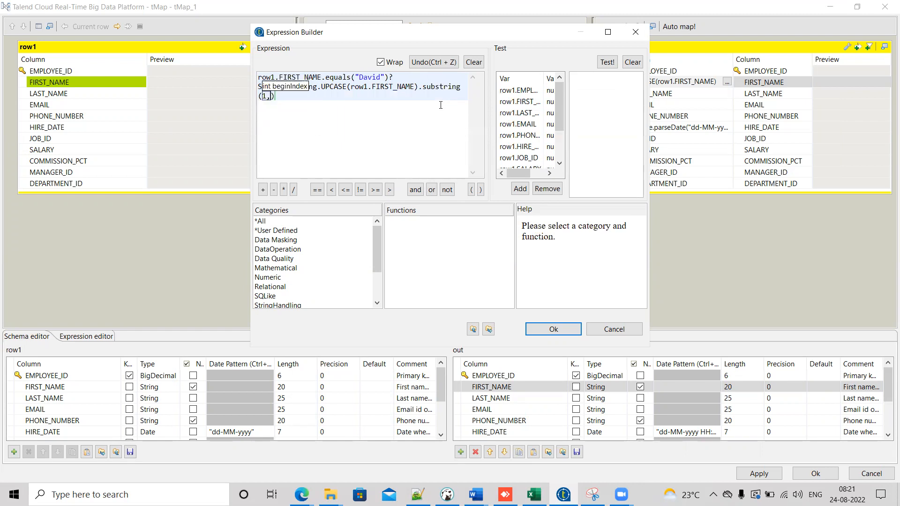
click(296, 95)
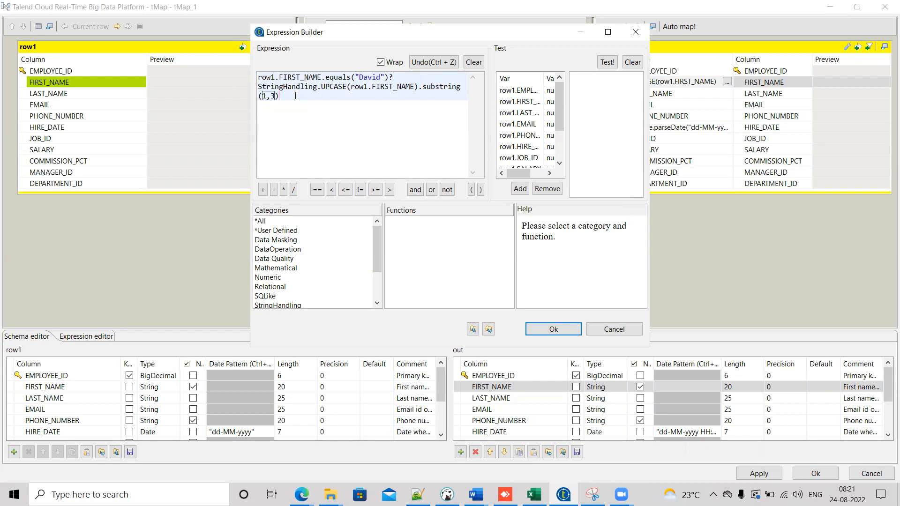
text(:)
key(ctrl+v)
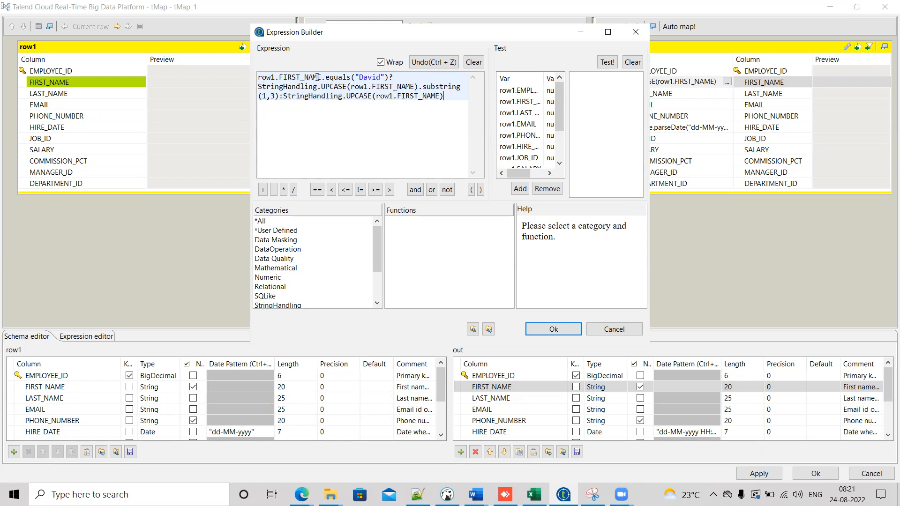
Step: Close the Expression Builder, apply the tMap changes and save the job
drag(321, 77, 264, 79)
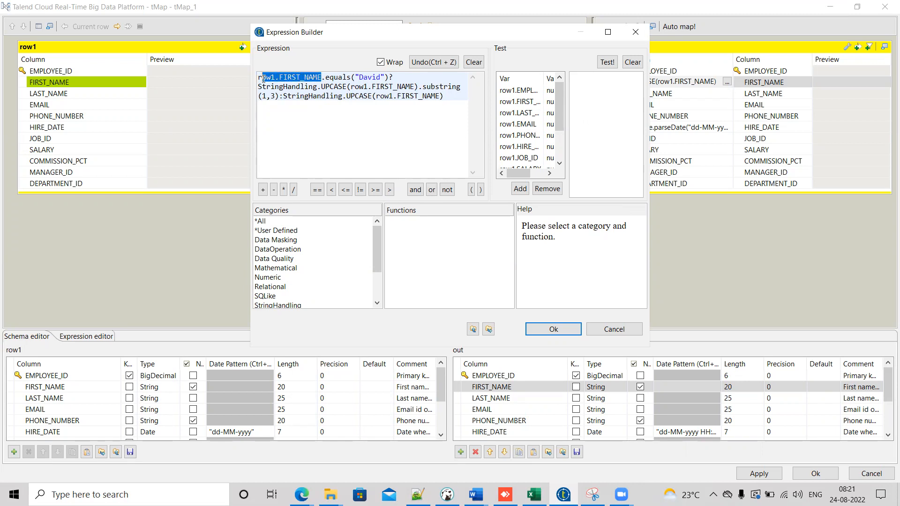
double_click(369, 77)
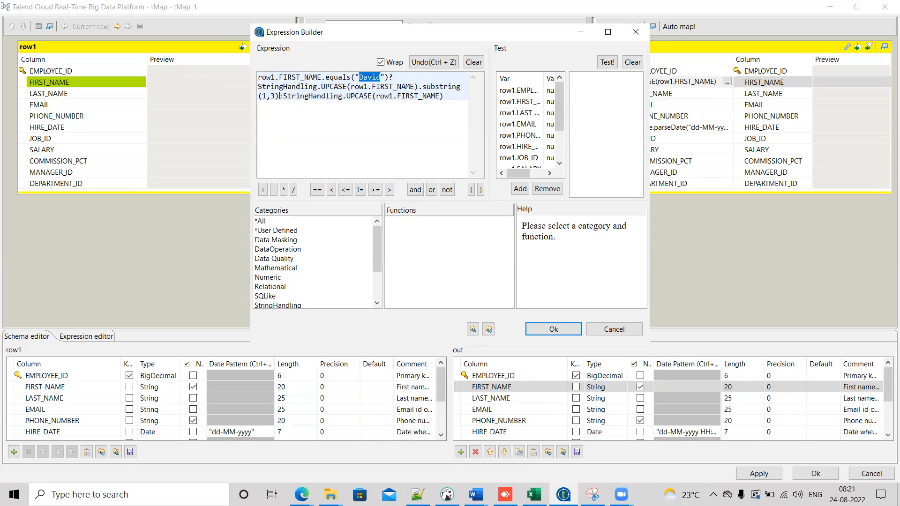
click(359, 78)
drag(358, 78, 373, 77)
click(560, 330)
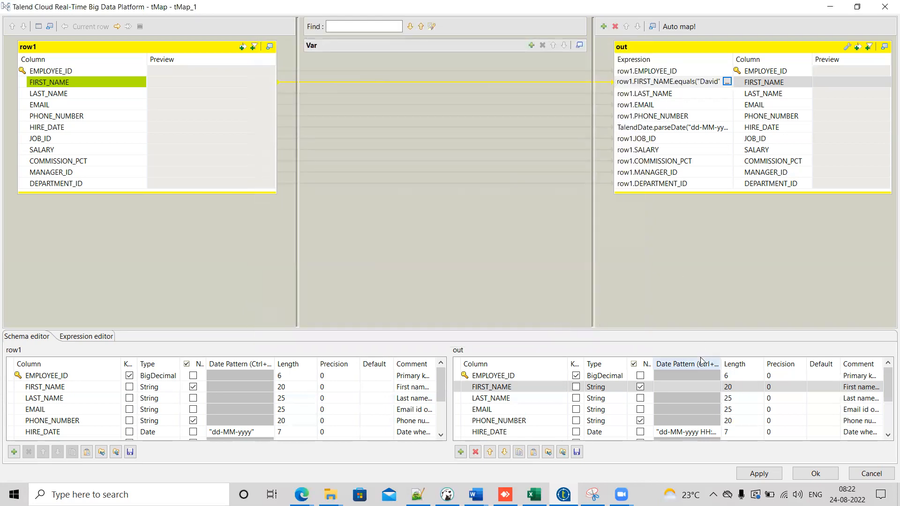
click(762, 474)
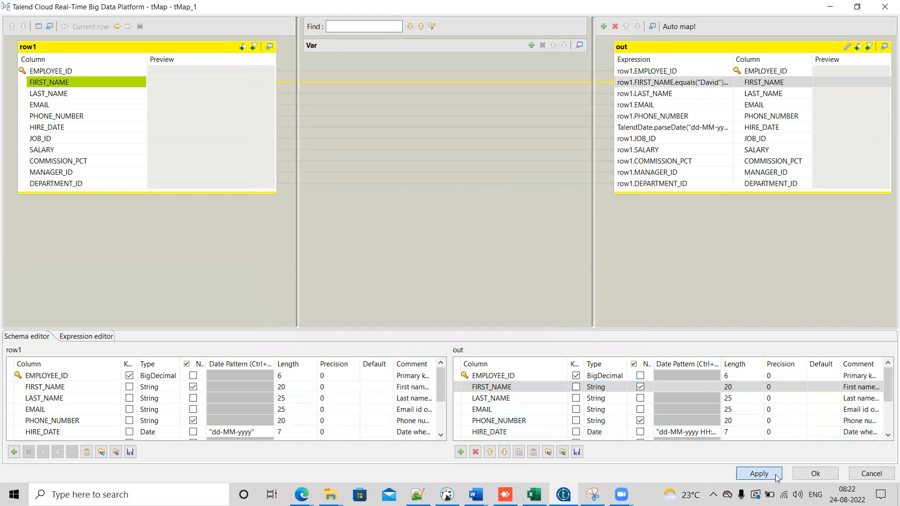
click(815, 474)
key(ctrl+s)
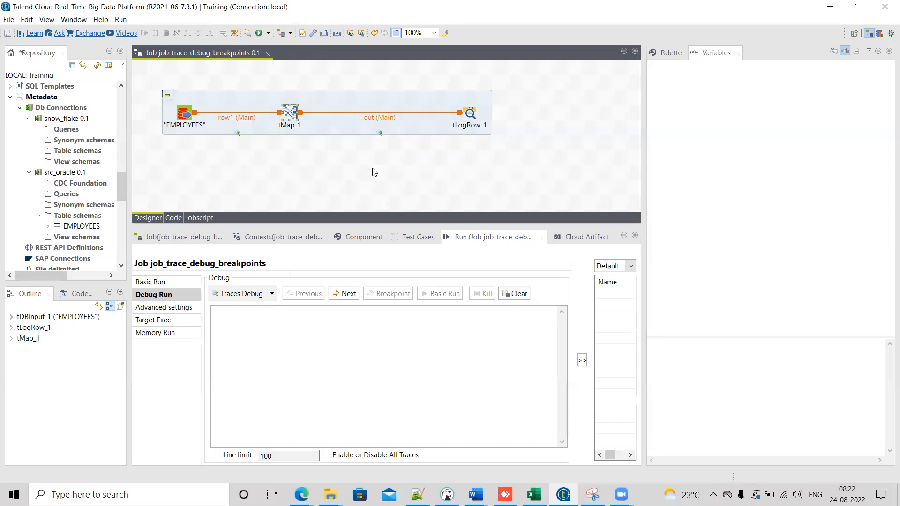
Step: Run the job from the Basic Run view
click(173, 282)
click(329, 291)
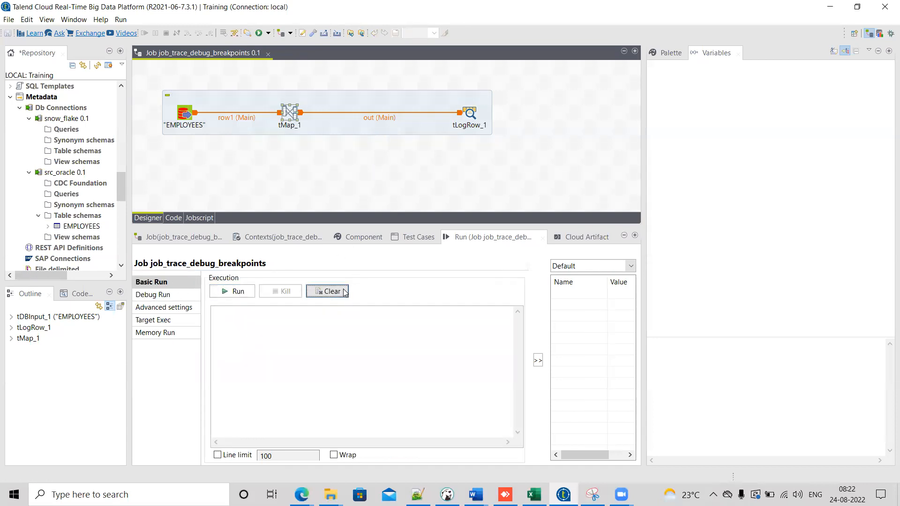
click(244, 293)
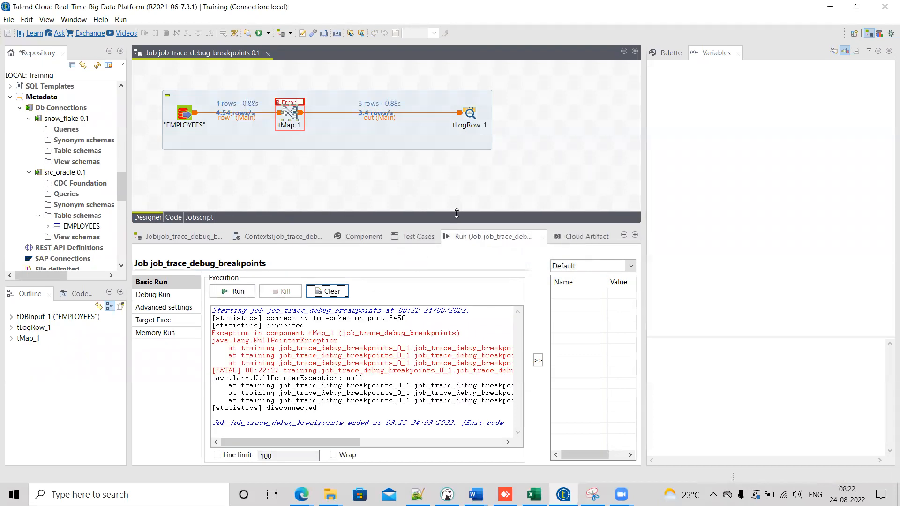
Step: Copy the whole console output into a new Notepad++ document and highlight NullPointerException
drag(457, 214, 458, 173)
click(384, 350)
key(ctrl+a)
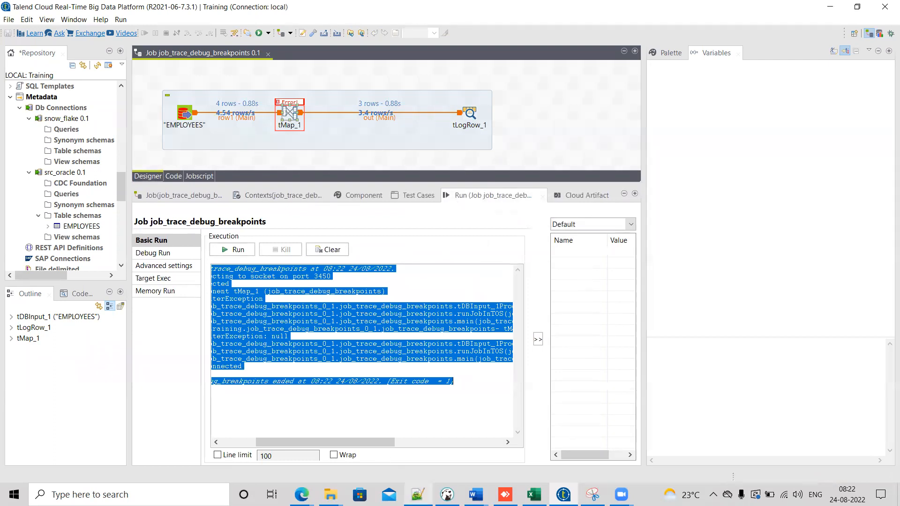
mouse_move(418, 494)
click(419, 436)
key(ctrl+n)
text(Starting job job_trace_debug_breakpoints at 08:22 24/08/2022. [statistics] connecting to socket on port 3450 [statistics] connected Exception in component tMap_1 (job_trace_debug_breakpoints) java.lang.NullPointerException 	at training.job_trace_debug_breakpoints_0_1.job_trace_debug_breakpoints.tDBInput_1Process(job_trace_debug_breakpoints.java:1823) 	at training.job_trace_debug_breakpoints_0_1.job_trace_debug_breakpoints.runJobInTOS(job_trace_debug_breakpoints.java:2624) 	at training.job_trace_debug_breakpoints_0_1.job_trace_debug_breakpoints.main(job_trace_debug_breakpoints.java:2394) [FATAL] 08:22:22 training.job_trace_debug_breakpoints_0_1.job_trace_debug_breakpoints- tMap_1 null java.lang.NullPointerException: null 	at training.job_trace_debug_breakpoints_0_1.job_trace_debug_breakpoints.tDBInput_1Process(job_trace_debug_breakpoints.java:1823) [classes/:?] 	at training.job_trace_debug_breakpoints_0_1.job_trace_debug_breakpoints.runJobInTOS(job_trace_debug_breakpoints.java:2624) [classes/:?] 	at training.job_trace_debug_breakpoints_0_1.job_trace_debug_breakpoints.main(job_trace_debug_breakpoints.java:2394) [classes/:?] [statistics] disconnected  Job job_trace_debug_breakpoints ended at 08:22 24/08/2022. [Exit code  = 1])
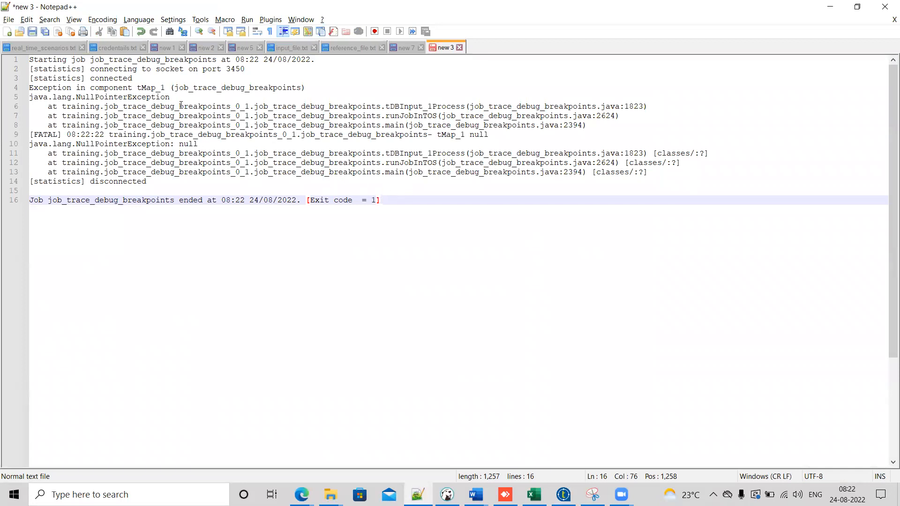
double_click(80, 96)
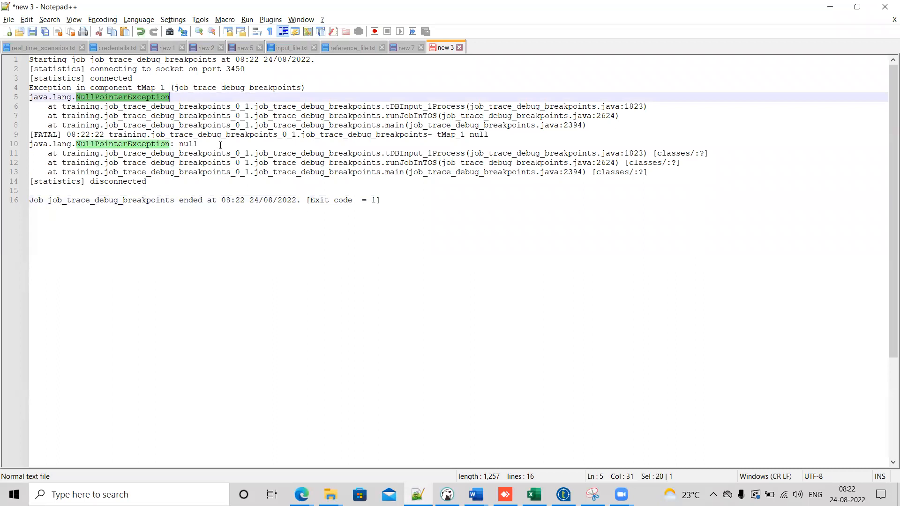
Step: Switch back to Talend and reopen tMap to review the out FIRST_NAME expression, then close it
click(563, 495)
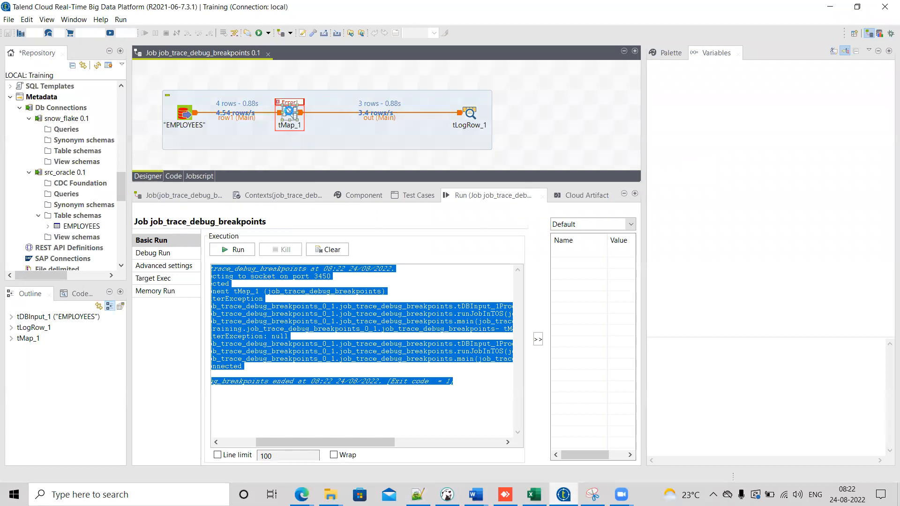
double_click(290, 114)
click(675, 82)
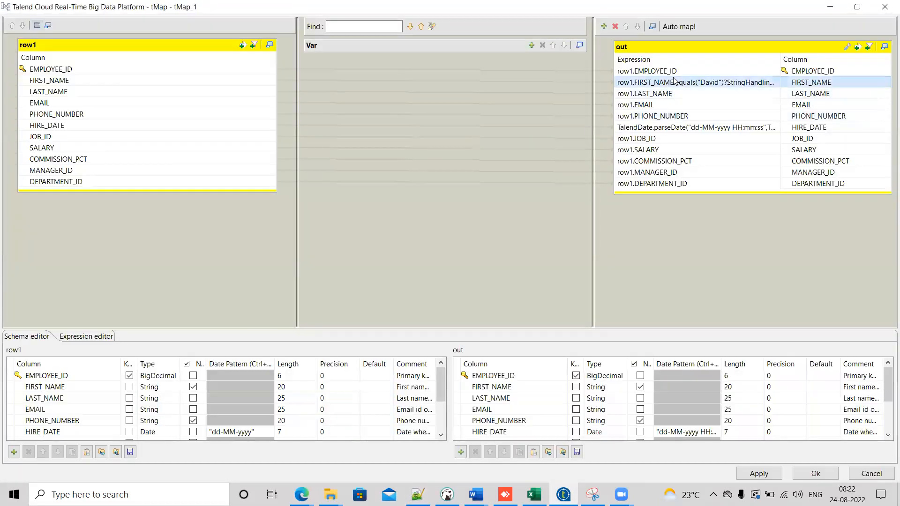
click(810, 475)
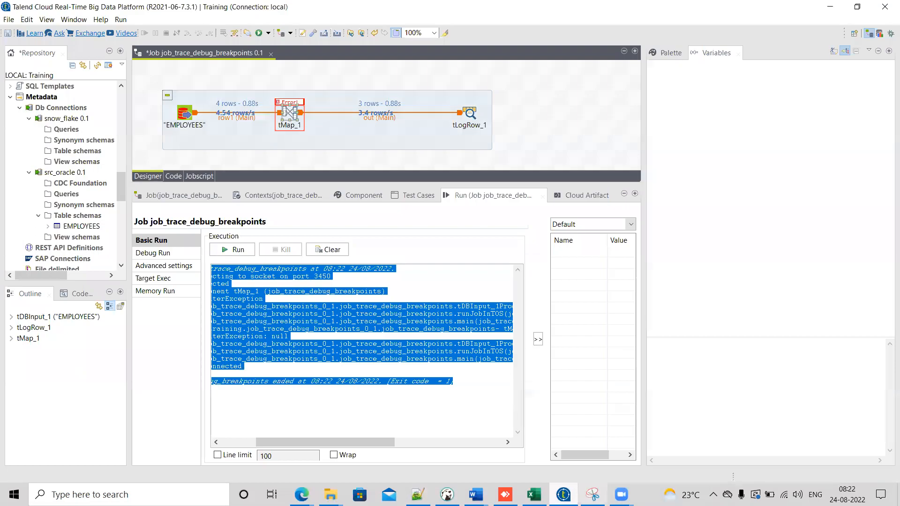
Step: Switch to Notepad++ and select parts of the pasted error log to examine it
click(418, 494)
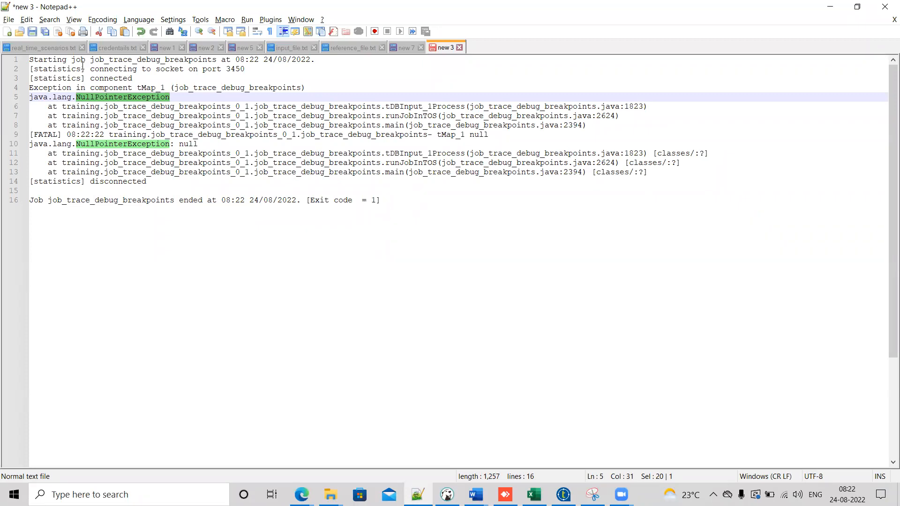
drag(400, 200, 27, 61)
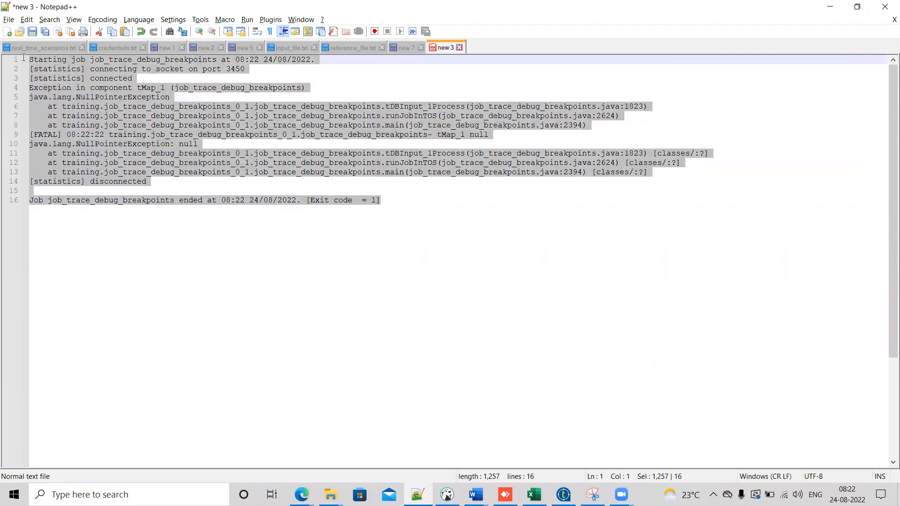
click(398, 210)
drag(398, 206, 9, 51)
drag(389, 201, 14, 55)
click(382, 201)
drag(383, 201, 10, 44)
mouse_move(621, 495)
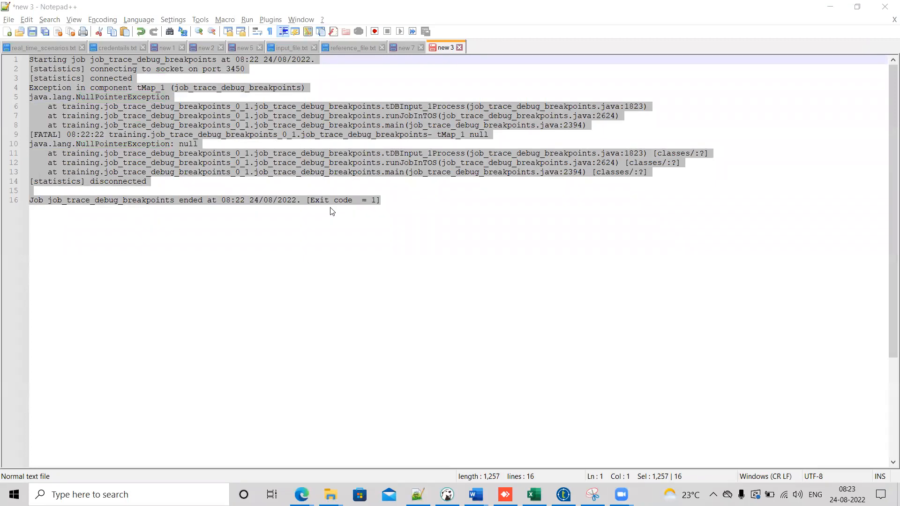
click(255, 192)
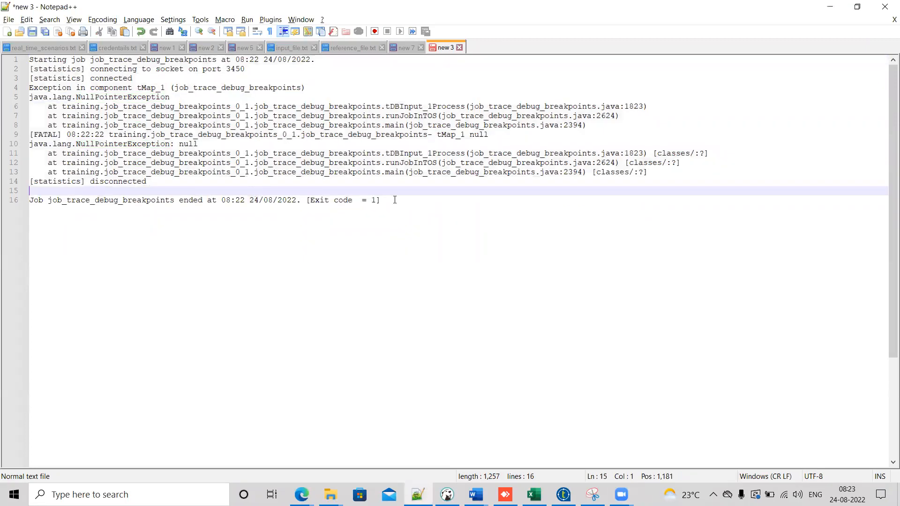
key(ctrl+a)
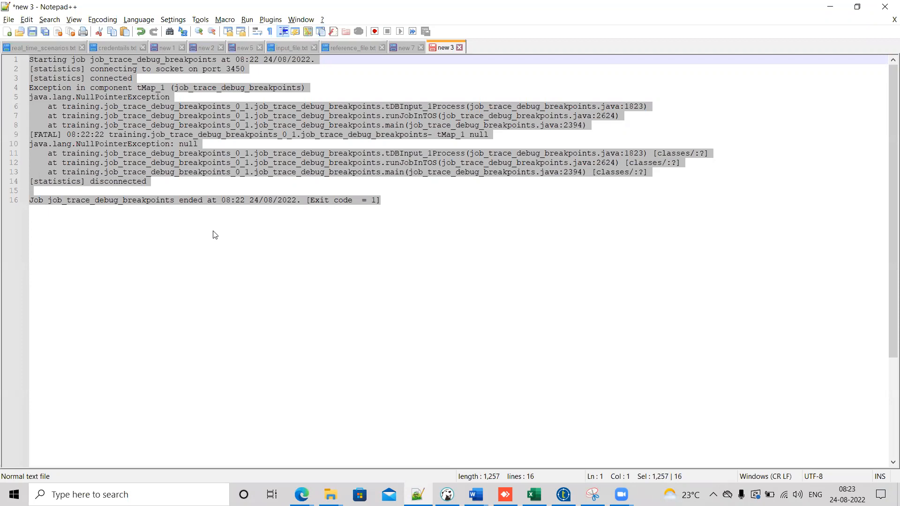
click(225, 179)
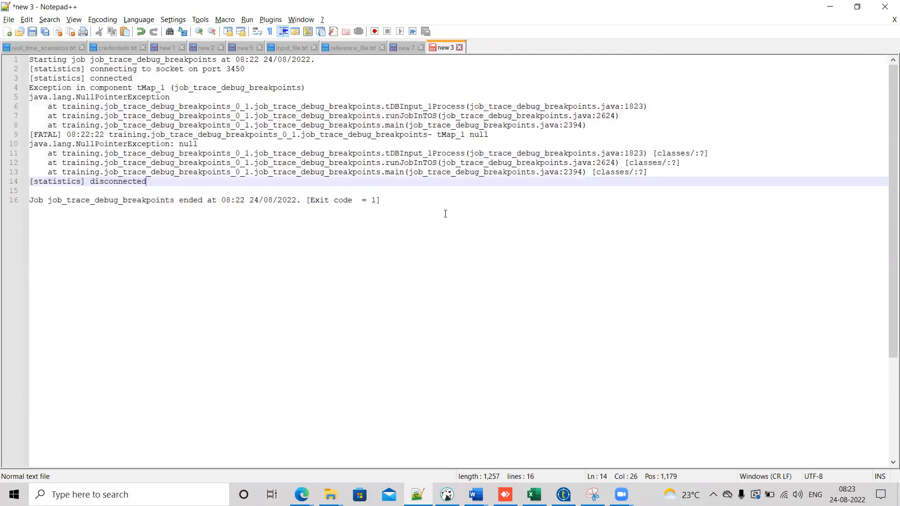
click(399, 205)
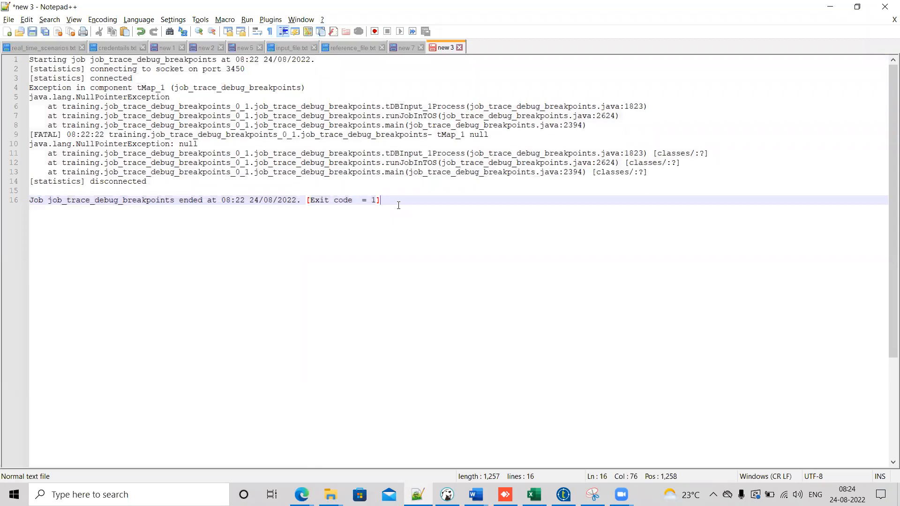
Step: Add a note reading "300 columns" a few lines below the log
key(Return)
key(Return)
key(Return)
text(30 0)
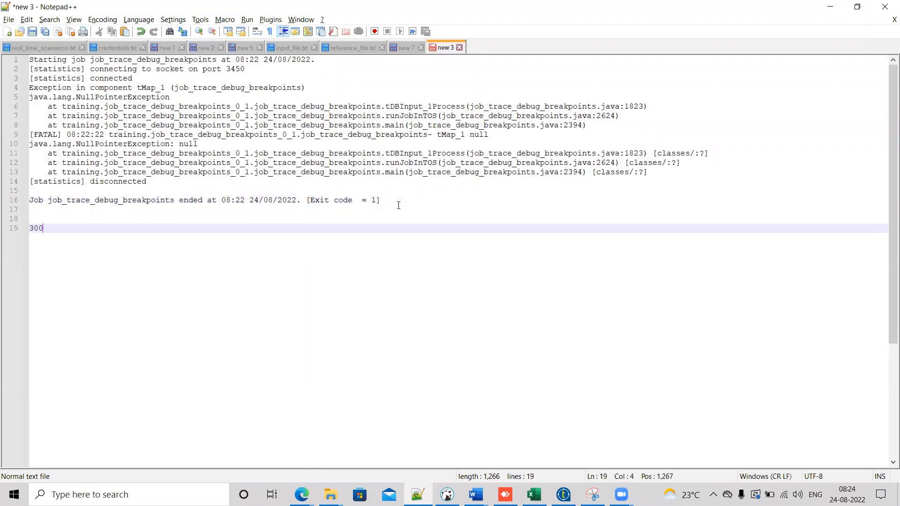
text( columns)
Step: Highlight the job name and other words in the error log to examine the stack trace
drag(410, 199, 20, 60)
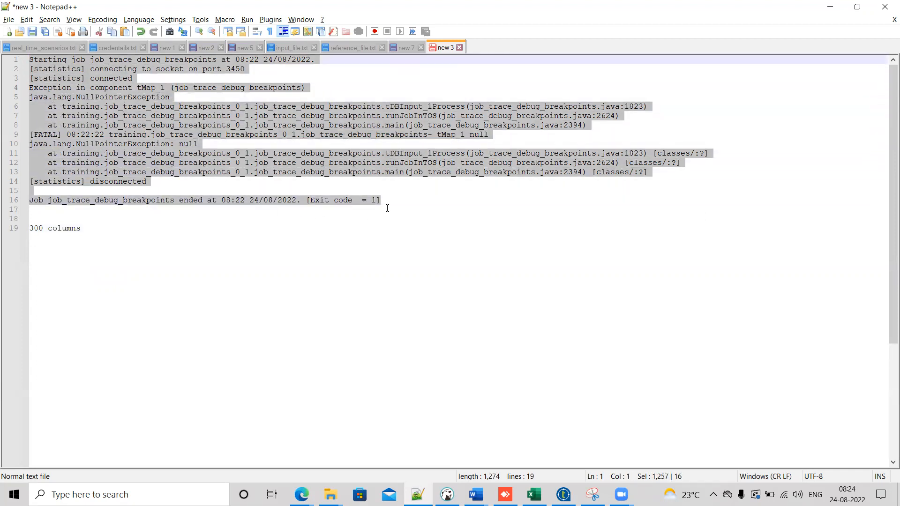
drag(400, 204, 29, 60)
click(277, 231)
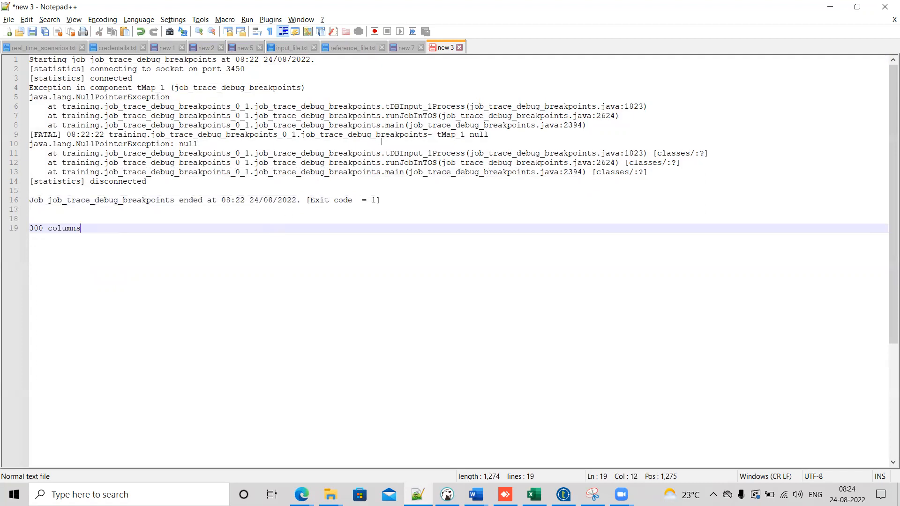
double_click(204, 172)
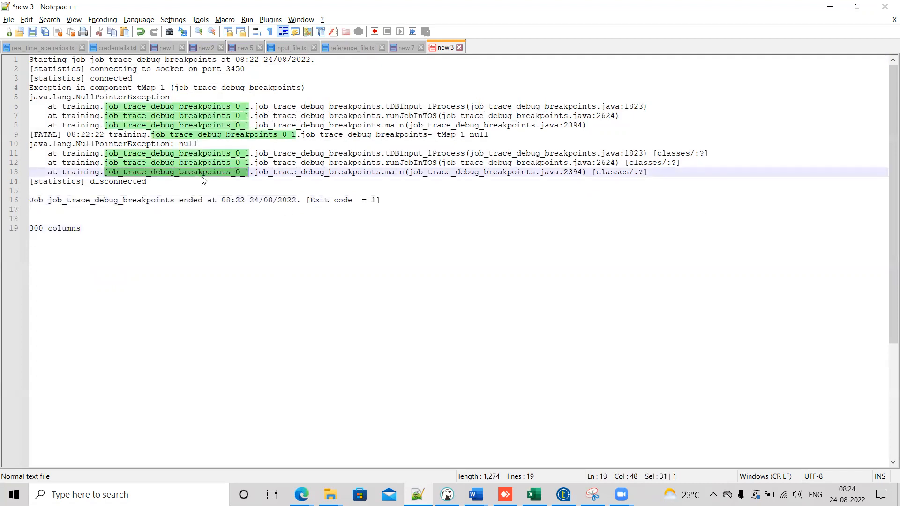
double_click(124, 89)
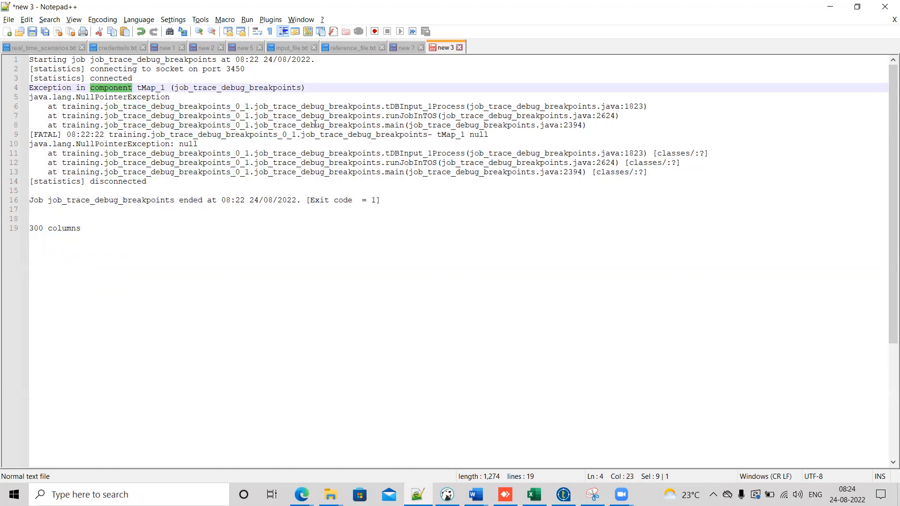
Step: Highlight tMap_1 in the error log, then return to Talend and clear the run console output
double_click(154, 90)
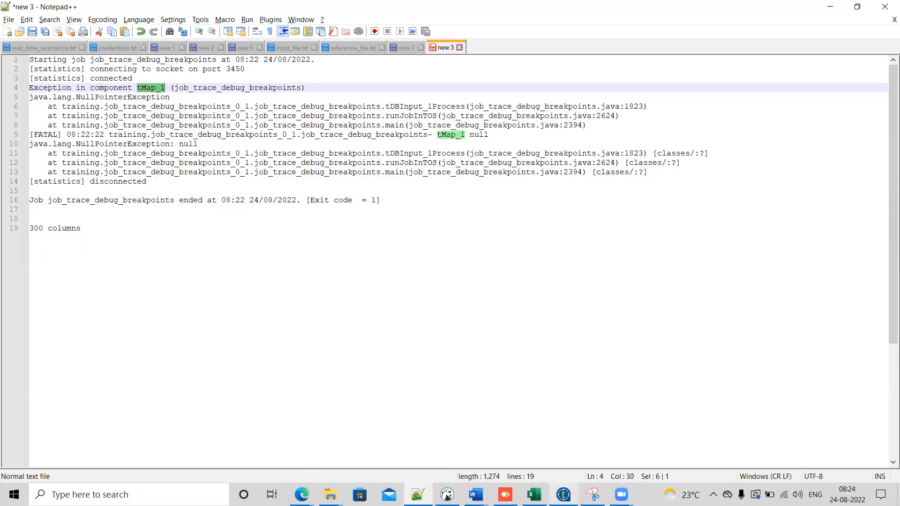
click(563, 494)
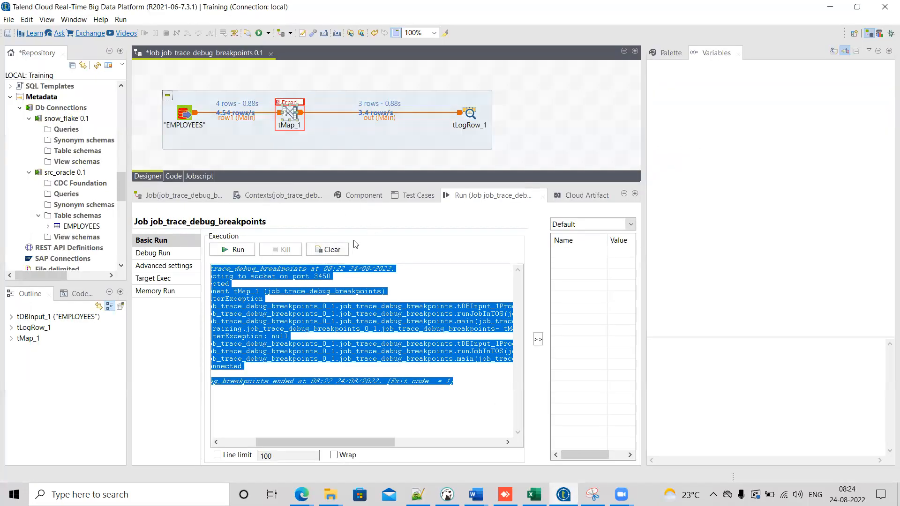
click(334, 250)
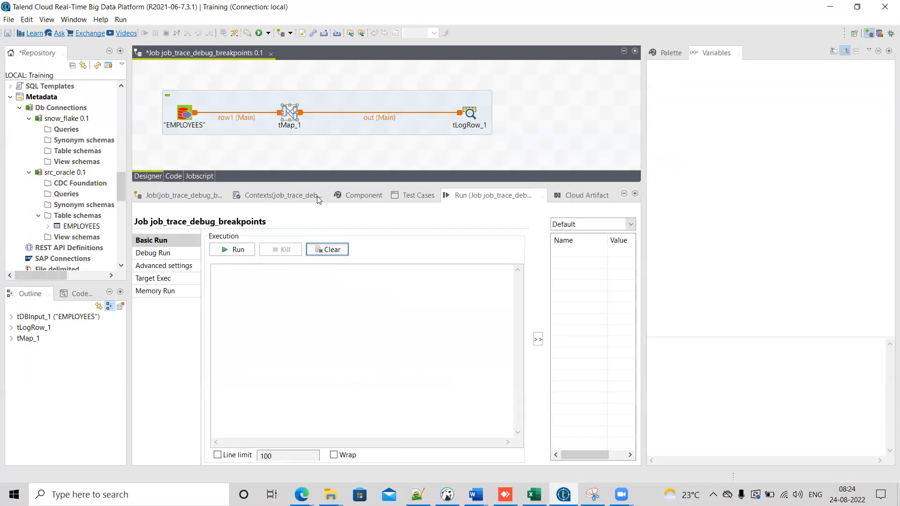
Step: Open tMap, widen the output table and review the FIRST_NAME expression in the Expression Builder without changing it
double_click(289, 113)
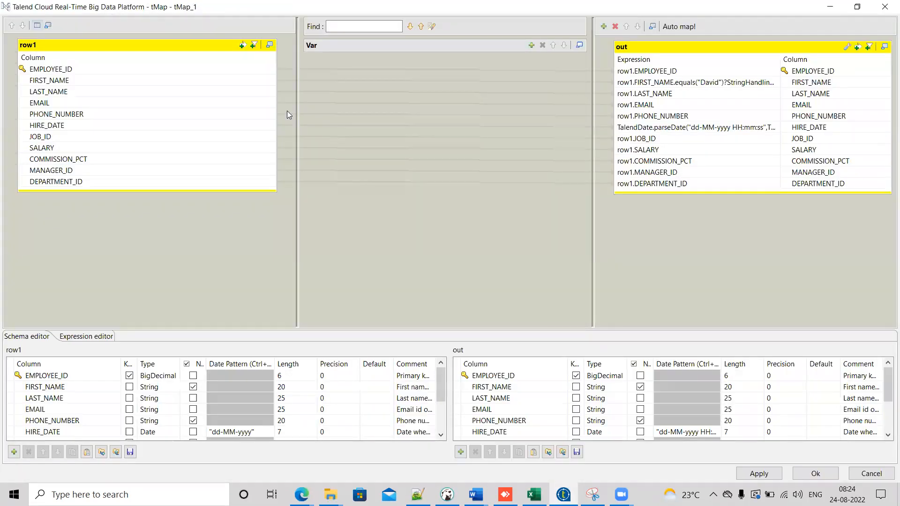
click(871, 473)
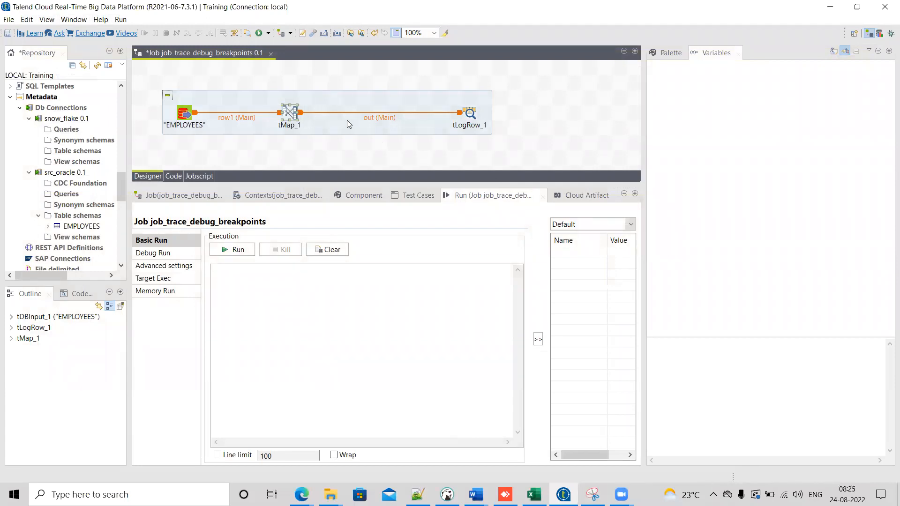
double_click(294, 111)
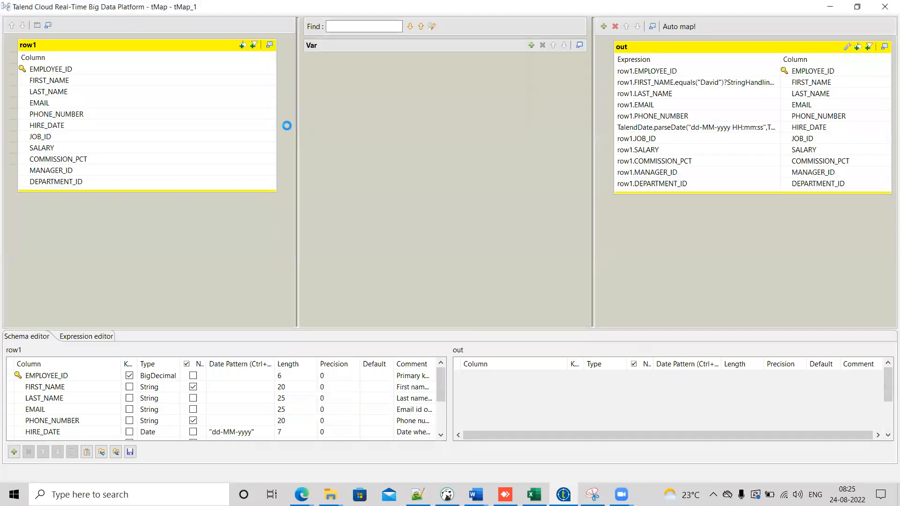
click(689, 45)
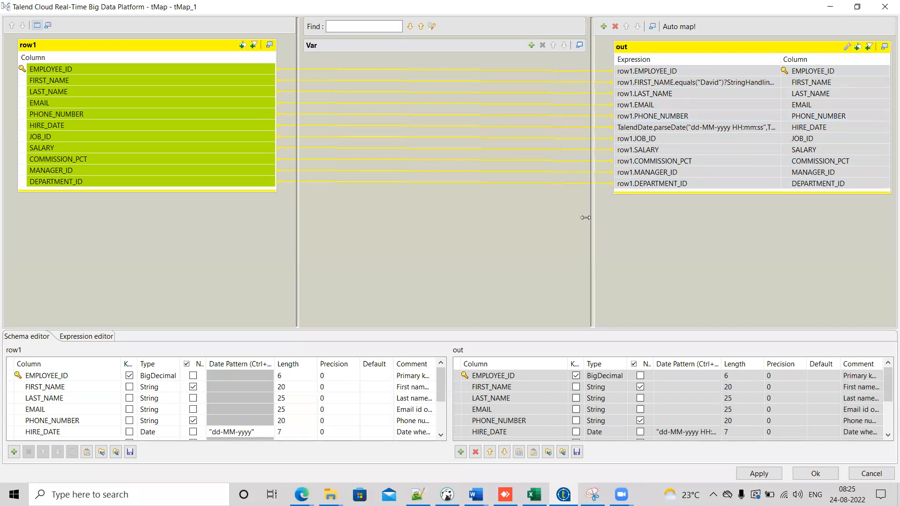
drag(592, 218, 514, 227)
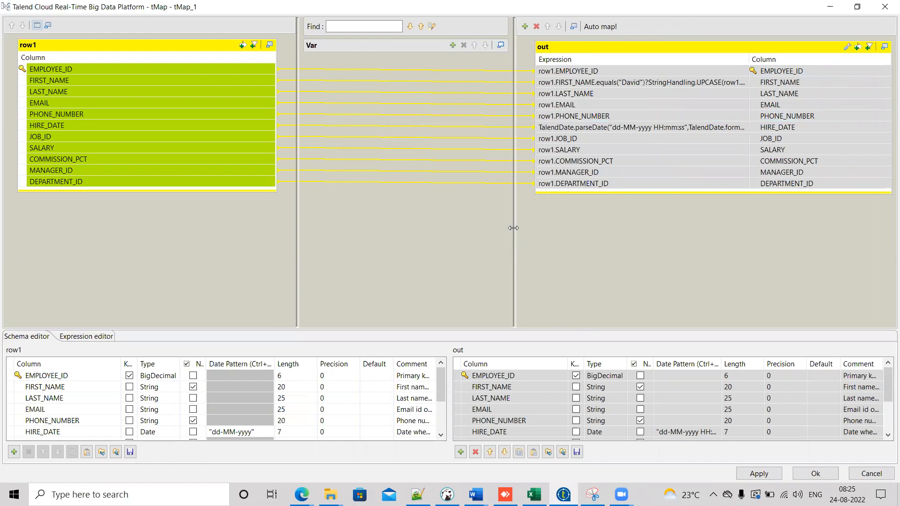
drag(514, 228, 521, 197)
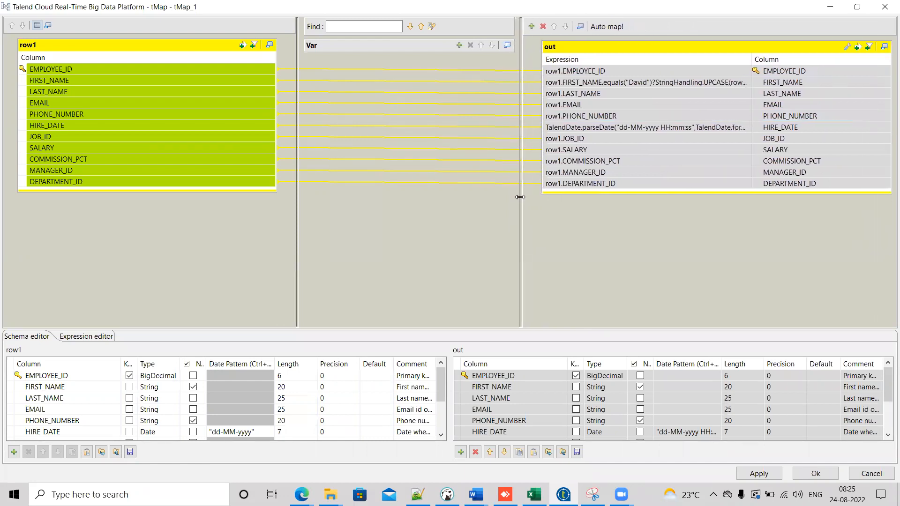
drag(752, 57, 789, 57)
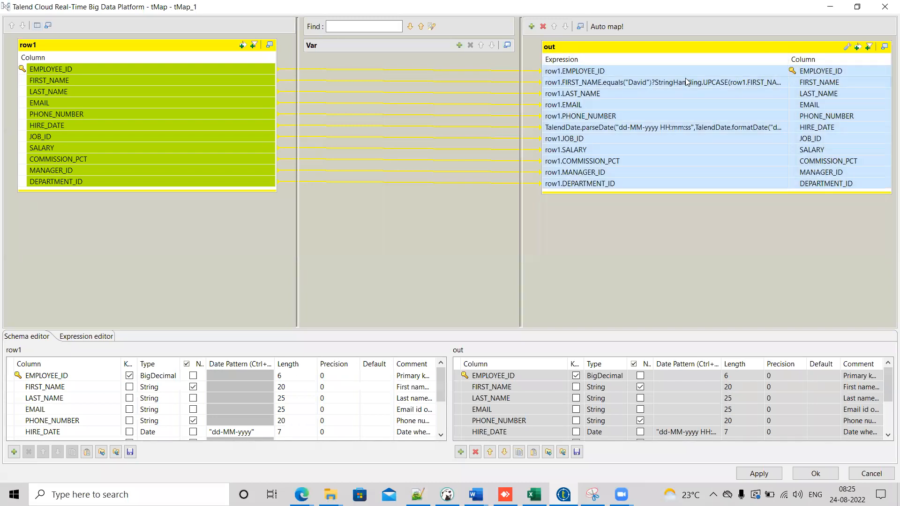
click(570, 84)
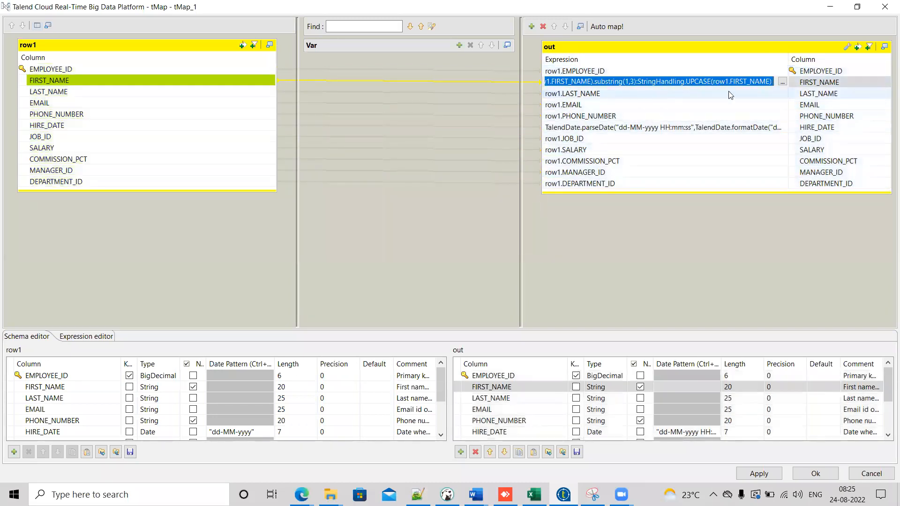
click(782, 81)
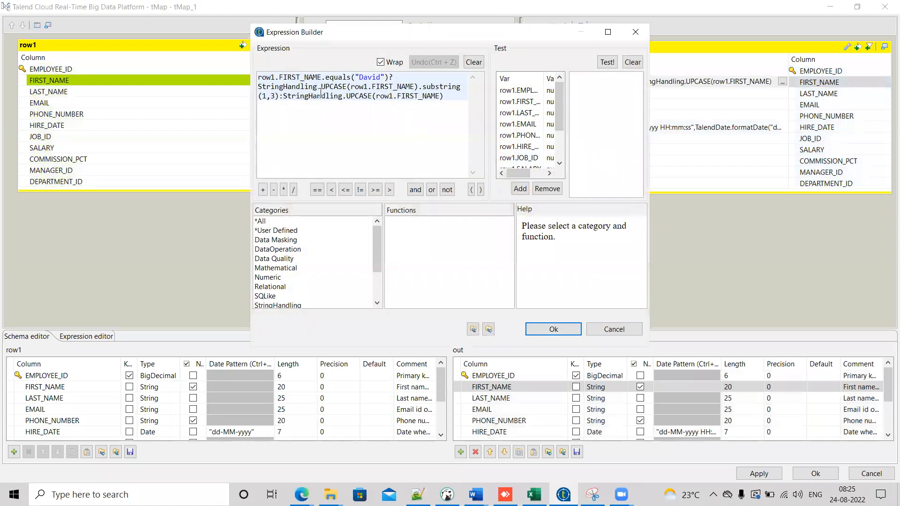
double_click(305, 78)
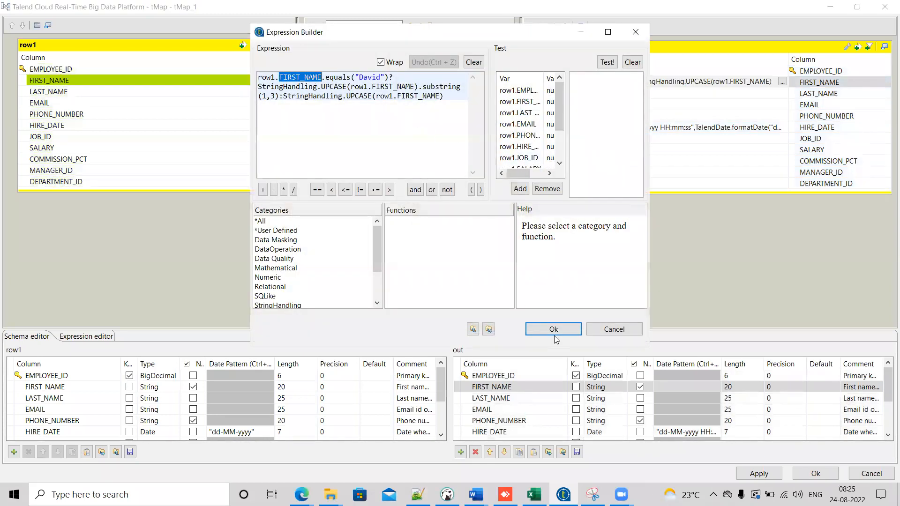
click(617, 330)
Step: Review the HIRE_DATE expression in the Expression Builder, then close tMap without changes
click(691, 129)
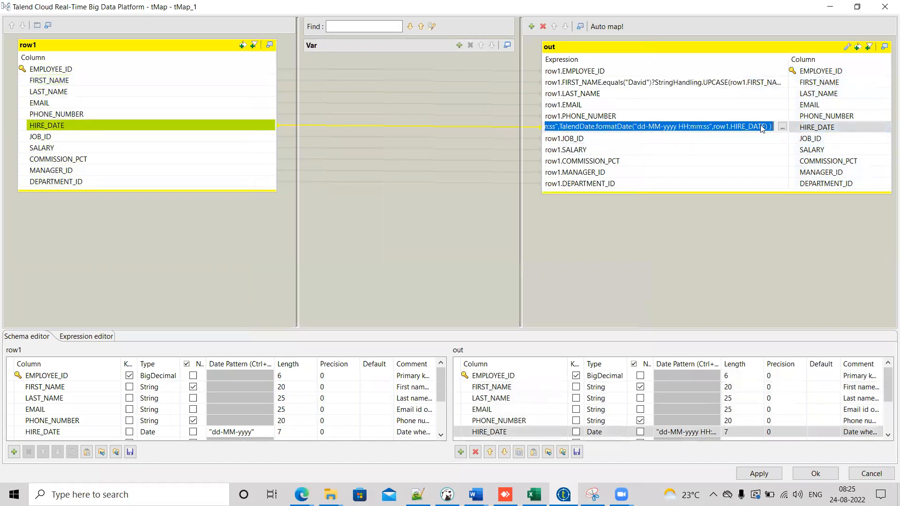
click(782, 128)
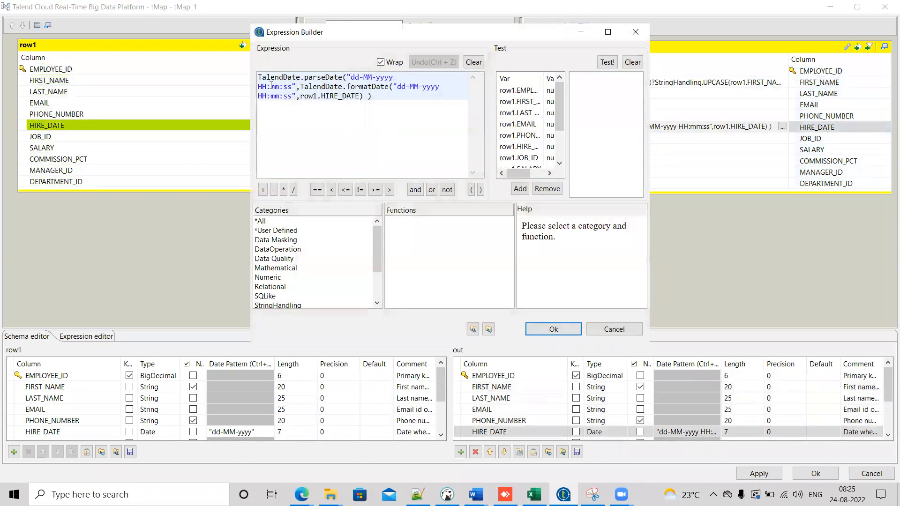
double_click(271, 78)
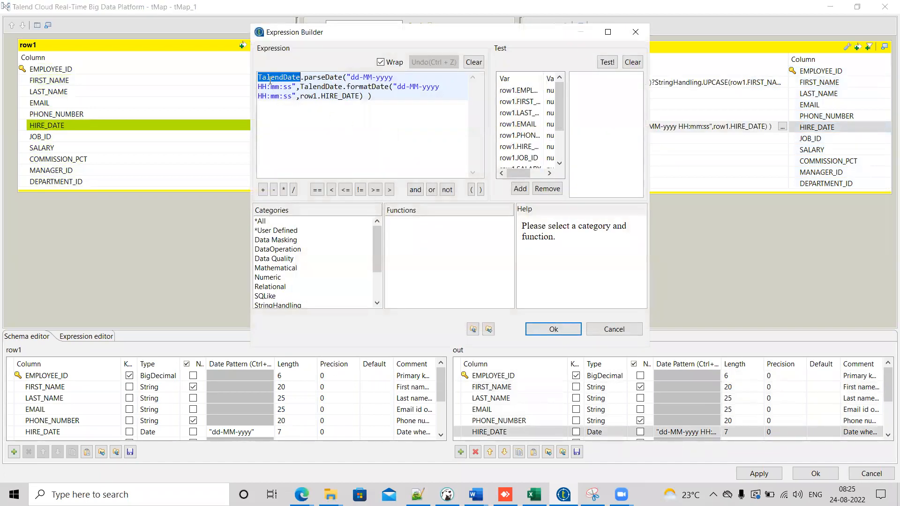
double_click(340, 96)
click(612, 330)
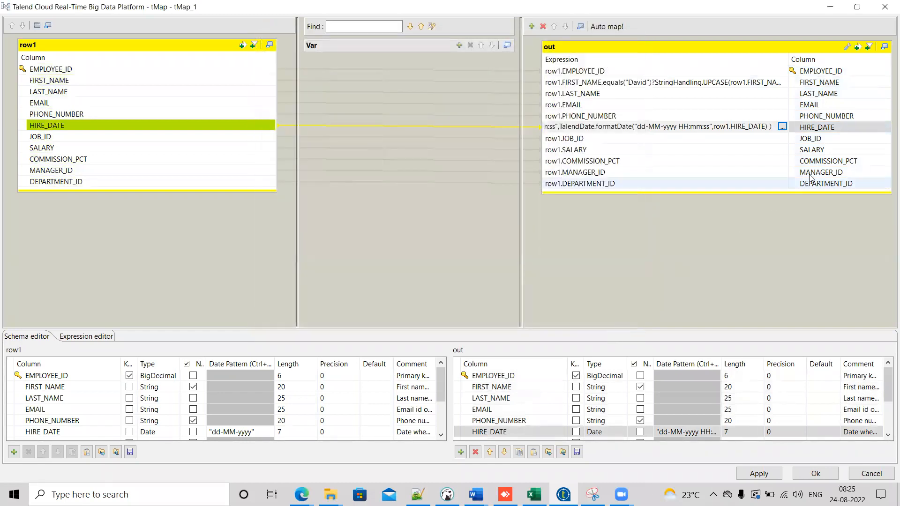
click(805, 83)
click(851, 473)
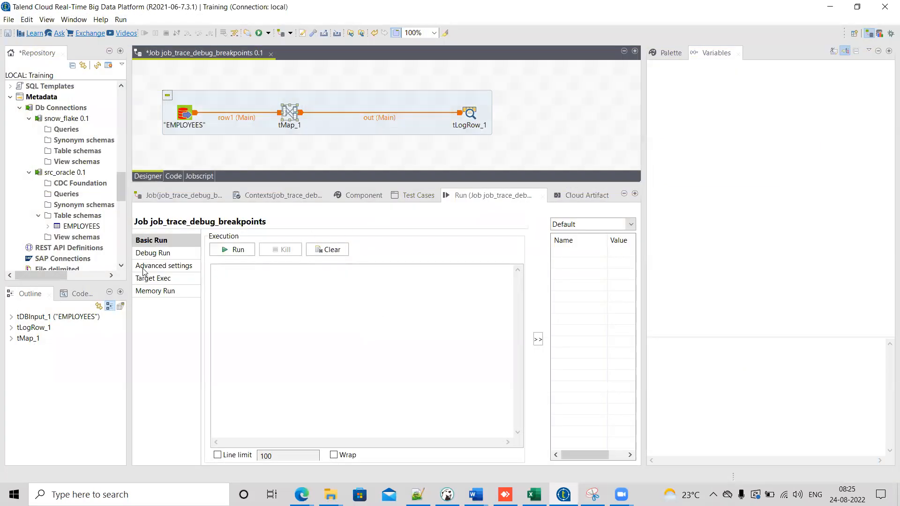
Step: Switch to Debug Run and open the trace setup for the row1 connection to review its traced columns
click(148, 254)
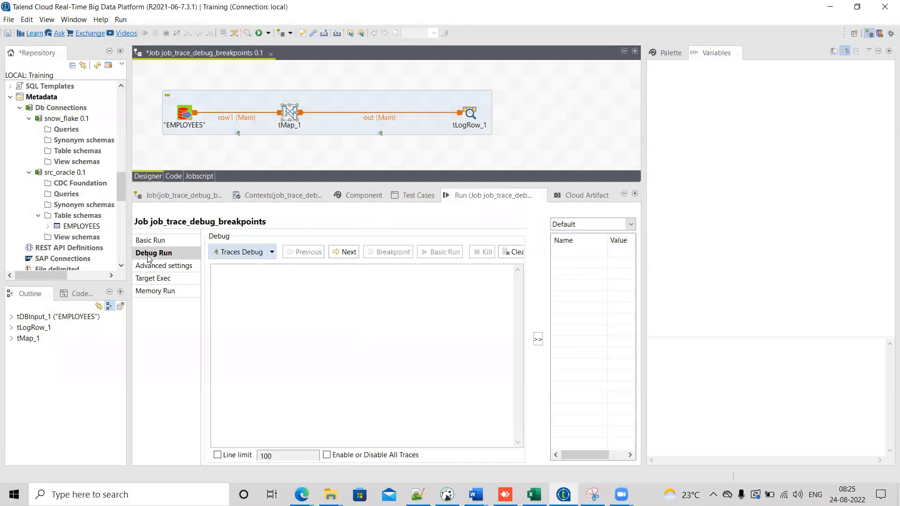
right_click(243, 121)
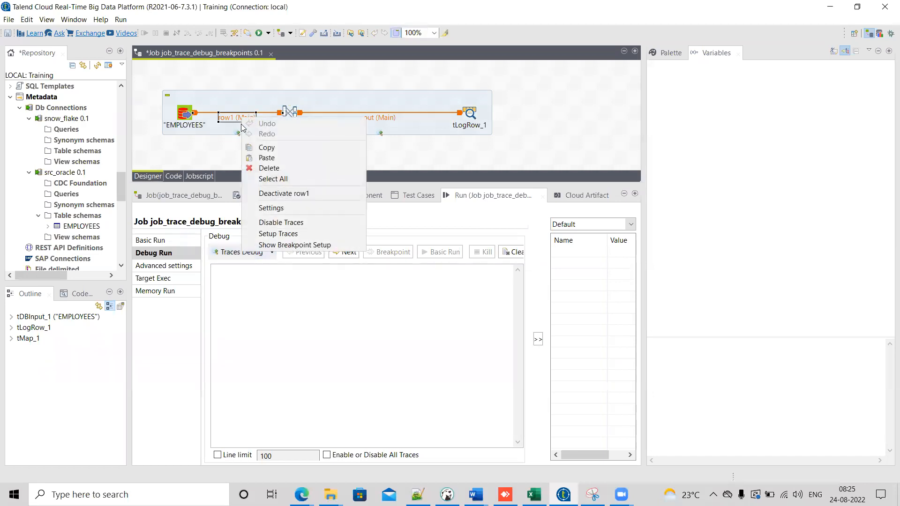
click(270, 238)
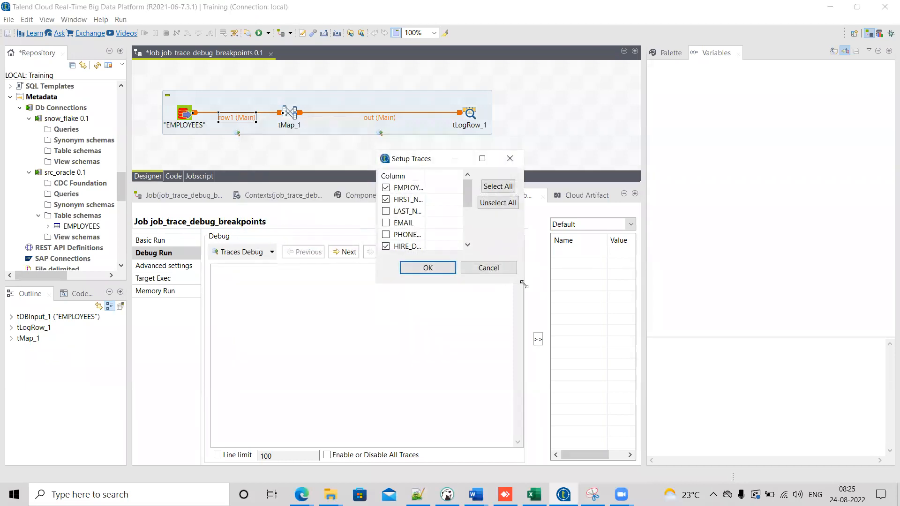
drag(524, 284, 670, 361)
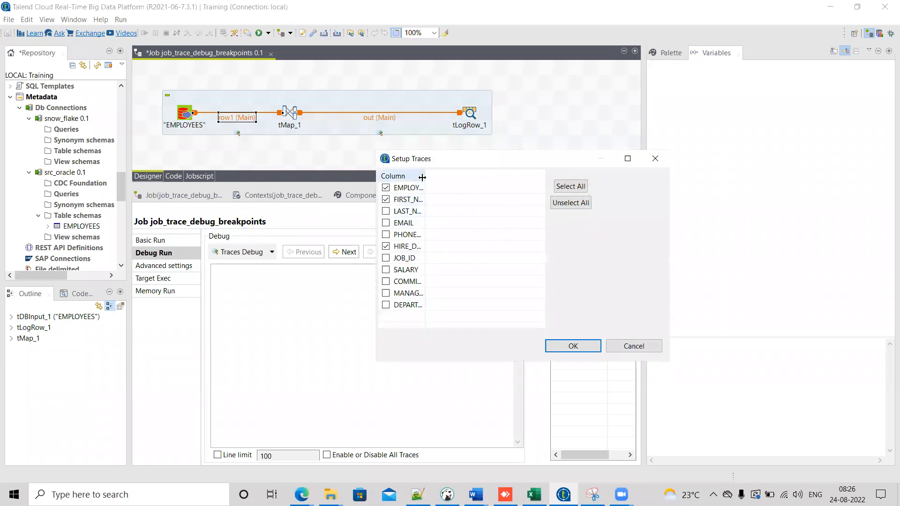
drag(421, 176, 468, 176)
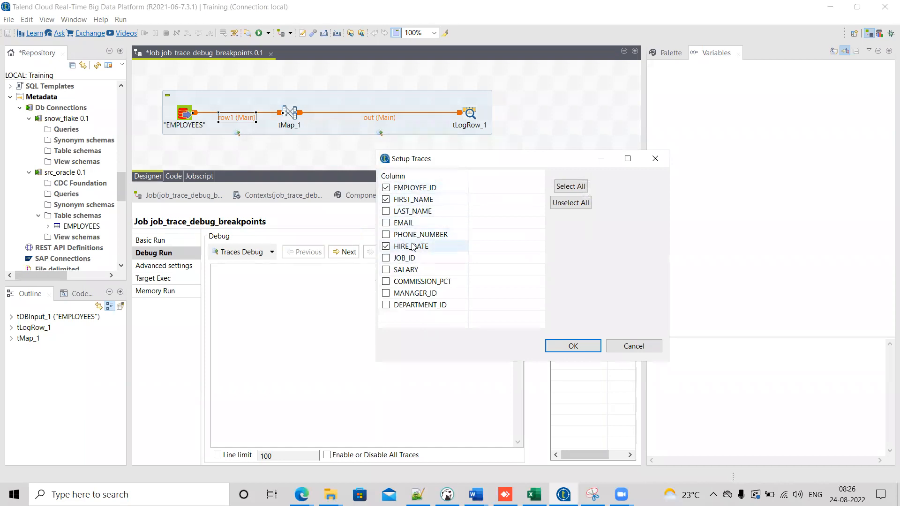
click(630, 348)
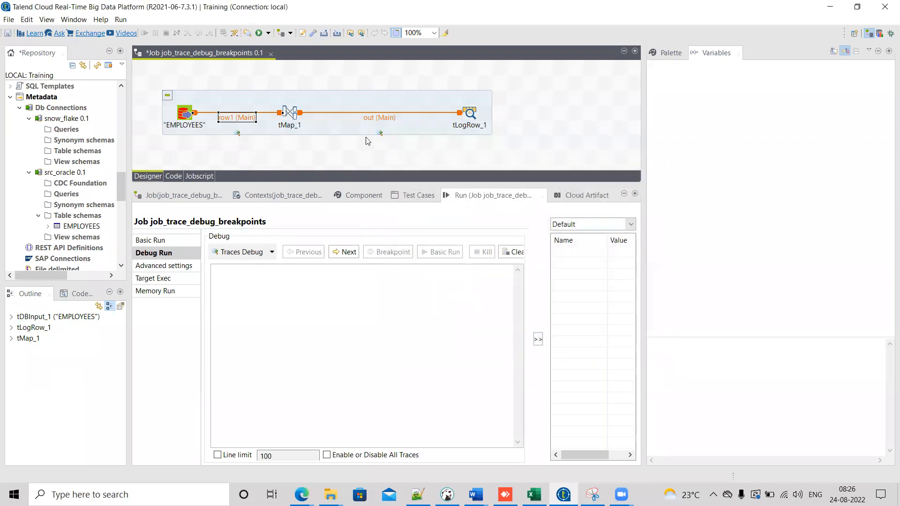
Step: Open the trace setup for the out connection to review its traced columns, then cancel
click(382, 137)
click(385, 119)
right_click(380, 120)
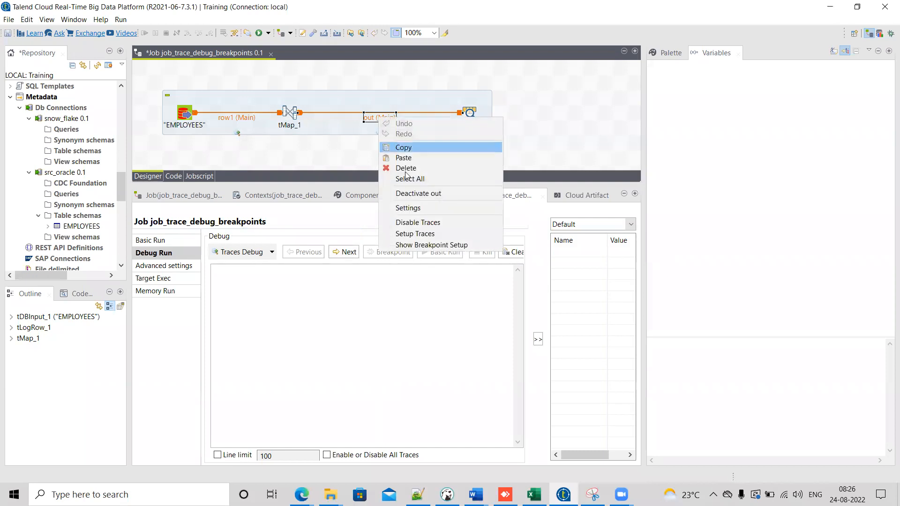
click(415, 234)
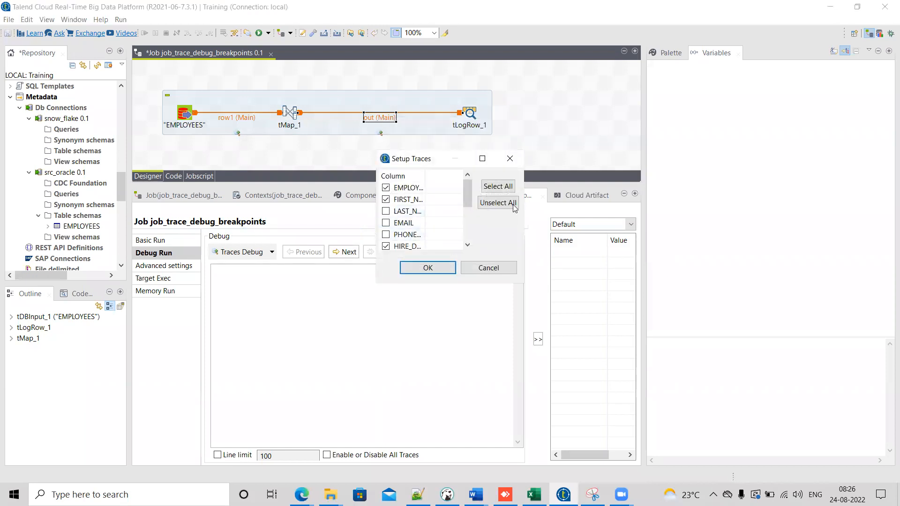
drag(523, 283, 702, 325)
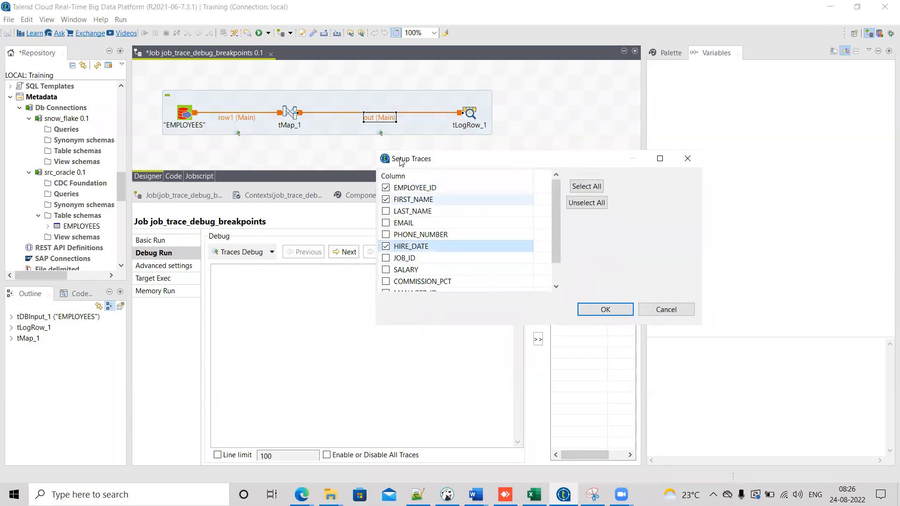
click(386, 247)
click(671, 308)
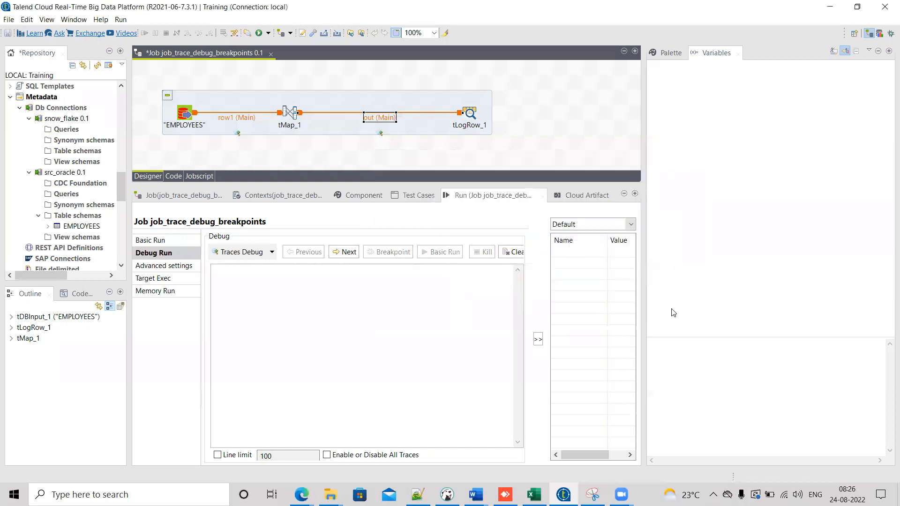
Step: Run the job in Traces Debug mode and enlarge the console to read its output
click(233, 253)
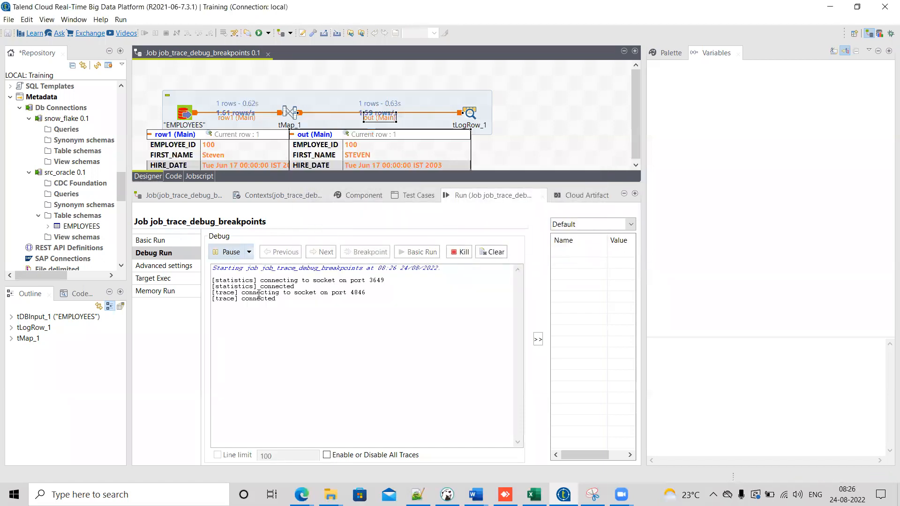
drag(514, 184, 514, 210)
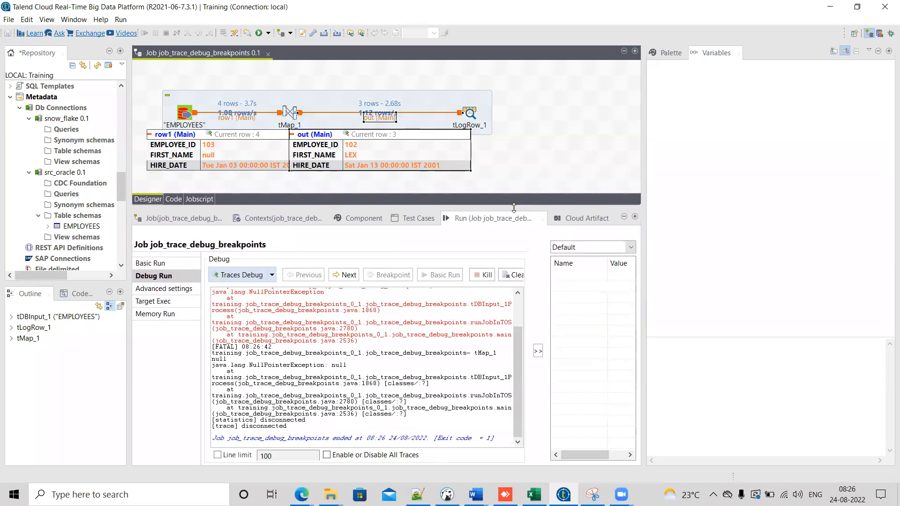
drag(520, 356, 511, 305)
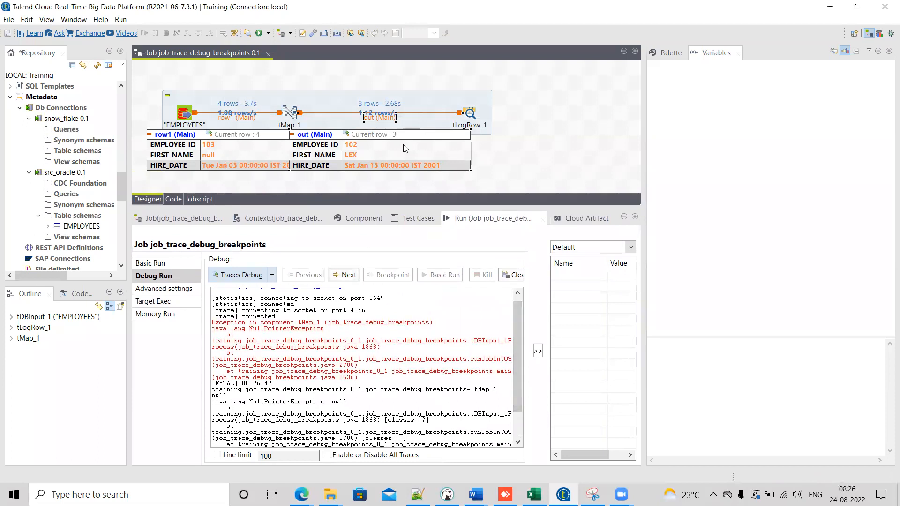
Step: Examine the traced row values shown on the row1 and out connections
drag(150, 78, 209, 131)
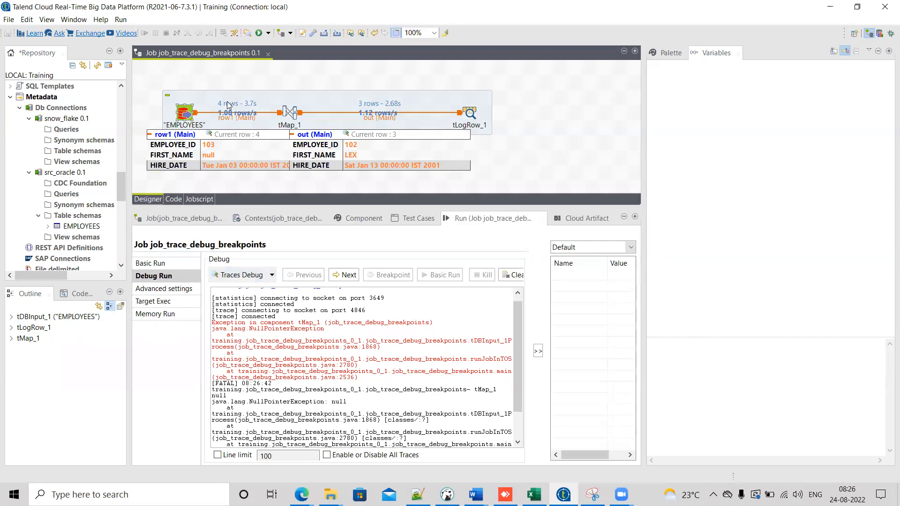
click(155, 80)
drag(152, 79, 273, 129)
drag(344, 81, 505, 129)
drag(158, 82, 277, 132)
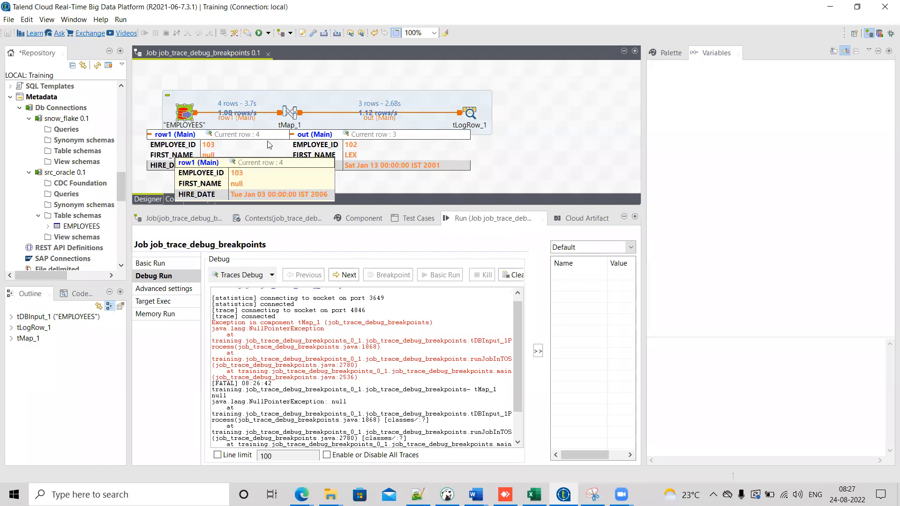
mouse_move(353, 146)
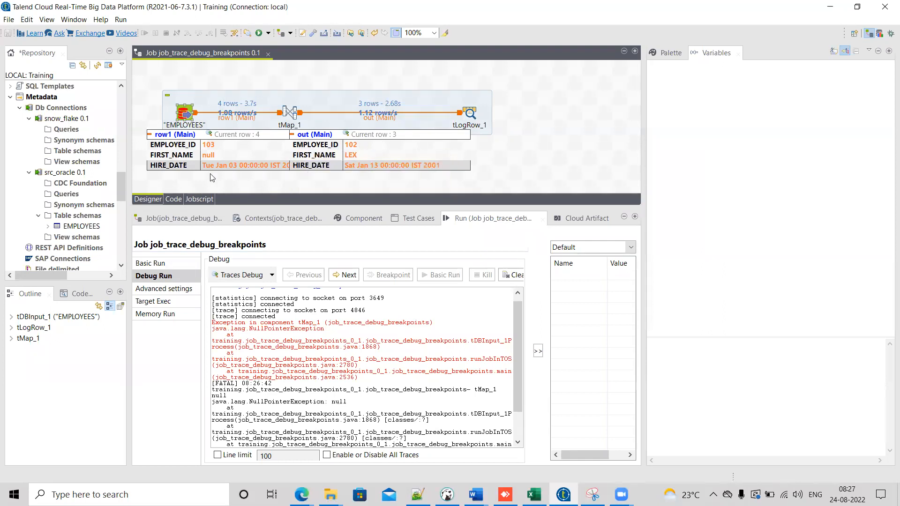
mouse_move(169, 161)
mouse_move(298, 164)
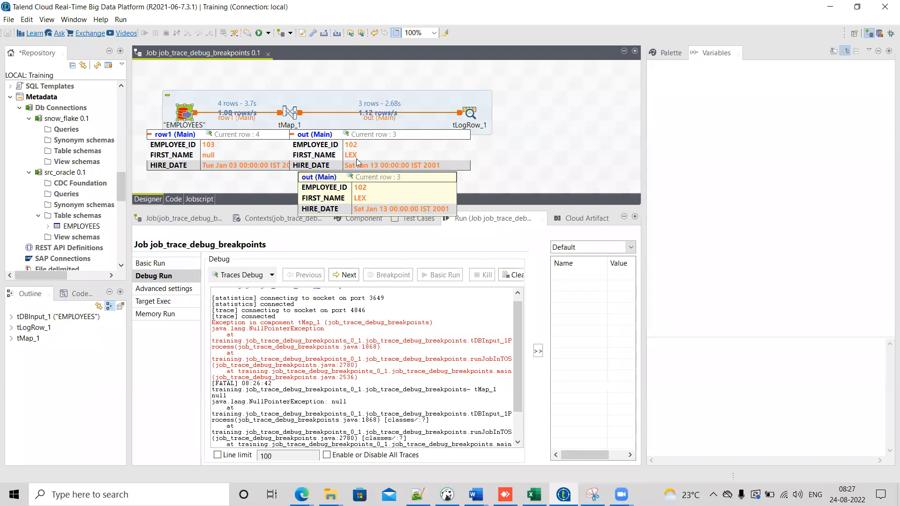
mouse_move(217, 159)
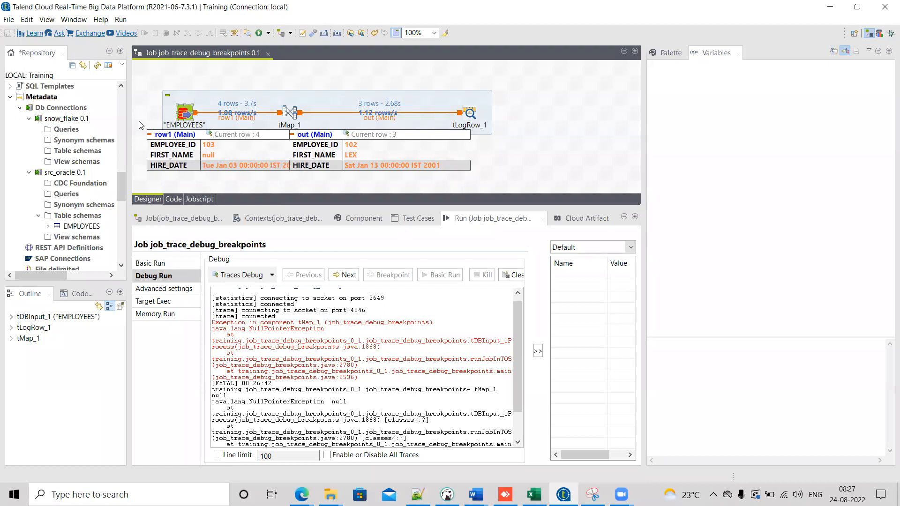
drag(147, 140, 292, 175)
drag(135, 125, 293, 174)
drag(476, 208, 474, 255)
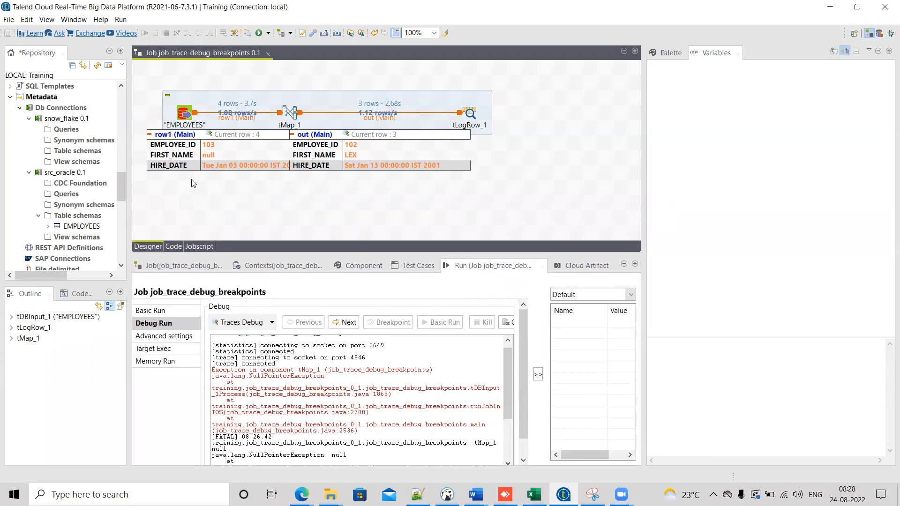
drag(140, 122, 294, 173)
drag(139, 124, 294, 178)
drag(444, 253, 446, 207)
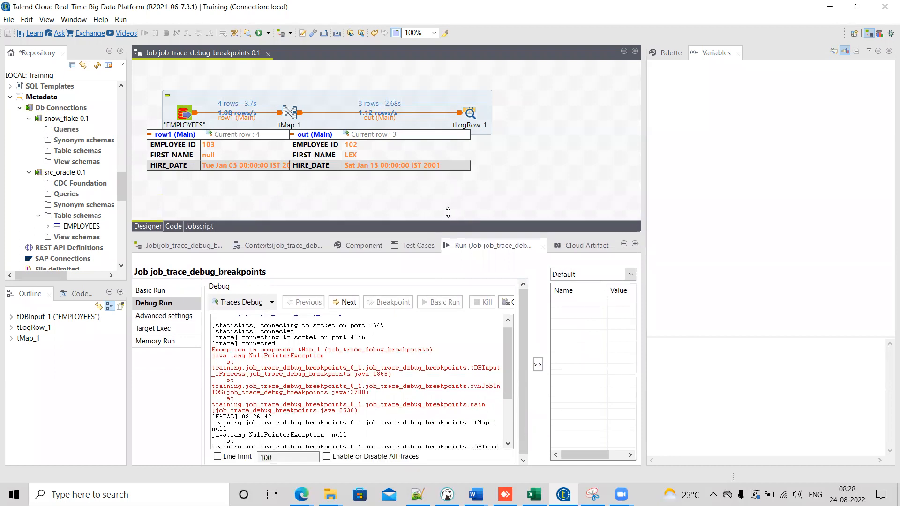
mouse_move(170, 163)
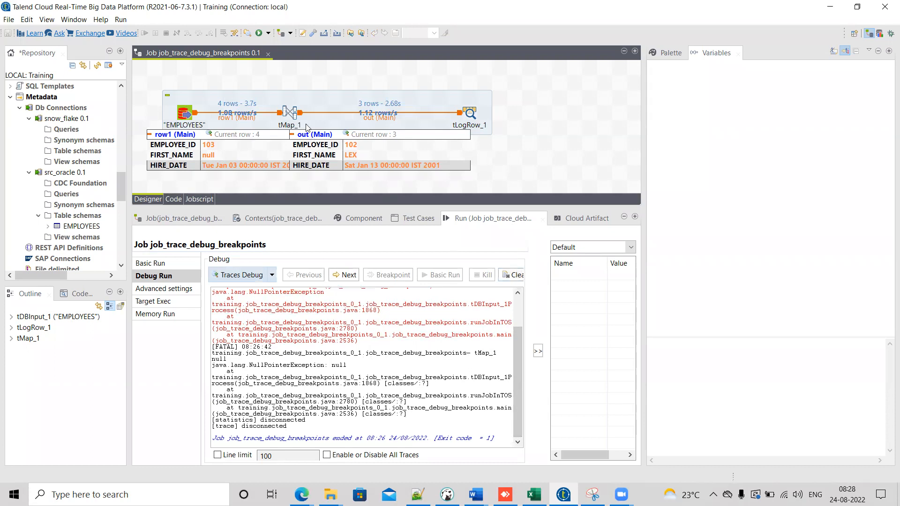
Step: Open tMap_1 and inspect the FIRST_NAME conditional expression in the Expression Builder, then close both without changes
double_click(290, 112)
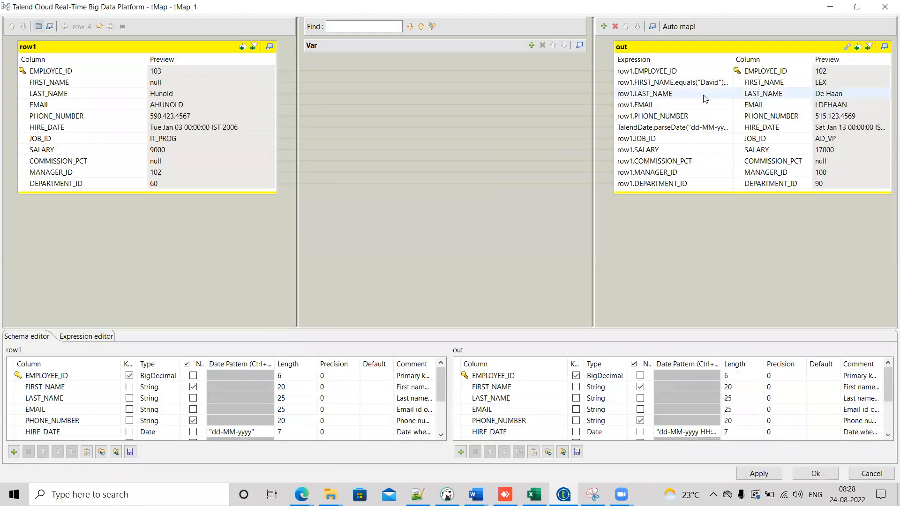
click(710, 86)
click(727, 82)
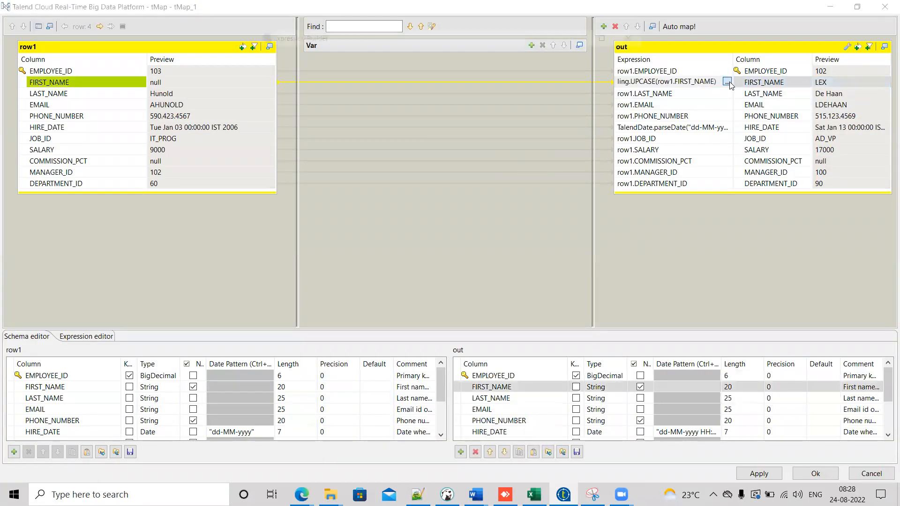
double_click(328, 78)
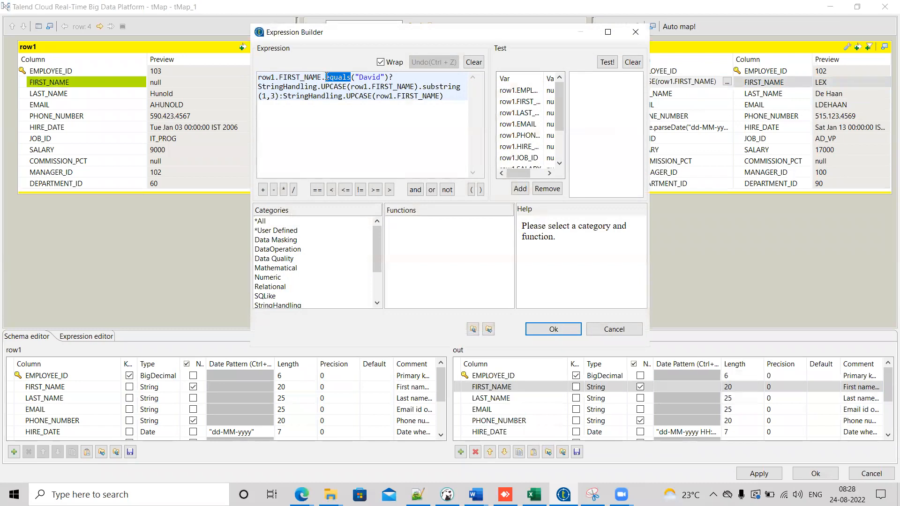
click(321, 74)
drag(321, 77, 254, 79)
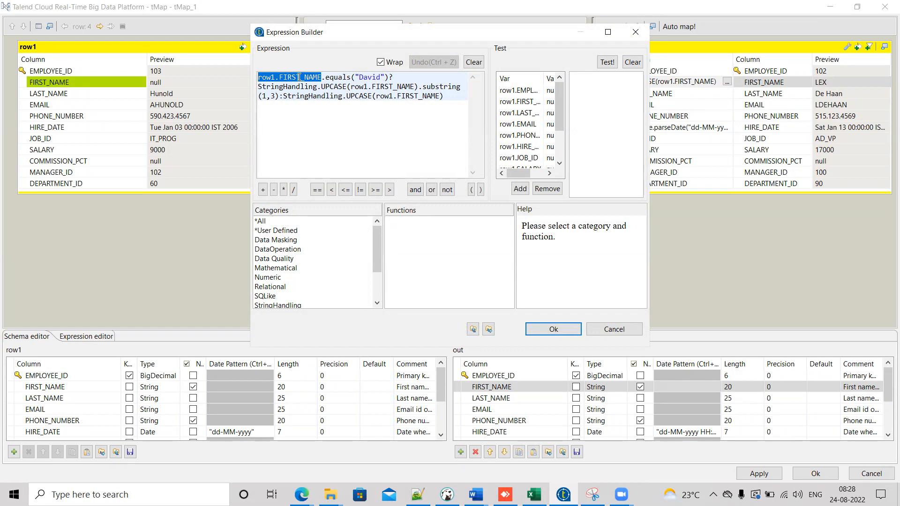
double_click(344, 77)
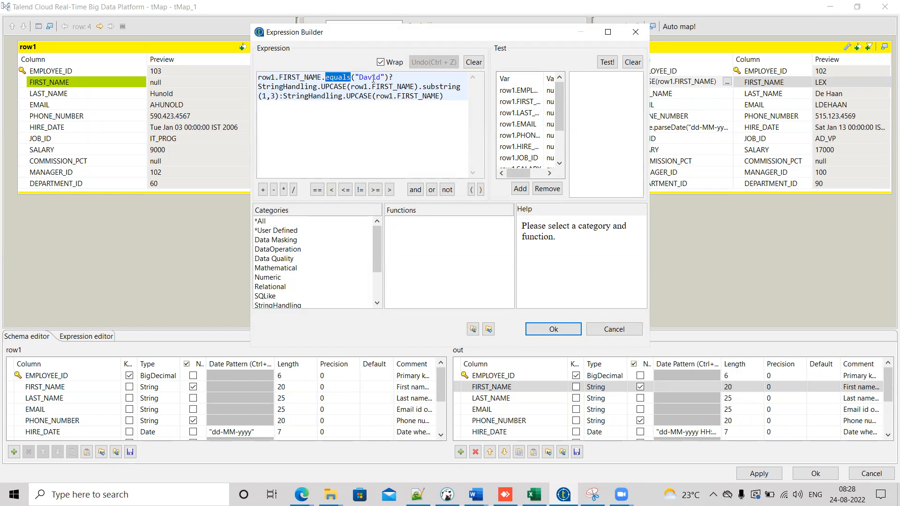
double_click(373, 78)
drag(321, 77, 248, 76)
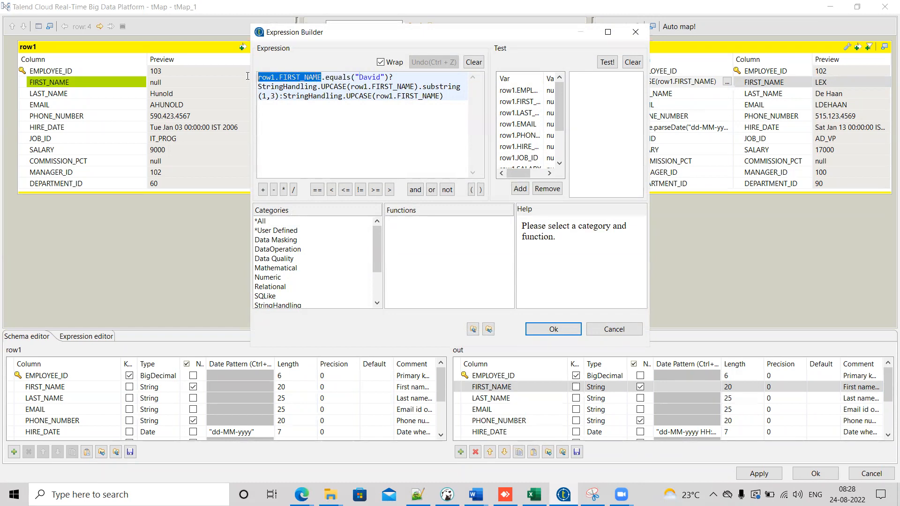
double_click(376, 78)
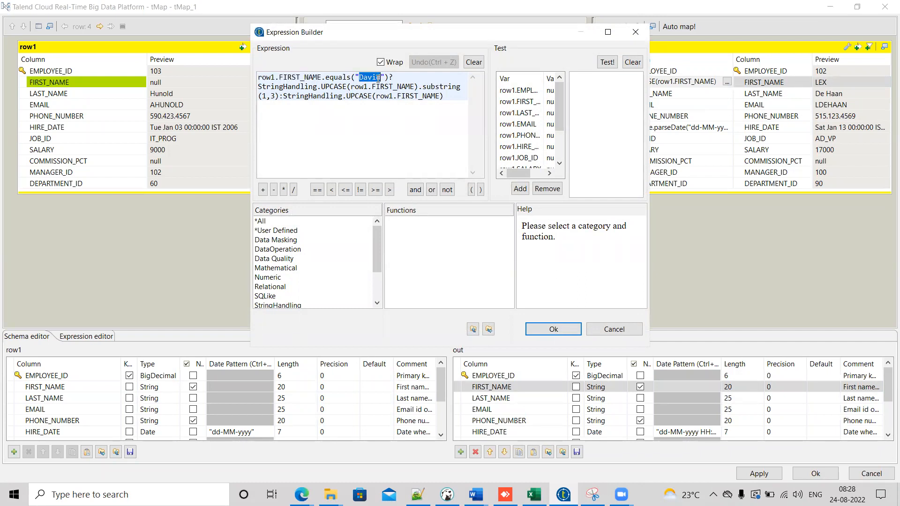
click(628, 329)
click(800, 474)
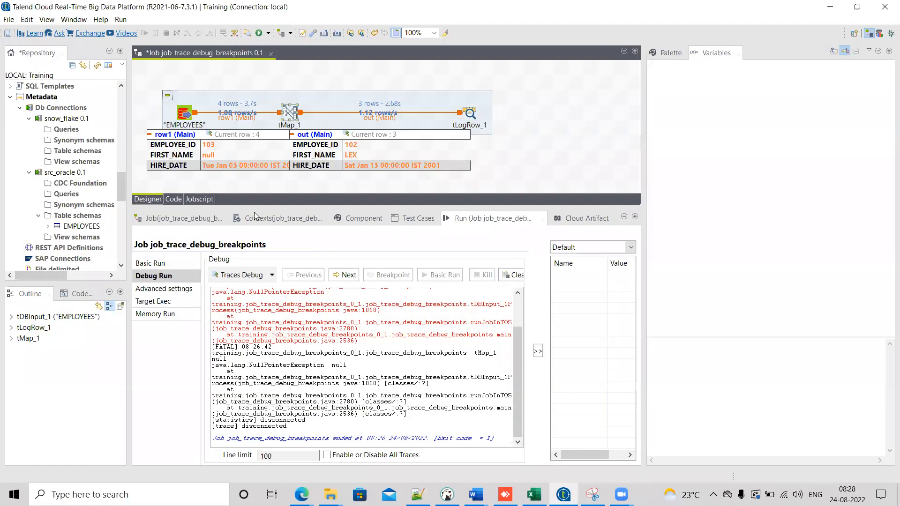
Step: Reopen the tMap_1 editor and widen the out table to read the full FIRST_NAME expression
mouse_move(217, 160)
mouse_move(139, 123)
mouse_down()
mouse_move(146, 155)
mouse_move(225, 178)
mouse_move(290, 175)
mouse_up()
mouse_move(140, 125)
mouse_down()
mouse_move(148, 150)
mouse_move(293, 174)
mouse_up()
double_click(289, 113)
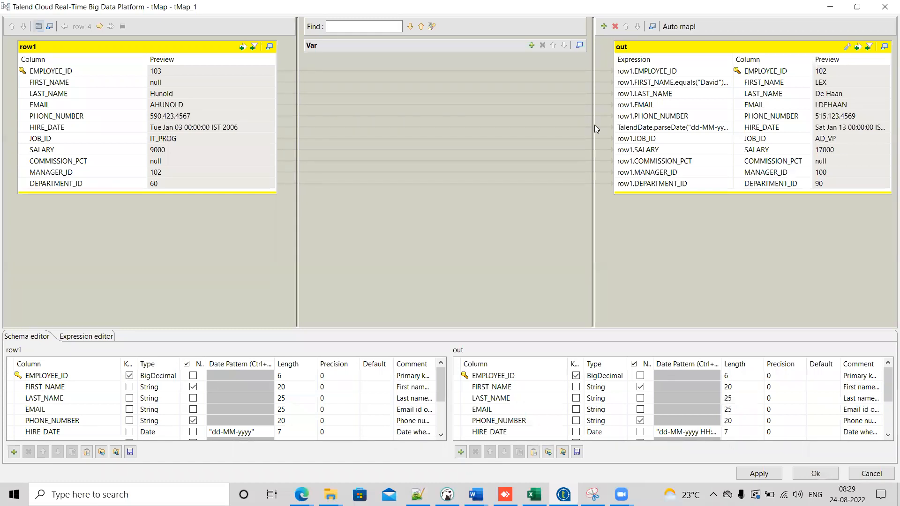
drag(593, 137, 500, 159)
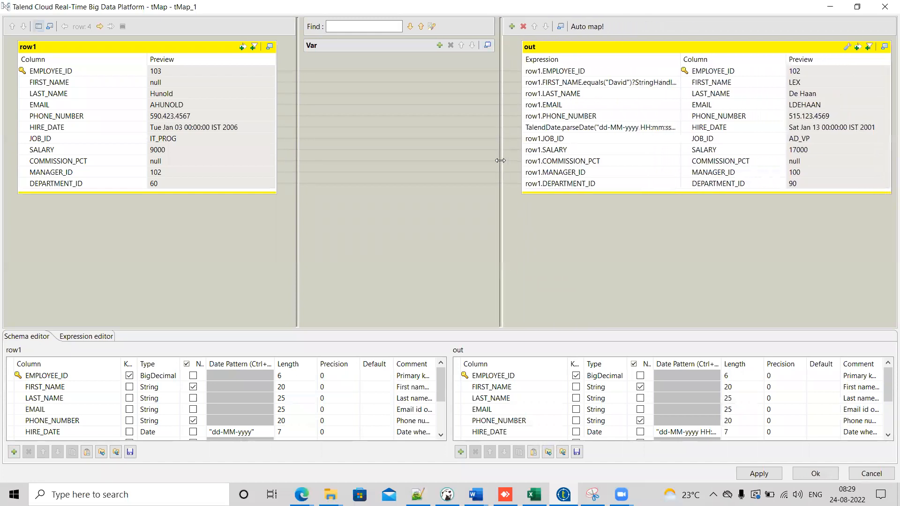
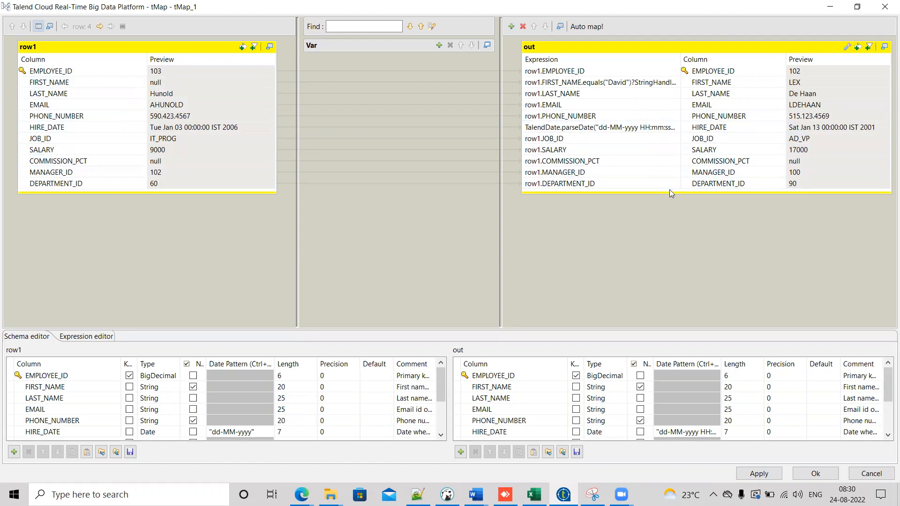
Step: Reopen the FIRST_NAME expression of tMap_1 in the Expression Builder and insert the Relational ISNULL function above the existing conditional
click(816, 473)
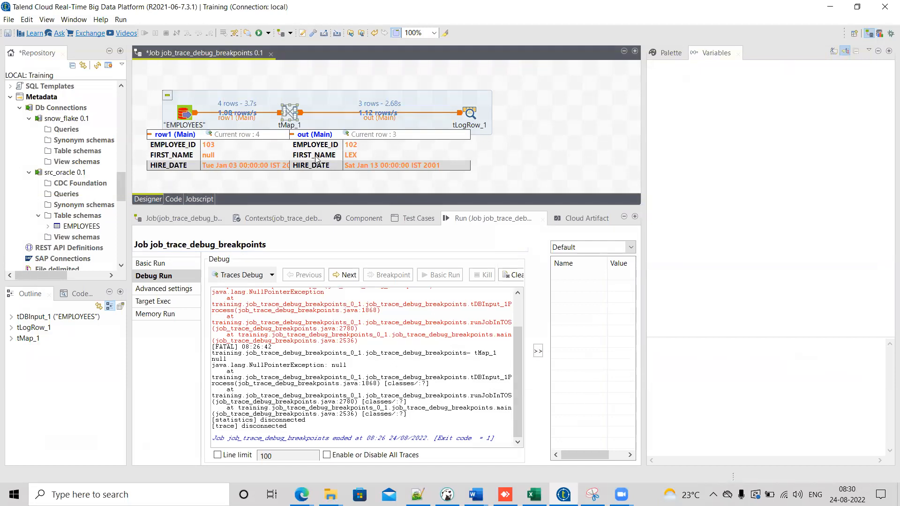
double_click(290, 114)
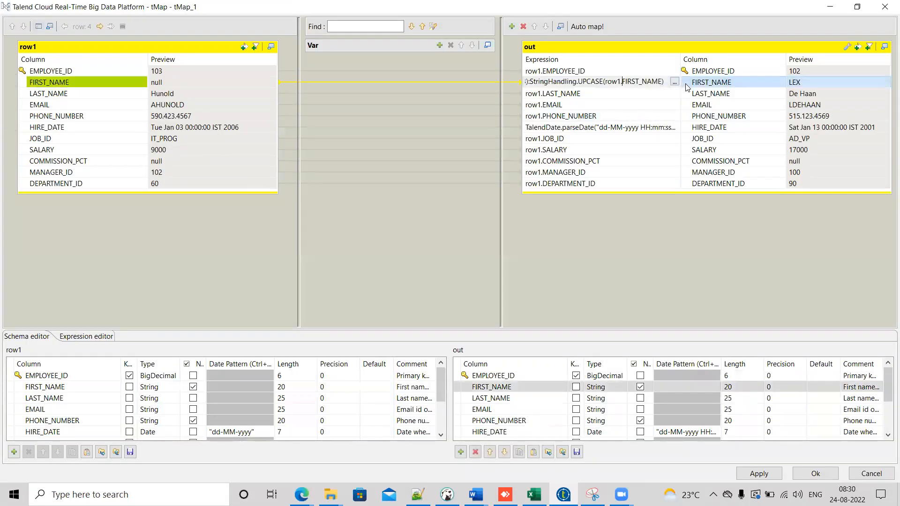
click(675, 82)
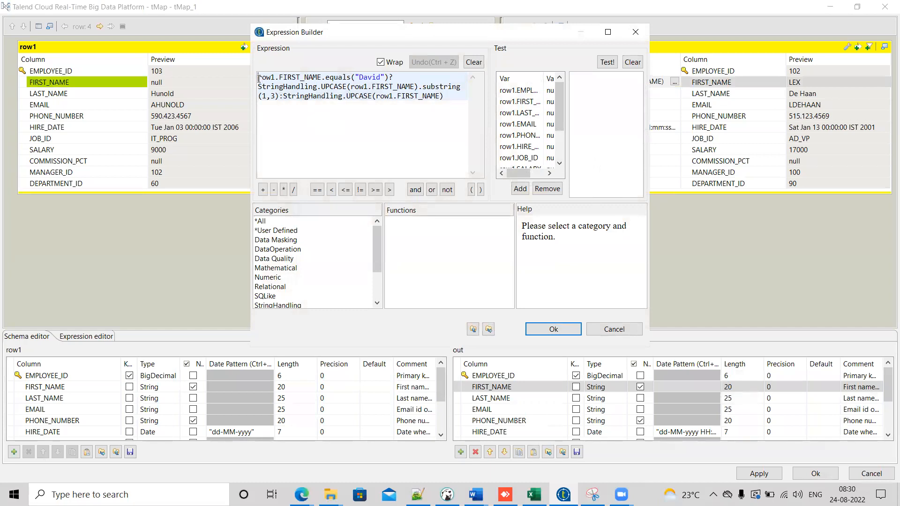
key(Return)
key(Return)
key(Up)
key(Up)
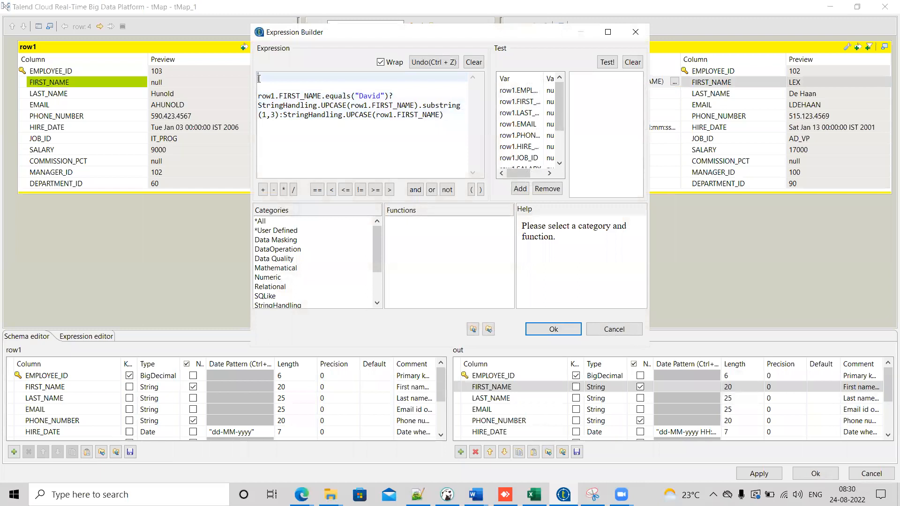
click(265, 287)
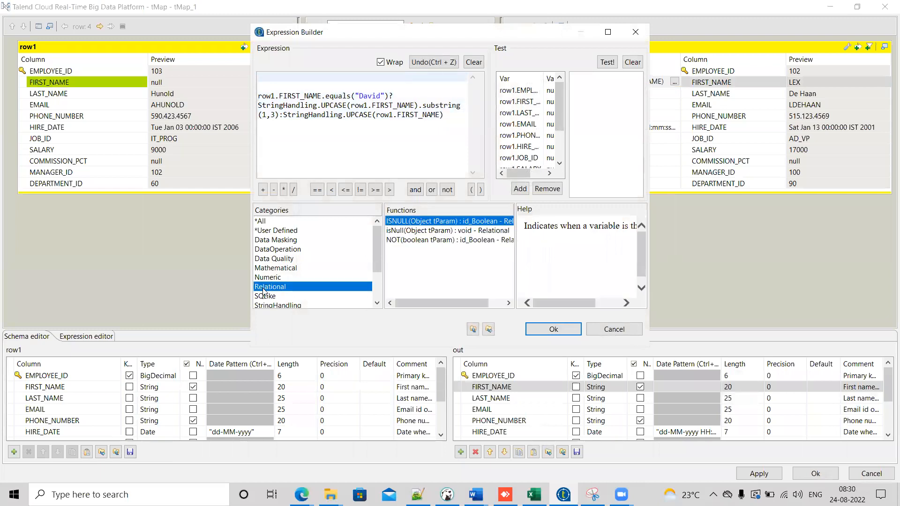
double_click(416, 222)
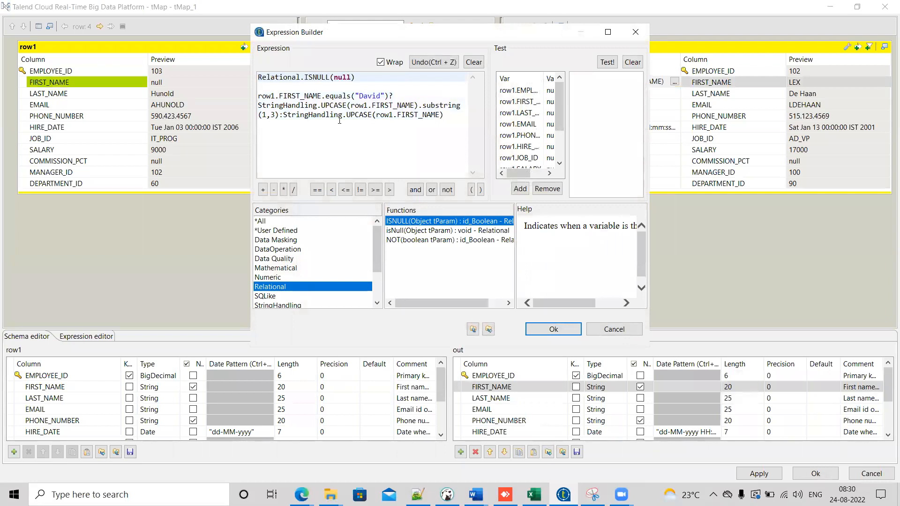
Step: Make the expression Relational.ISNULL(row1.FIRST_NAME)?null:( the existing conditional ), passing row1.FIRST_NAME as the ISNULL argument
double_click(344, 78)
key(BackSpace)
drag(323, 96, 258, 96)
key(ctrl+c)
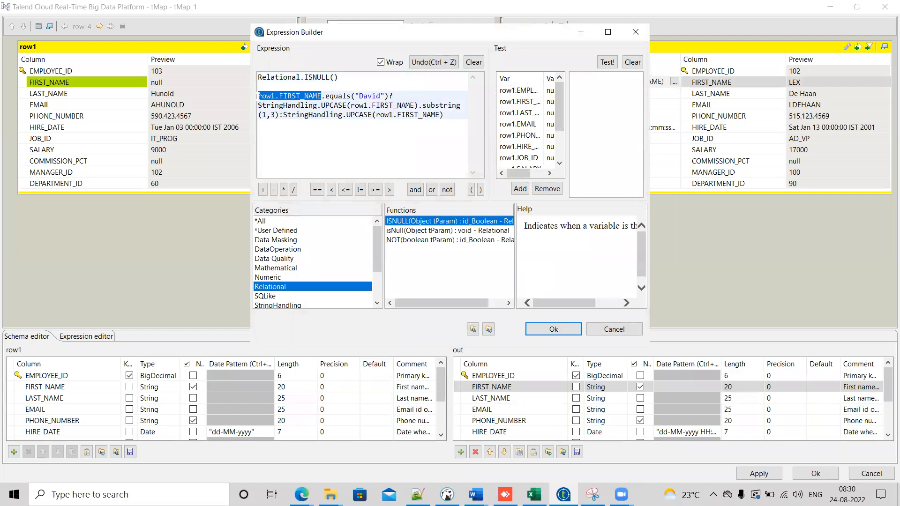
click(335, 77)
key(ctrl+v)
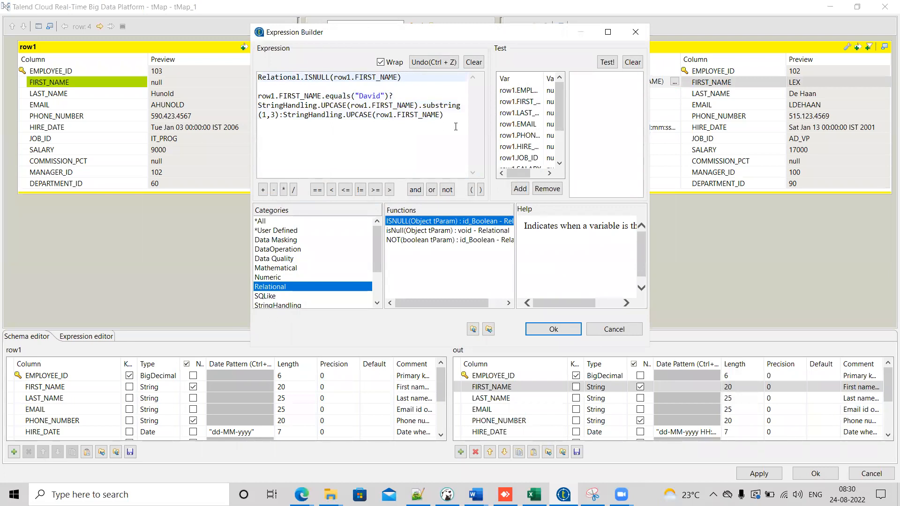
text(?null:()
key(Down)
key(BackSpace)
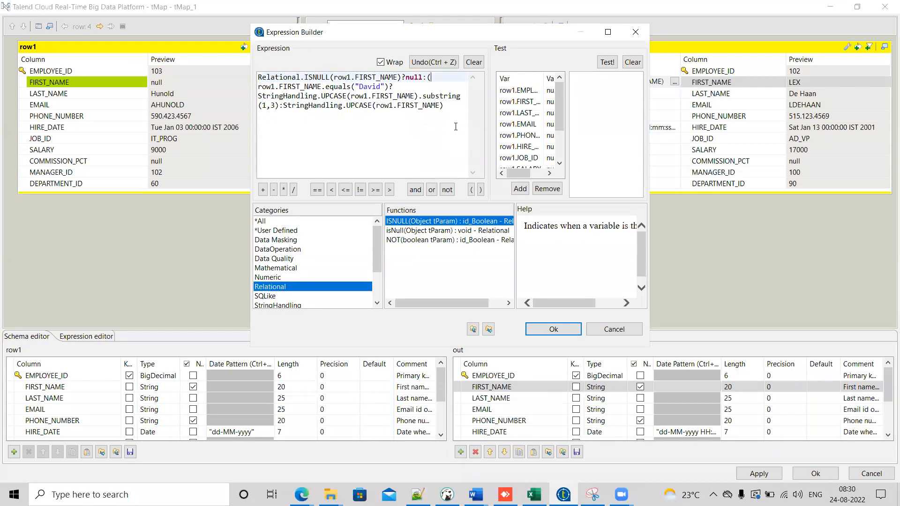
click(451, 107)
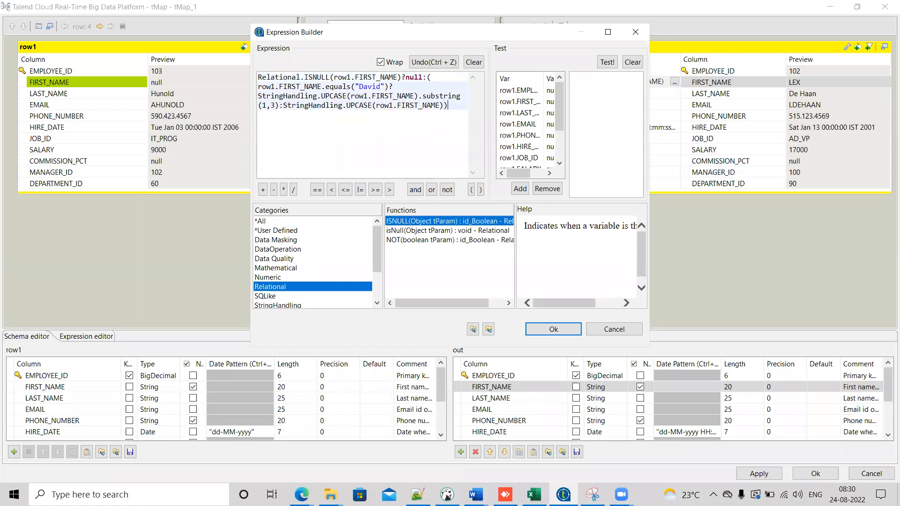
Step: Review the null check and the else branch, then confirm the new FIRST_NAME expression and close the tMap editor
double_click(414, 78)
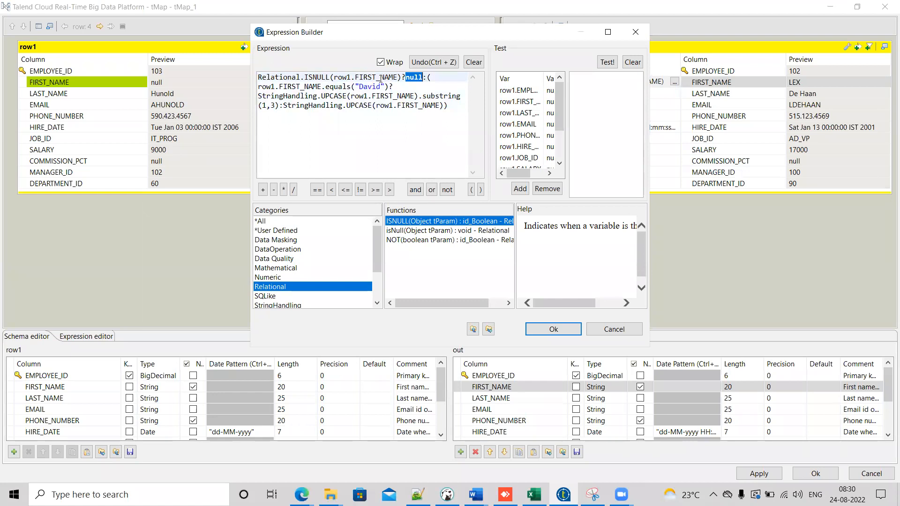
double_click(358, 77)
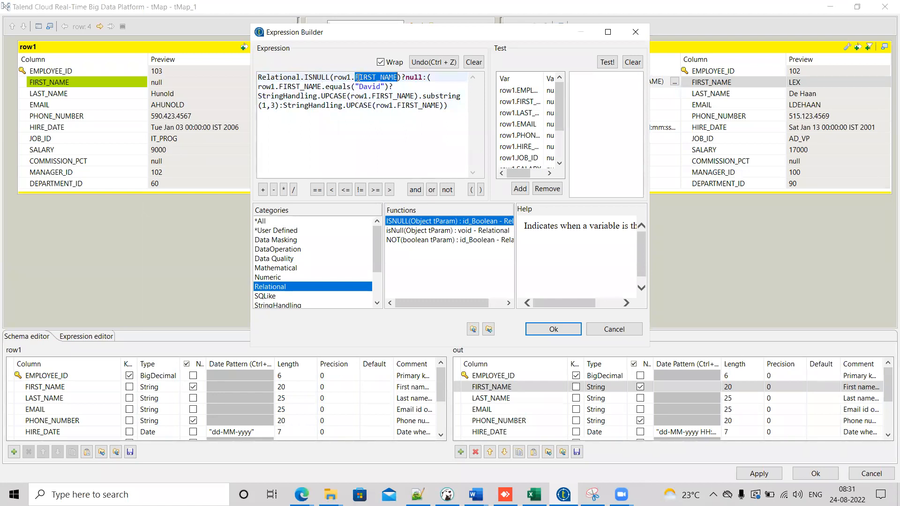
double_click(414, 78)
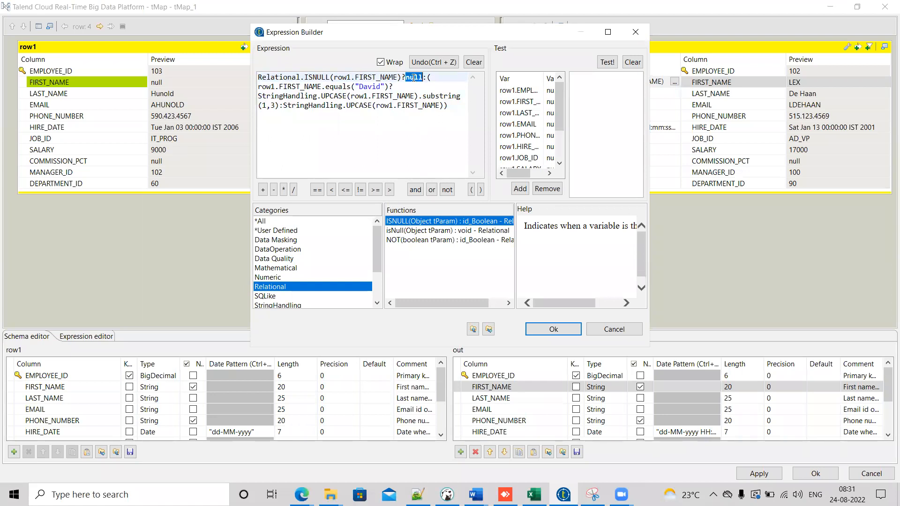
drag(428, 78, 450, 108)
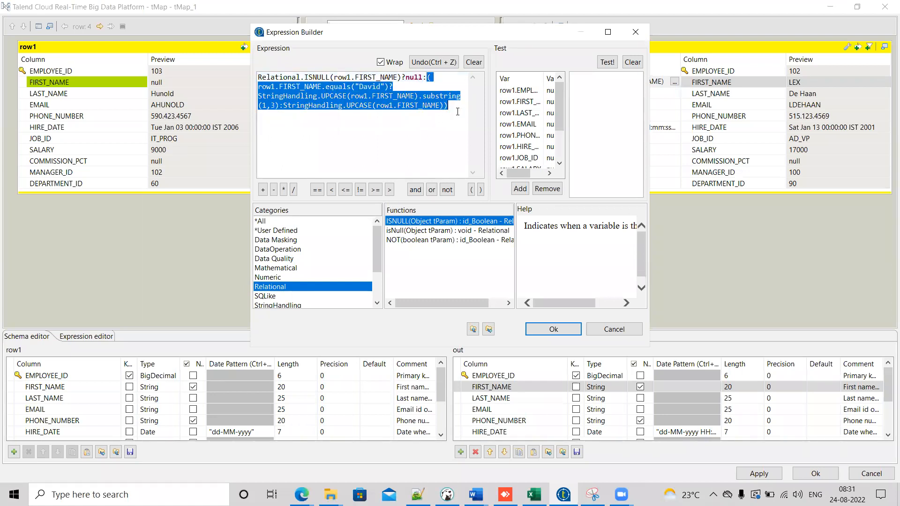
click(554, 329)
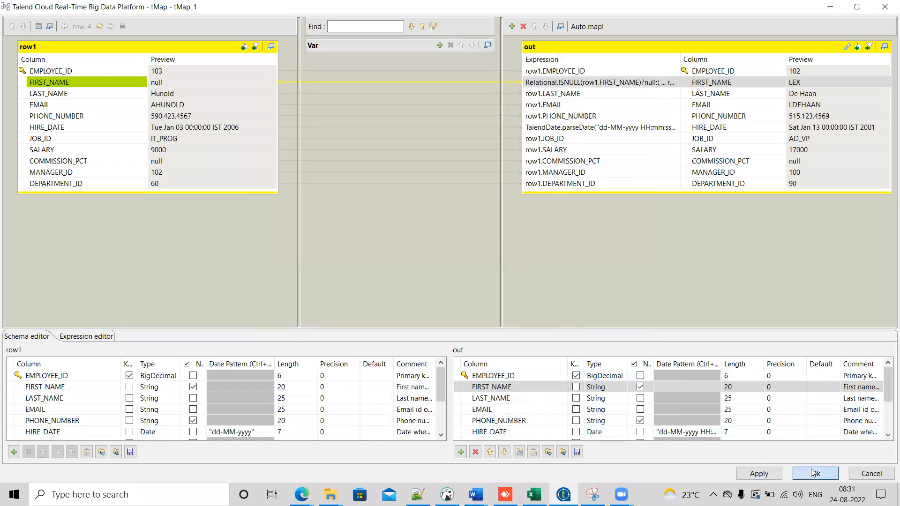
click(816, 473)
Step: Reopen tMap_1 and examine the parts of the FIRST_NAME expression in the Expression Builder, closing both without changes
double_click(292, 112)
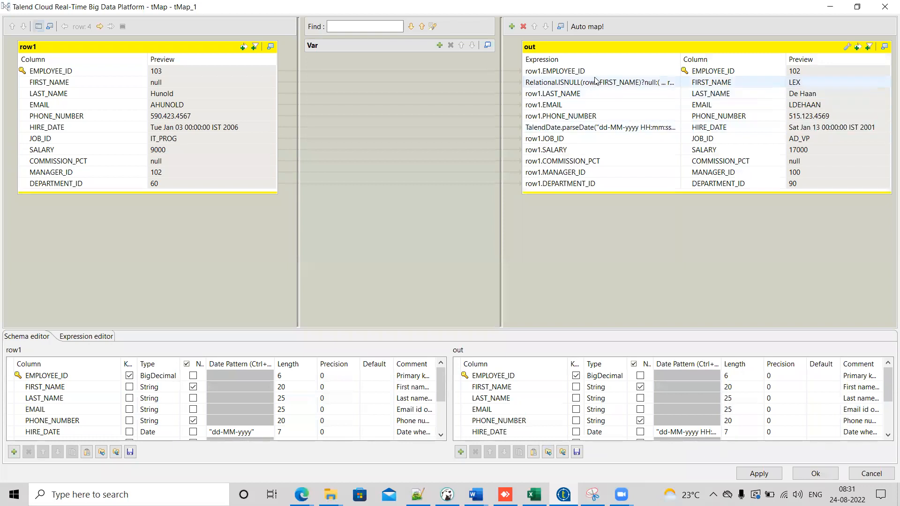
click(595, 80)
click(675, 82)
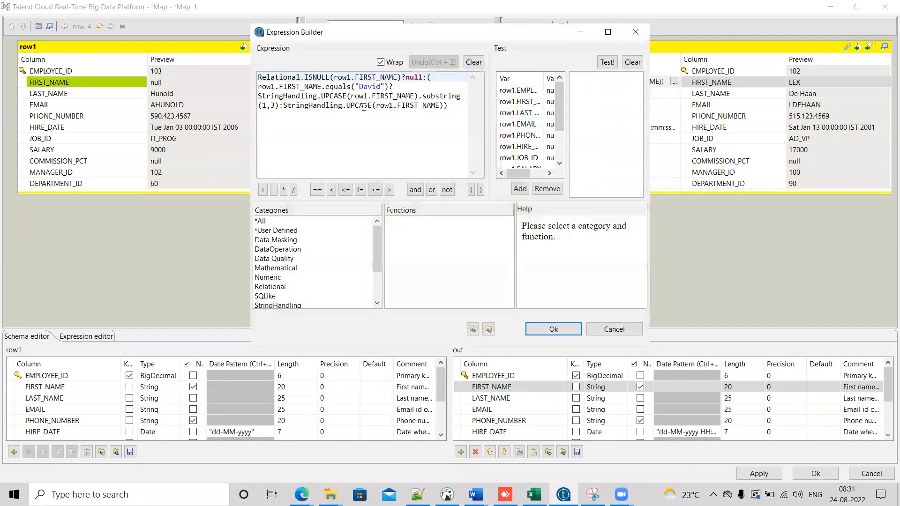
double_click(278, 77)
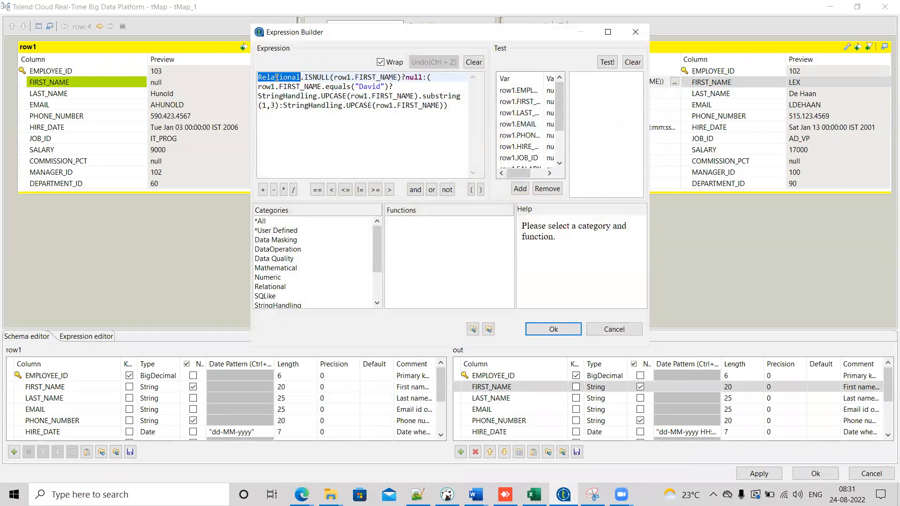
double_click(323, 77)
drag(300, 77, 240, 78)
double_click(319, 77)
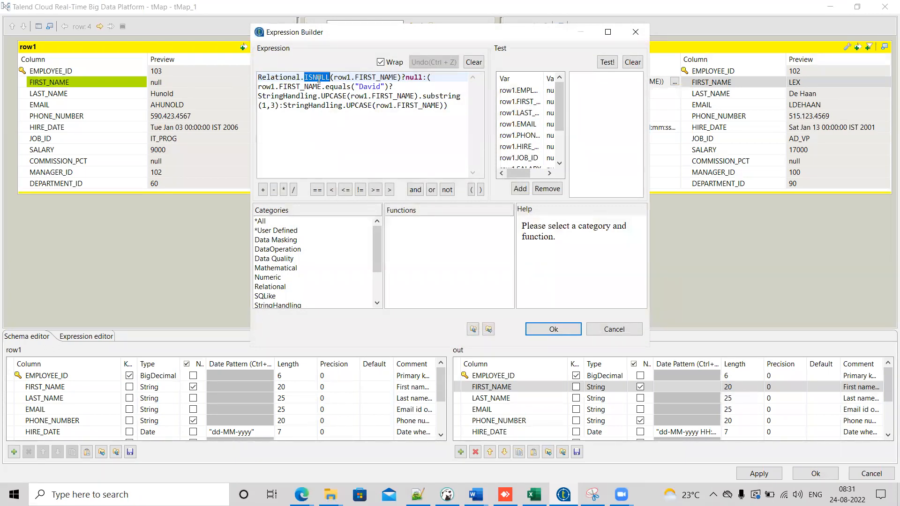
drag(395, 78, 337, 79)
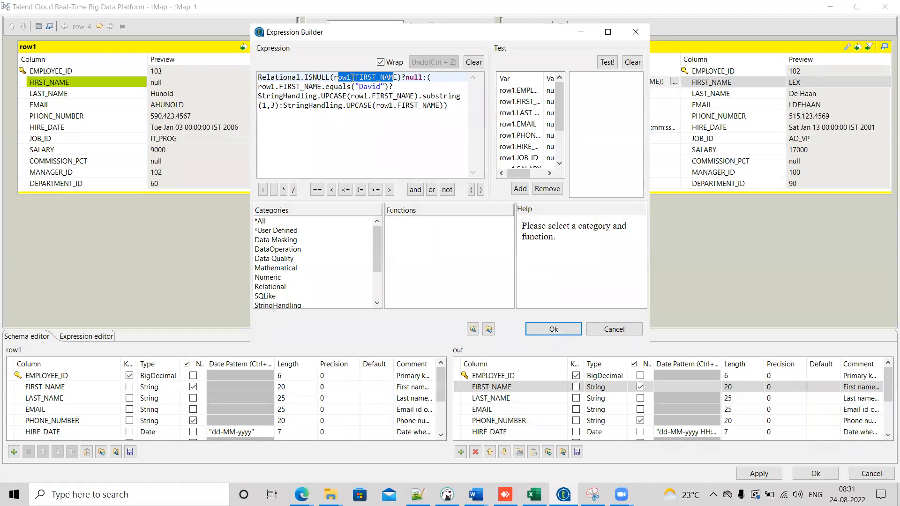
double_click(415, 77)
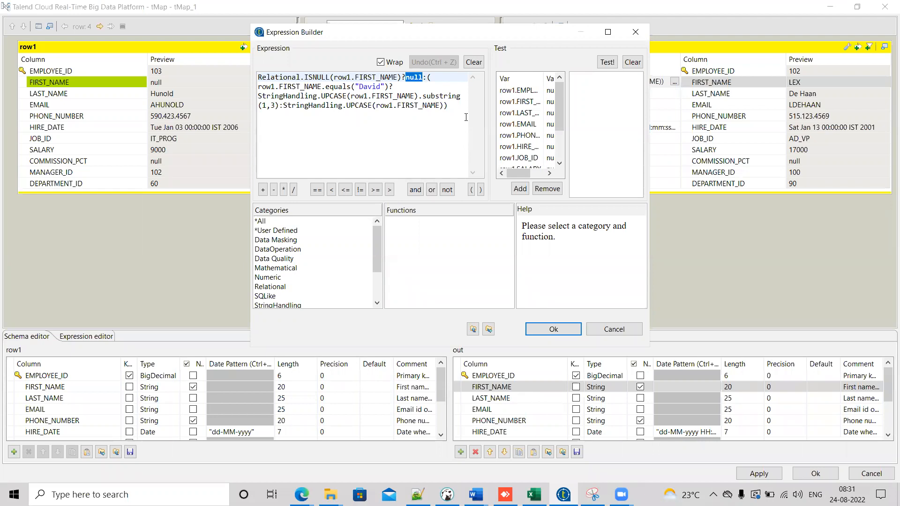
click(555, 329)
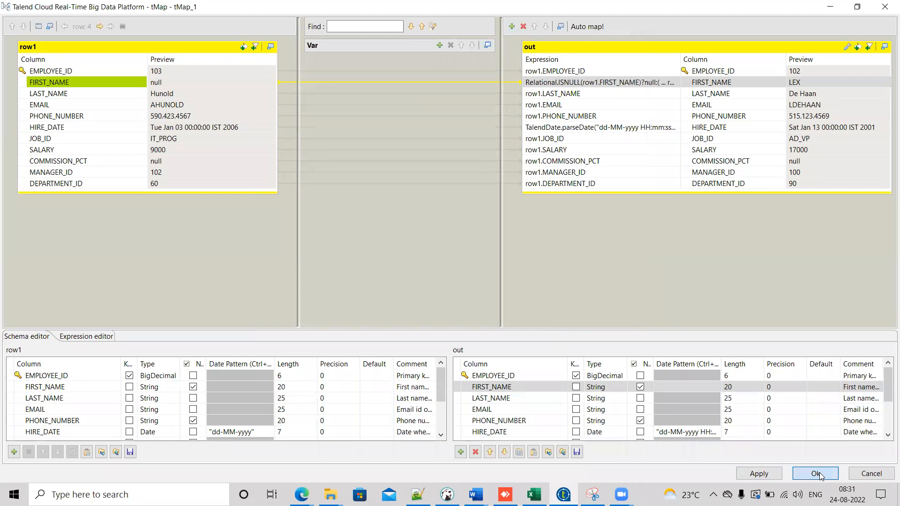
click(816, 474)
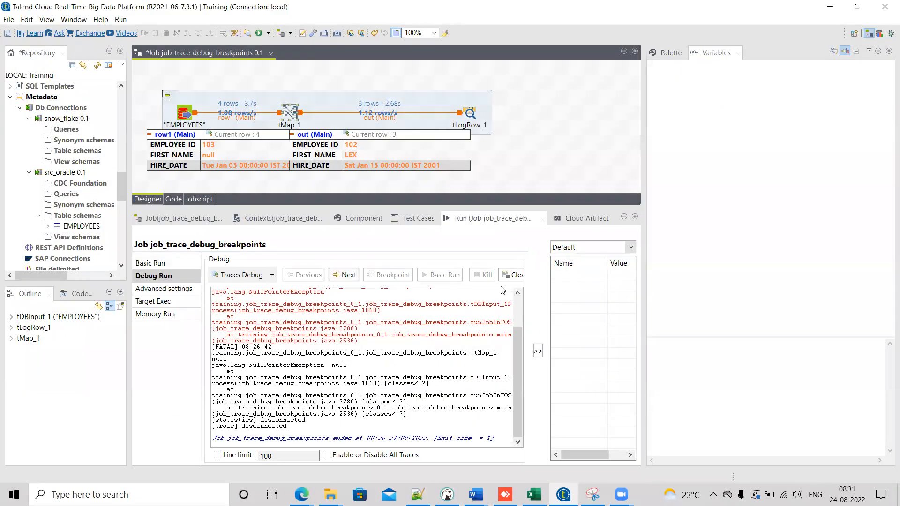
Step: Clear the console and rerun the job in Traces Debug mode, then kill the run and clear the output
click(513, 275)
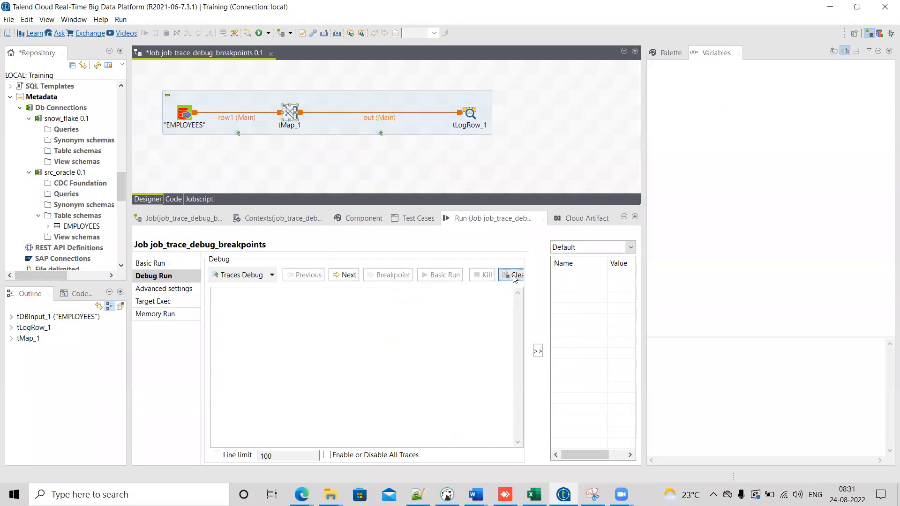
click(235, 277)
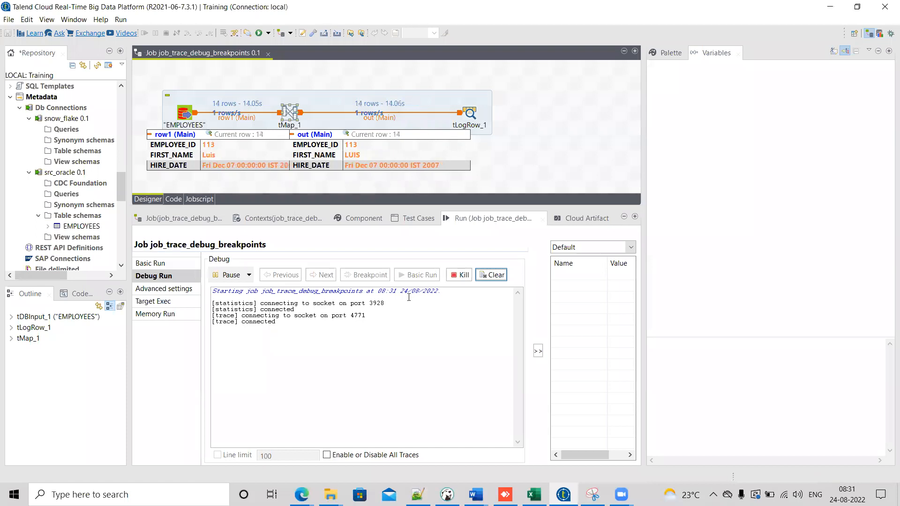
click(460, 275)
click(515, 278)
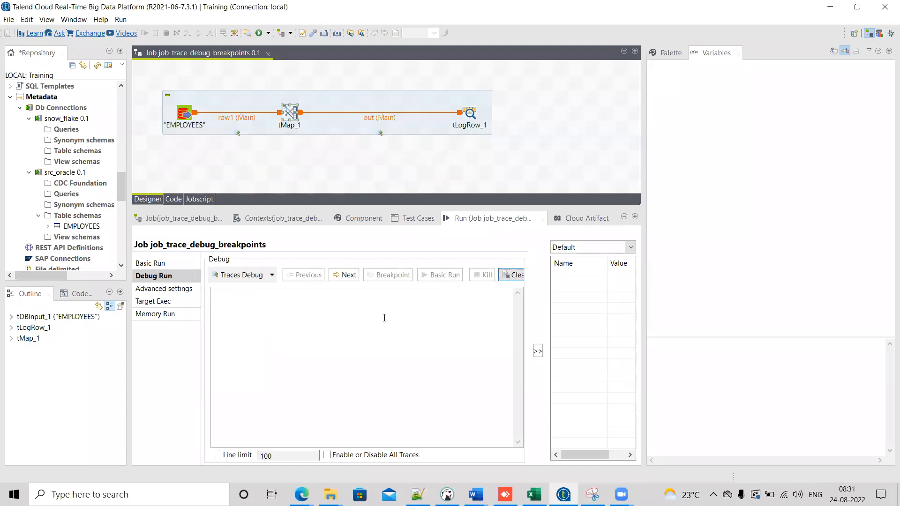
Step: Step through the job row by row in Traces Debug up to the fourth row and inspect the traced values
click(343, 276)
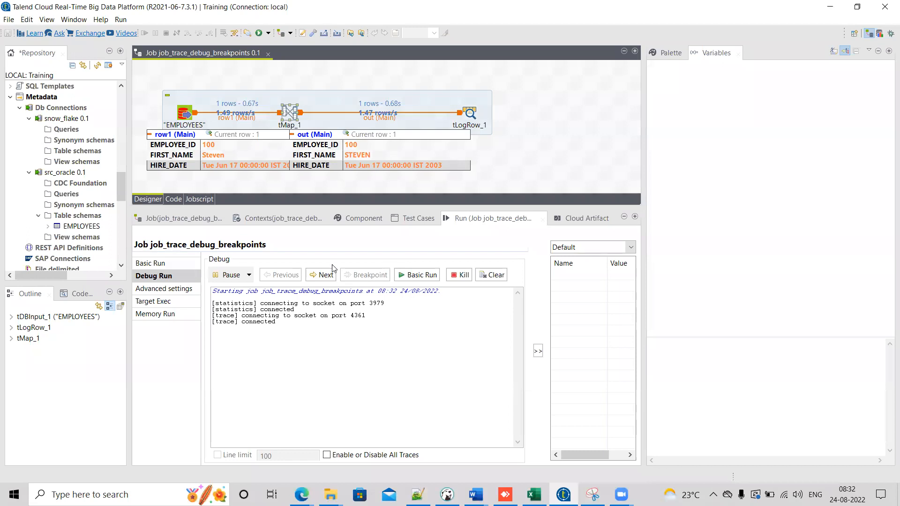
click(322, 275)
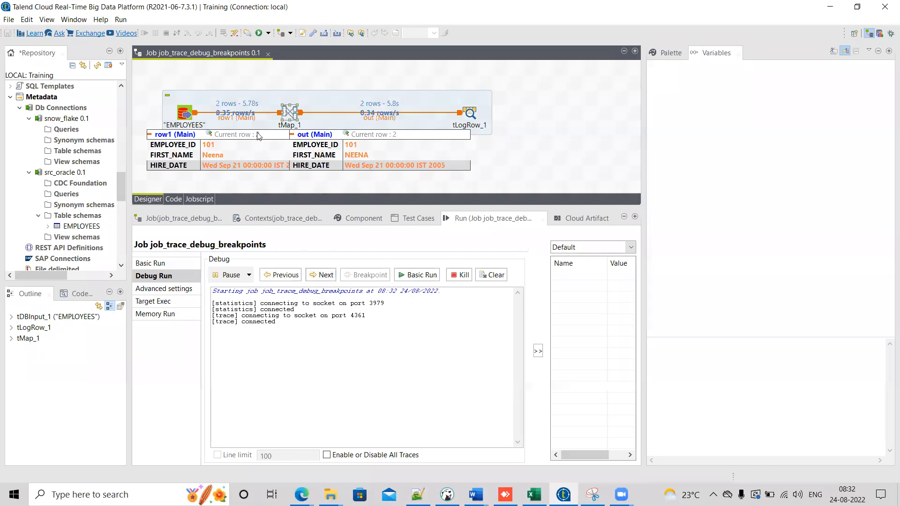
click(323, 277)
click(323, 276)
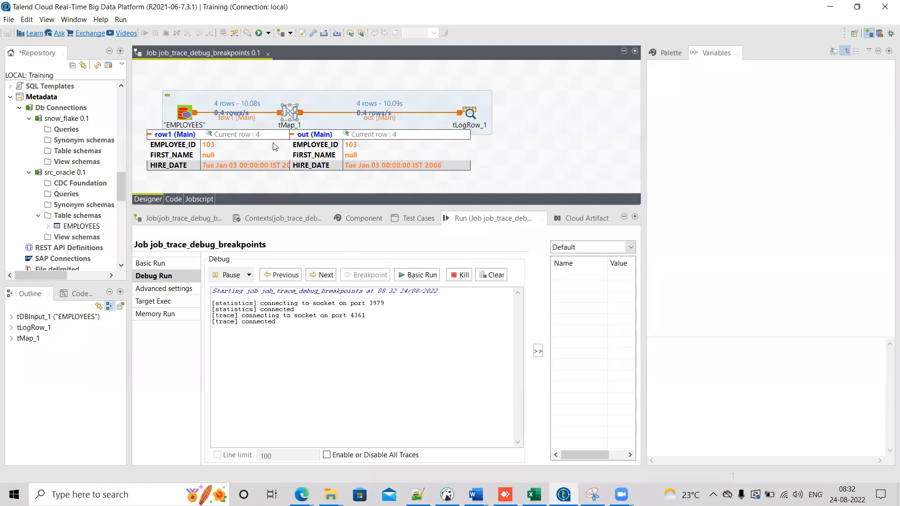
mouse_move(320, 153)
mouse_move(223, 159)
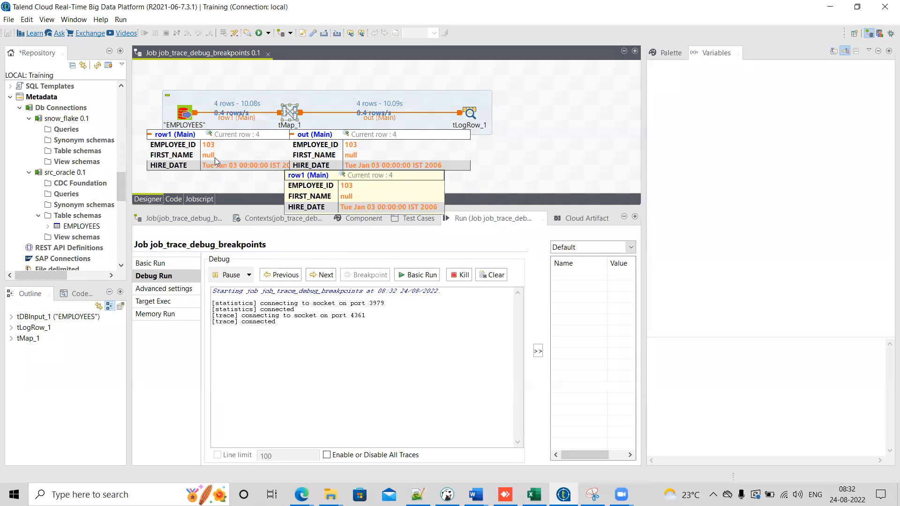
mouse_move(368, 155)
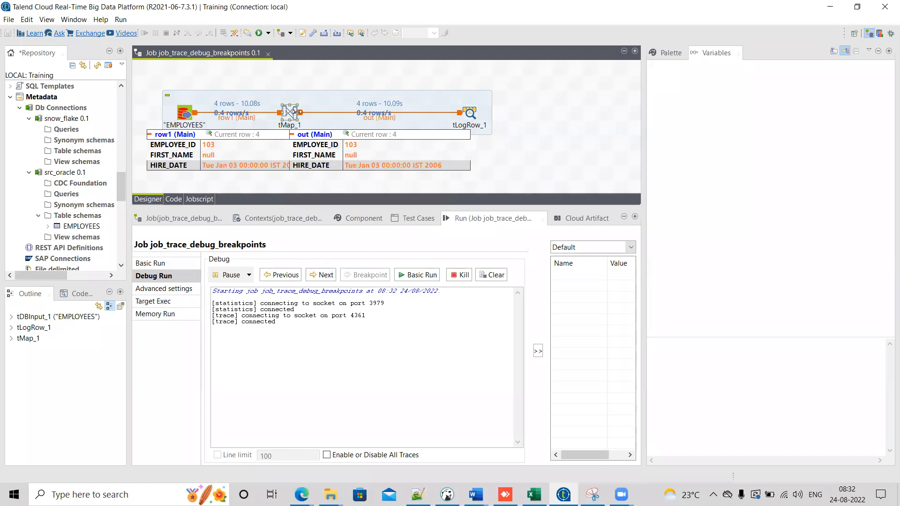
Step: Open tMap_1 during the paused debug run to view the FIRST_NAME expression, then close both editors without changes
double_click(291, 114)
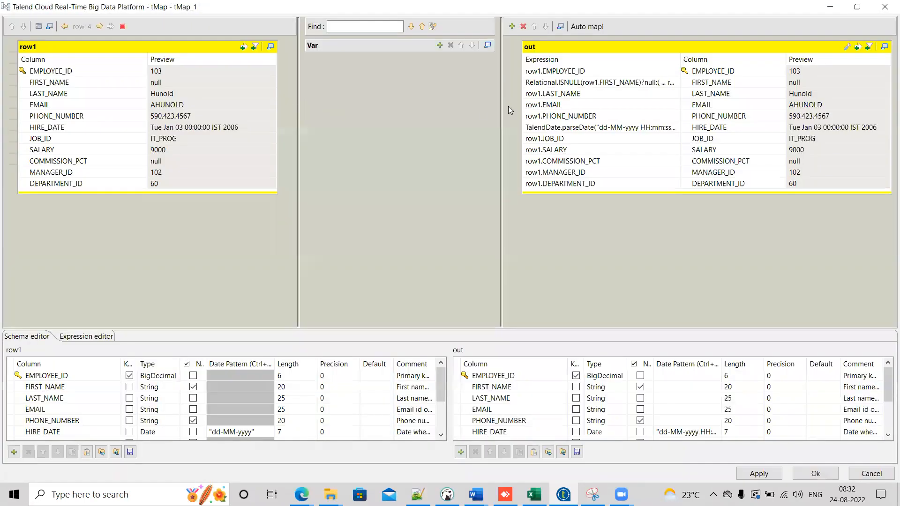
click(562, 86)
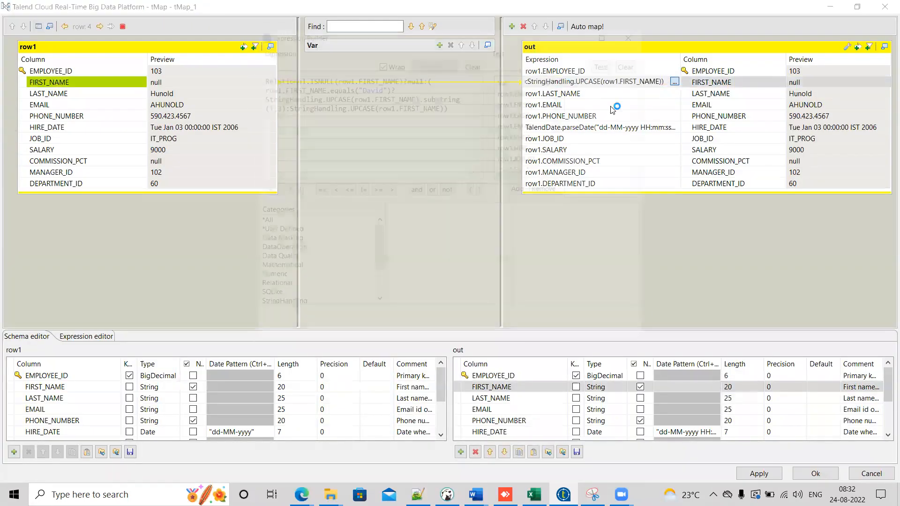
click(674, 81)
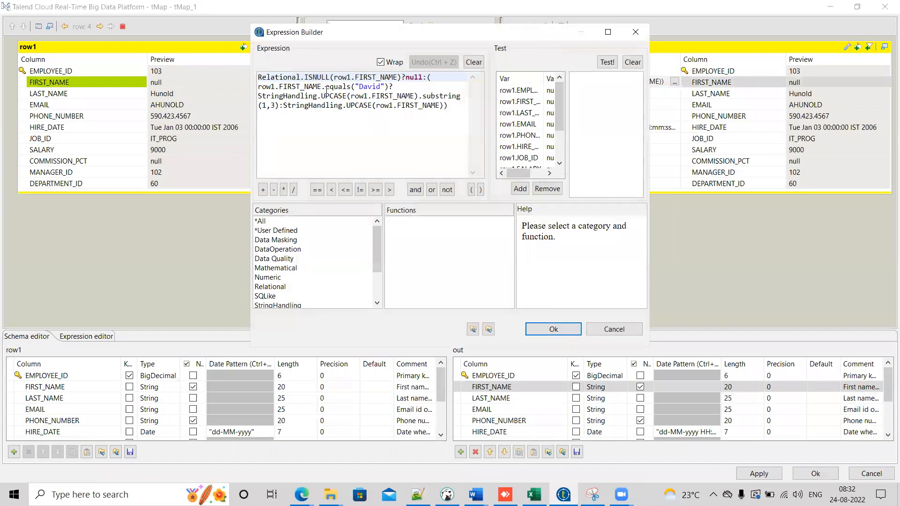
click(616, 332)
click(816, 474)
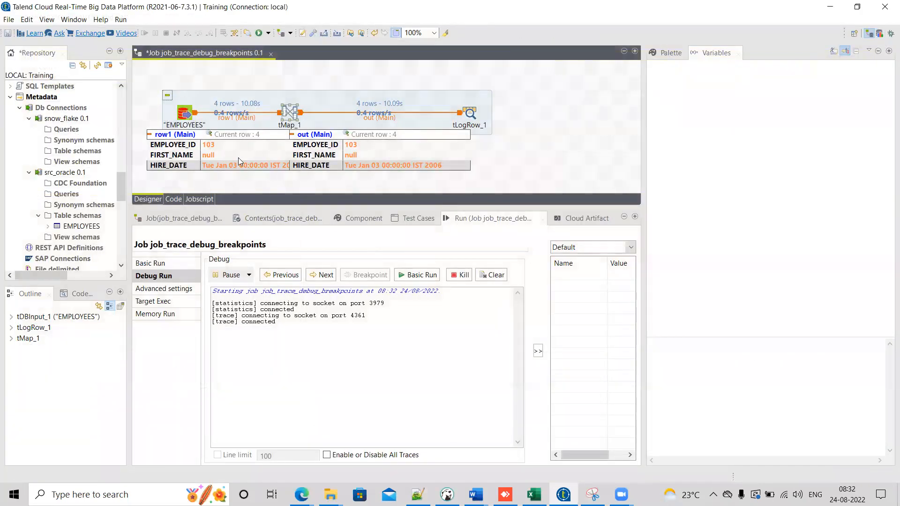
Step: Step forward through the traced rows to the seventh row in Traces Debug
mouse_move(459, 155)
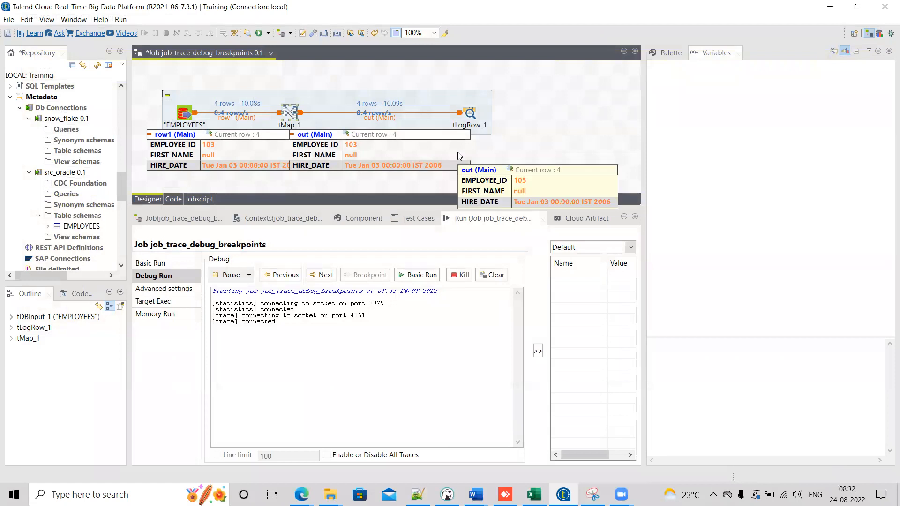
click(324, 276)
click(324, 276)
click(324, 276)
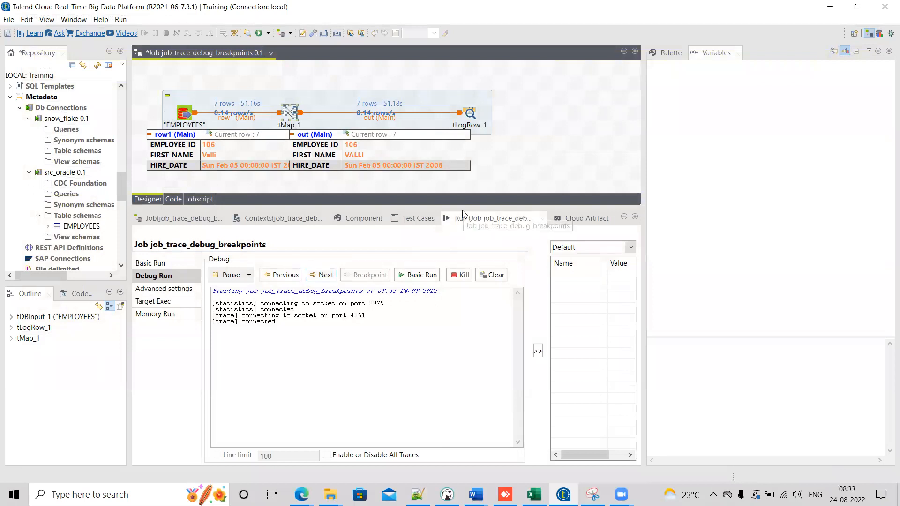
drag(462, 207, 466, 253)
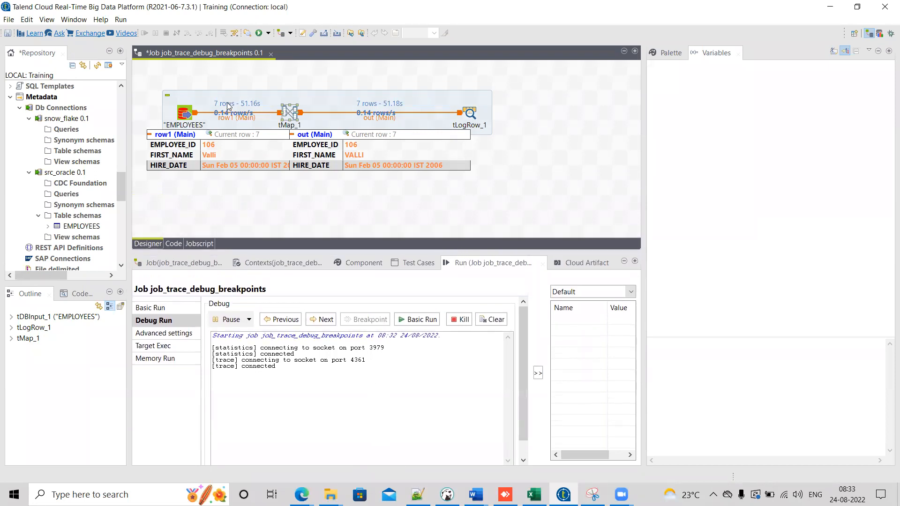
drag(146, 73, 502, 179)
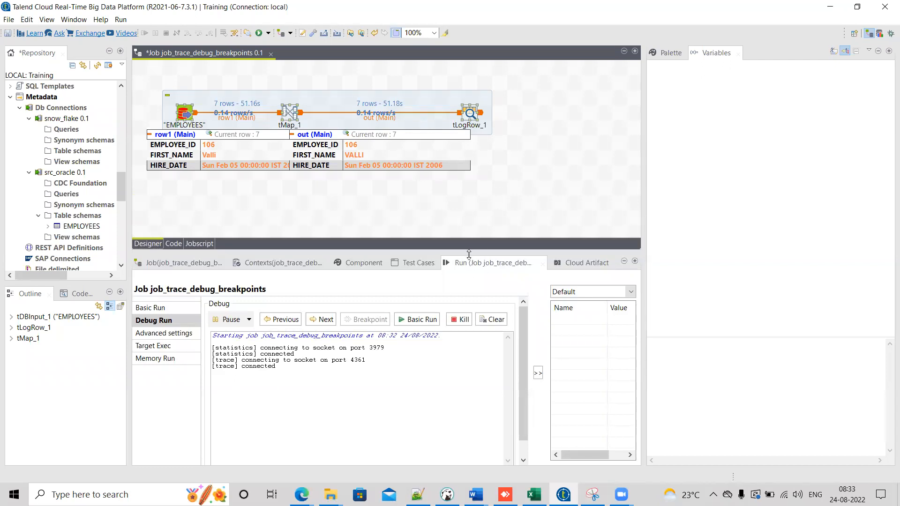
drag(467, 253, 468, 228)
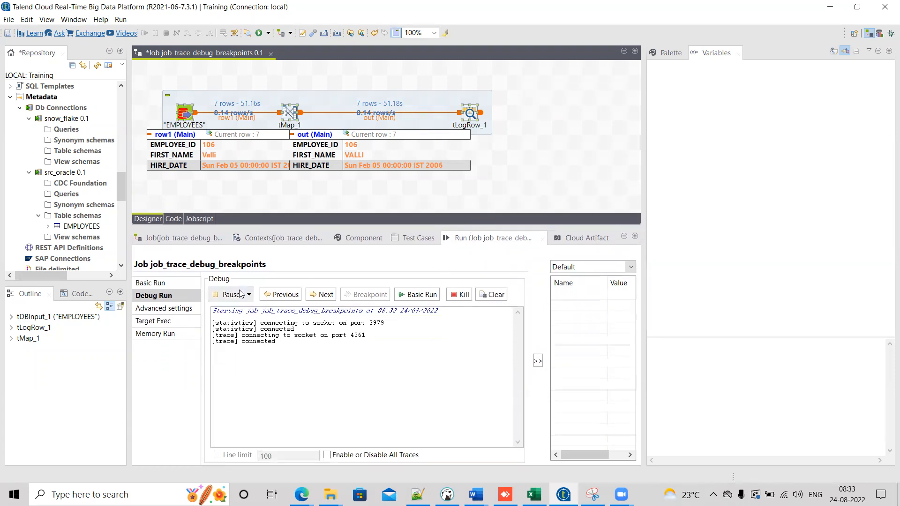
drag(94, 283, 94, 217)
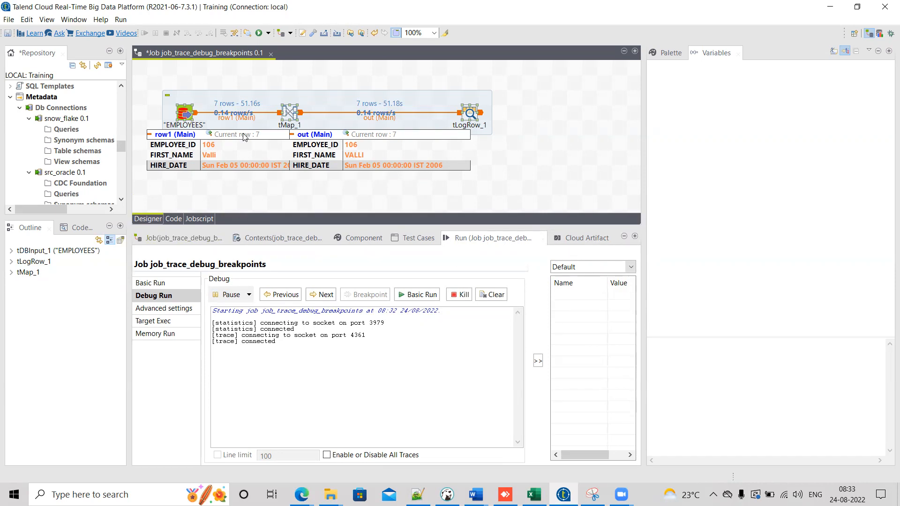
click(150, 283)
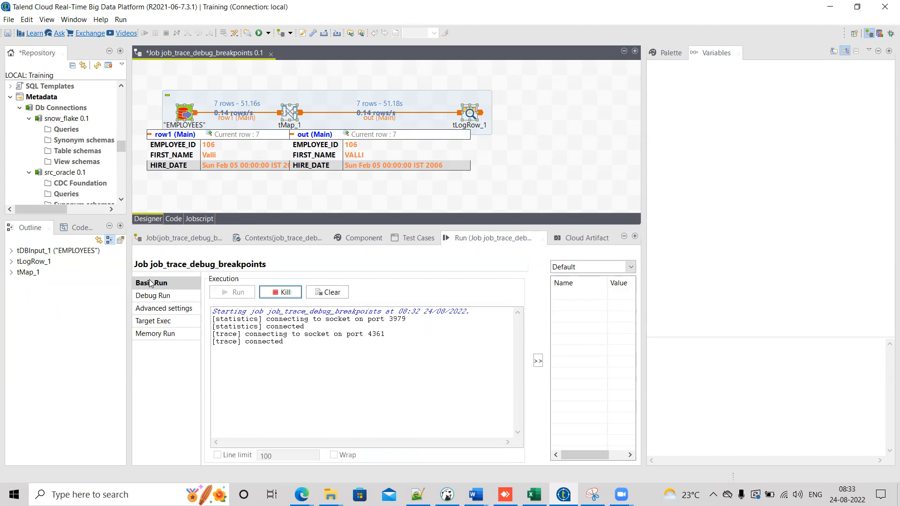
click(153, 297)
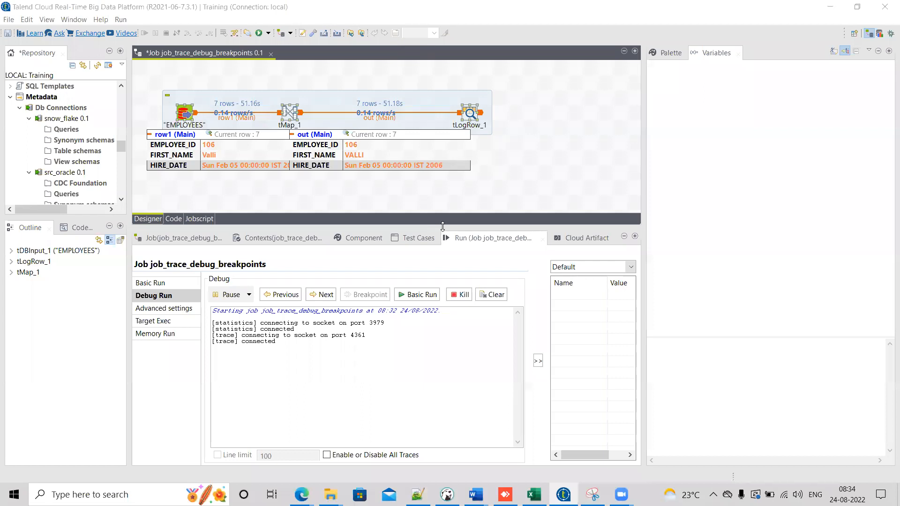
drag(442, 227, 442, 248)
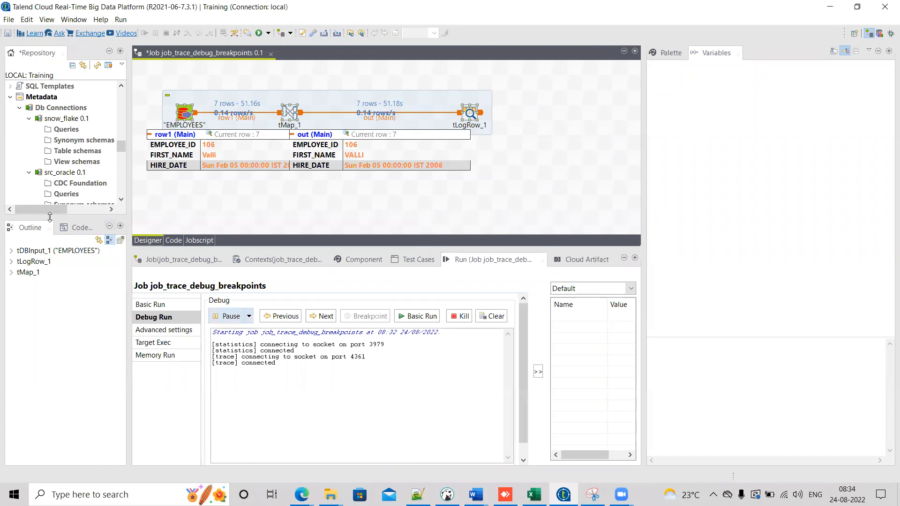
drag(68, 219, 68, 250)
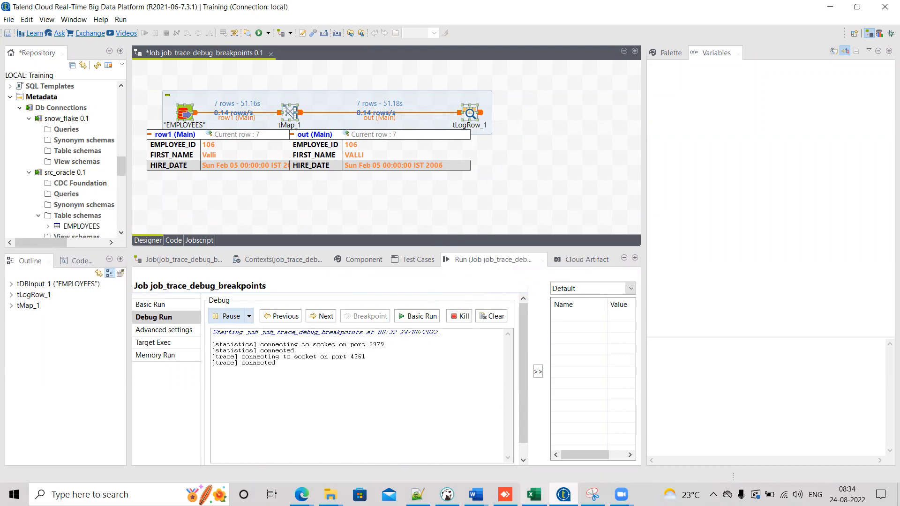
mouse_move(504, 495)
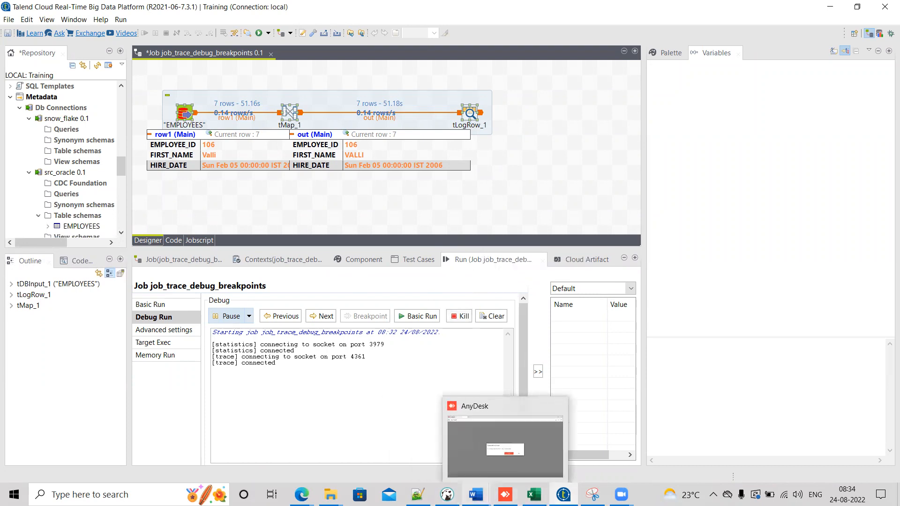
click(476, 495)
click(333, 215)
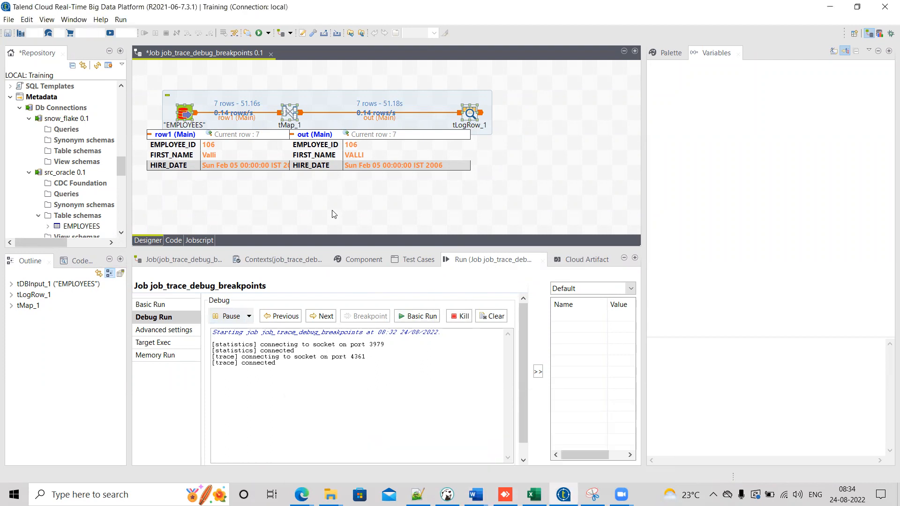
drag(140, 83, 483, 185)
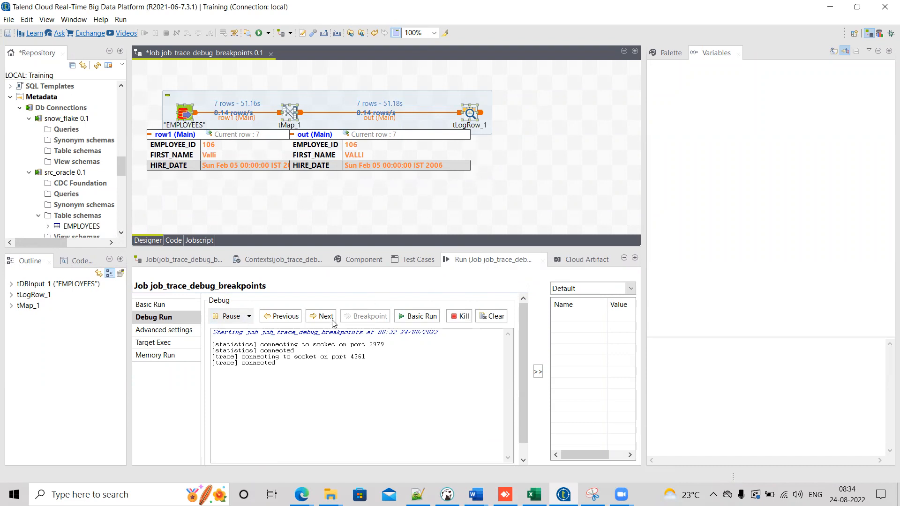
Step: Kill the paused debug run and clear the console output
click(459, 316)
click(506, 316)
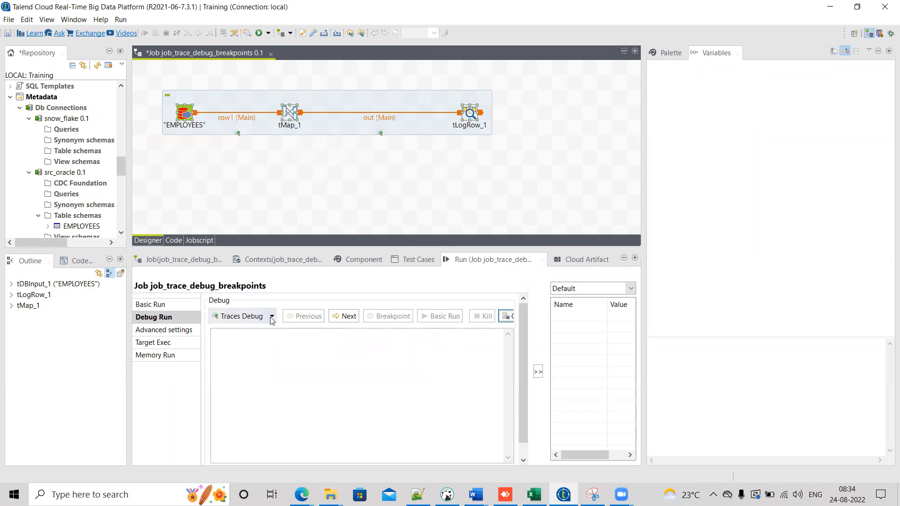
click(272, 316)
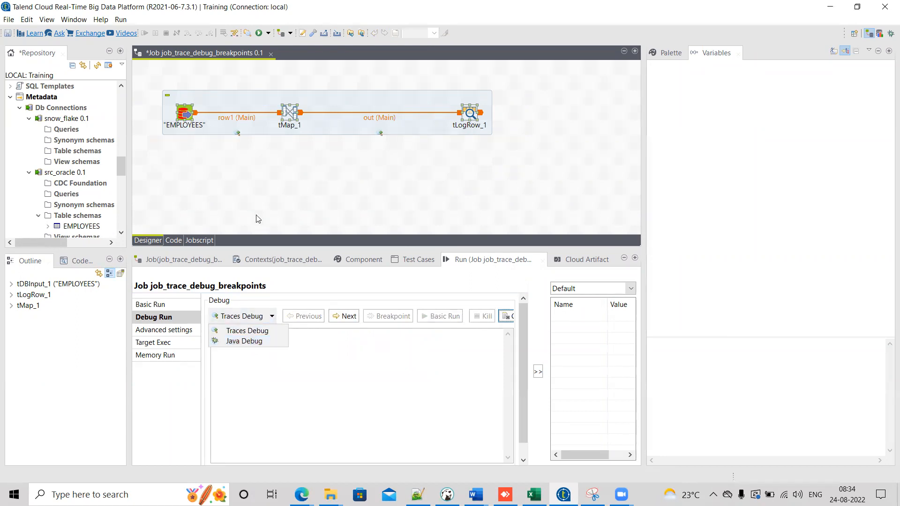
click(249, 170)
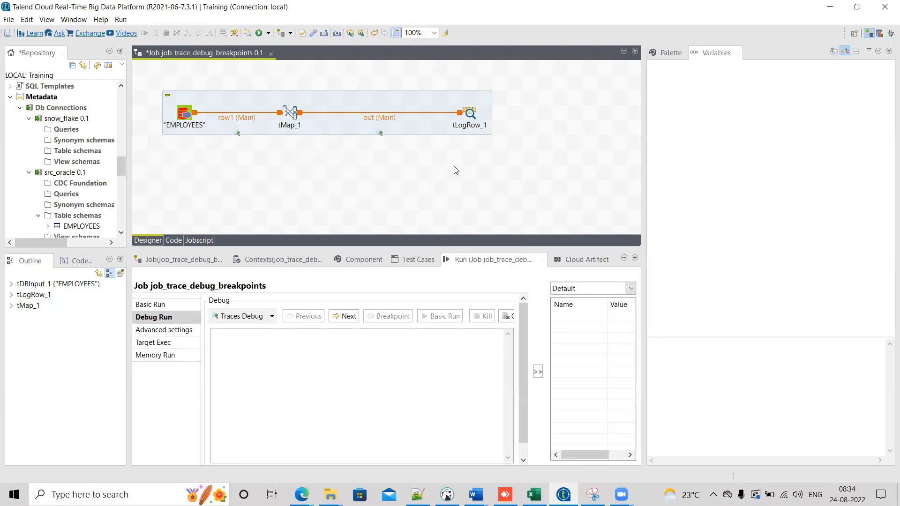
drag(146, 69, 529, 186)
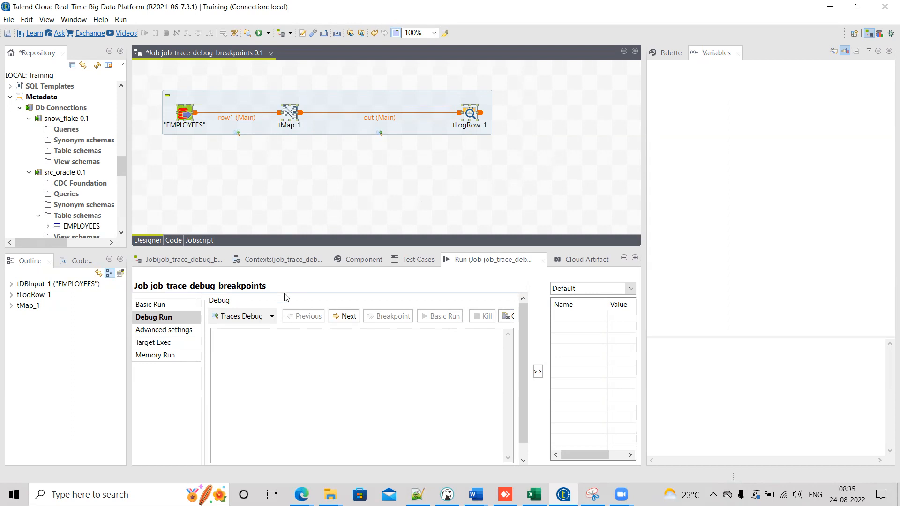
Step: Switch the debug mode to Java Debug, launch it, and accept switching to the Debug perspective
click(272, 316)
click(263, 341)
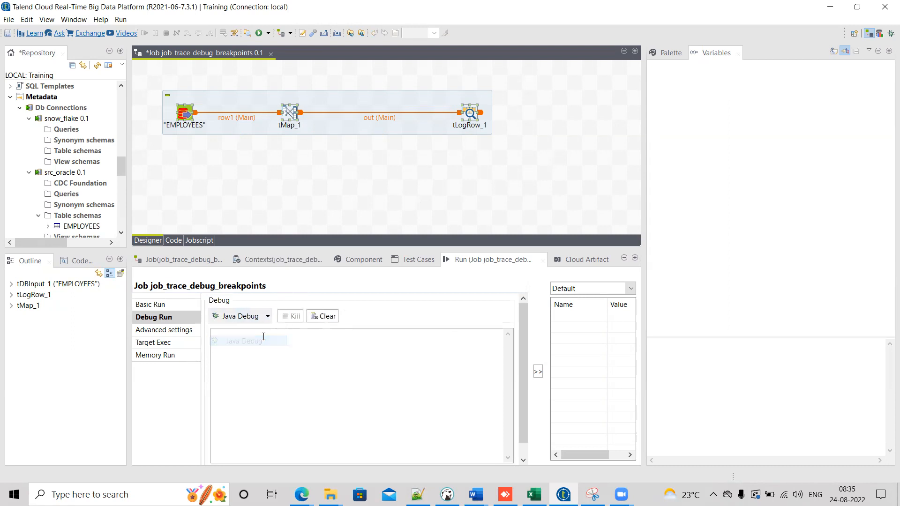
click(233, 319)
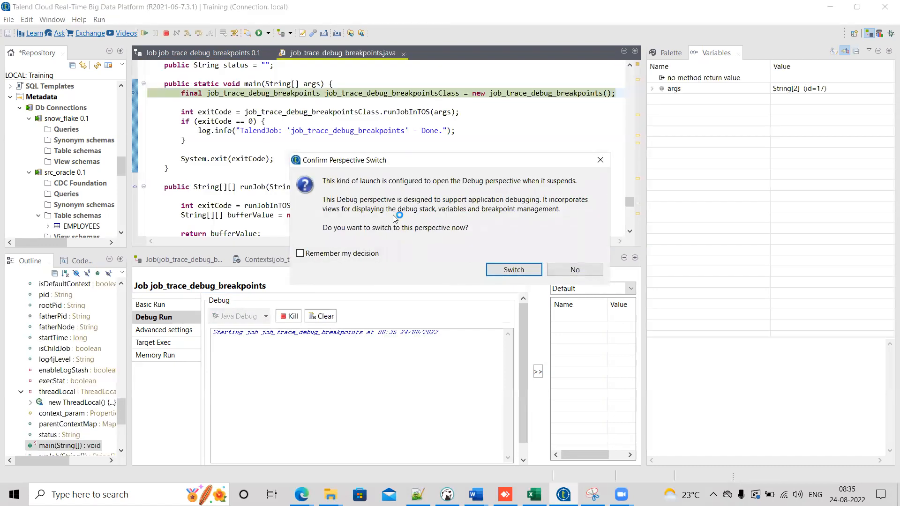
click(514, 269)
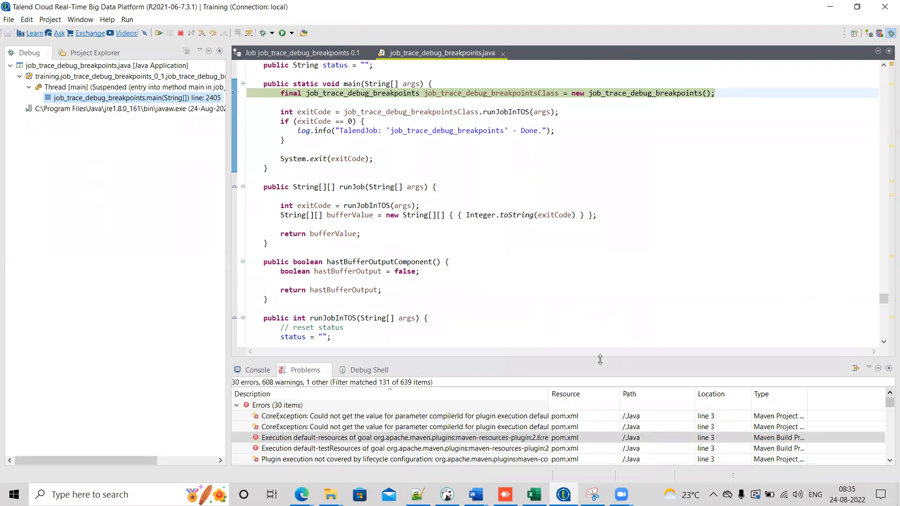
Step: Examine the Console, Problems and Debug Shell views of the Debug perspective, expanding the Errors, Warnings and Infos categories
drag(600, 359, 598, 232)
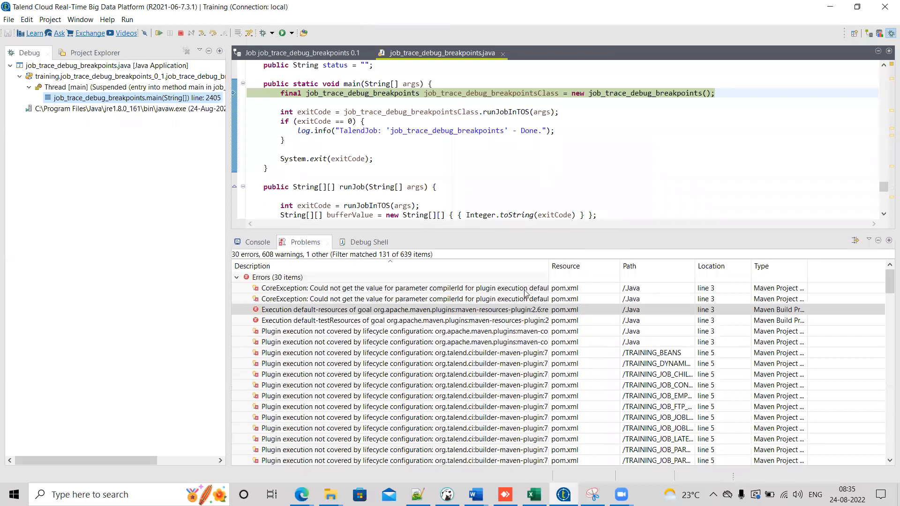
click(246, 242)
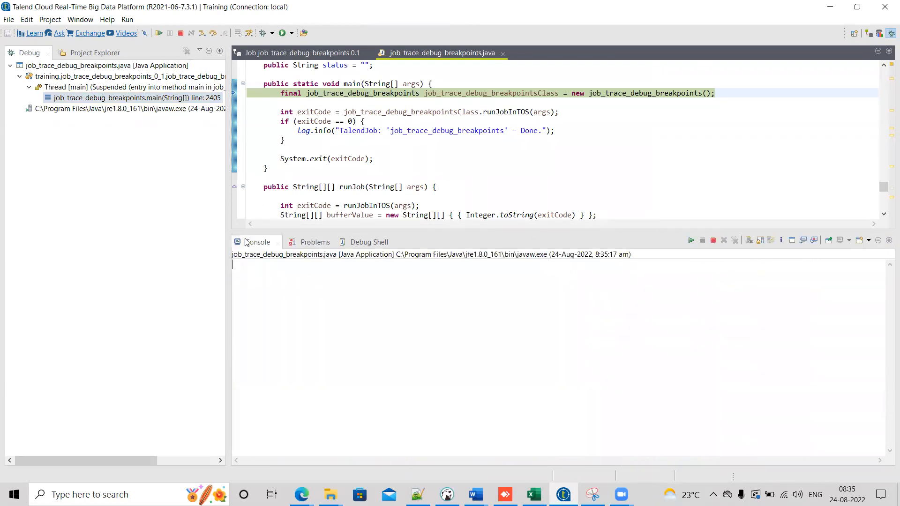
click(312, 243)
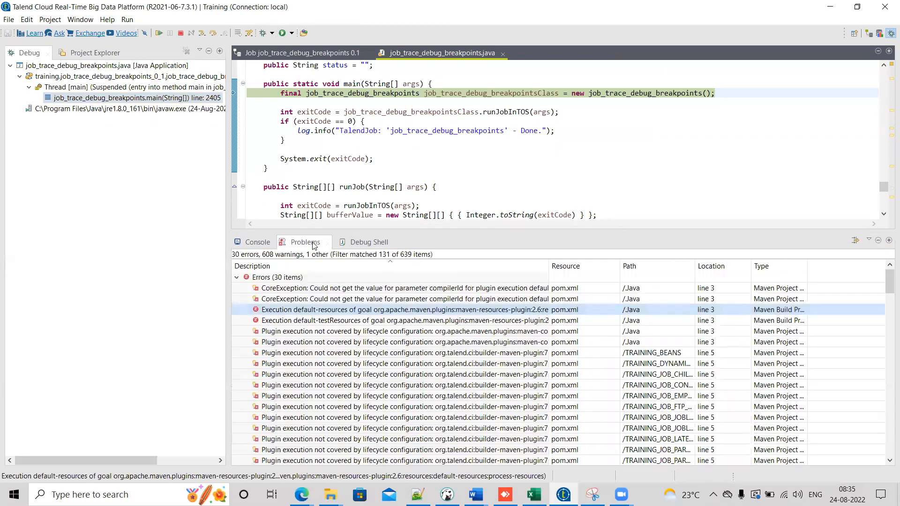
click(375, 245)
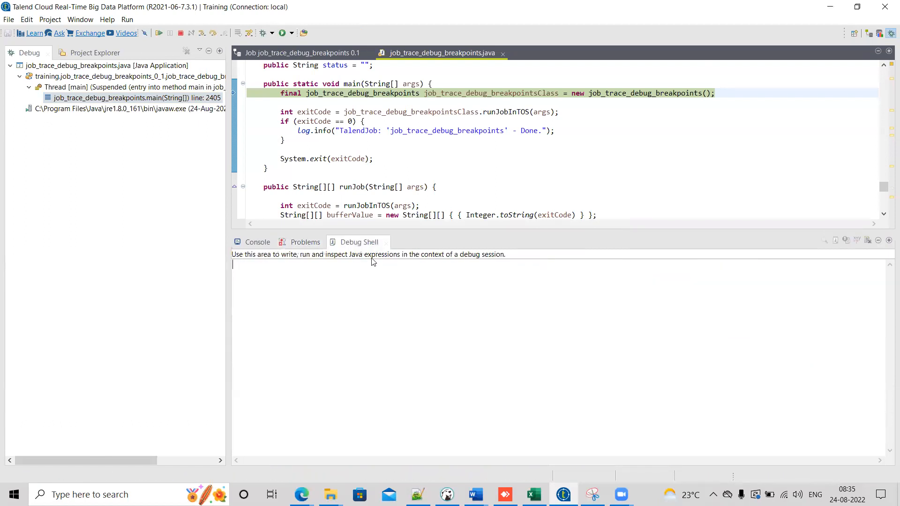
click(302, 242)
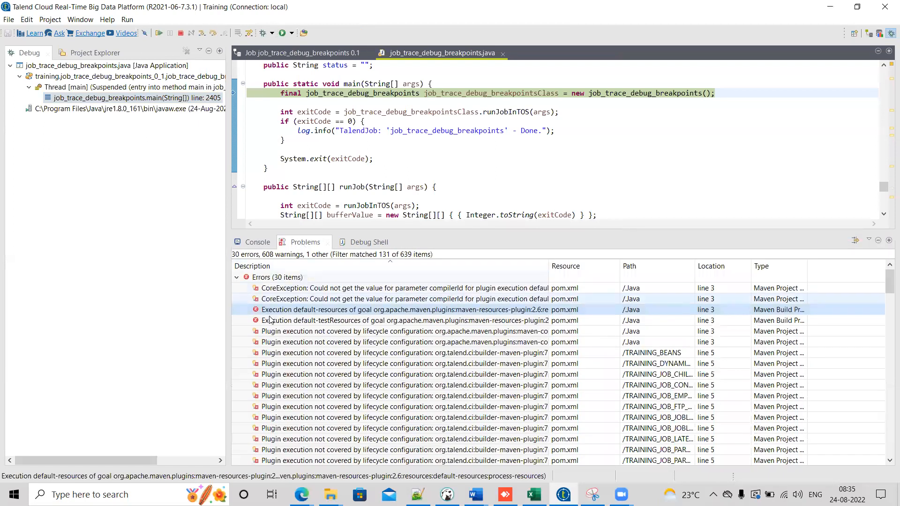
click(237, 279)
click(236, 289)
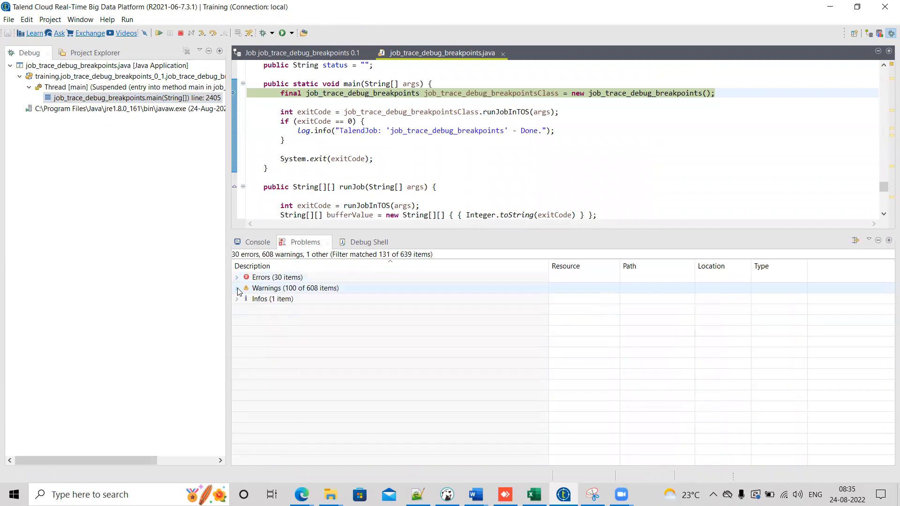
click(237, 299)
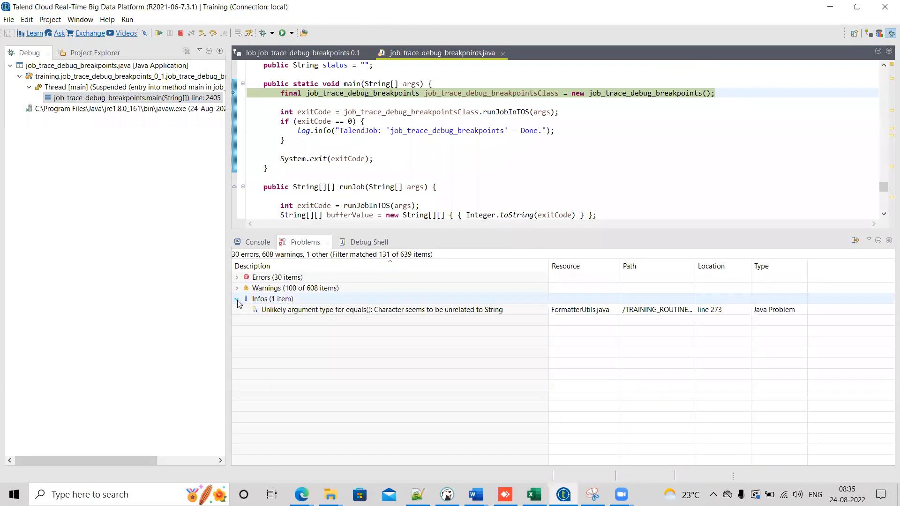
click(236, 299)
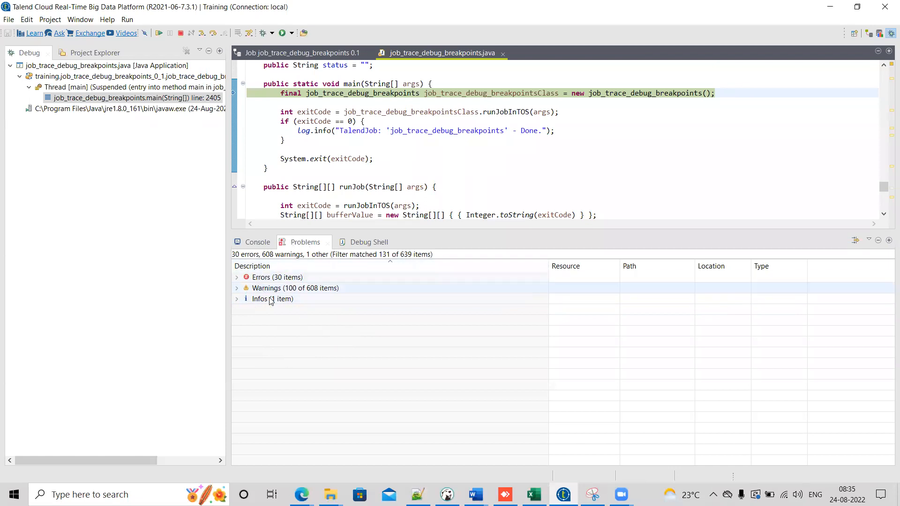
click(363, 242)
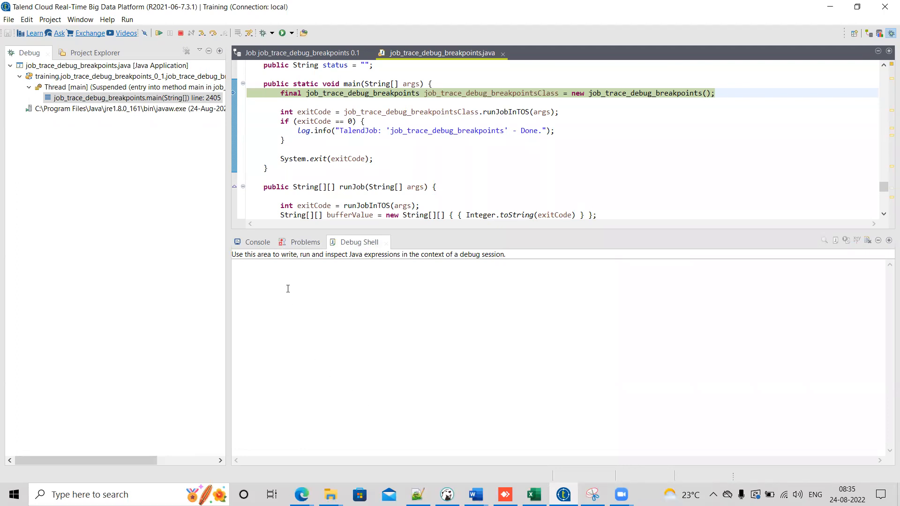
click(357, 159)
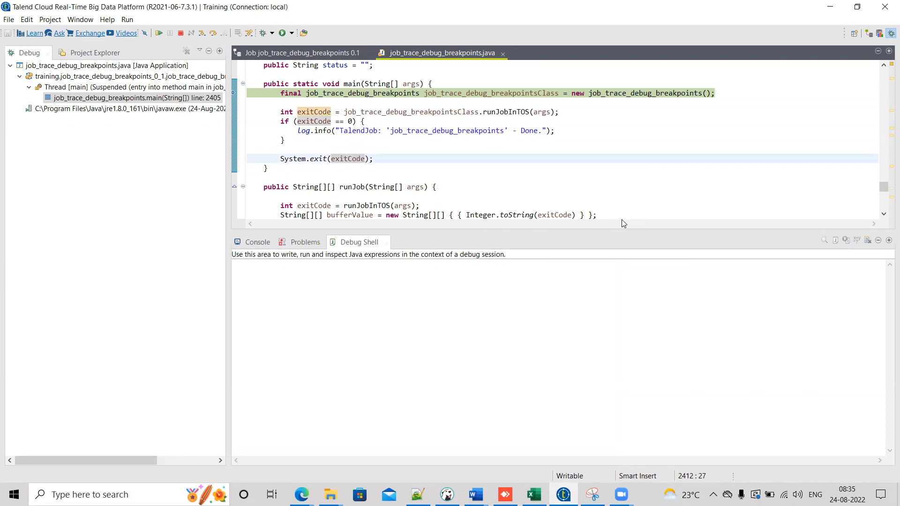
Step: Browse the generated job code and scroll through the Errors list in the Problems view
mouse_move(886, 189)
mouse_down()
mouse_move(886, 217)
mouse_move(886, 203)
mouse_up()
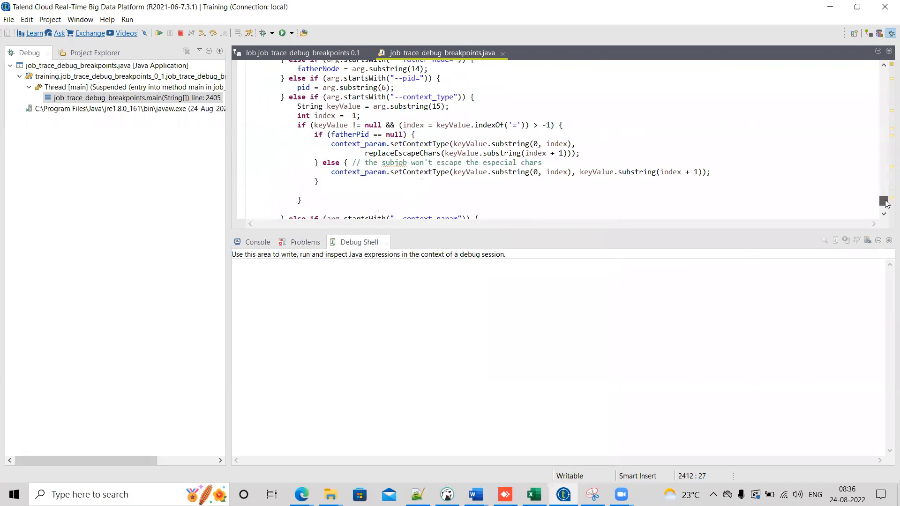
click(310, 243)
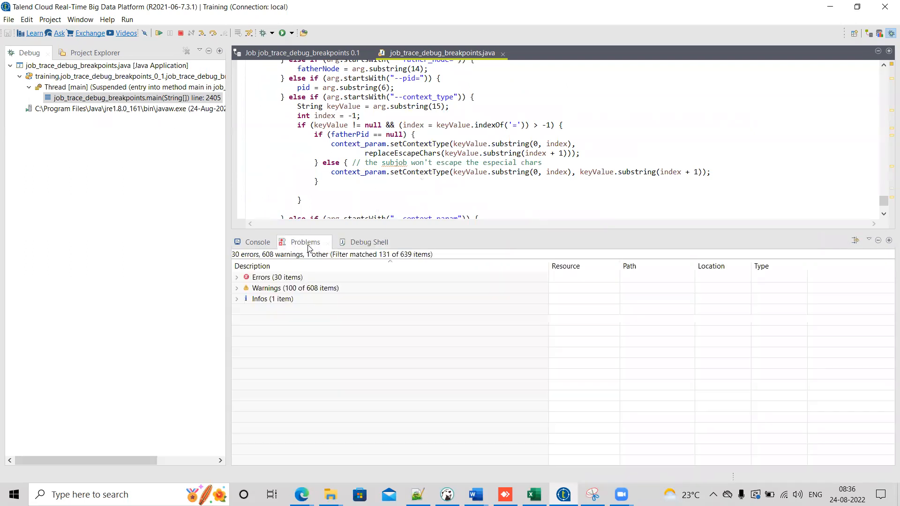
click(237, 279)
drag(549, 261, 694, 284)
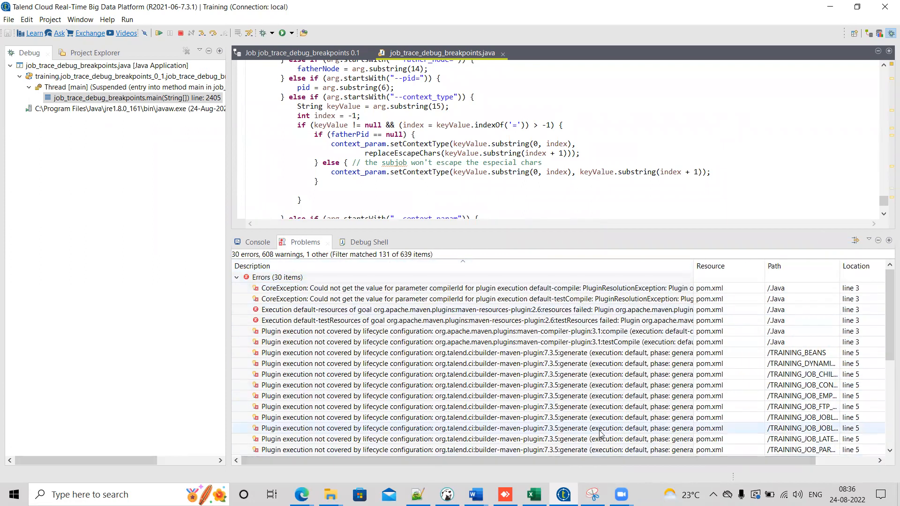
scroll(887, 317, down, 1)
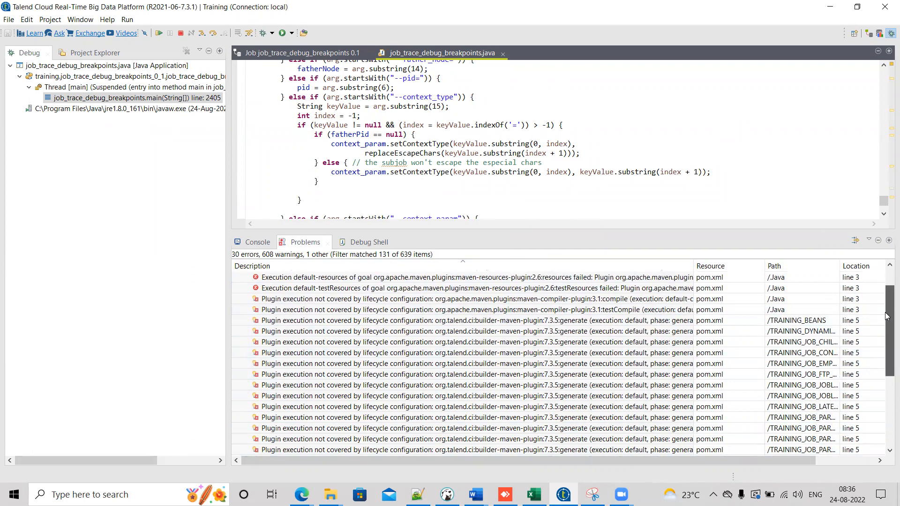
drag(887, 317, 886, 399)
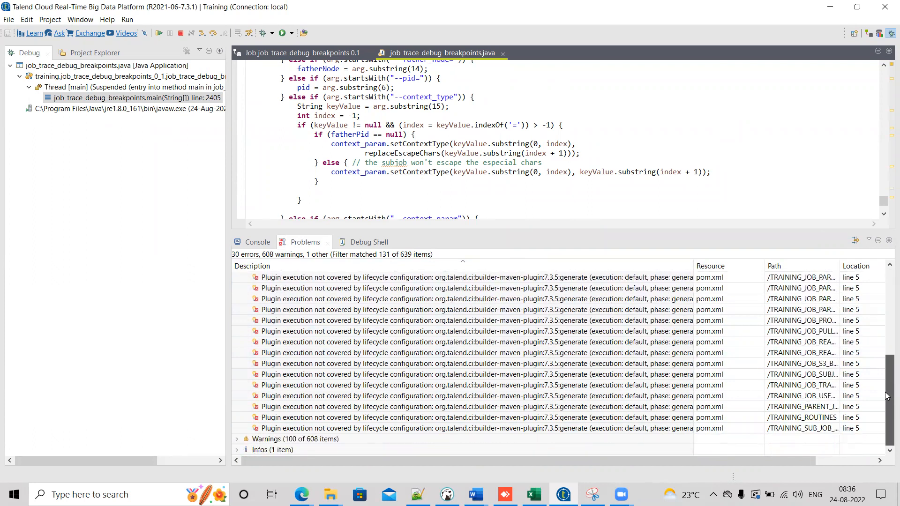
drag(887, 398, 887, 313)
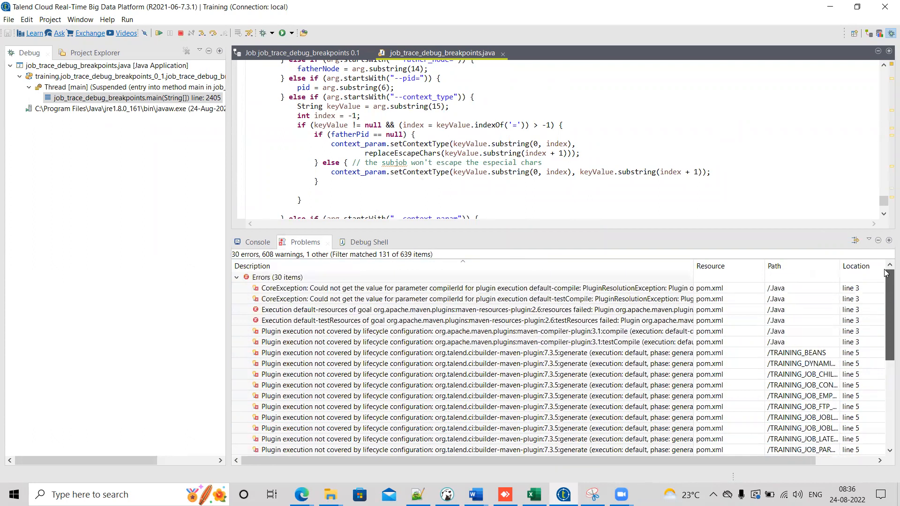
Step: Open the pom.xml files referenced by the listed errors to inspect them
click(382, 288)
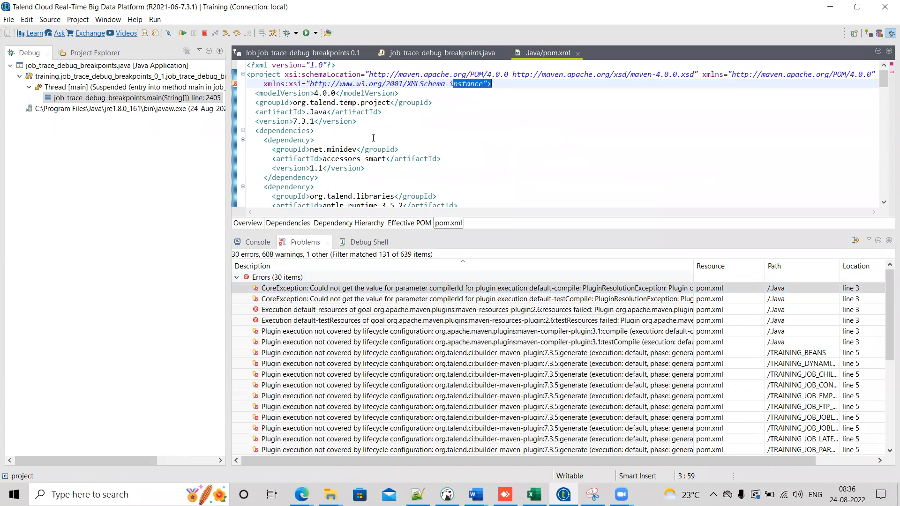
click(359, 301)
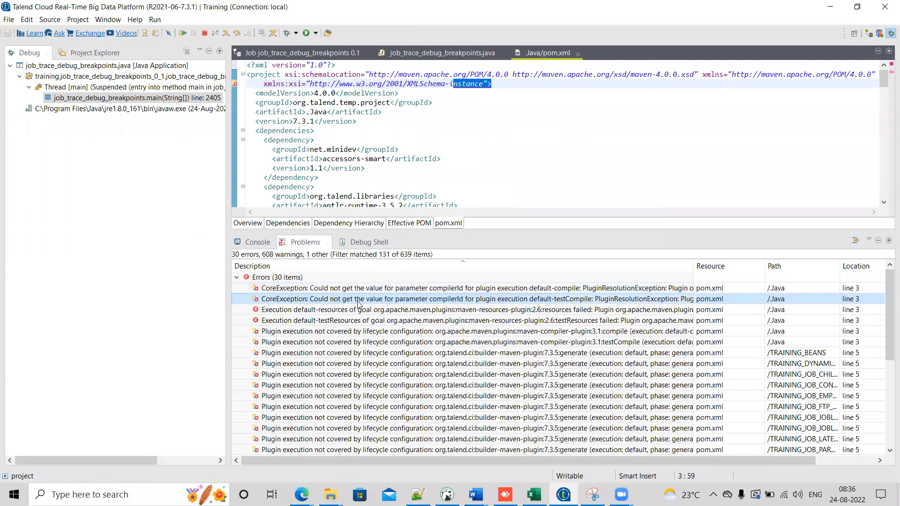
double_click(358, 310)
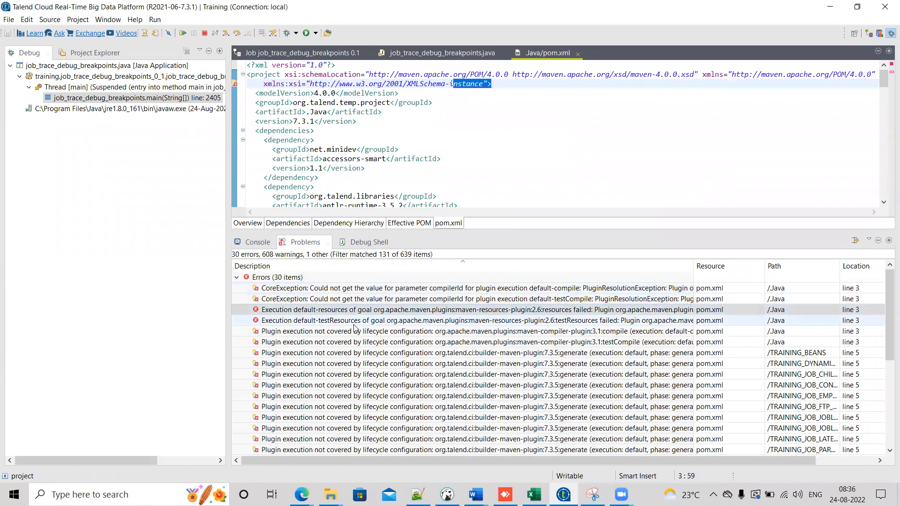
click(354, 323)
double_click(349, 353)
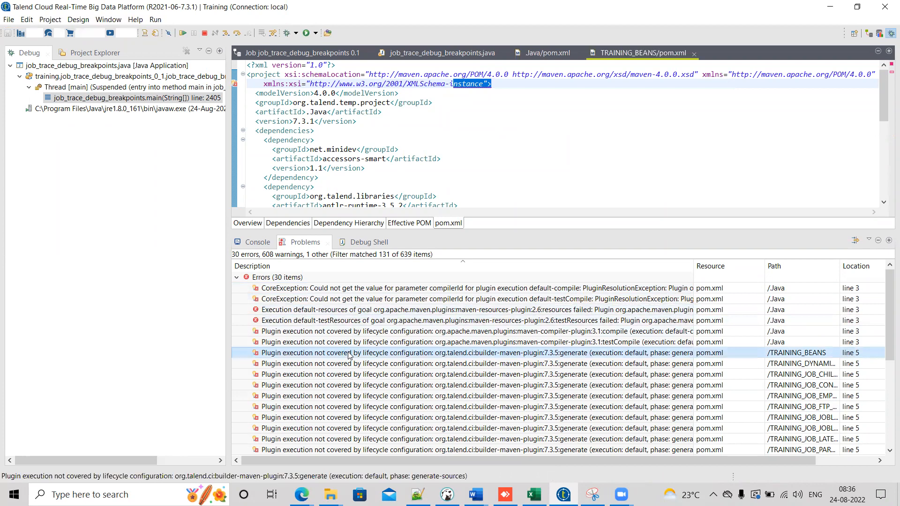
double_click(331, 364)
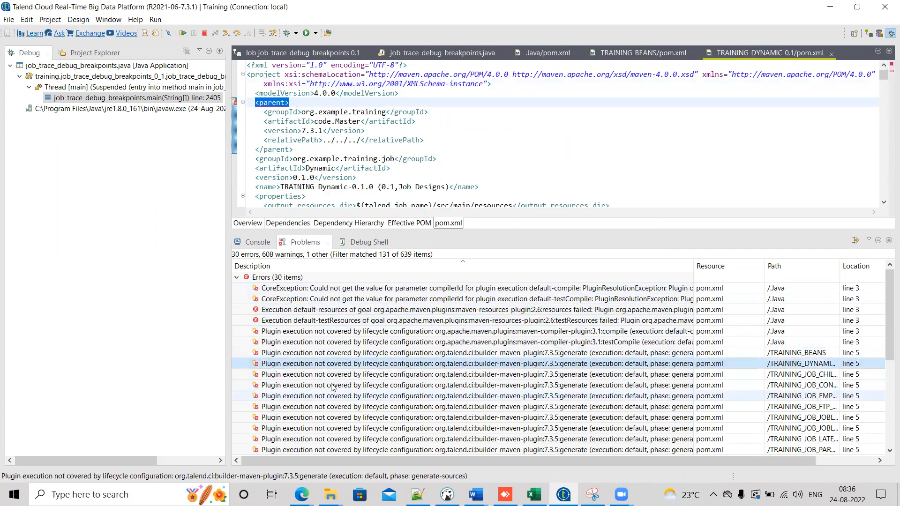
double_click(332, 374)
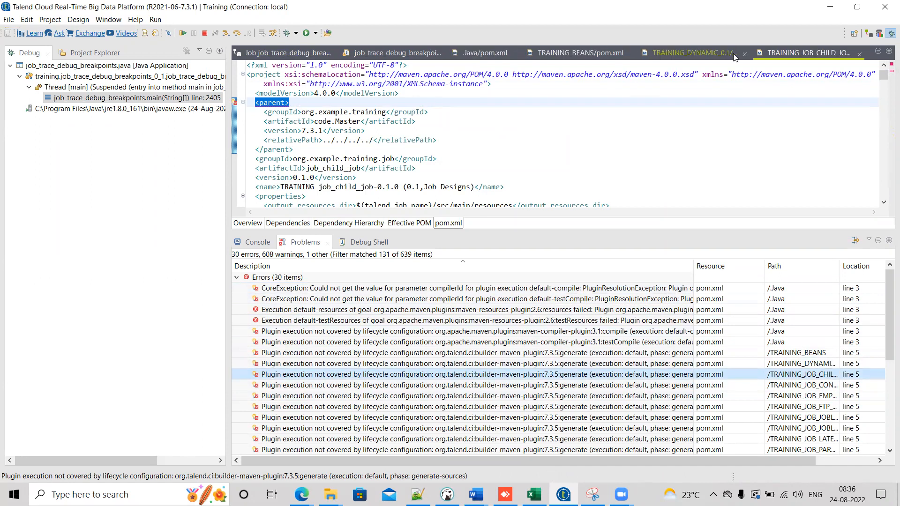
Step: Close the opened pom.xml and job code tabs and return to the Integration perspective
click(859, 54)
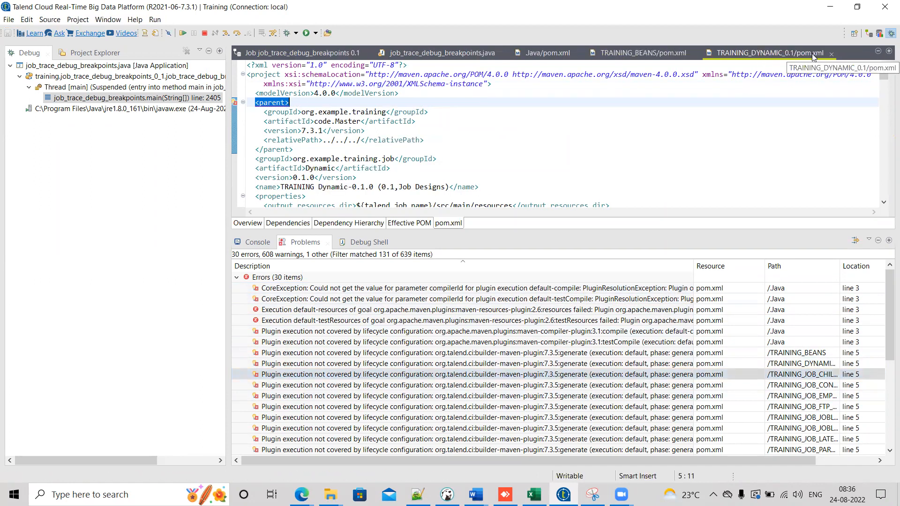
click(831, 52)
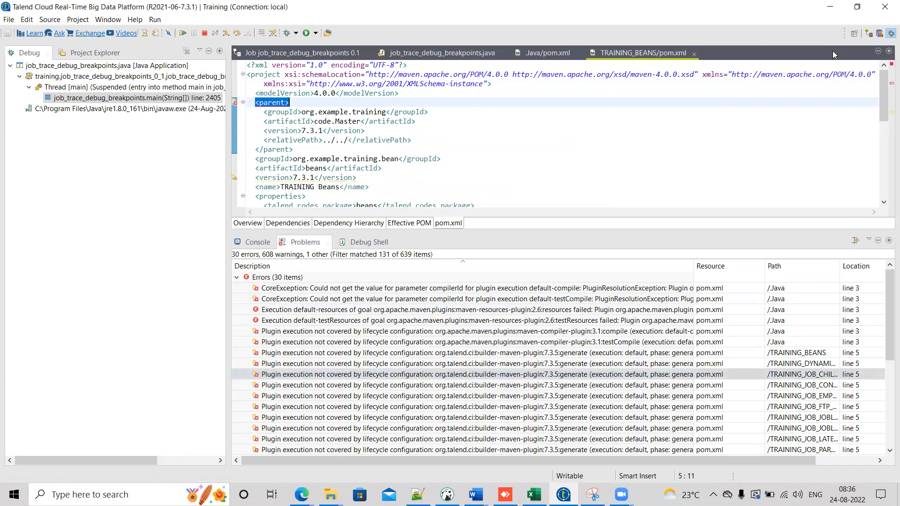
click(694, 54)
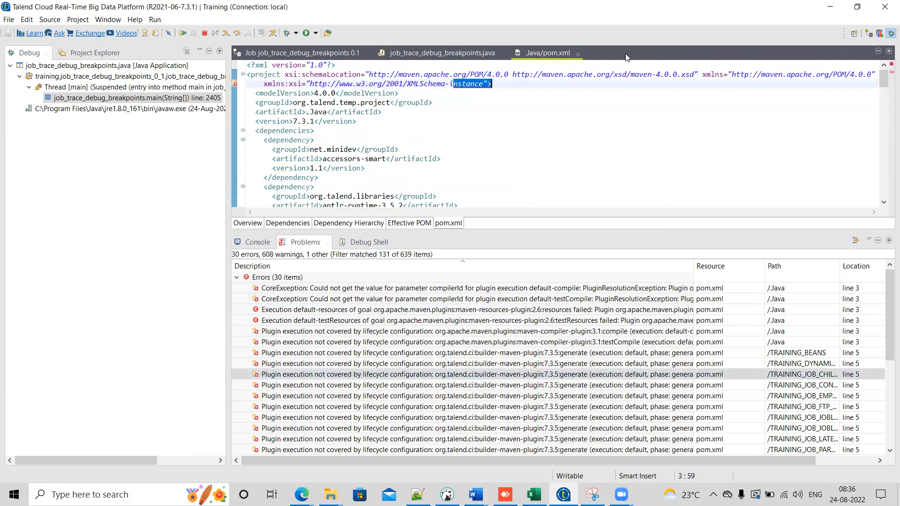
click(578, 55)
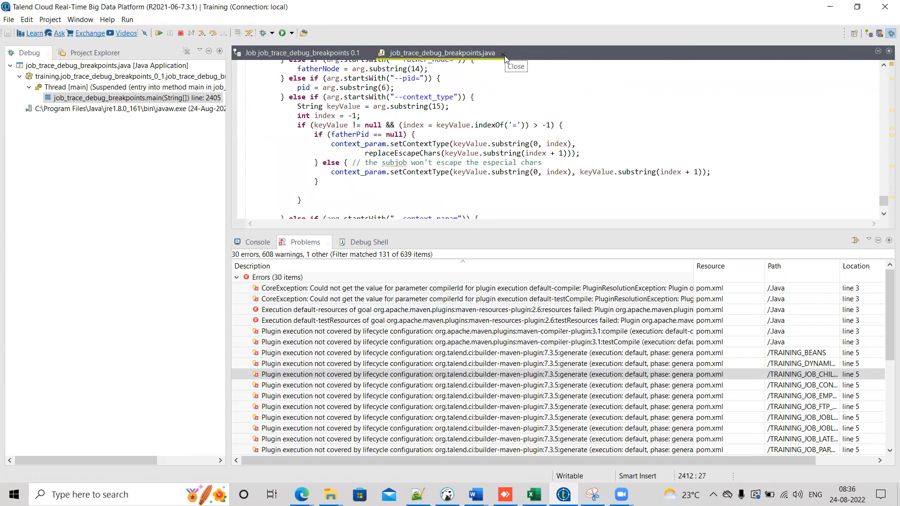
click(501, 53)
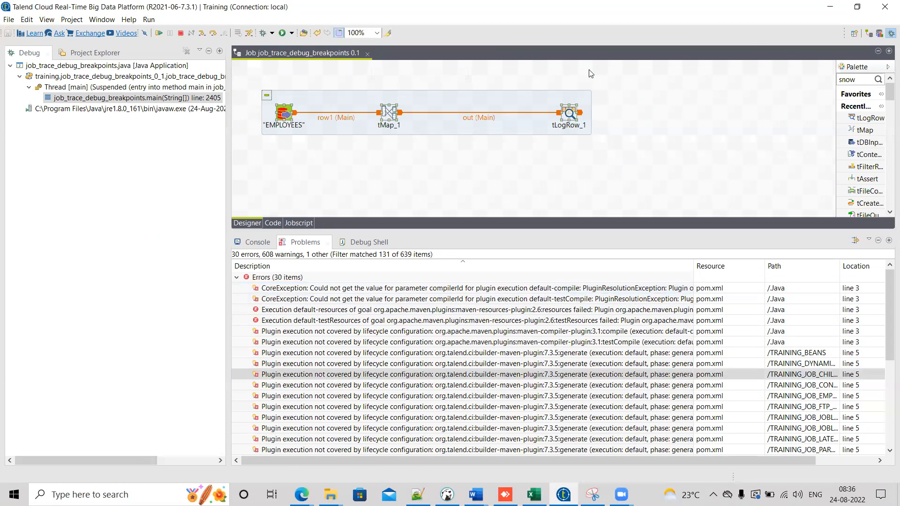
click(868, 35)
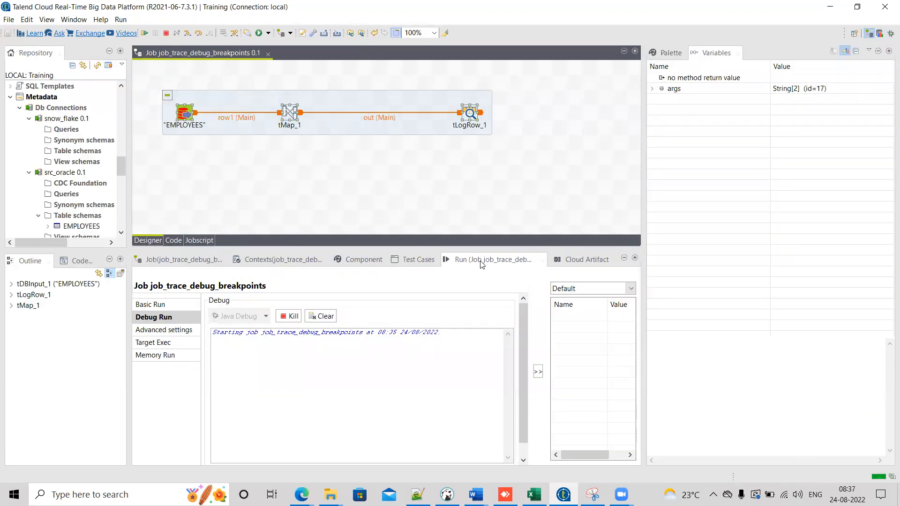
Step: Kill the Java debug run and clear the debug console output
click(291, 315)
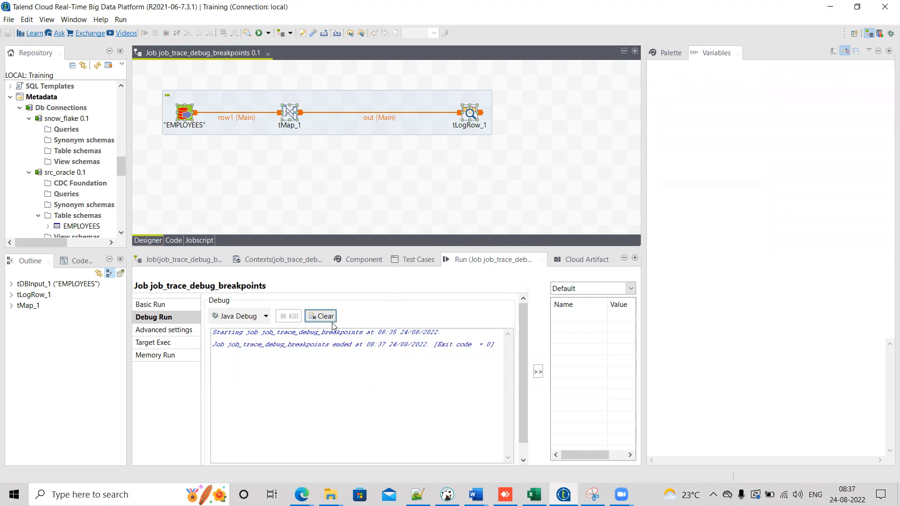
click(320, 316)
click(265, 316)
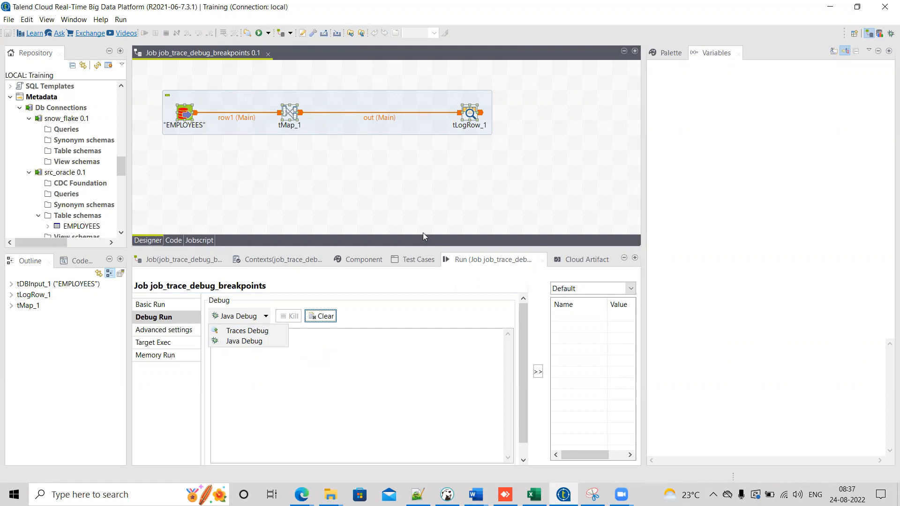
click(347, 194)
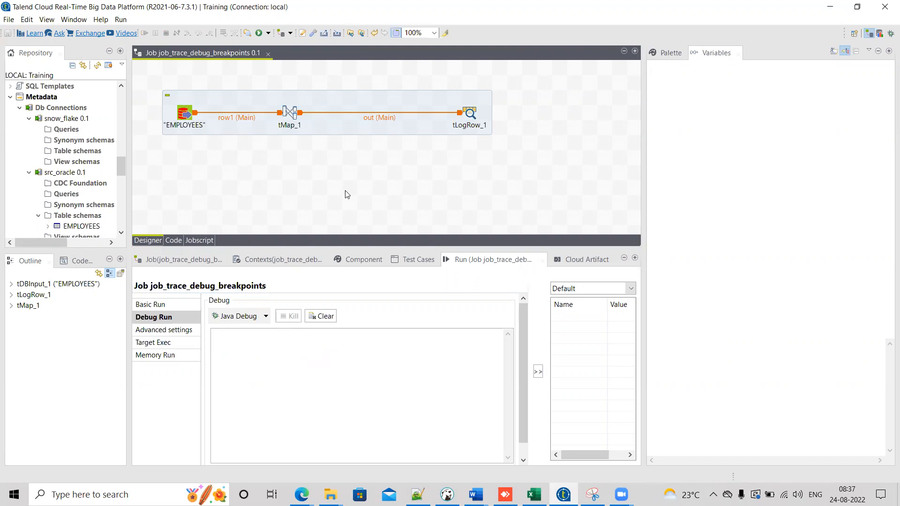
Step: Show the Basic Run settings and enlarge the Repository and Designer panels
click(175, 306)
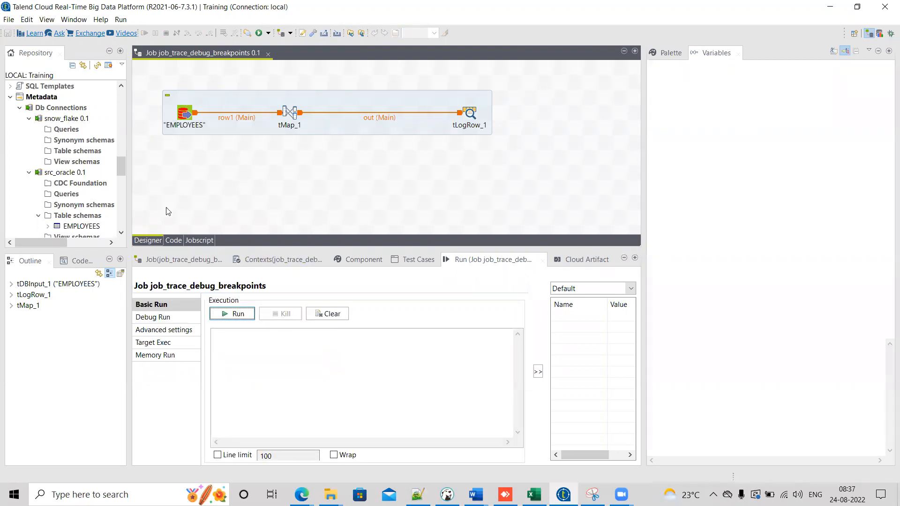
drag(129, 204, 182, 205)
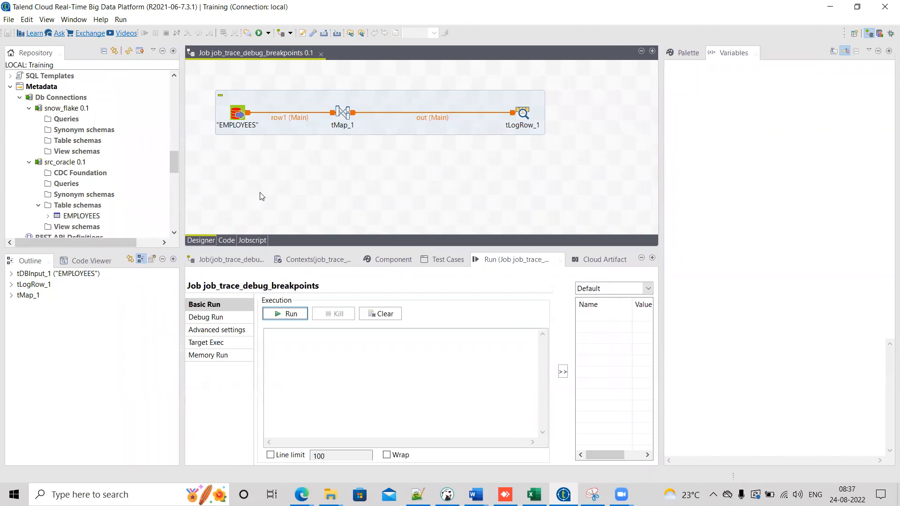
drag(480, 246, 474, 270)
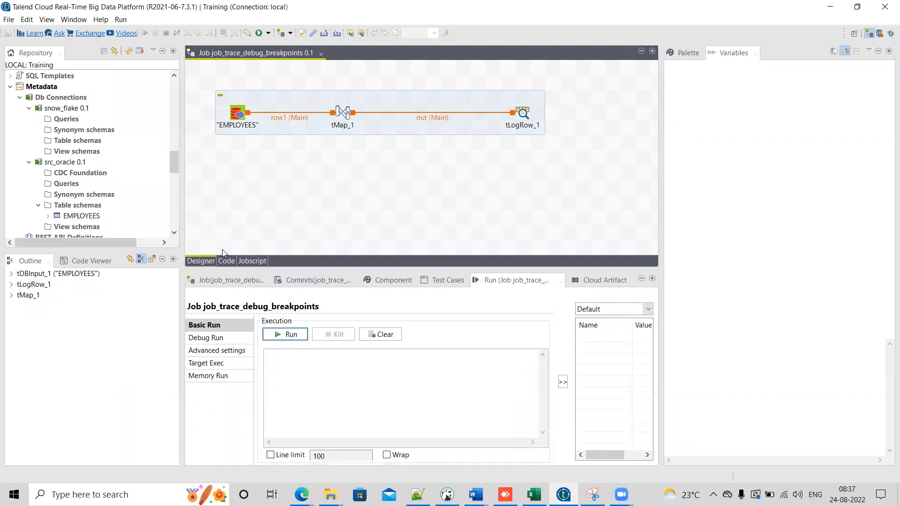
drag(123, 251, 123, 273)
drag(495, 271, 495, 291)
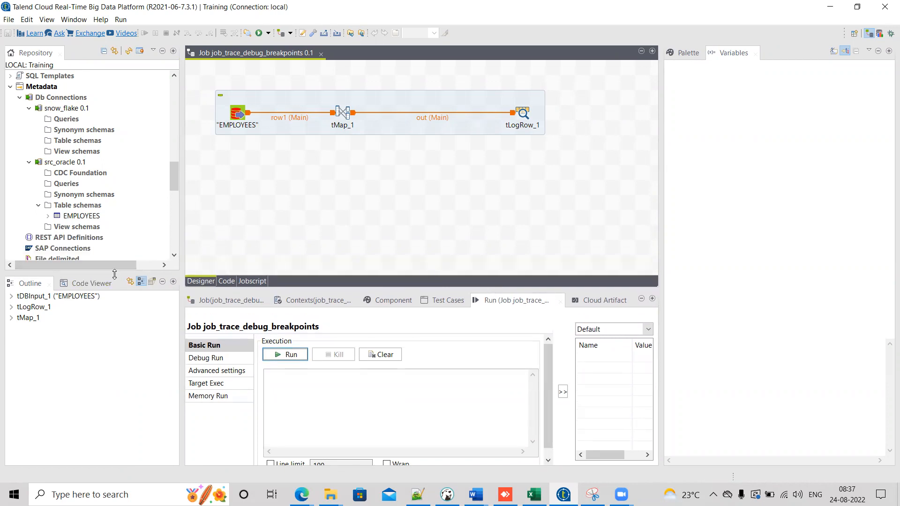
drag(114, 274, 114, 293)
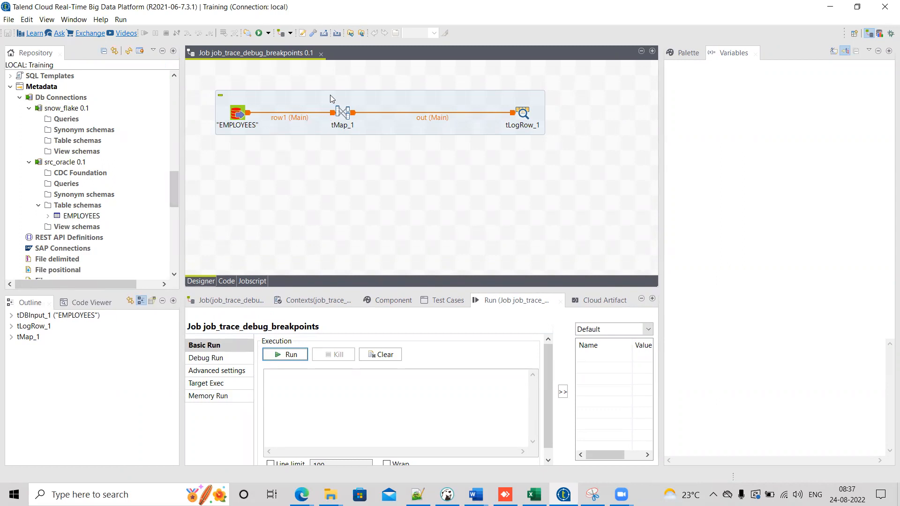
Step: Open the breakpoint setup of the row1 connection between EMPLOYEES and tMap_1
click(284, 119)
click(423, 120)
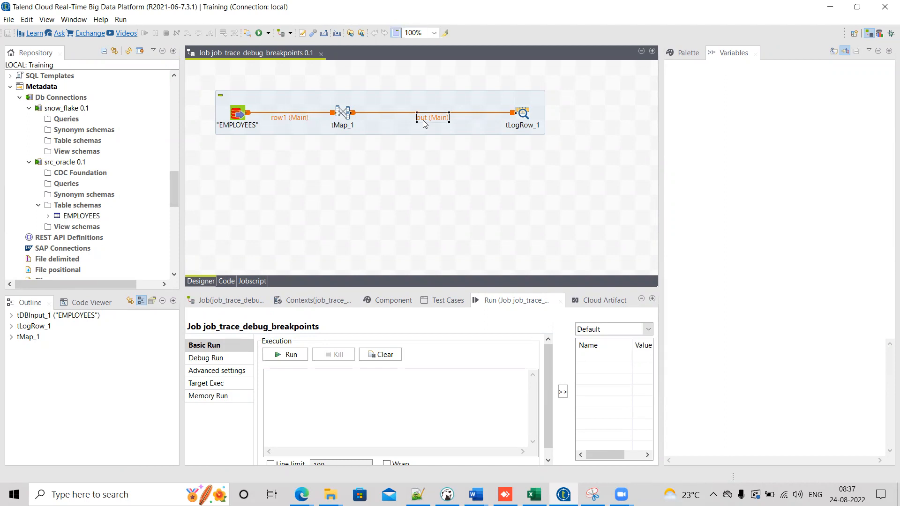
click(293, 120)
click(438, 117)
click(286, 120)
click(239, 111)
click(520, 115)
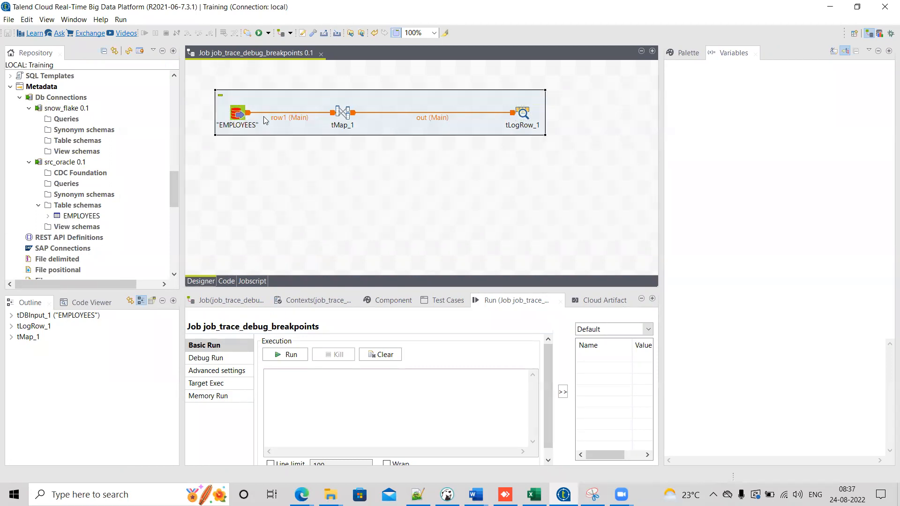
right_click(280, 117)
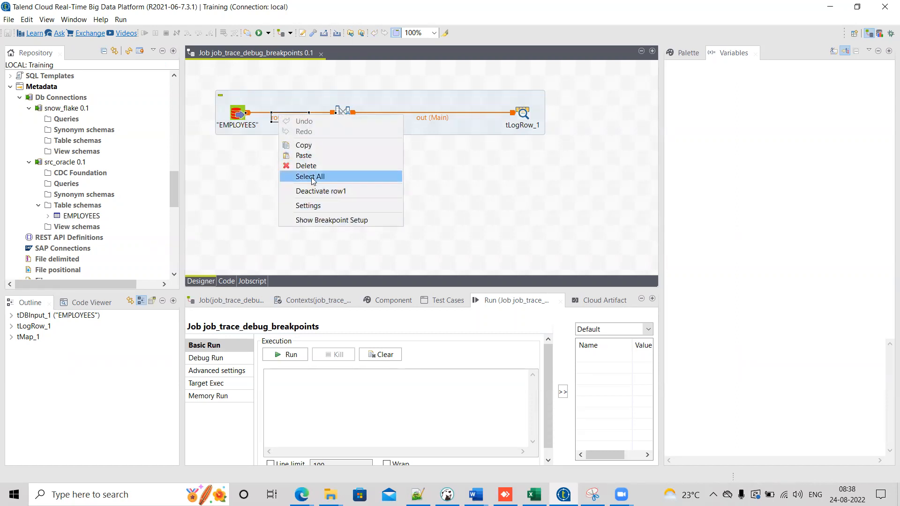
click(312, 220)
drag(383, 287, 391, 184)
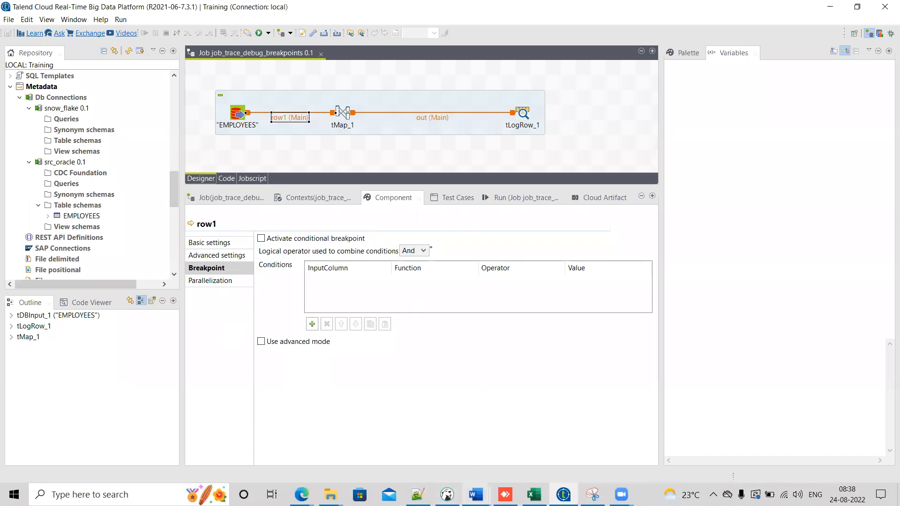
Step: Switch to the Word notes and finish the 'Java debug' list item
click(476, 495)
click(592, 462)
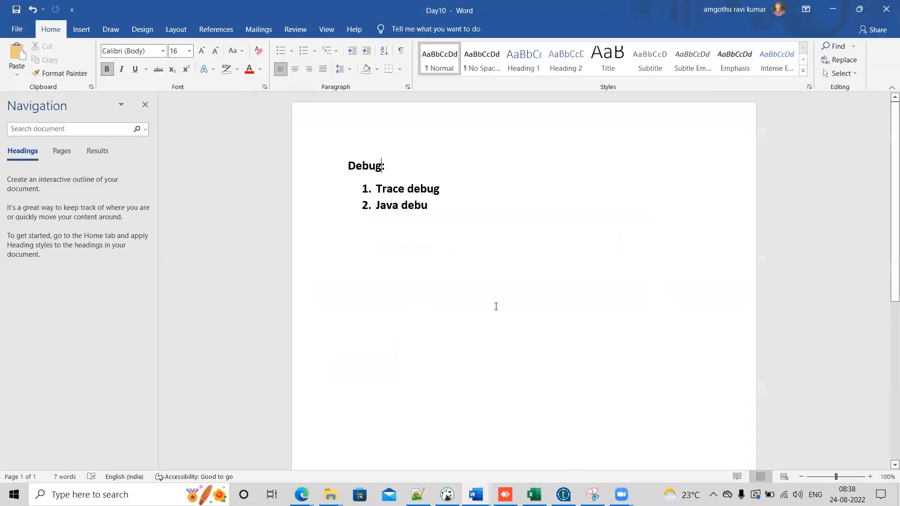
click(496, 307)
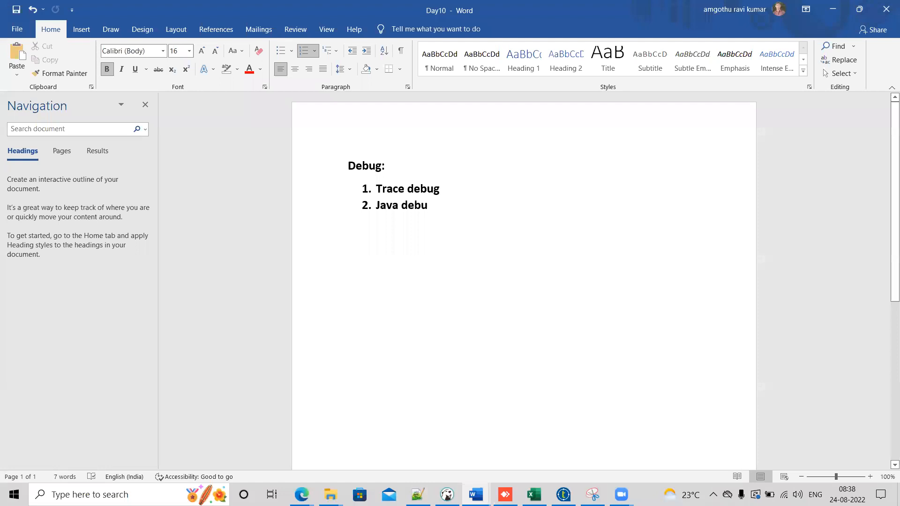
text(g)
key(Return)
Step: Add the note 'Breakpoint → stop the talend job execution on a particular condition' below the list
key(Return)
text(Break)
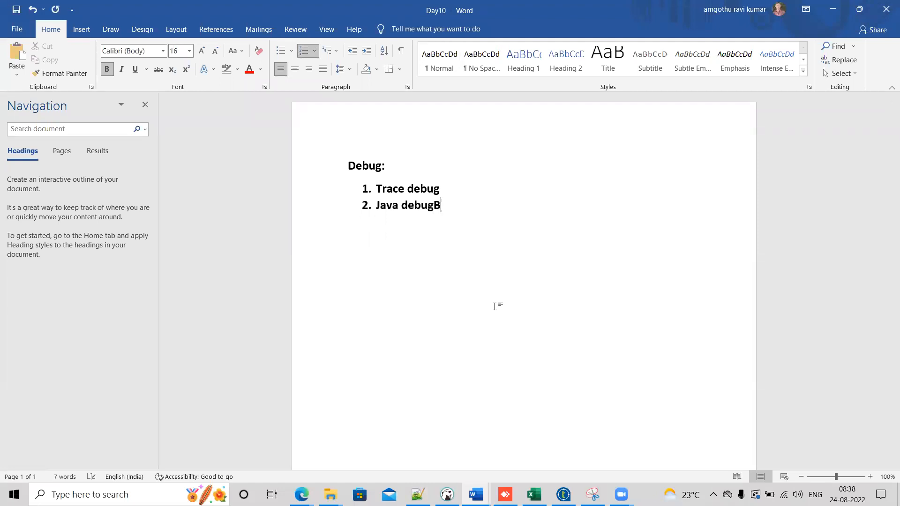
key(BackSpace)
key(BackSpace)
key(BackSpace)
key(BackSpace)
key(BackSpace)
key(BackSpace)
key(Return)
key(Return)
text(Bre)
text(akpoin)
text(t ->)
text( It)
key(BackSpace)
text(stop the talend )
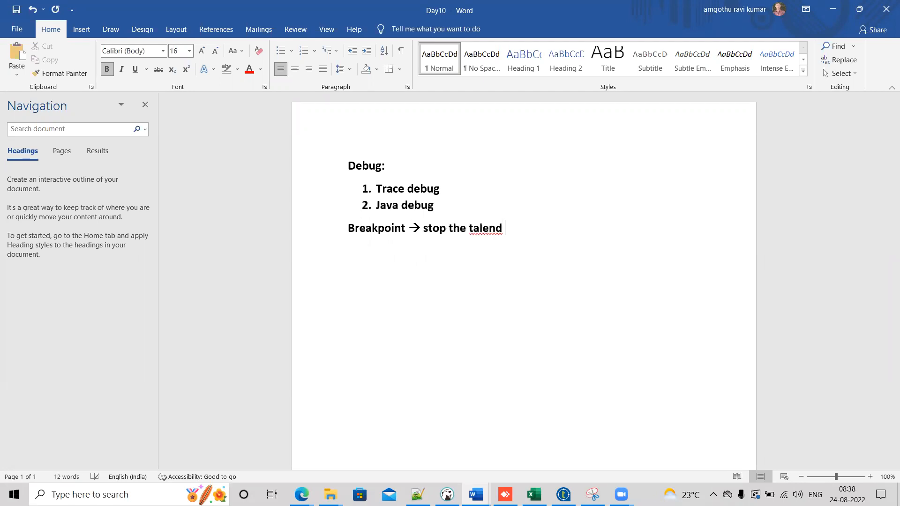
text(job execution on a particular condition)
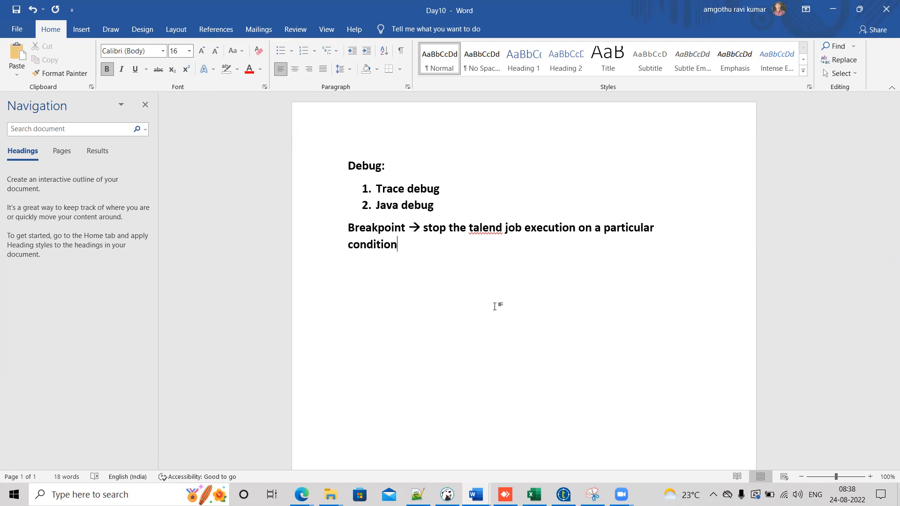
Step: Switch back to Talend and reposition the tMap_1 and tLogRow_1 components on the canvas
key(alt+Tab)
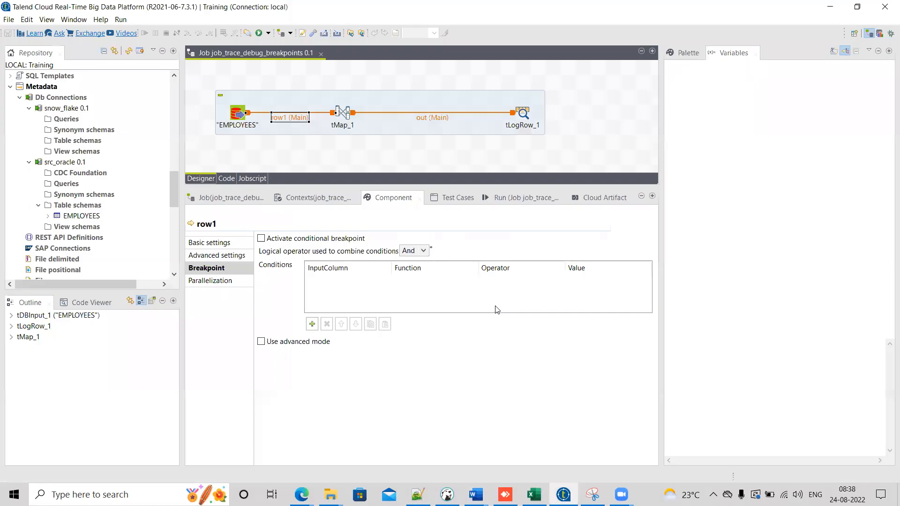
drag(523, 115, 470, 118)
drag(342, 113, 372, 113)
Step: Review the row1 connection's schema and Breakpoint settings
click(305, 119)
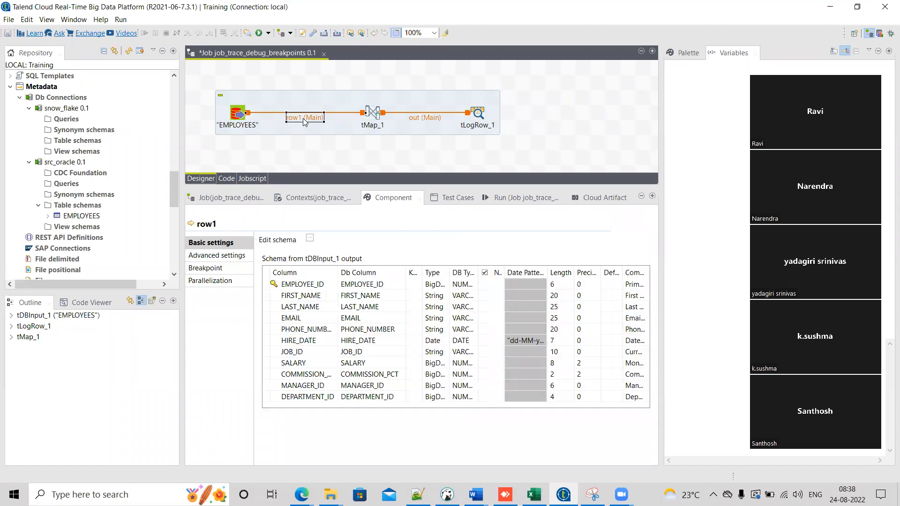
click(212, 270)
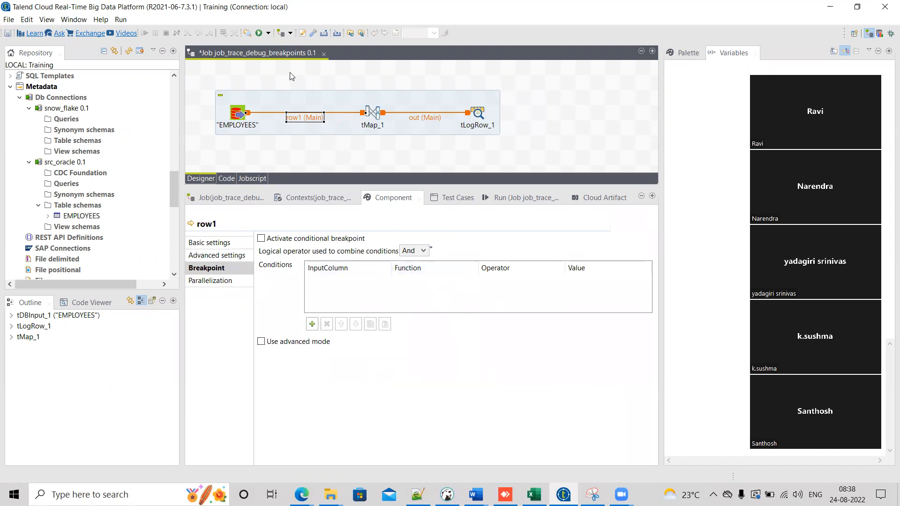
drag(199, 82, 264, 129)
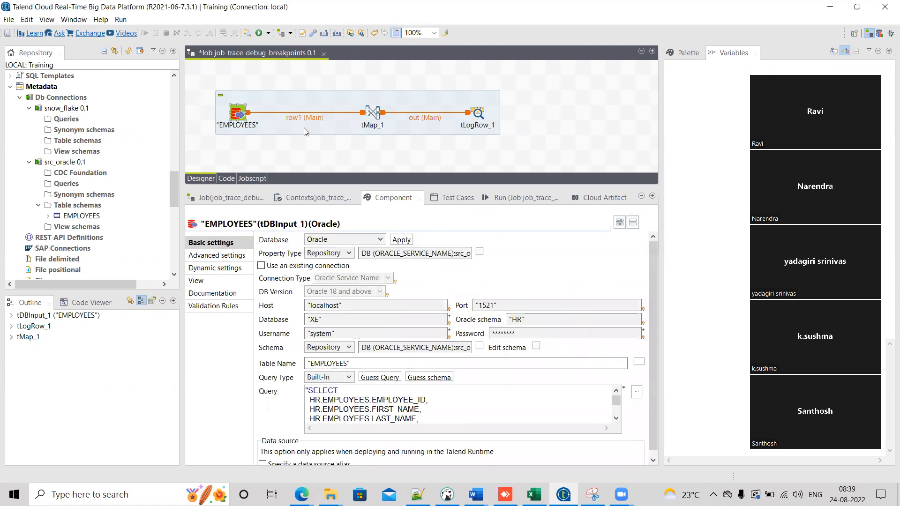
click(312, 118)
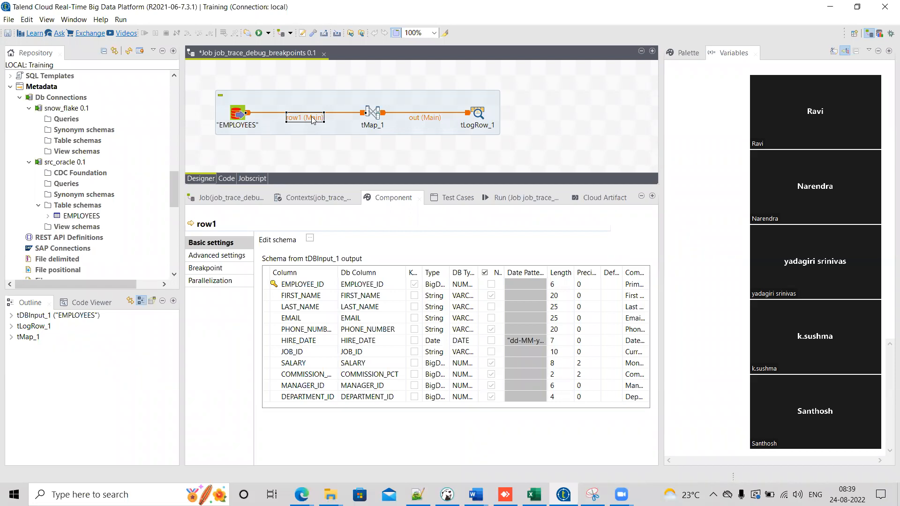
Step: Open the tMap_1 mapping editor
click(376, 116)
double_click(376, 117)
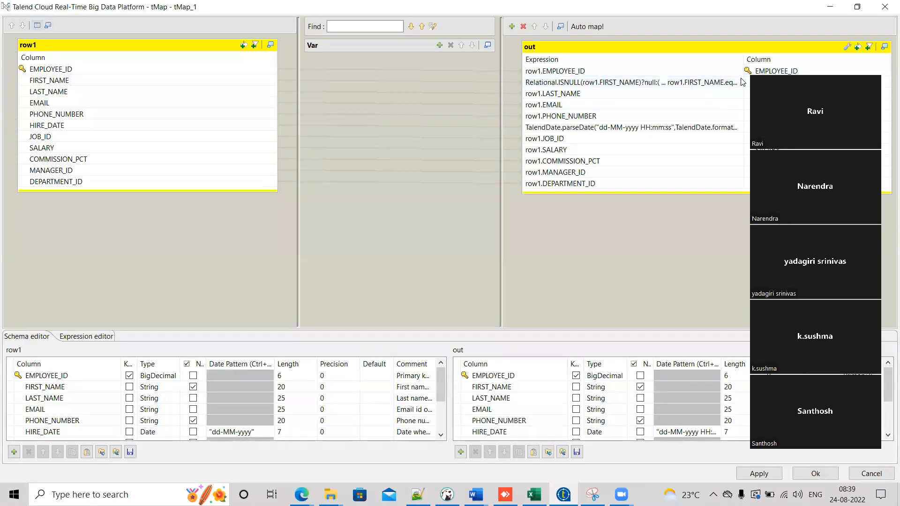
Step: Examine the FIRST_NAME output expression in the tMap expression editor, then close the mapping editor without changes
click(675, 84)
click(94, 337)
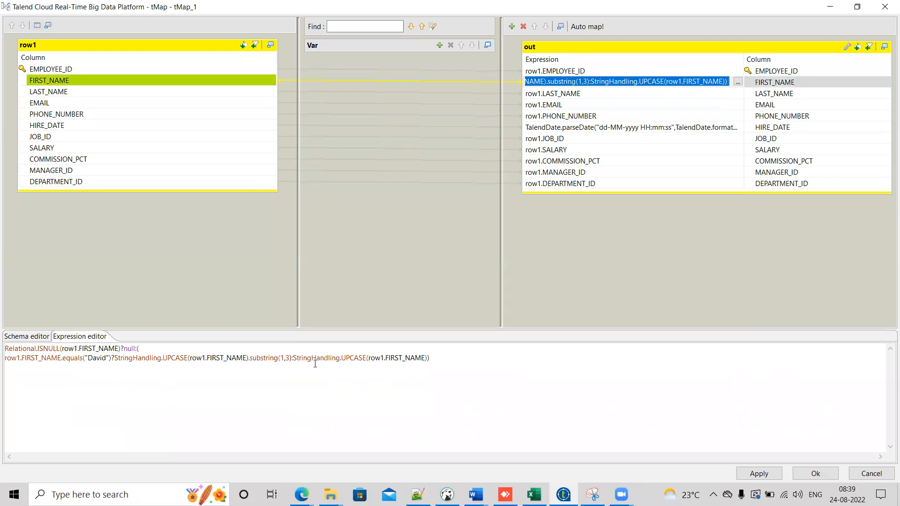
double_click(104, 357)
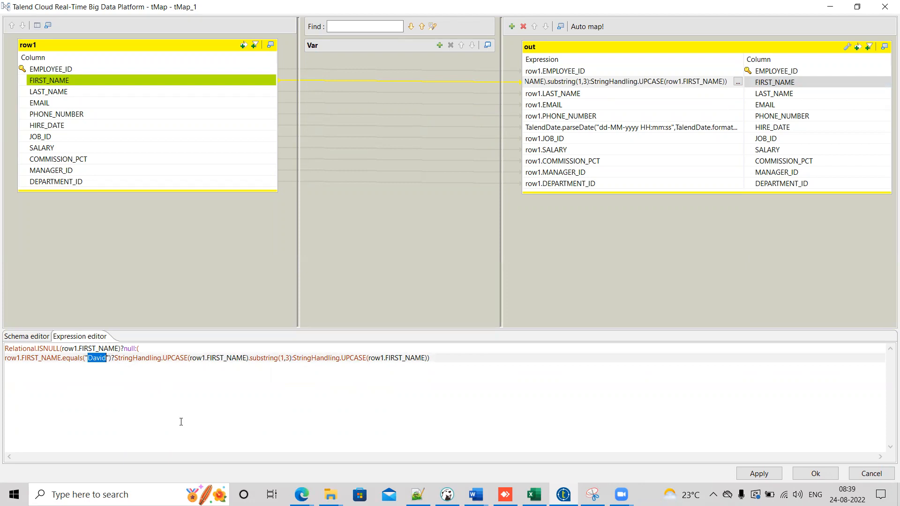
click(872, 474)
click(299, 119)
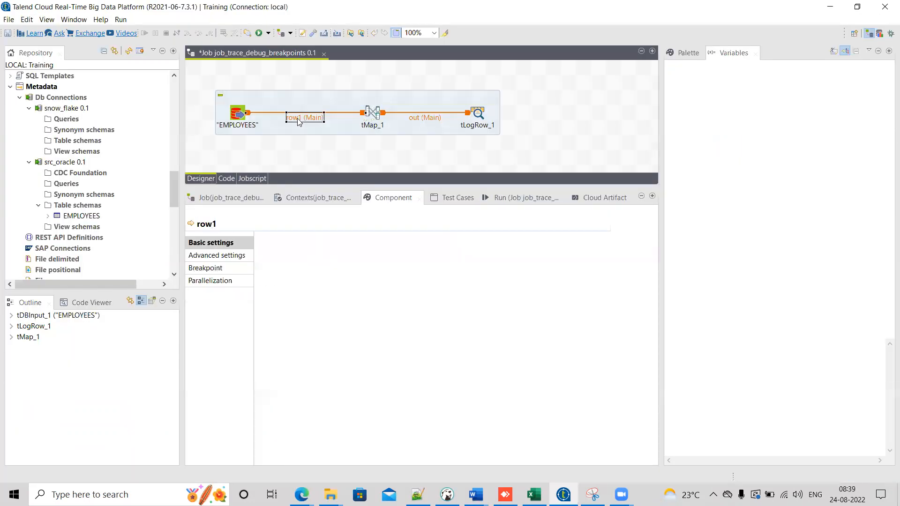
click(214, 268)
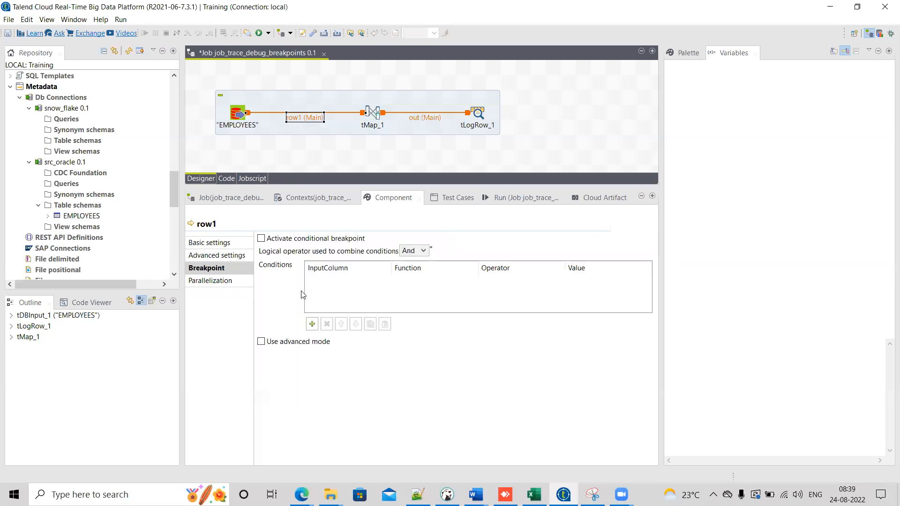
click(312, 324)
click(388, 283)
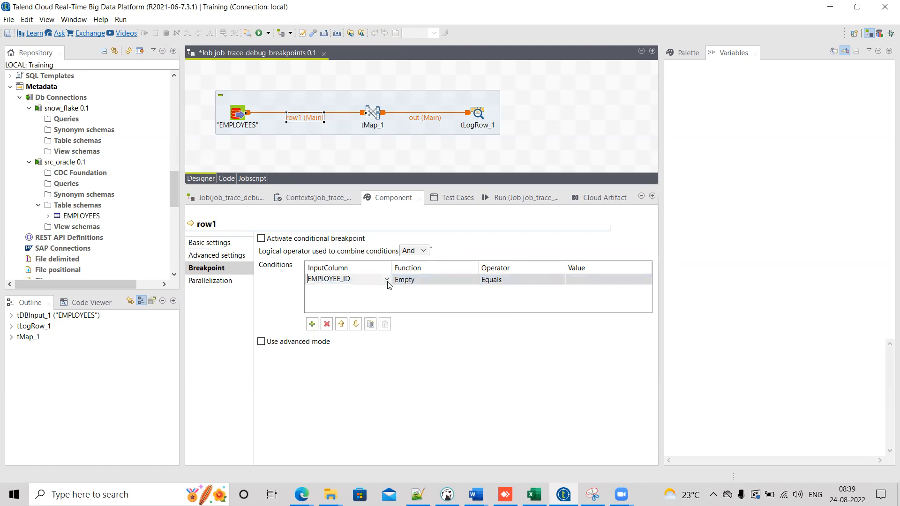
click(386, 280)
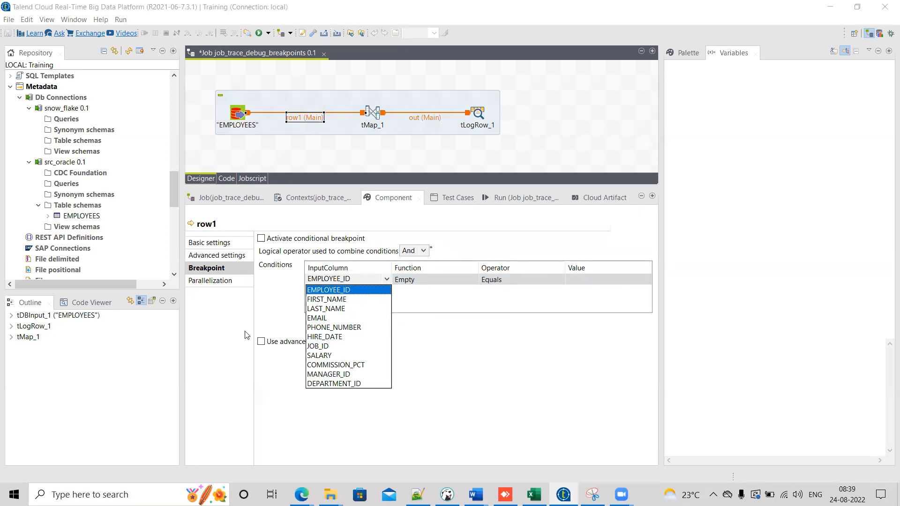
click(281, 308)
click(328, 325)
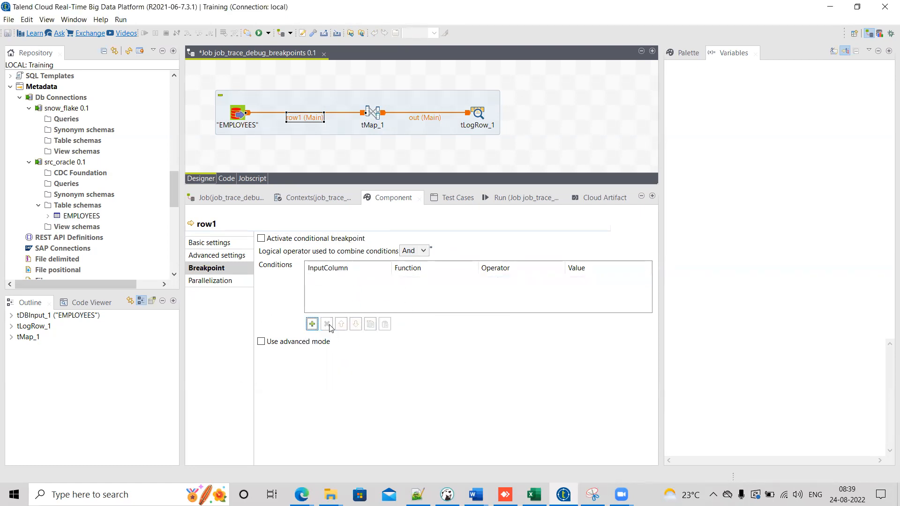
Step: Open the row1 connection's breakpoint setup and add a conditional breakpoint condition on the FIRST_NAME input column
click(298, 120)
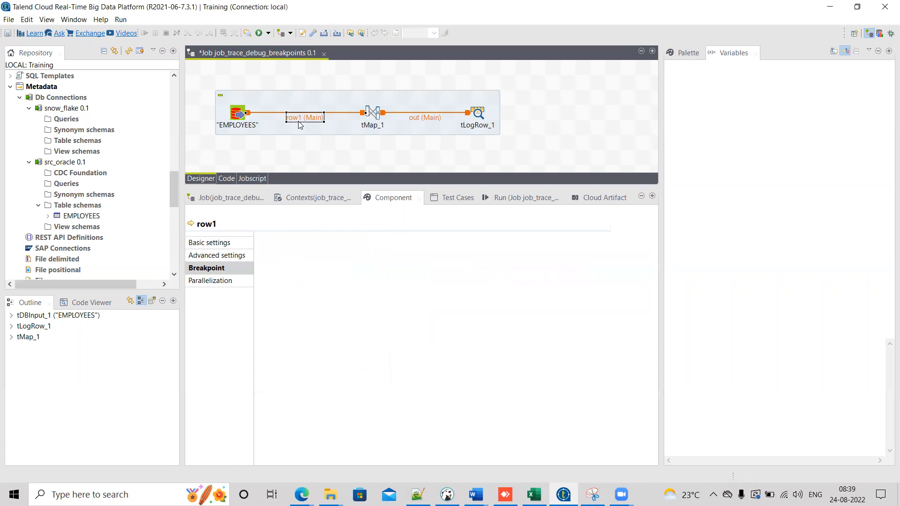
click(274, 141)
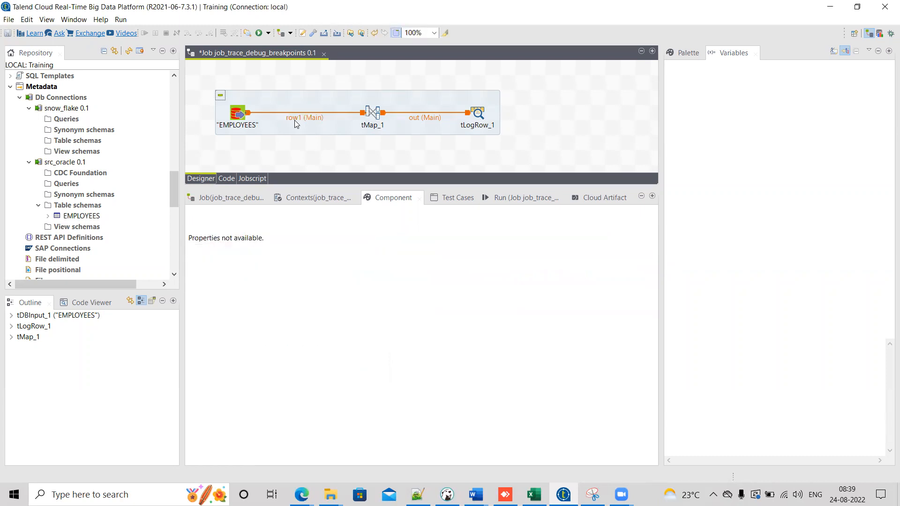
click(300, 120)
right_click(301, 120)
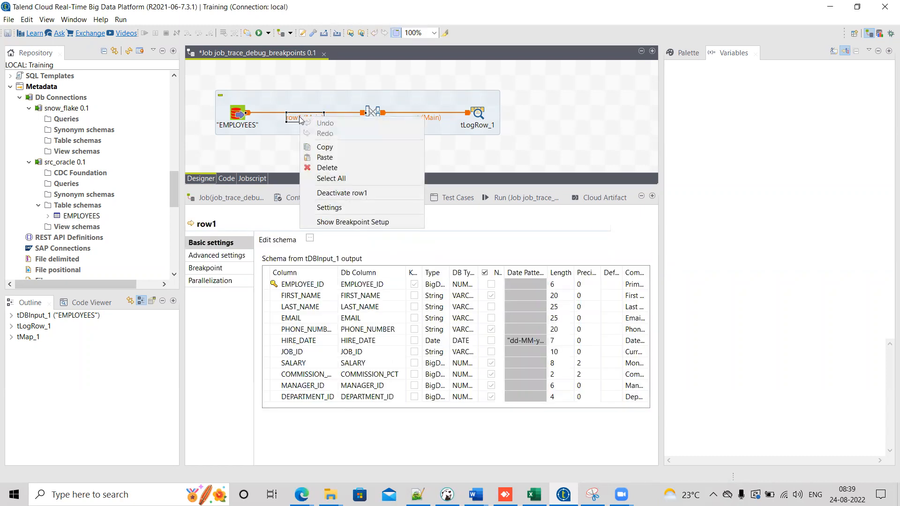
click(346, 222)
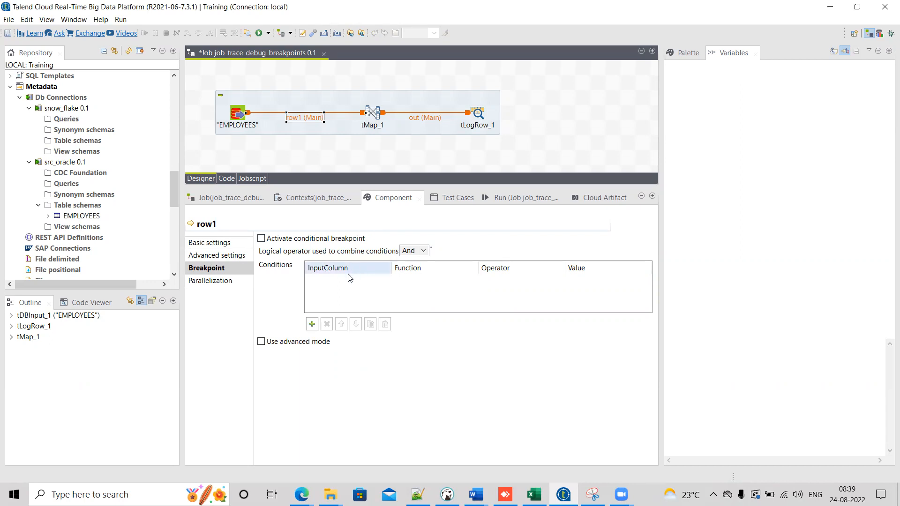
click(288, 242)
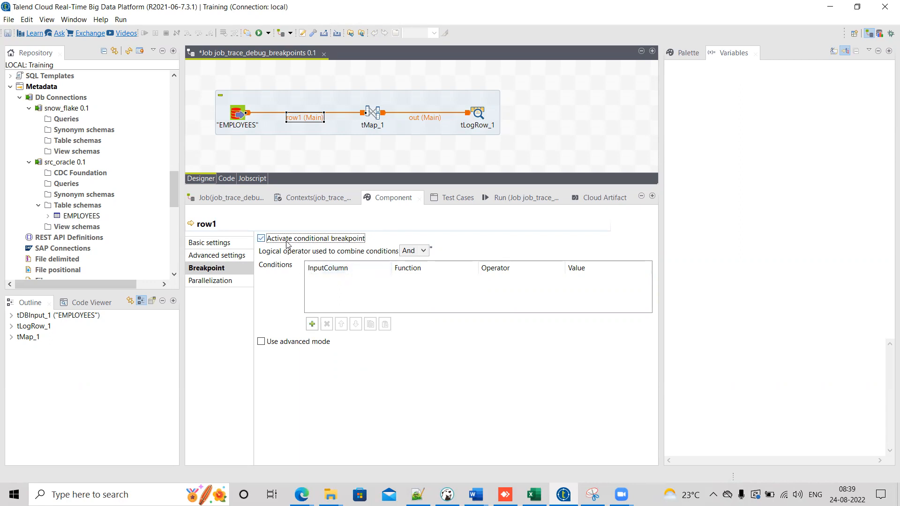
click(288, 243)
click(312, 324)
click(359, 280)
click(386, 280)
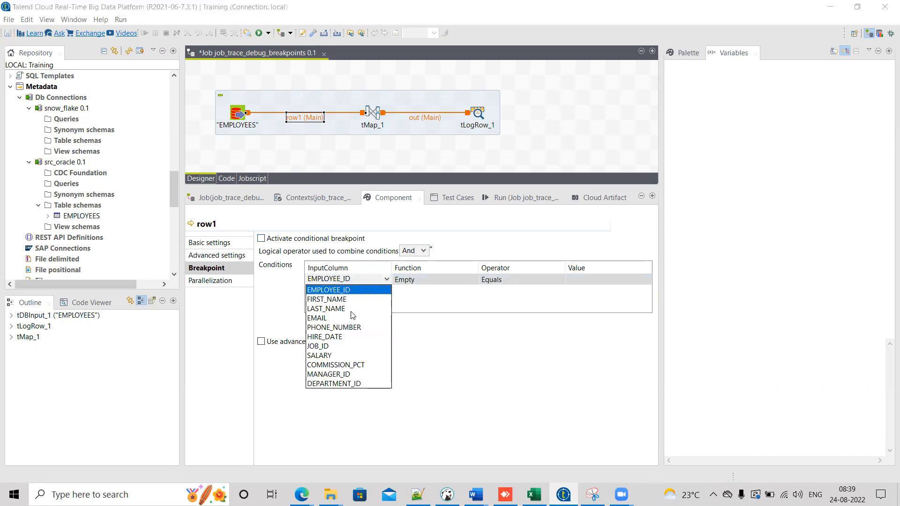
click(339, 298)
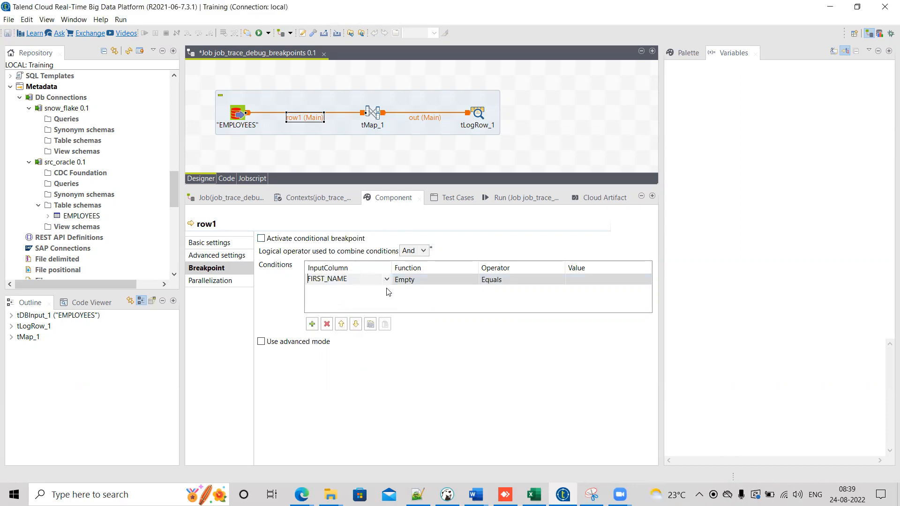
click(371, 293)
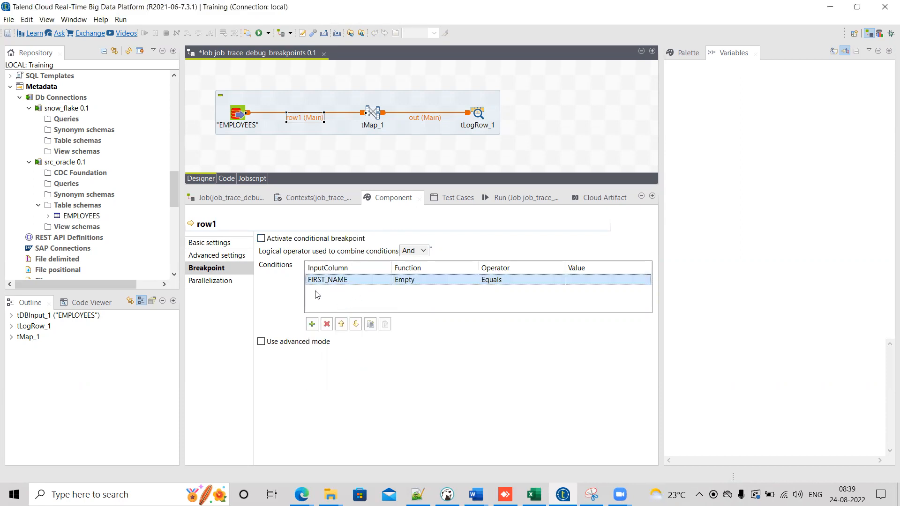
click(460, 283)
Step: Review the available Function and Operator options for the FIRST_NAME breakpoint condition
click(473, 280)
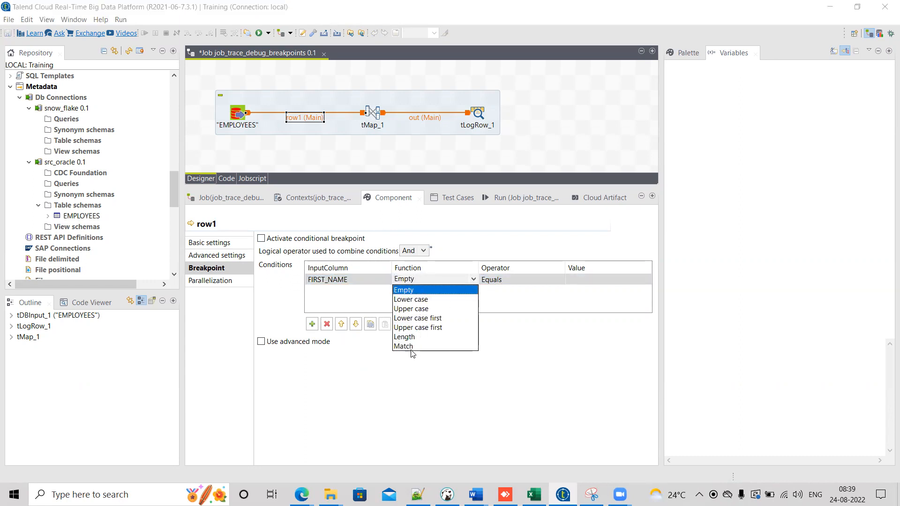
click(473, 282)
click(497, 280)
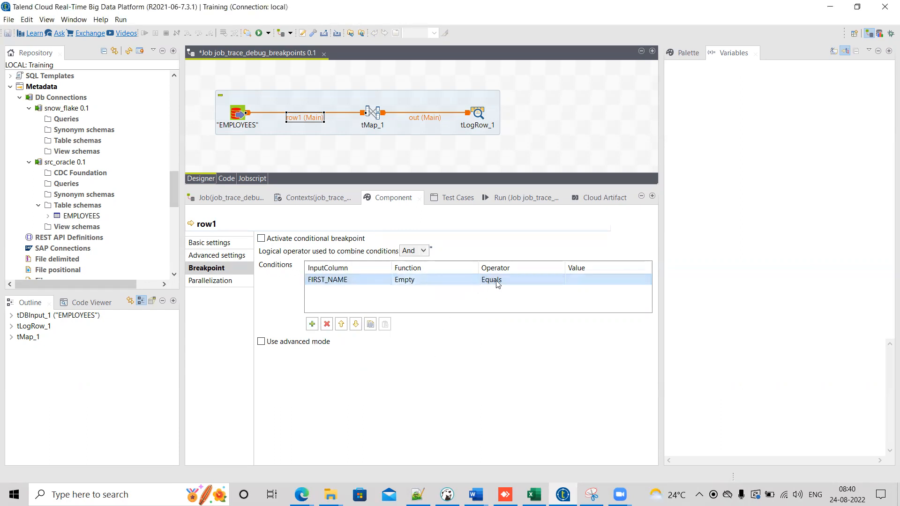
click(559, 281)
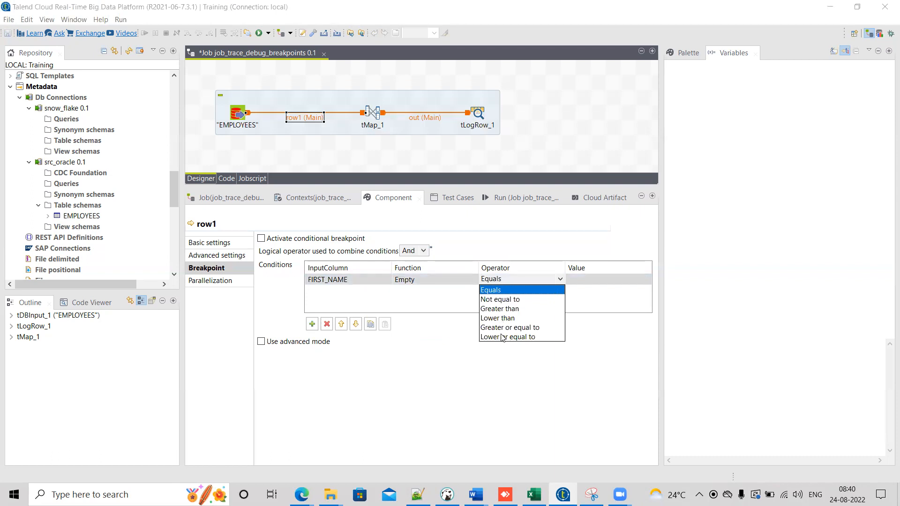
click(453, 310)
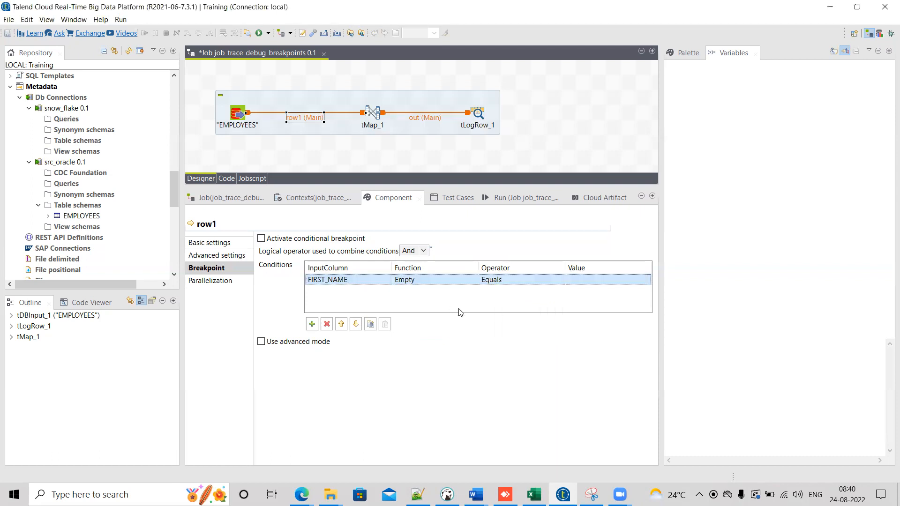
Step: Add a tFilterRow component to the canvas and add an empty condition row to it
click(544, 117)
text(tfilter)
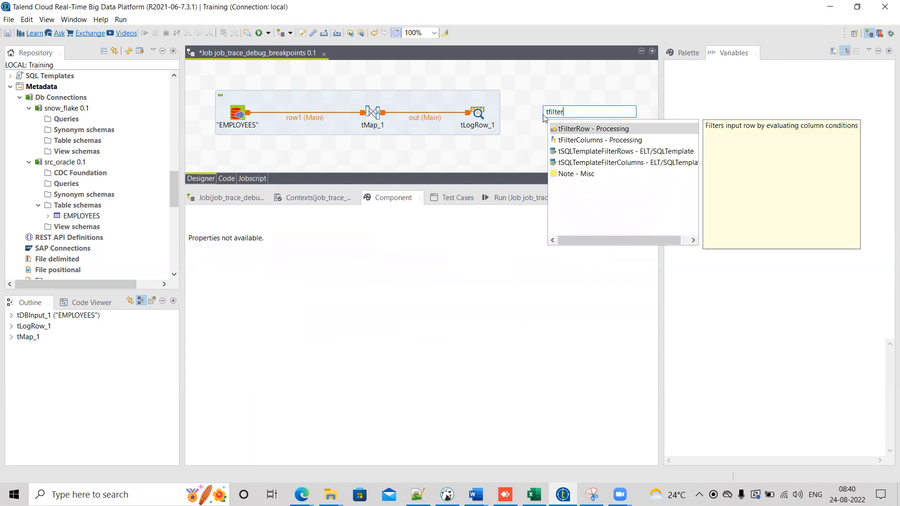
key(Return)
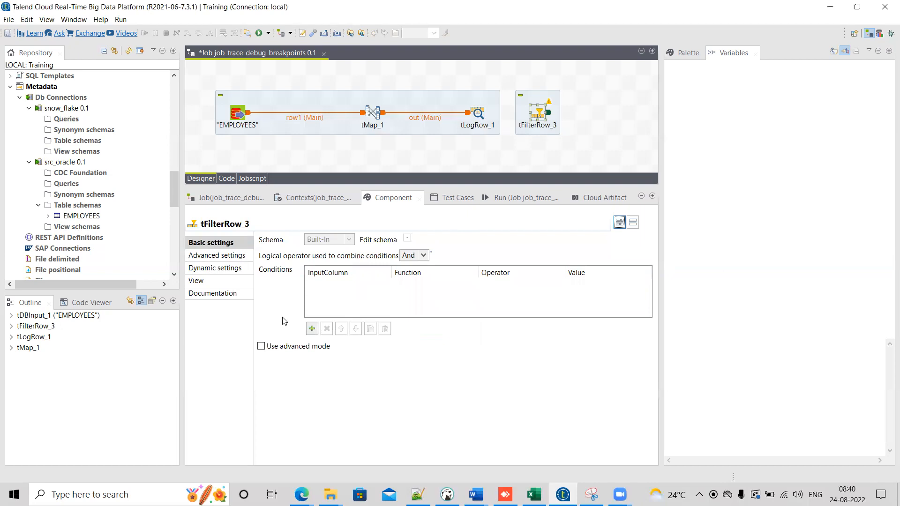
click(311, 329)
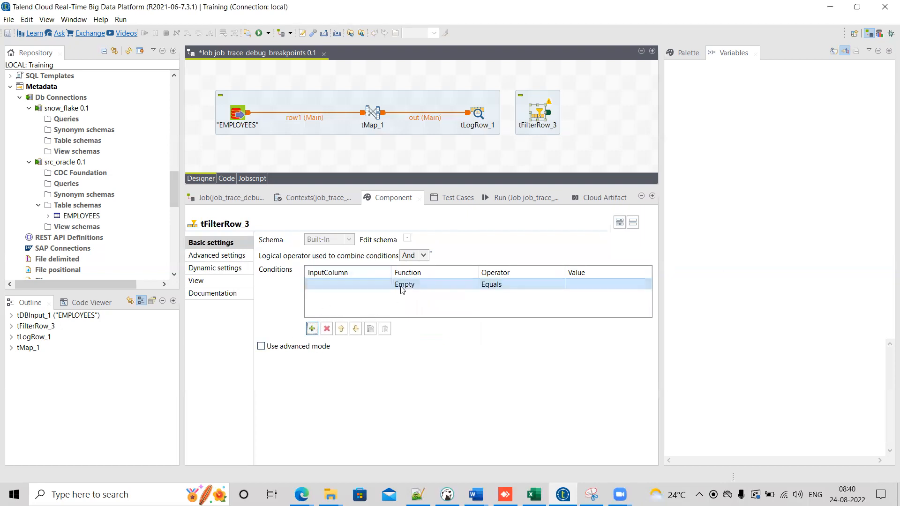
click(300, 118)
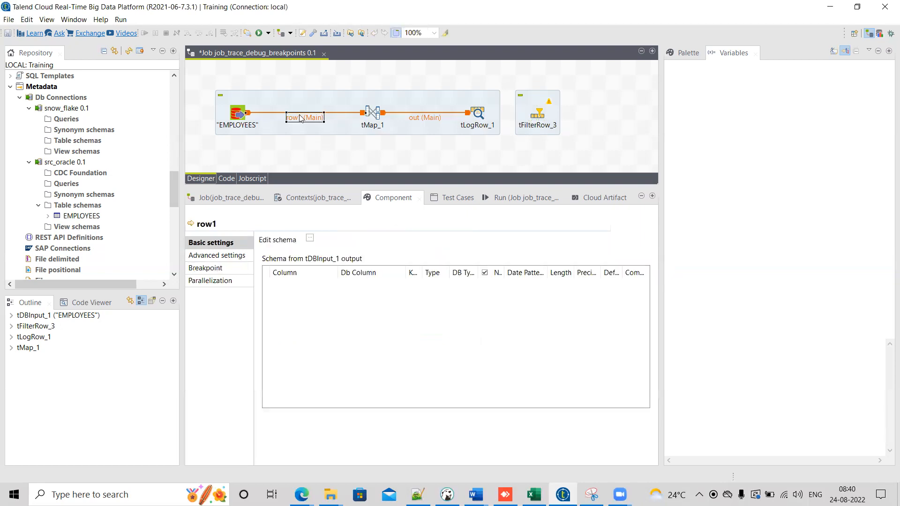
Step: Deactivate the newly added tFilterRow component
click(542, 118)
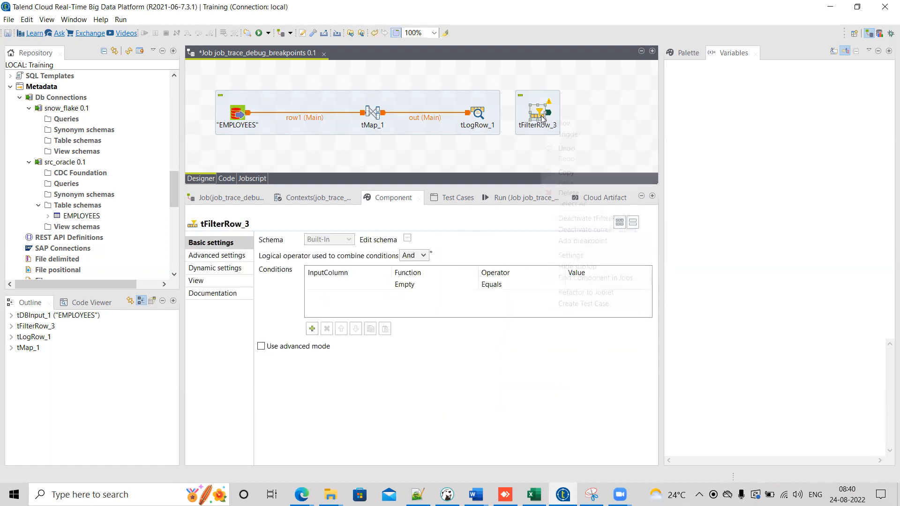
right_click(542, 117)
click(580, 231)
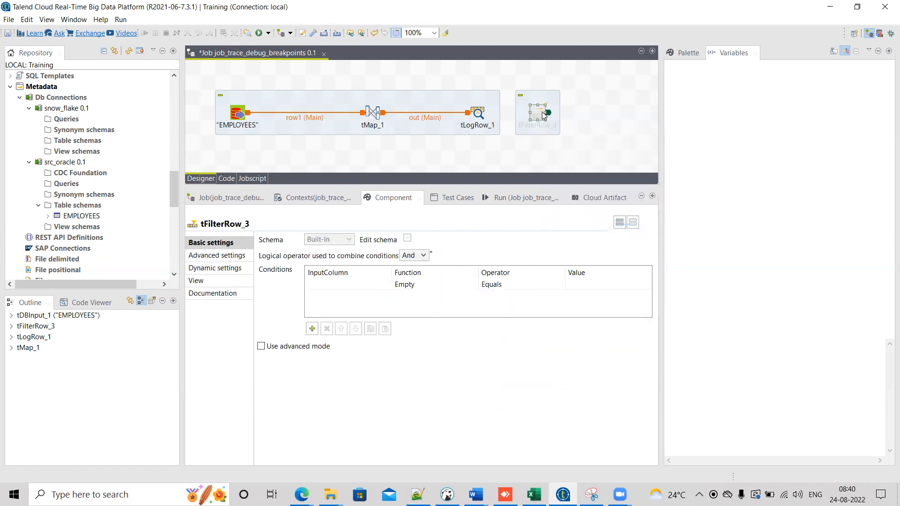
Step: Set the row1 FIRST_NAME breakpoint condition's value to "David" and save the job
click(310, 118)
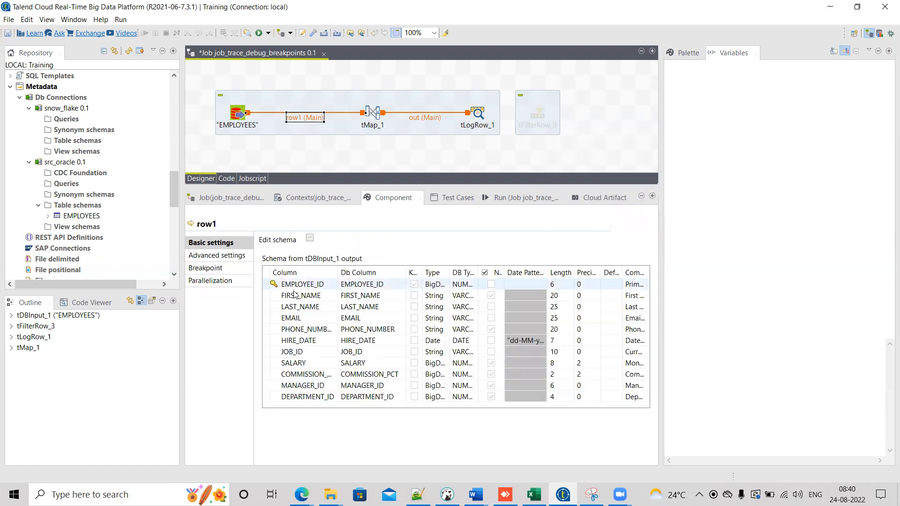
click(207, 268)
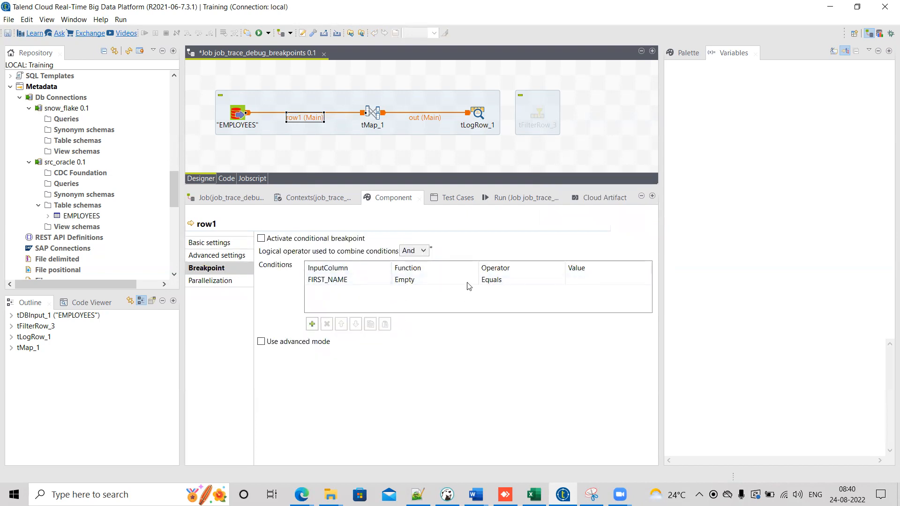
click(582, 280)
text("David)
key(Return)
key(ctrl+s)
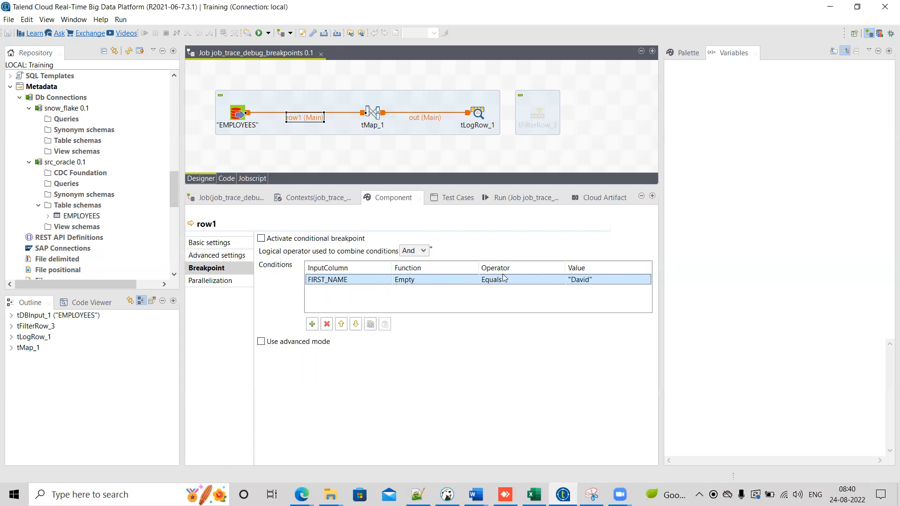
Step: Set the logical operator combining breakpoint conditions to Or
click(425, 251)
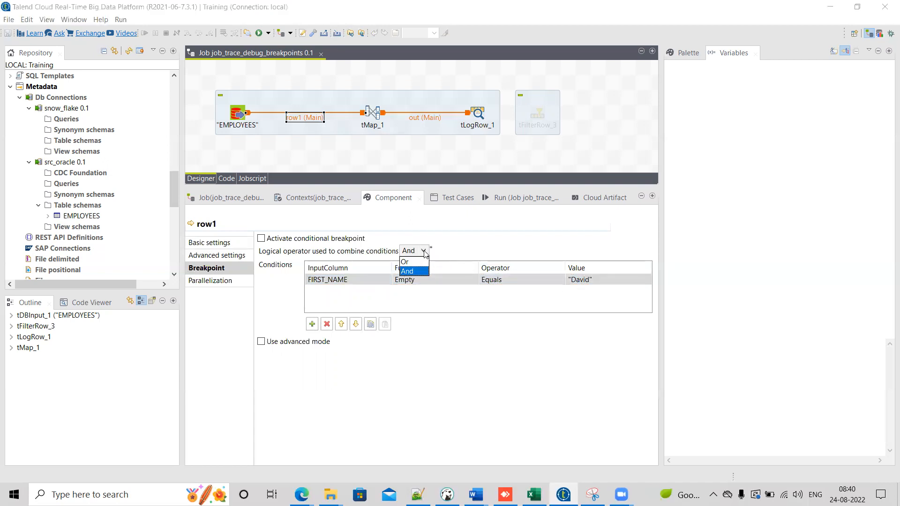
click(415, 264)
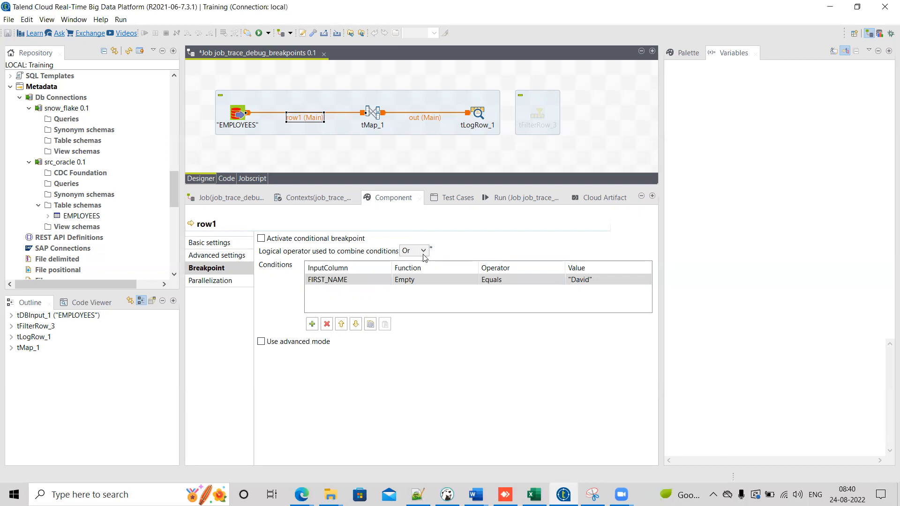
Step: Switch to DBeaver to inspect employee first names in the EMPLOYEES query results, then return to Talend
key(alt+Tab)
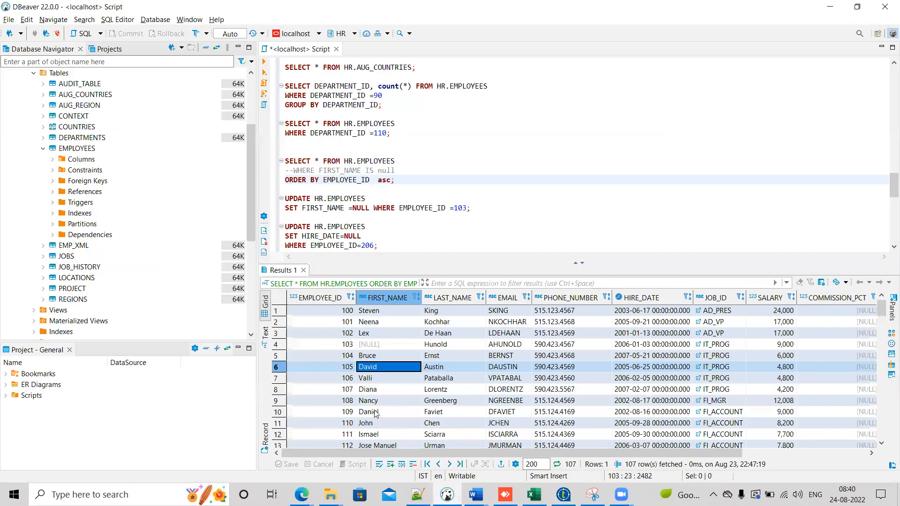
double_click(386, 435)
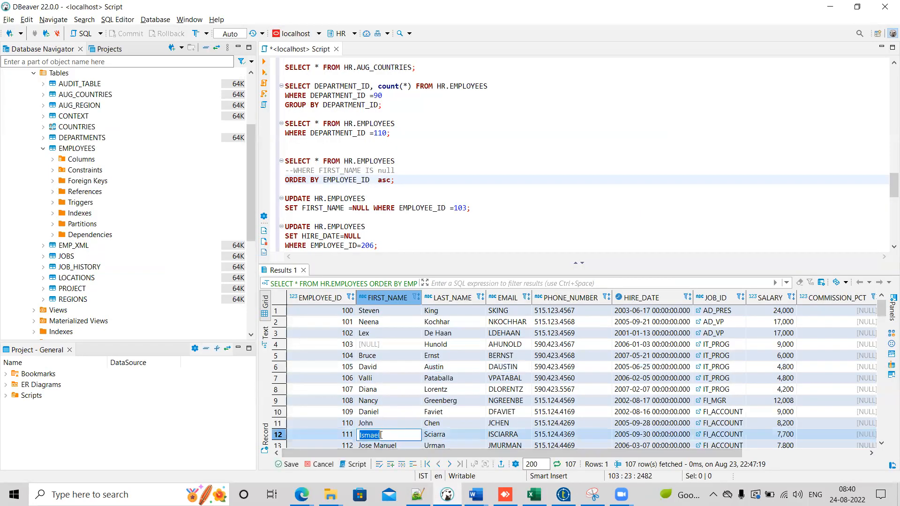
drag(385, 436, 355, 438)
key(alt+Tab)
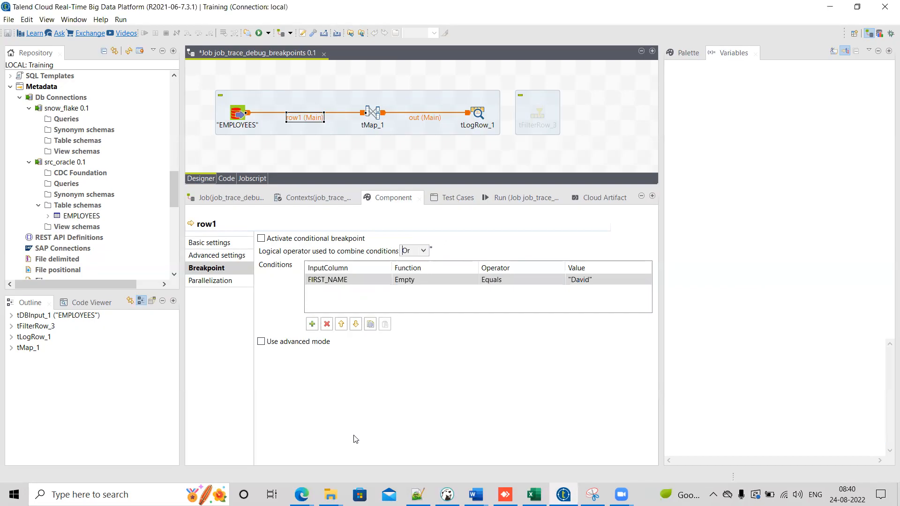
Step: Add a second breakpoint condition on row1 using the FIRST_NAME input column
click(311, 324)
click(370, 293)
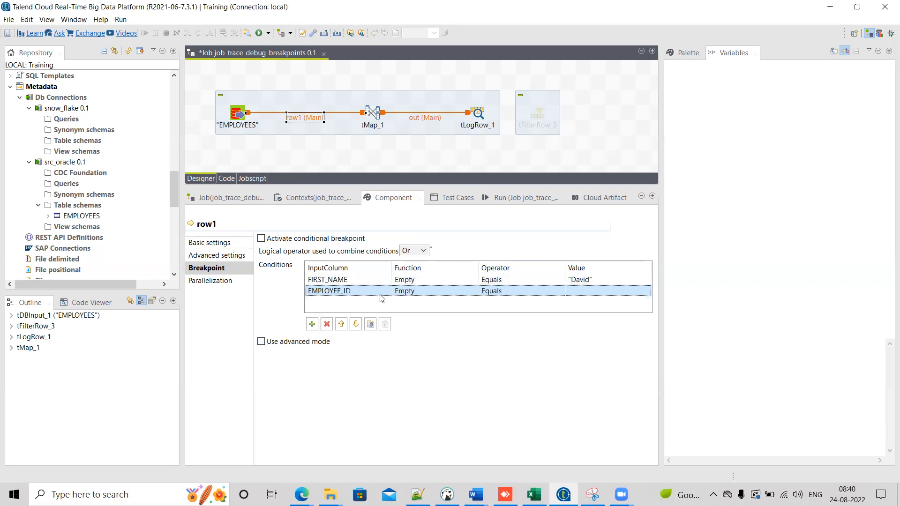
click(387, 291)
click(343, 311)
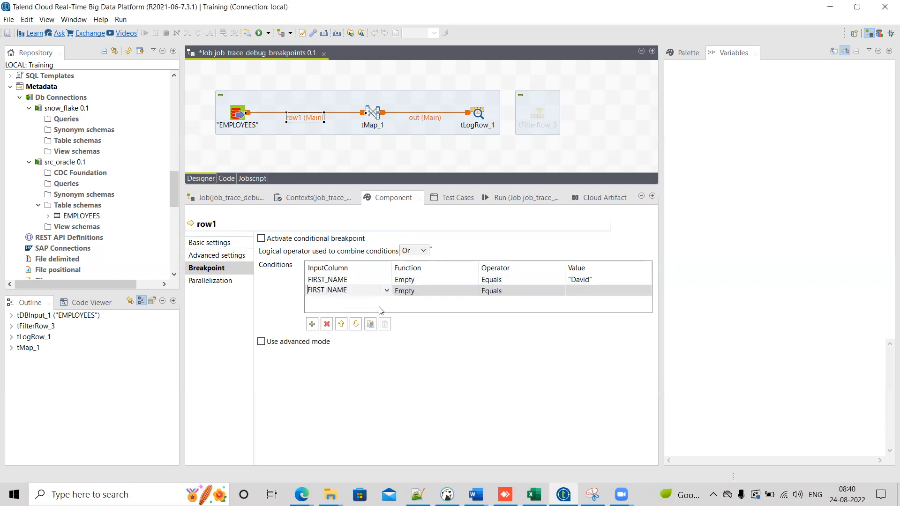
Step: Set the second row1 breakpoint condition's value to "Ismael", save the job, and activate the conditional breakpoint
click(584, 292)
text("Ismael")
key(Return)
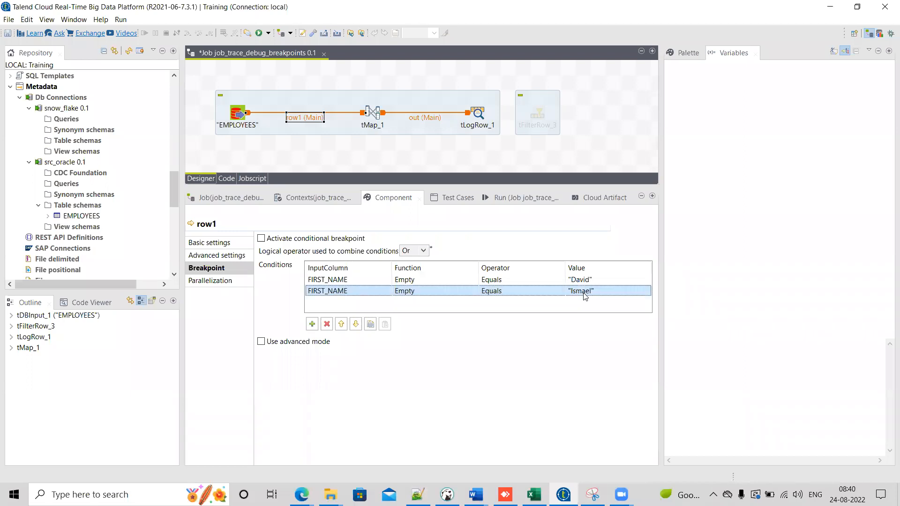
key(ctrl+s)
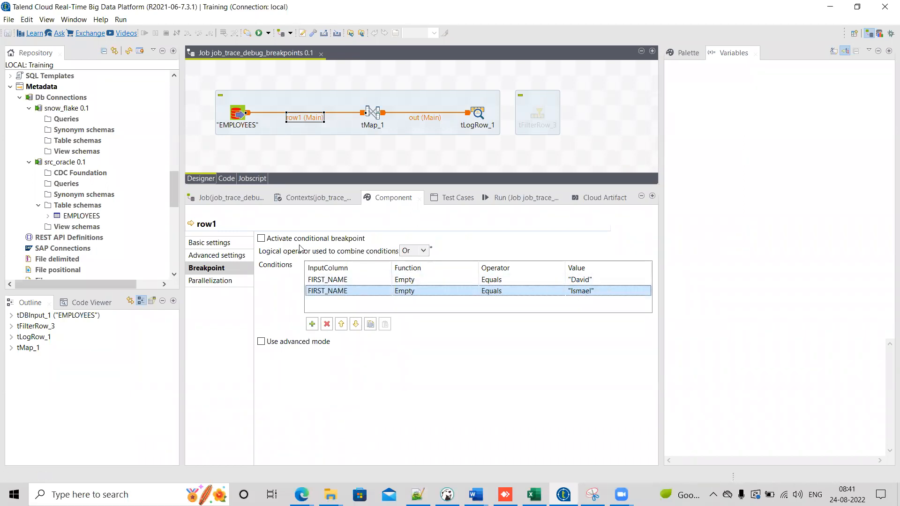
click(262, 239)
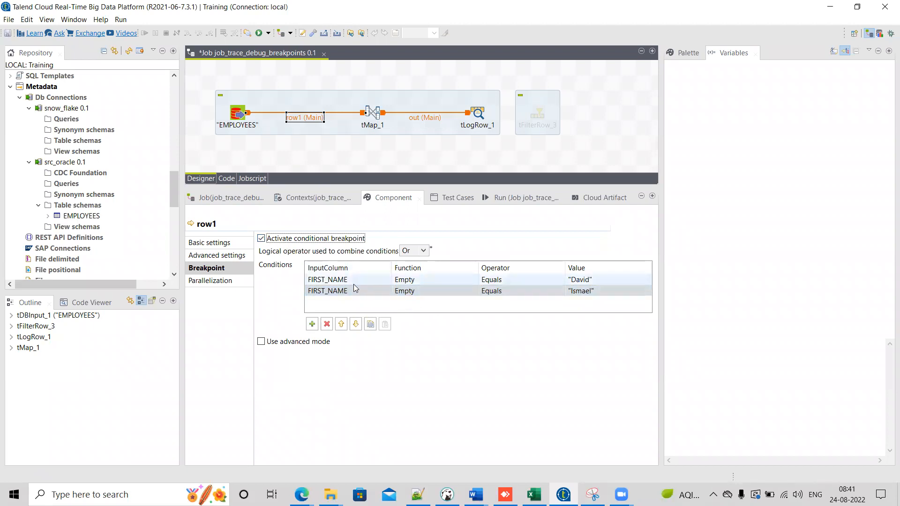
click(344, 295)
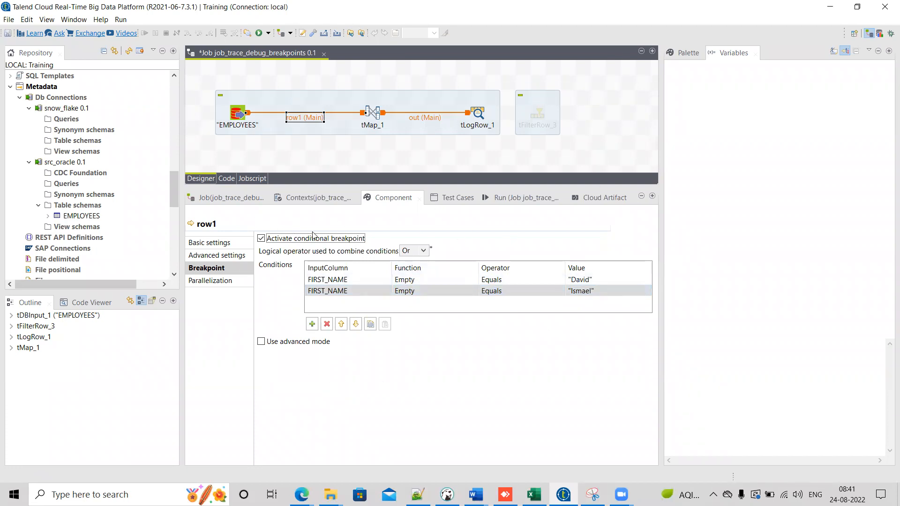
Step: Start the job in Traces Debug mode from the Debug Run settings
click(503, 201)
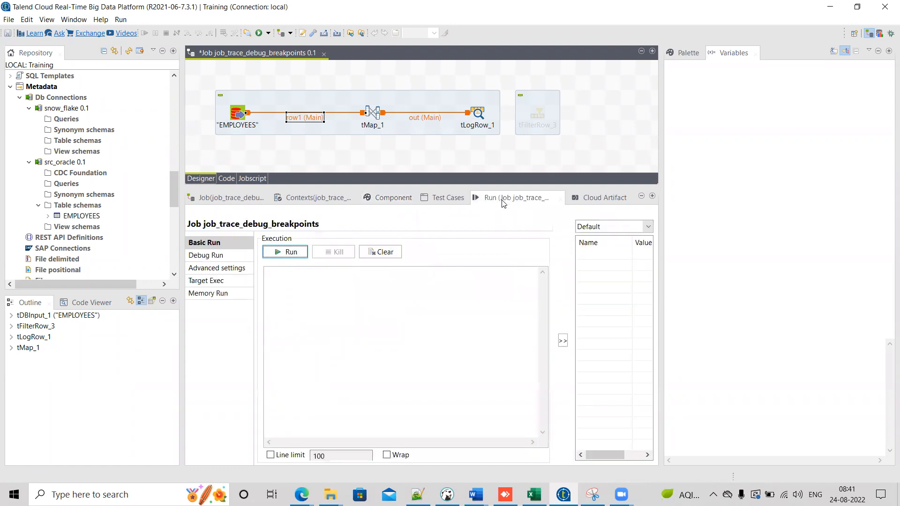
click(207, 256)
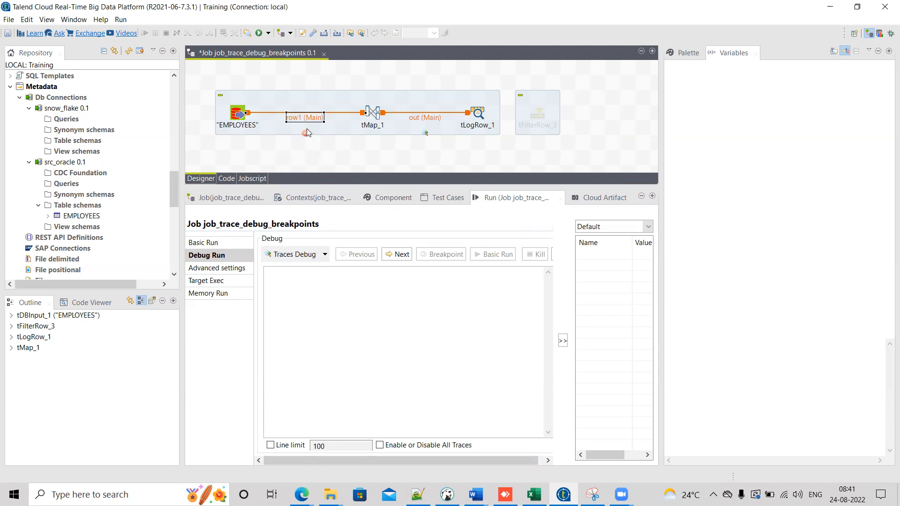
right_click(307, 116)
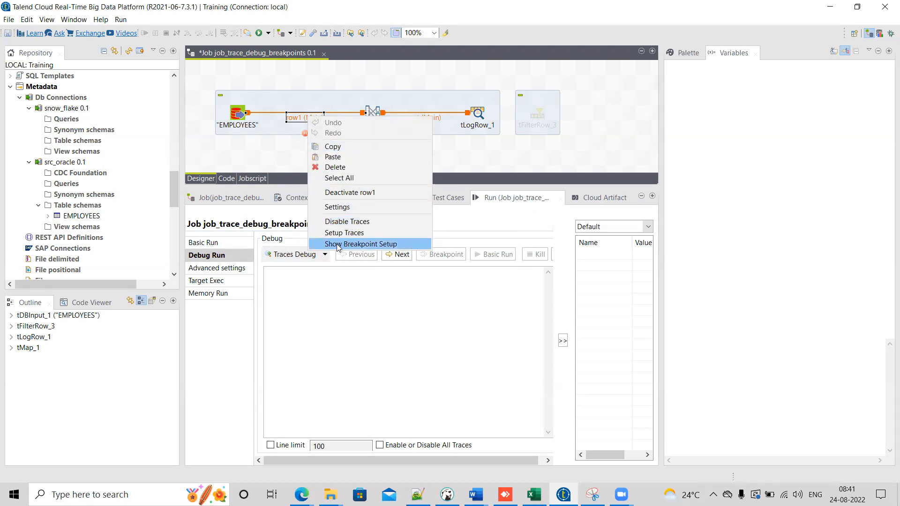
click(266, 149)
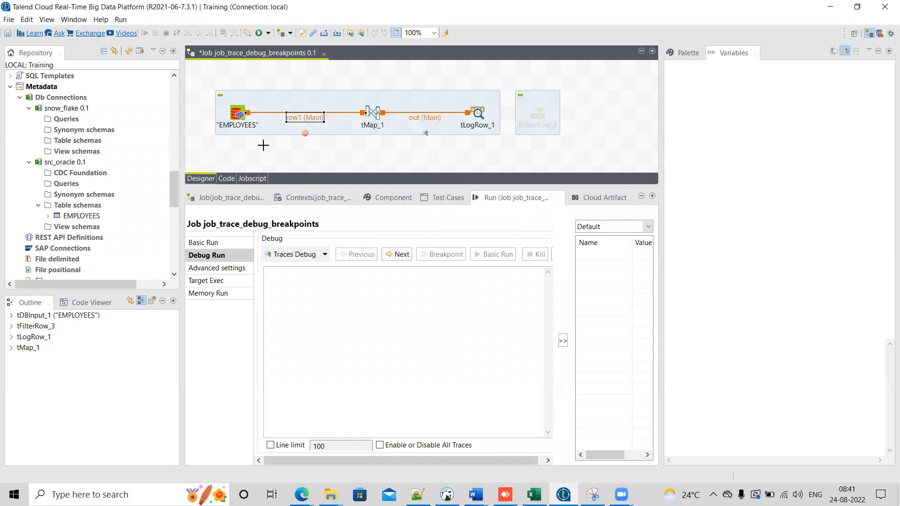
click(291, 256)
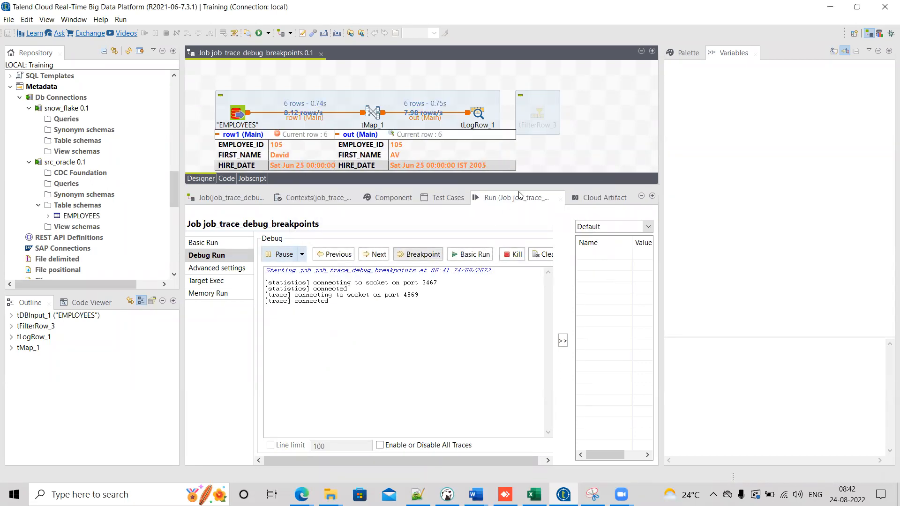
drag(569, 188, 569, 207)
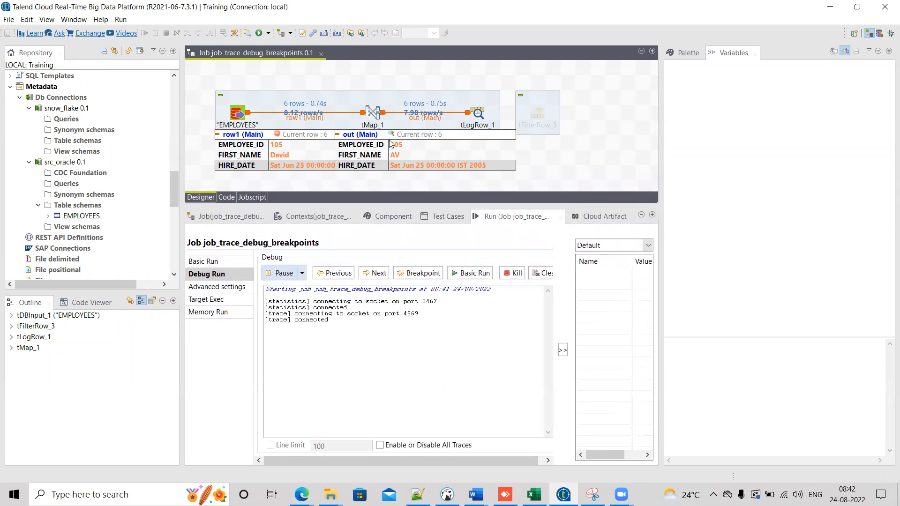
Step: Resume the debug run to the next breakpoint
mouse_move(284, 156)
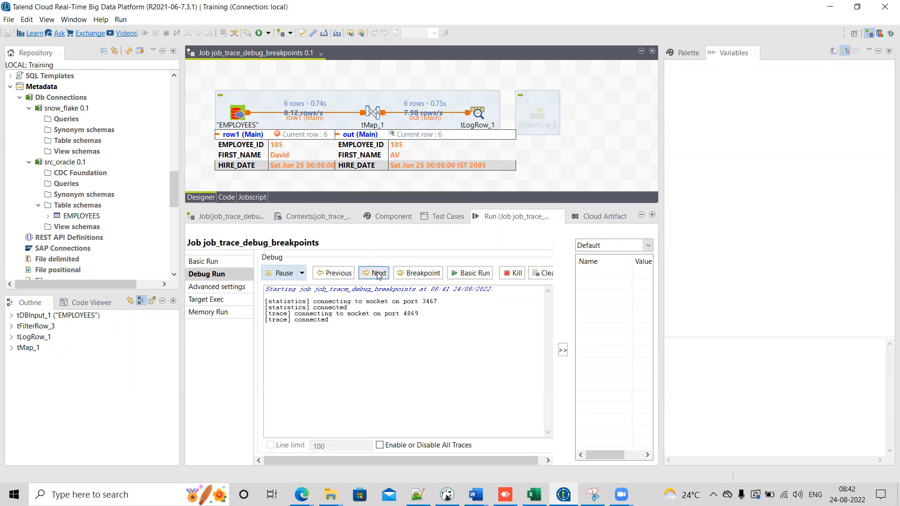
click(411, 278)
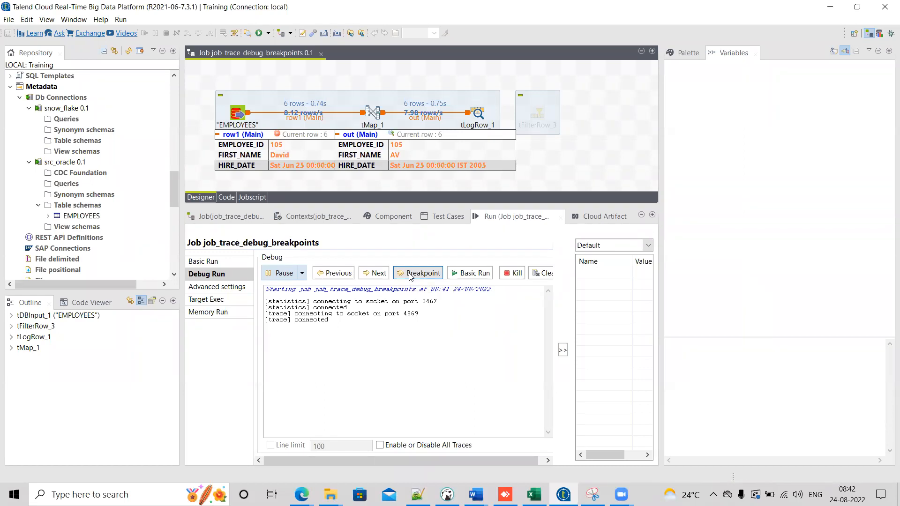
click(410, 274)
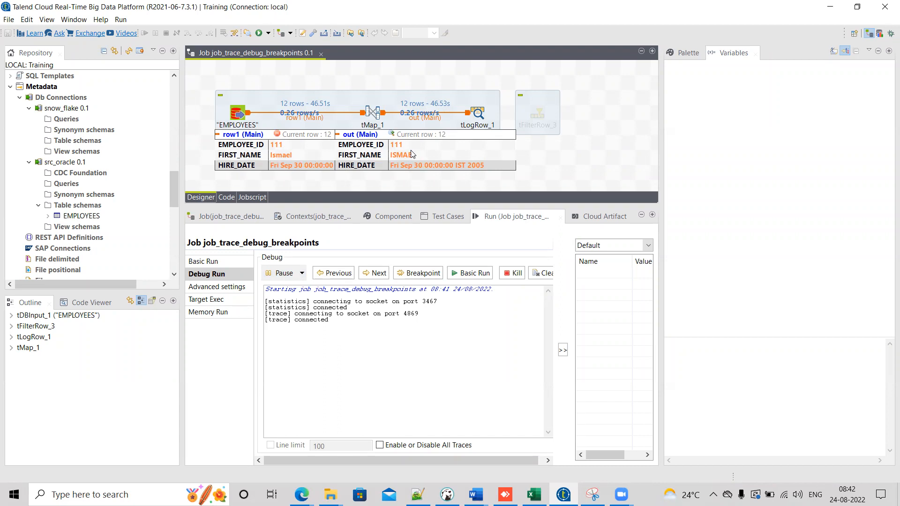
Step: In tMap, change the output FIRST_NAME expression's substring start index from 1 to 0 in the Expression Builder
double_click(375, 114)
click(615, 87)
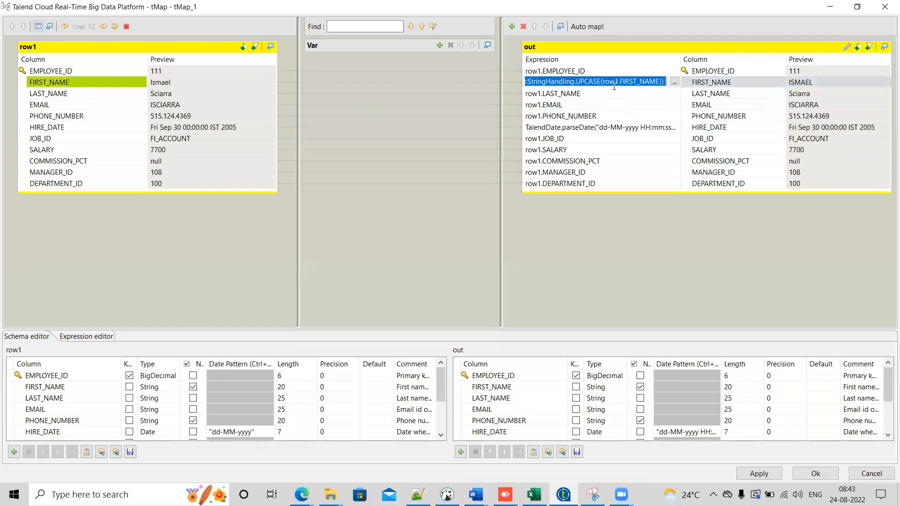
click(674, 82)
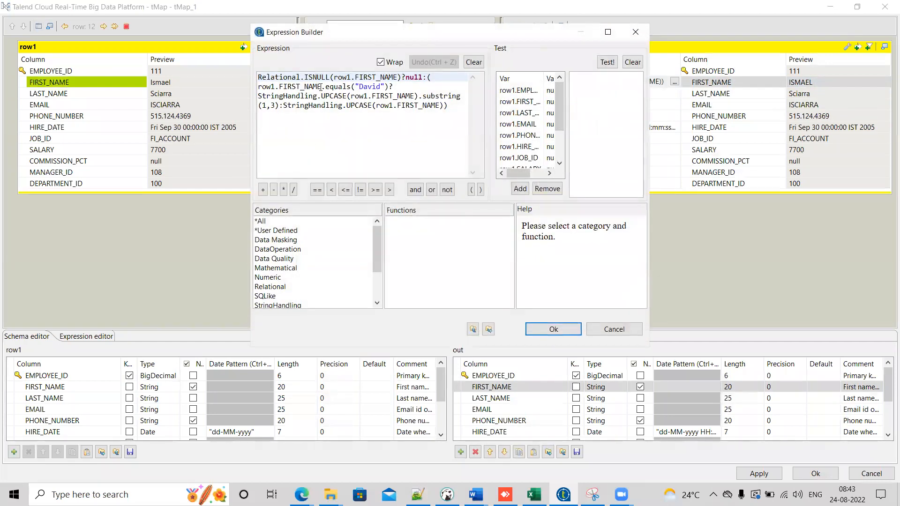
click(273, 106)
text(3)
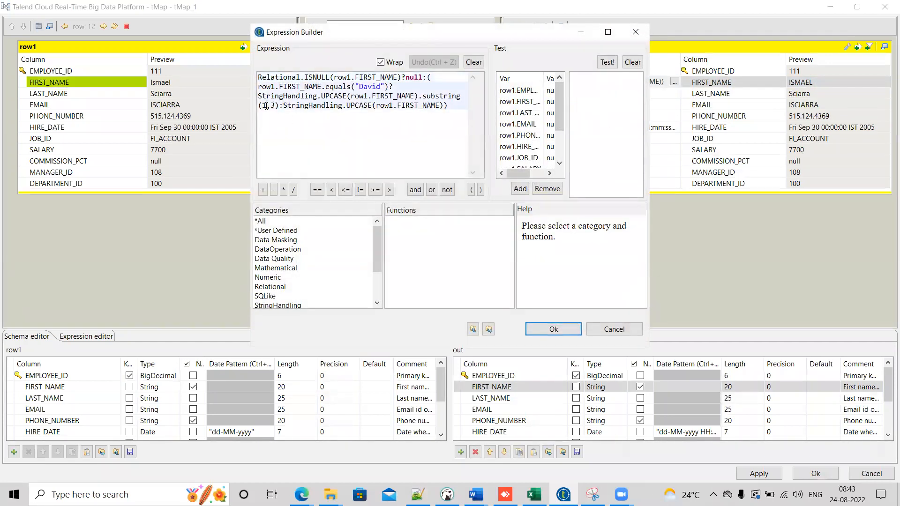
double_click(266, 106)
text(0)
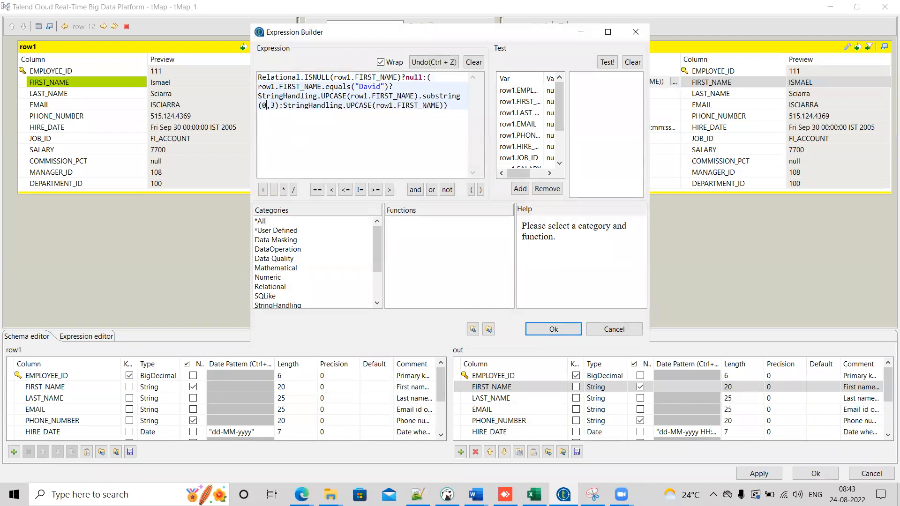
click(554, 330)
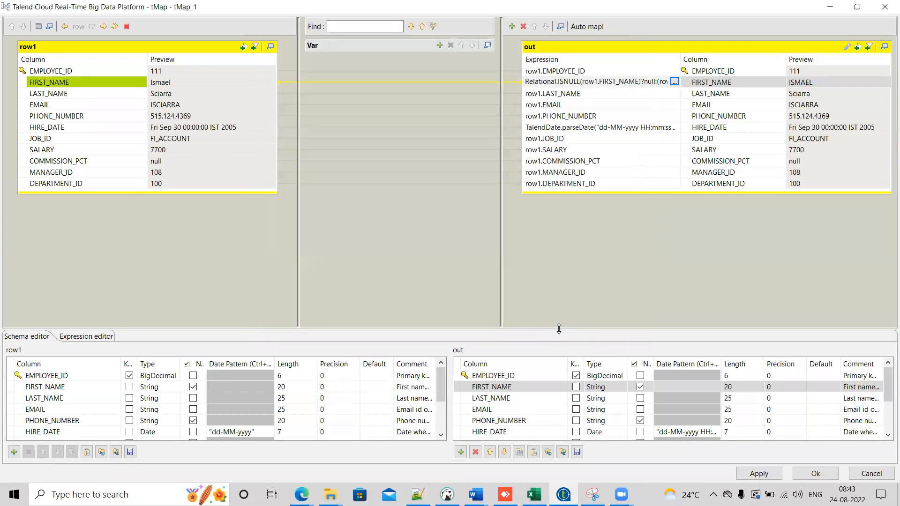
click(815, 474)
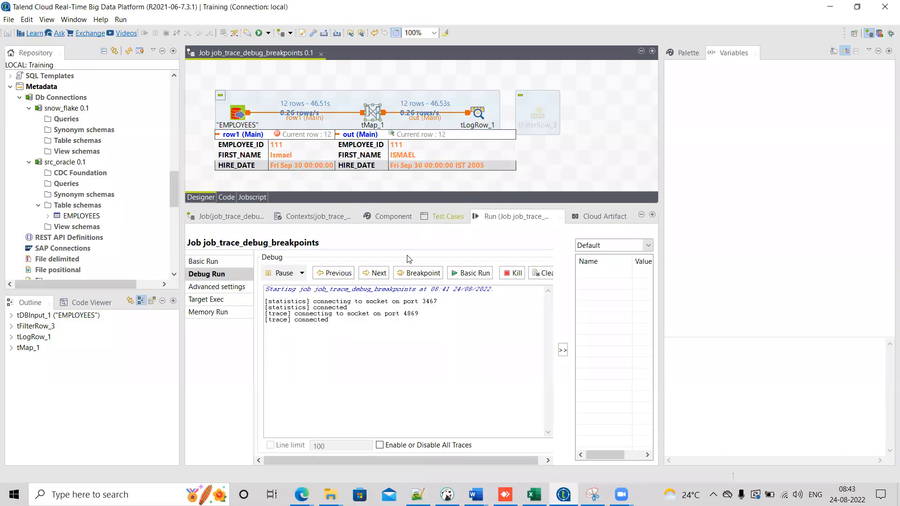
Step: Step backward and forward through the traced rows of the debug run
click(344, 275)
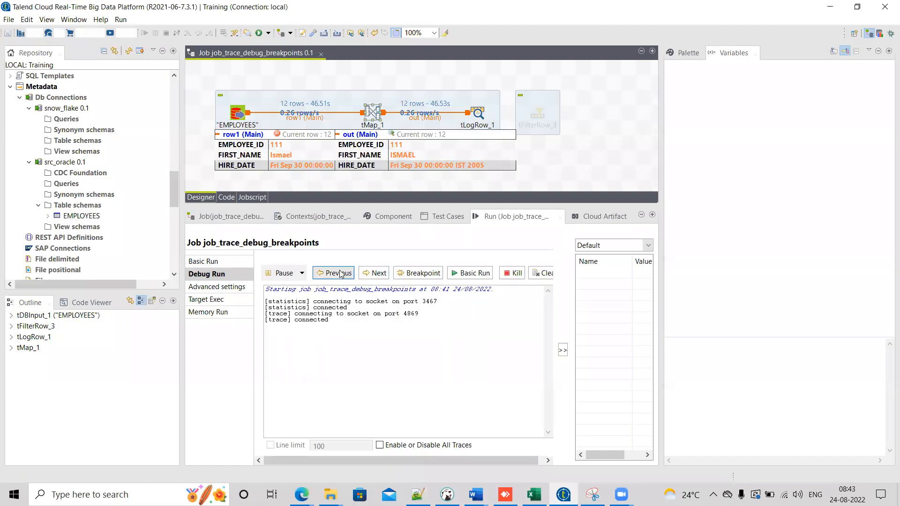
click(341, 274)
click(340, 274)
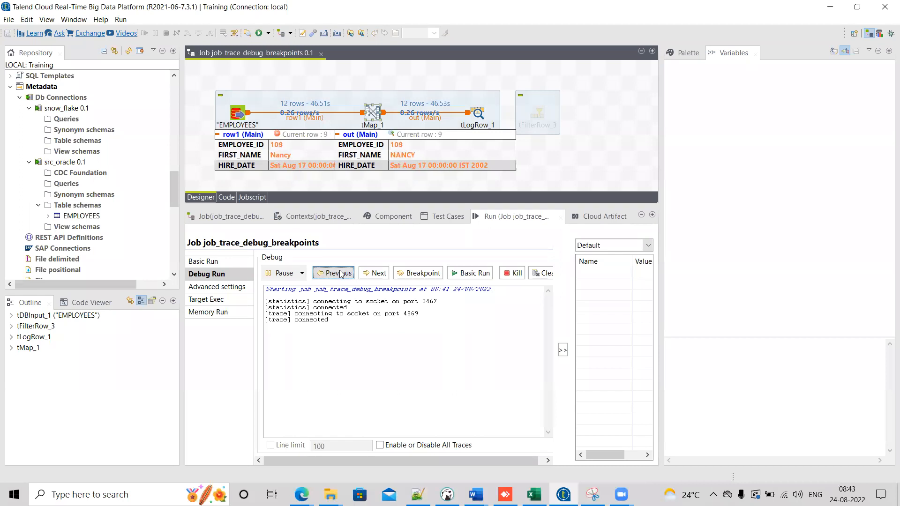
click(341, 274)
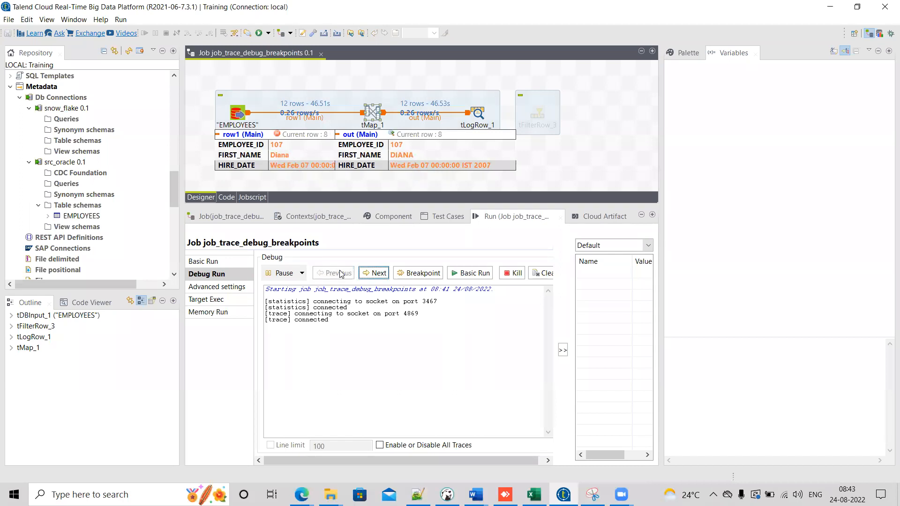
click(373, 274)
click(373, 274)
click(372, 274)
click(373, 274)
click(373, 274)
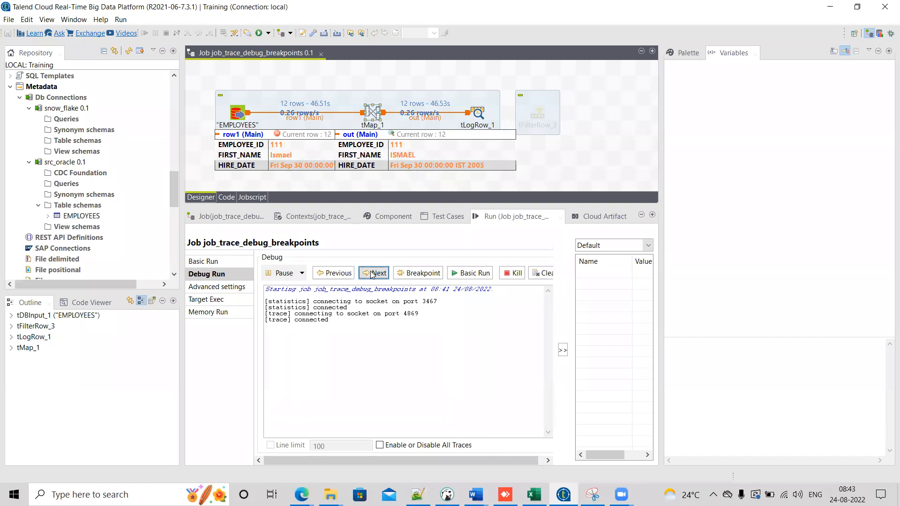
click(372, 274)
click(373, 273)
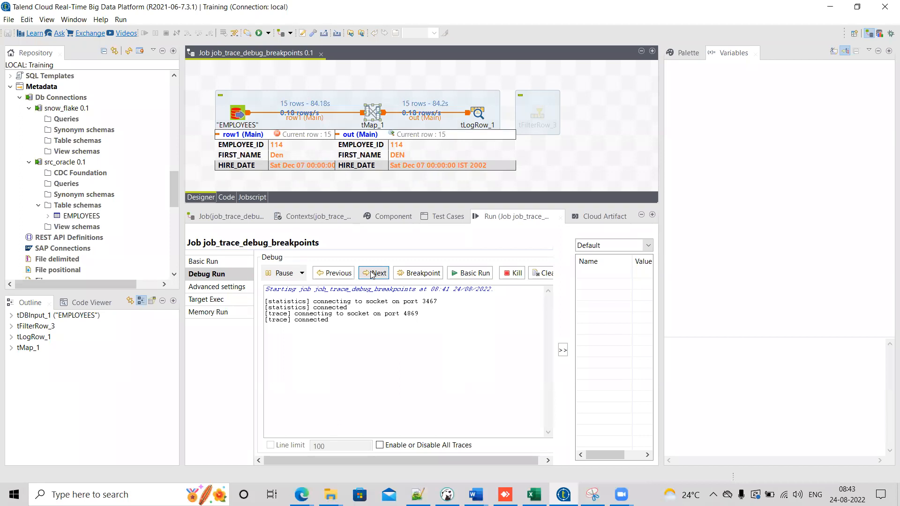
Step: Resume the debug run through the remaining breakpoints until the job ends
click(417, 273)
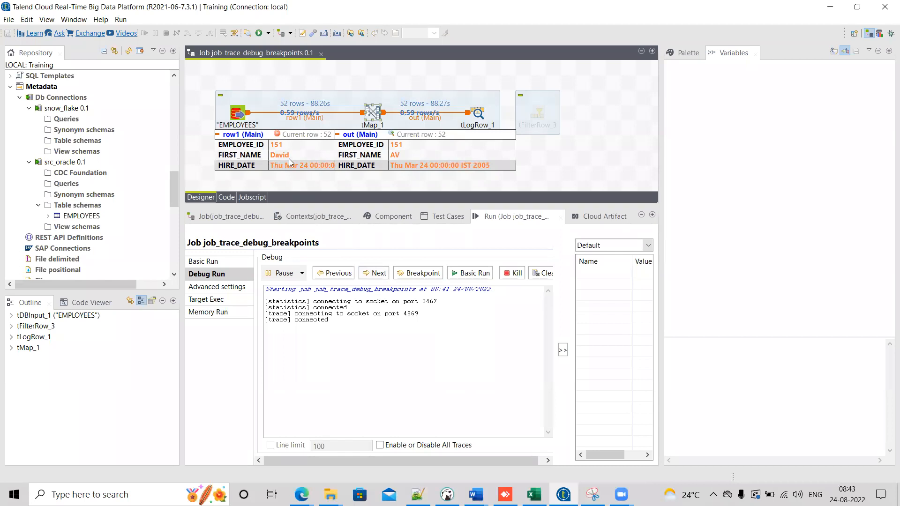
click(415, 275)
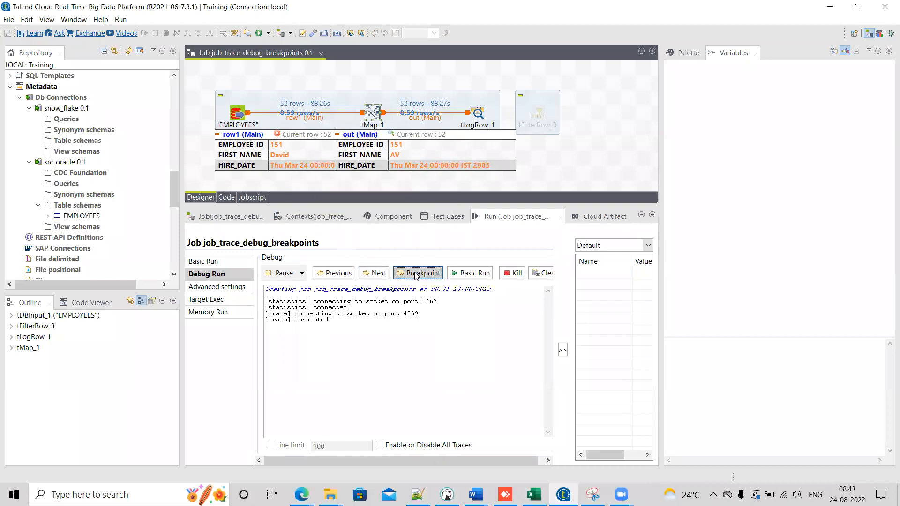
click(415, 275)
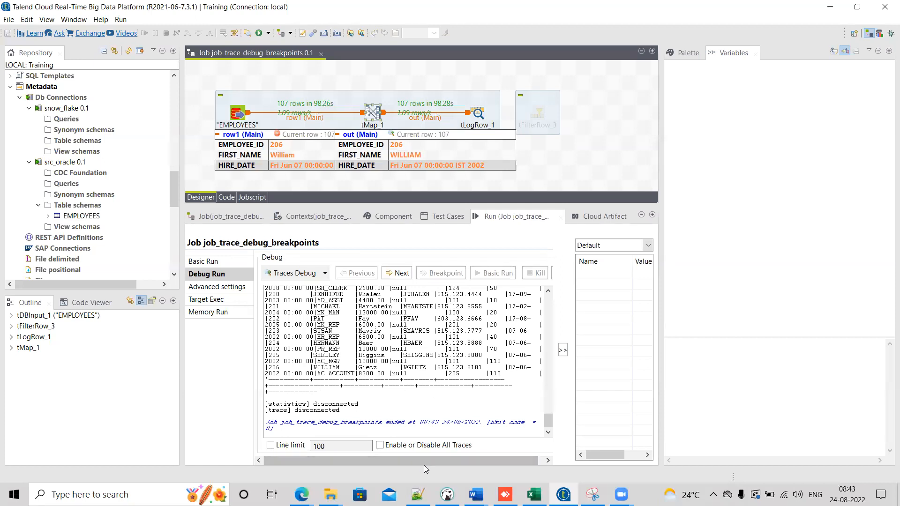
drag(463, 459, 519, 451)
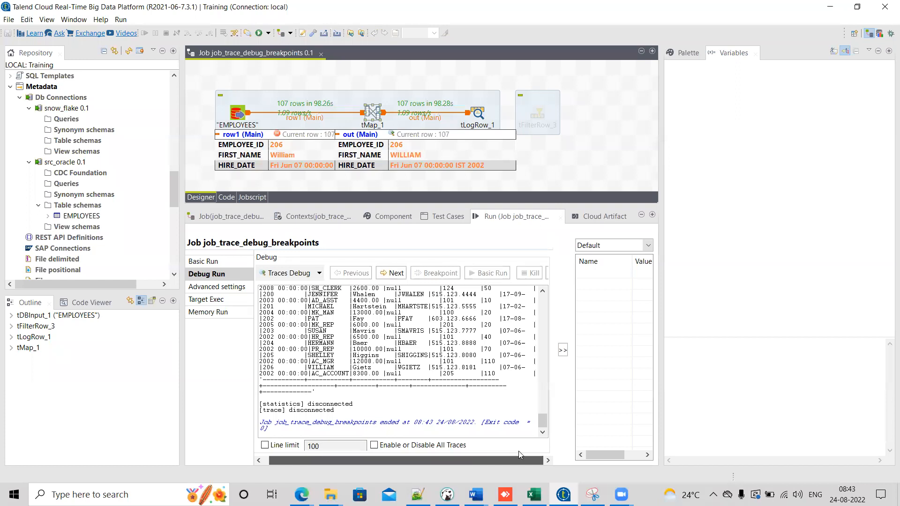
Step: Clear the debug output and restart the Traces Debug run, inspecting the row1 values at the first breakpoint
click(547, 273)
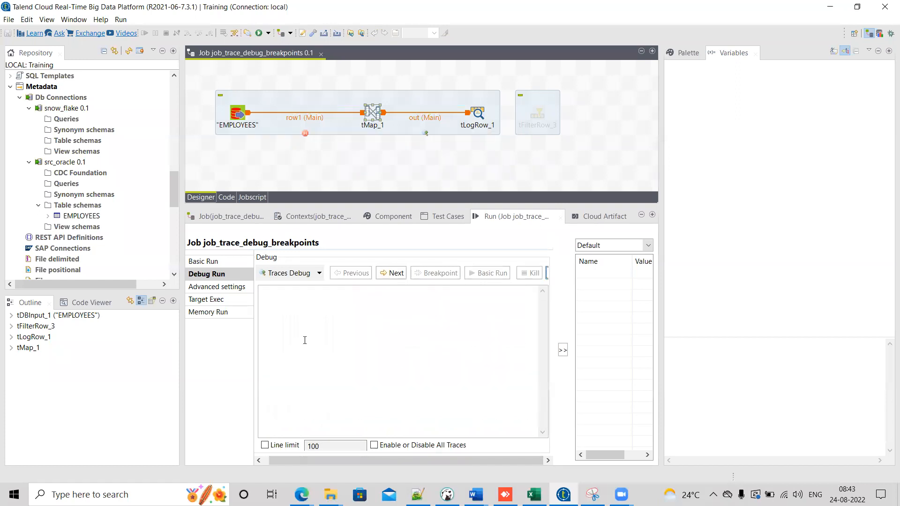
click(286, 273)
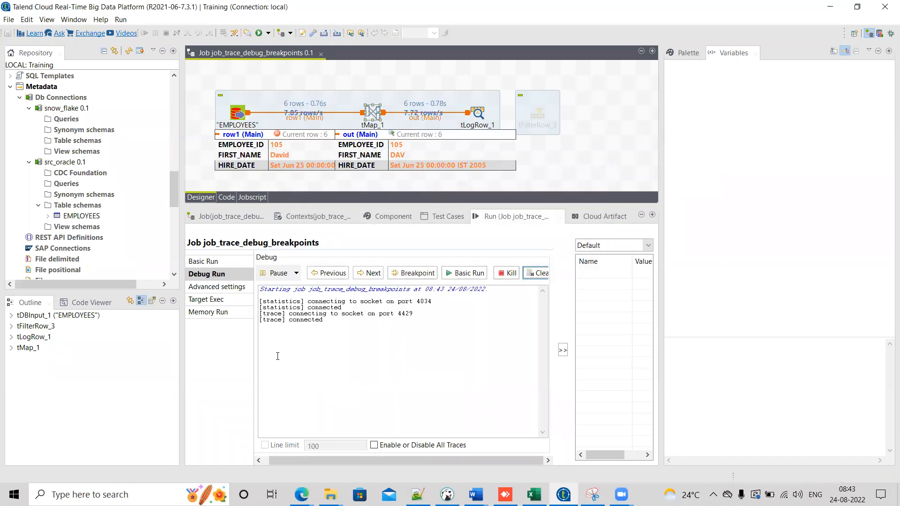
mouse_move(288, 170)
mouse_move(384, 163)
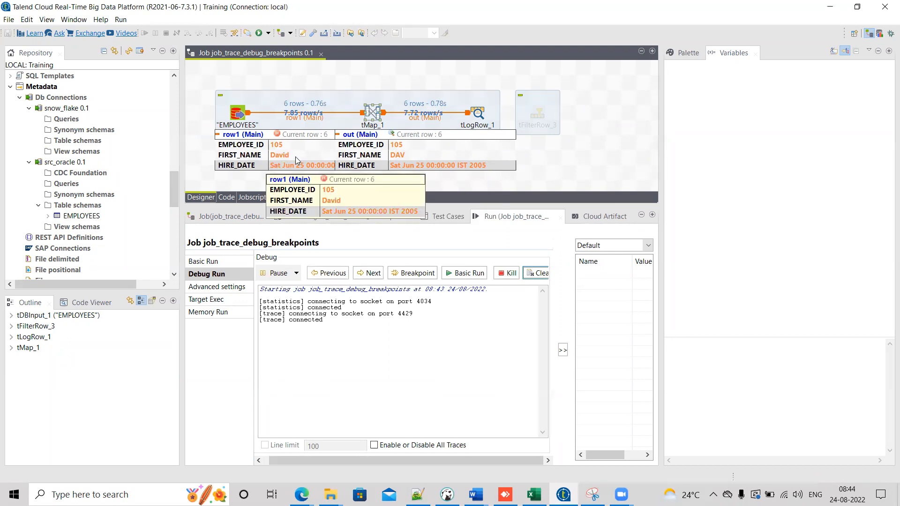
mouse_move(414, 158)
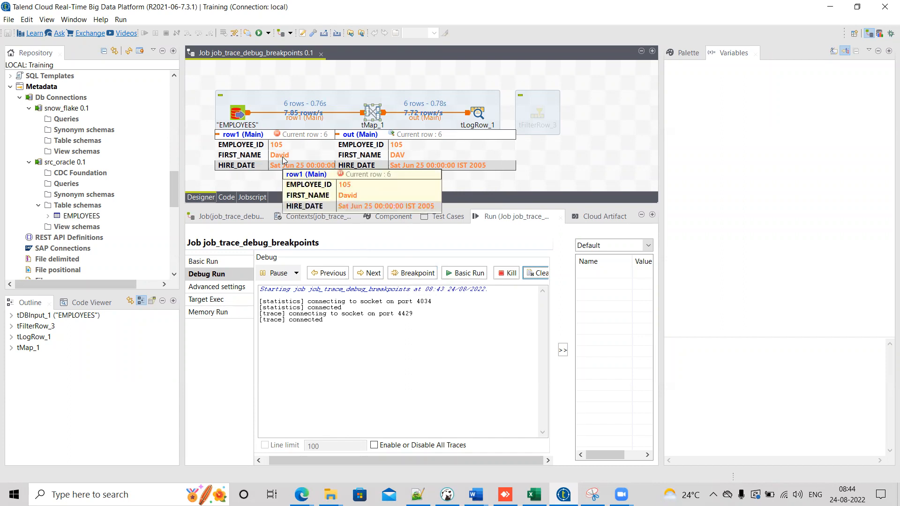
Step: Resume through each successive breakpoint until the job finishes
click(401, 274)
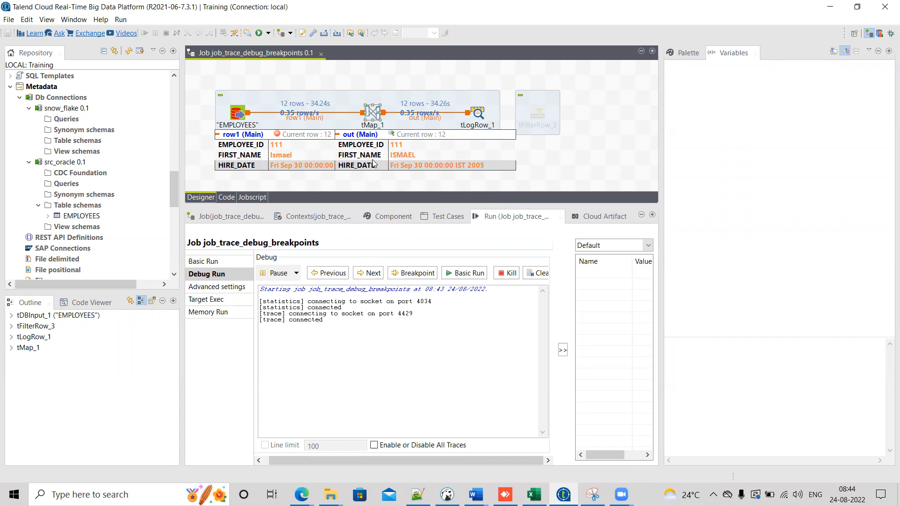
click(409, 274)
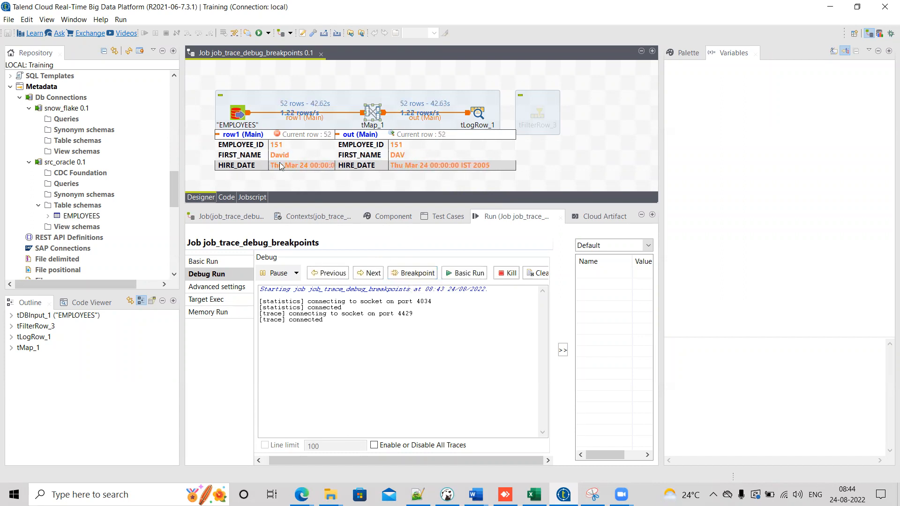
mouse_move(274, 149)
click(418, 274)
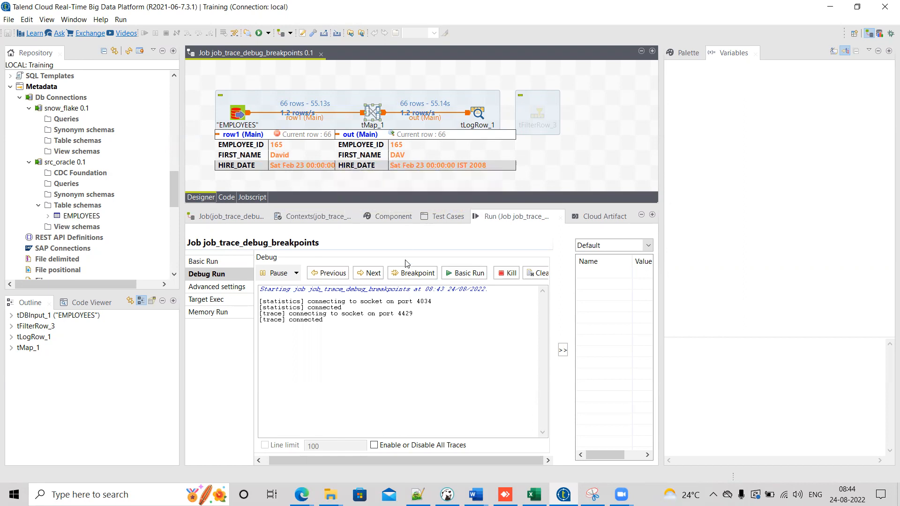
click(409, 275)
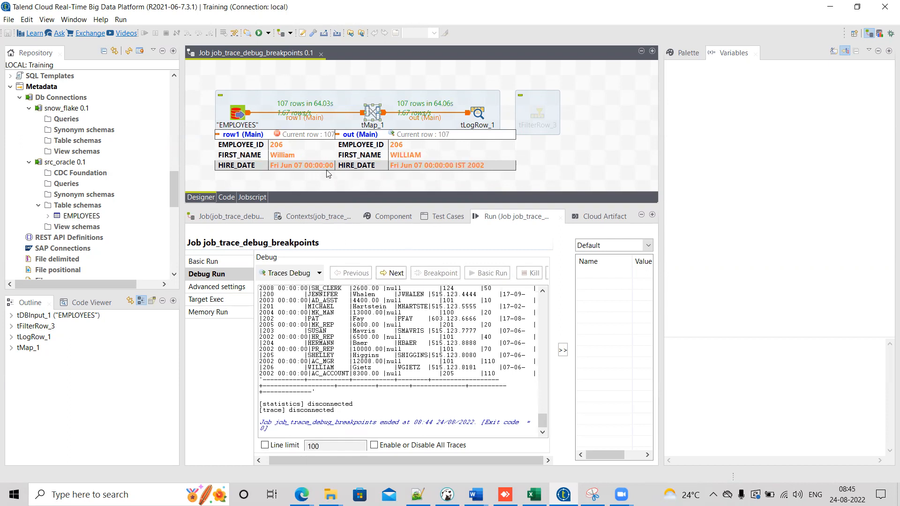
Step: Open the breakpoint settings of the row1 connection to review its FIRST_NAME conditions
mouse_move(283, 157)
click(502, 122)
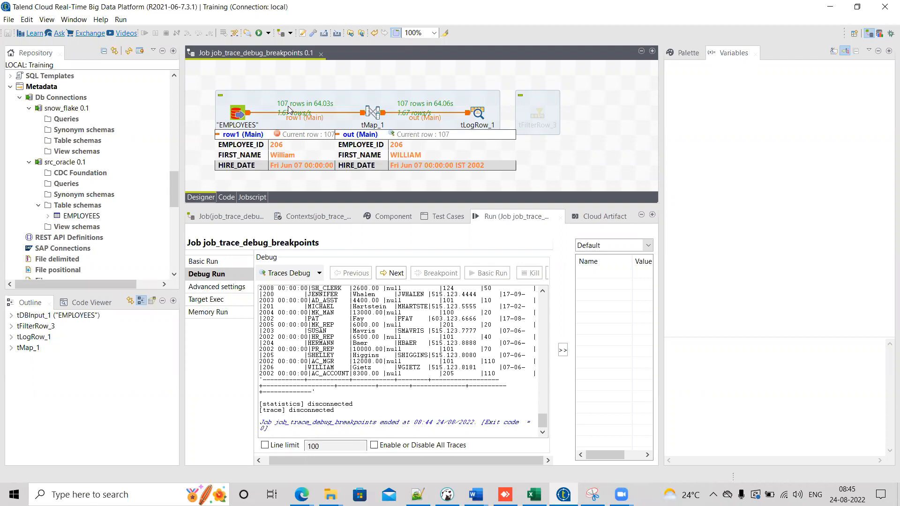
drag(457, 76, 490, 136)
drag(541, 421, 526, 475)
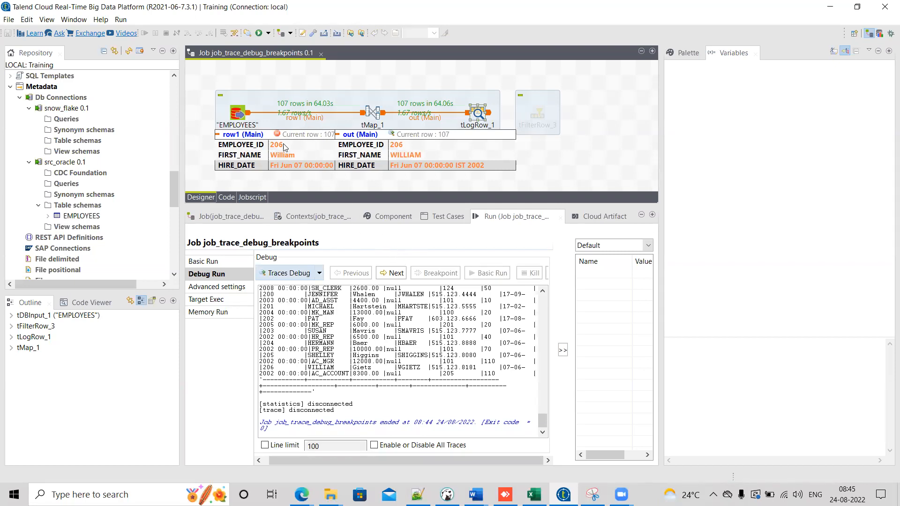
click(393, 219)
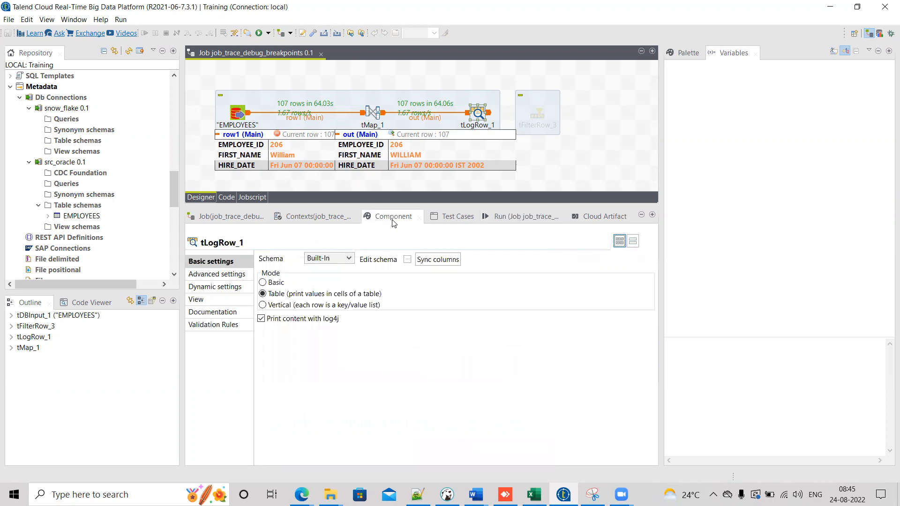
click(312, 119)
click(222, 287)
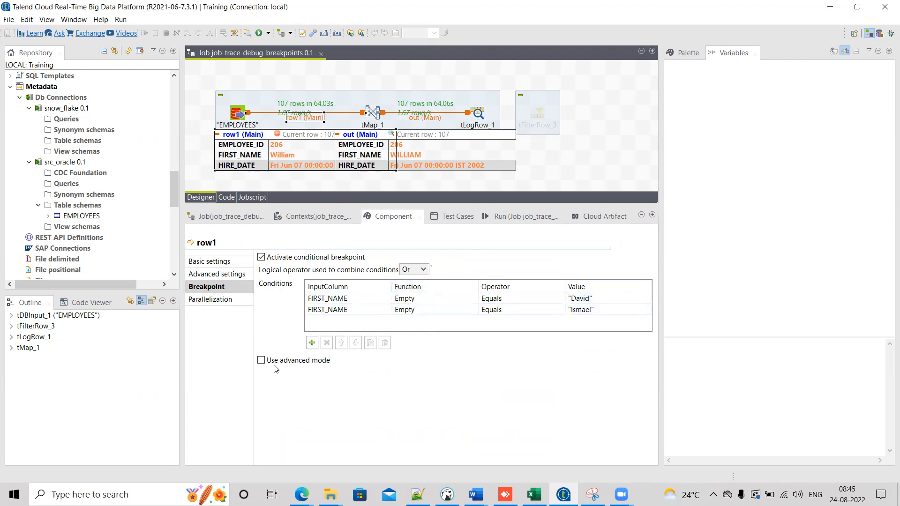
Step: Try the advanced-mode condition editor for the row1 breakpoint, reviewing its sample code before switching it off
click(262, 361)
click(483, 414)
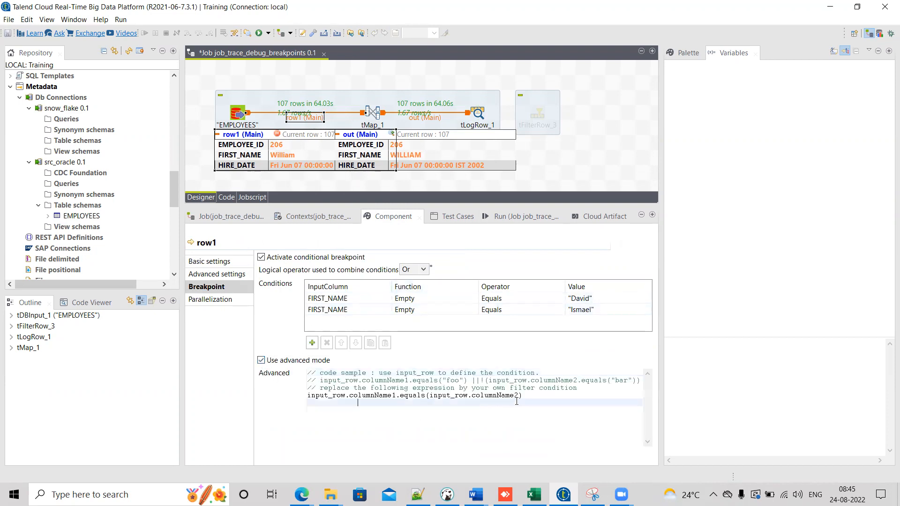
double_click(333, 381)
double_click(437, 380)
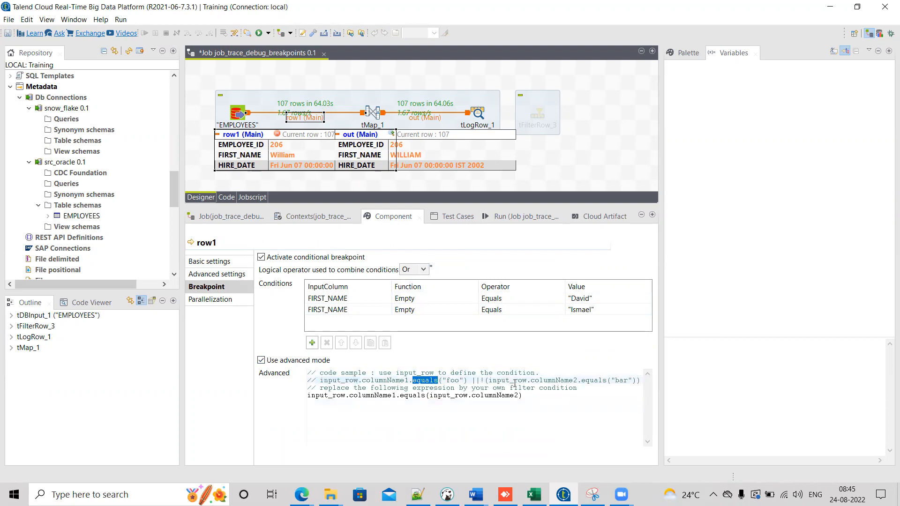
triple_click(544, 385)
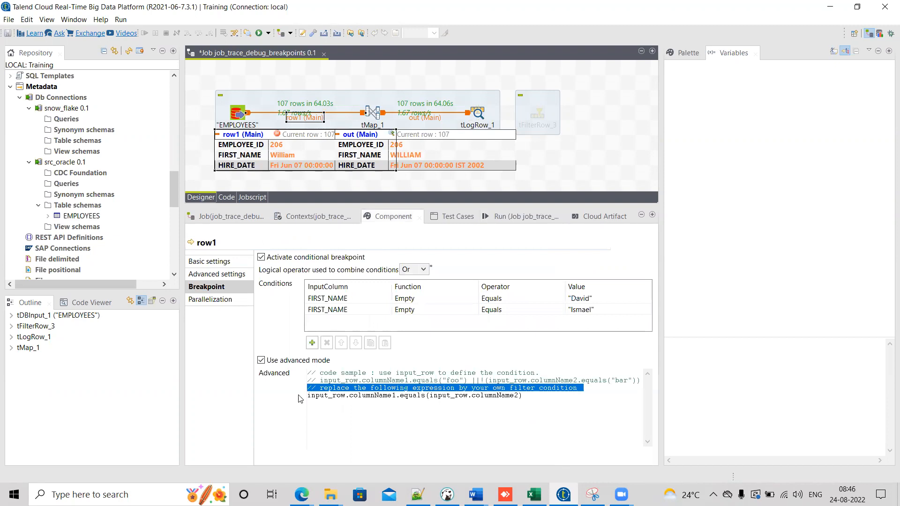
click(290, 365)
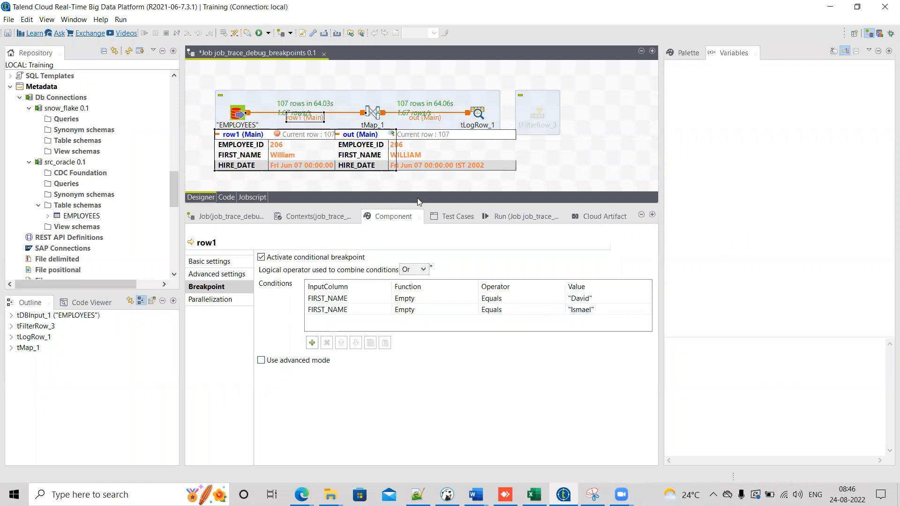
Step: Copy the entire debug console output and paste it over the contents of the new 3 tab in Notepad++
drag(420, 208, 420, 242)
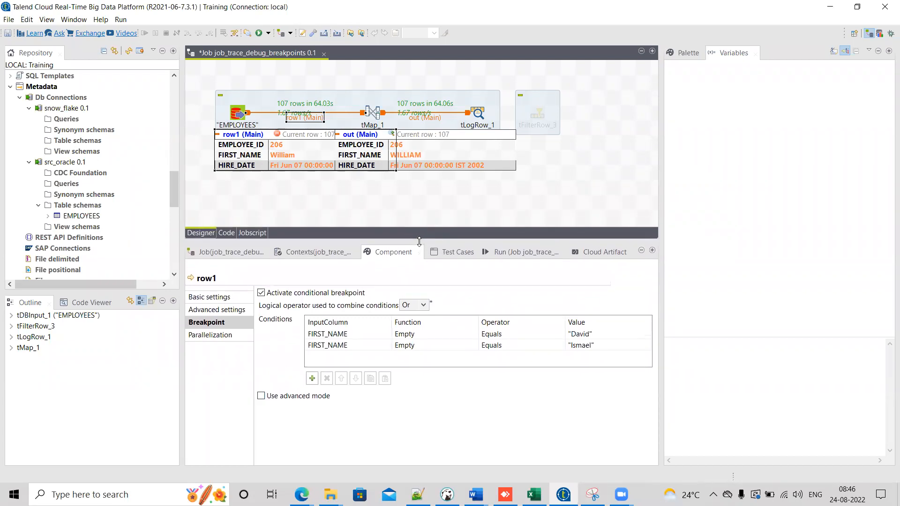
click(525, 251)
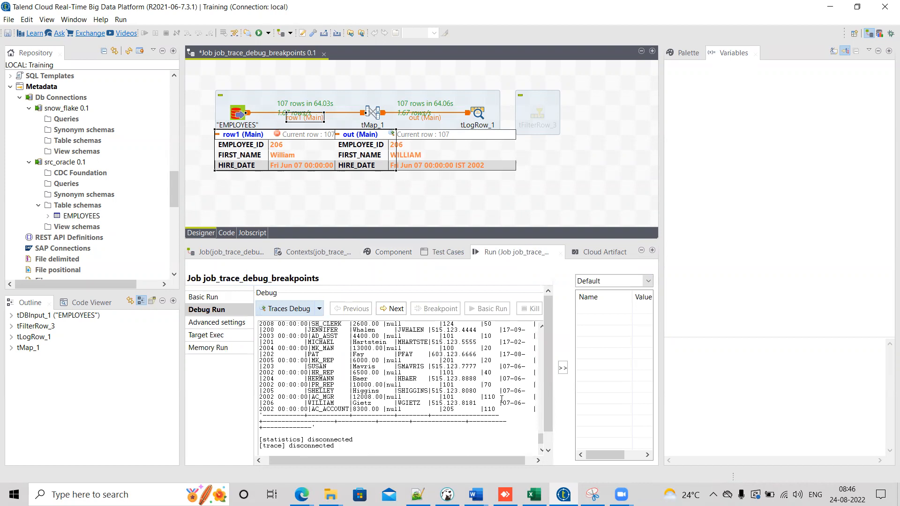
key(ctrl+a)
click(418, 494)
key(ctrl+a)
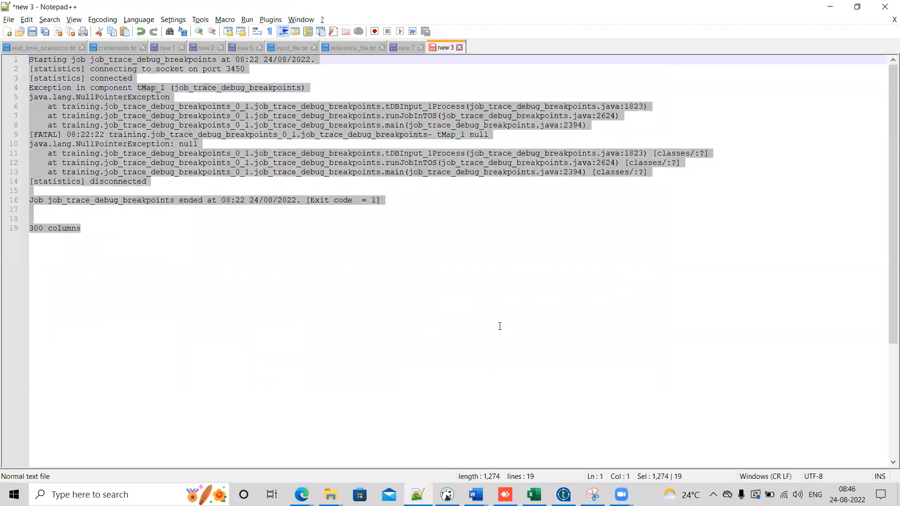
key(ctrl+v)
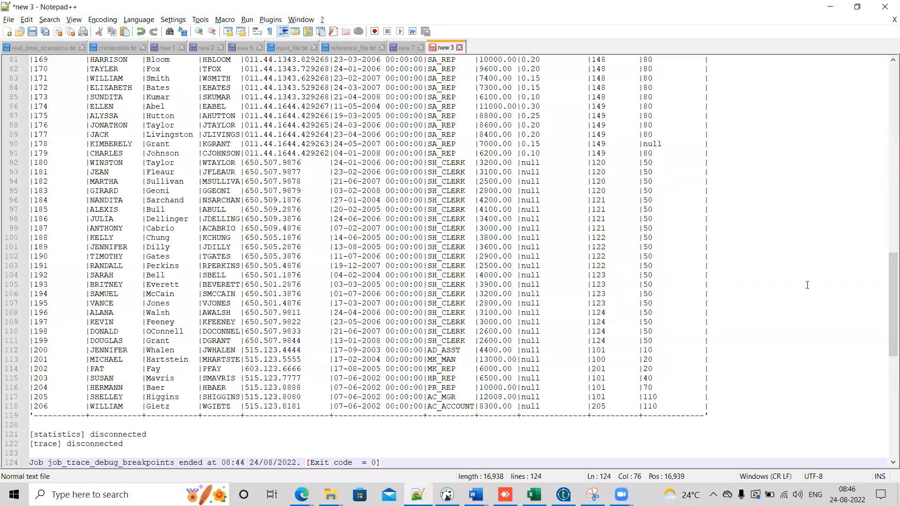
Step: Examine the HIRE_DATE values of the pasted tLogRow output
scroll(371, 157, up, 20)
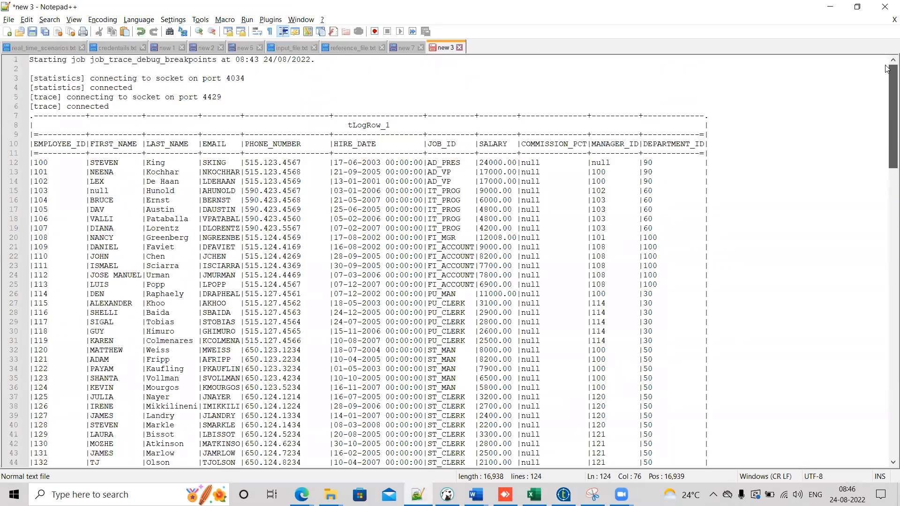
double_click(371, 162)
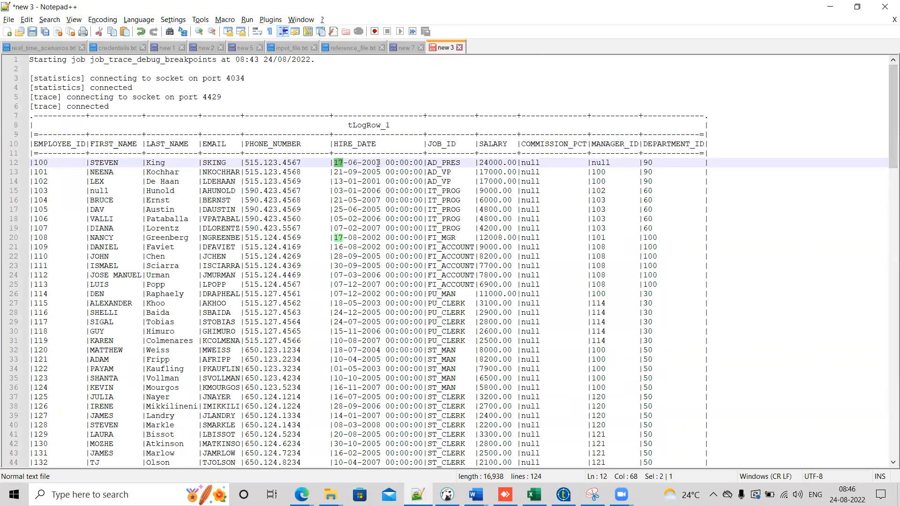
double_click(371, 209)
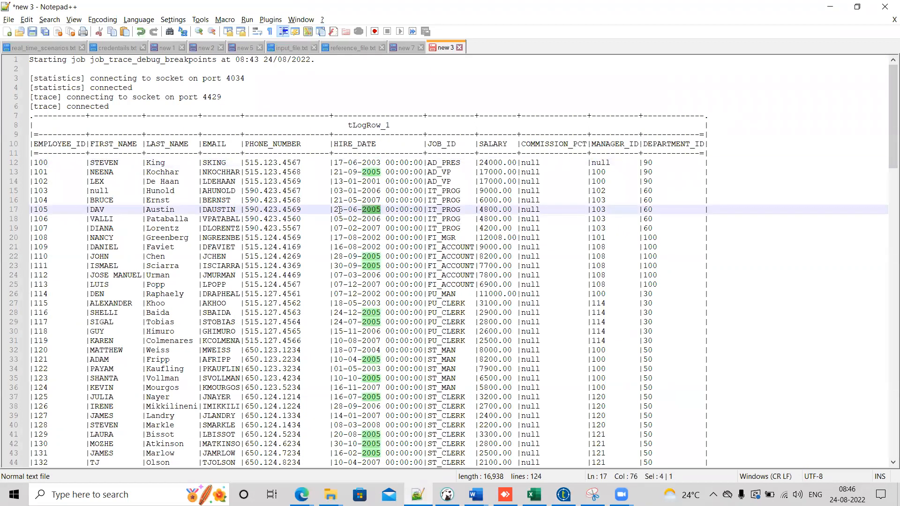
double_click(370, 218)
click(342, 234)
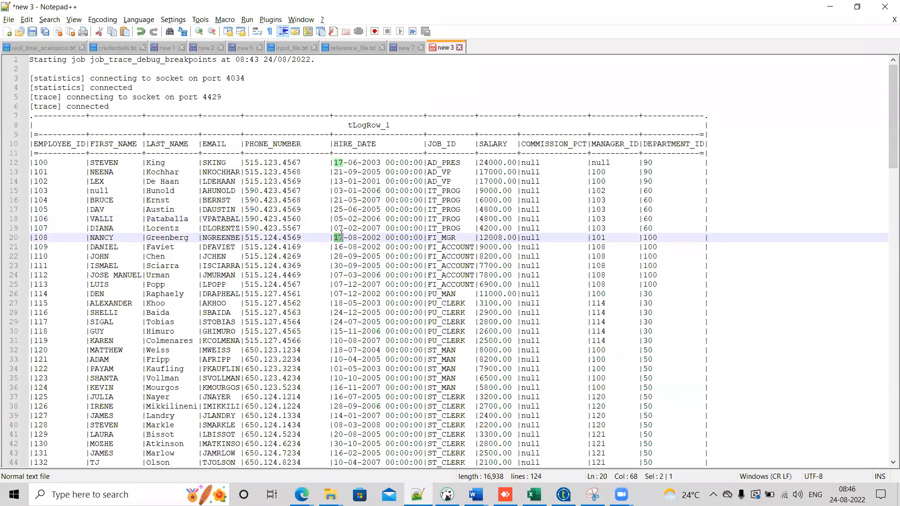
double_click(371, 237)
Step: Return to Talend Studio and save the job
key(alt+Tab)
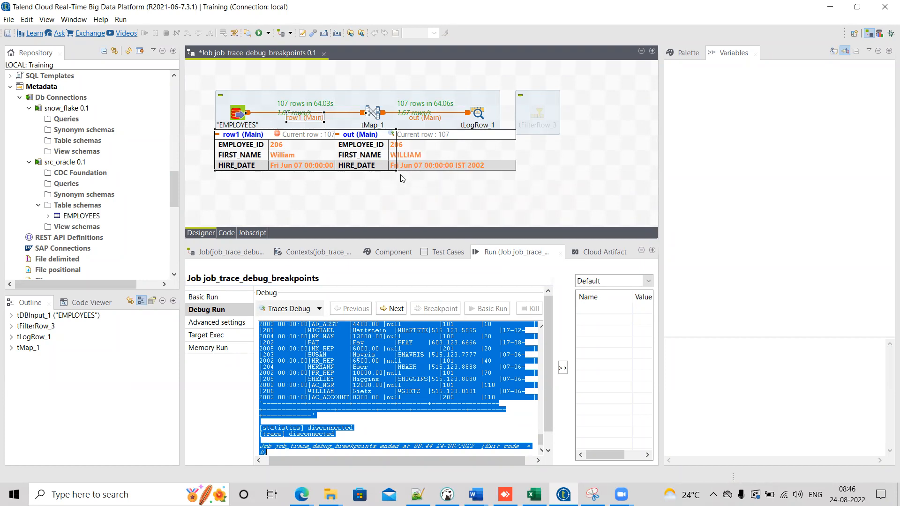
mouse_move(398, 169)
mouse_move(335, 137)
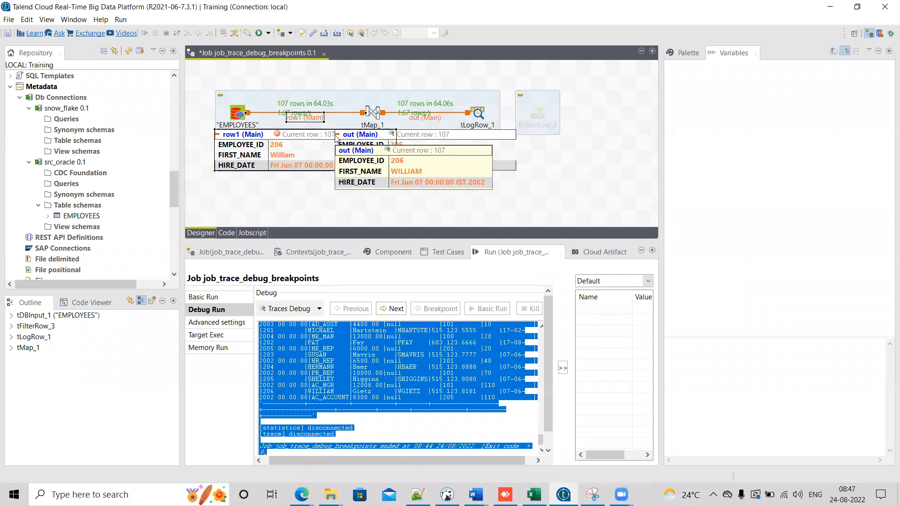
click(340, 137)
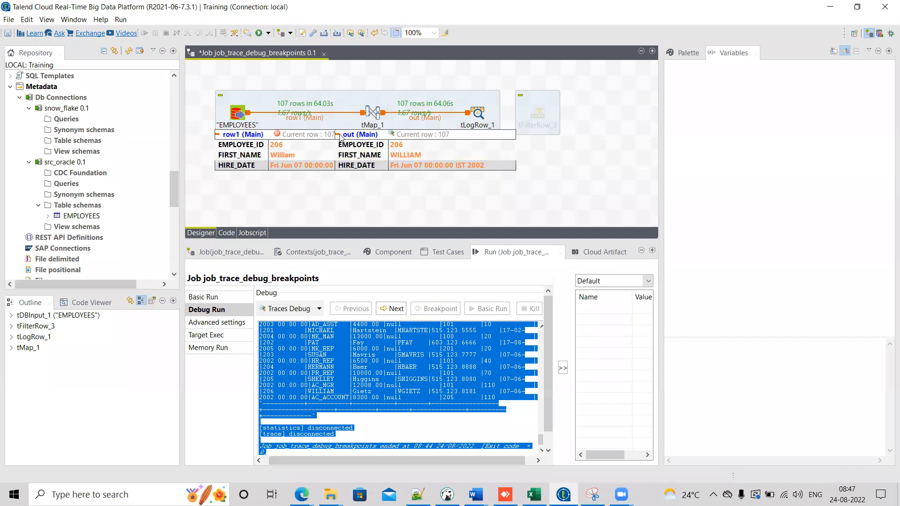
mouse_move(336, 136)
key(ctrl+s)
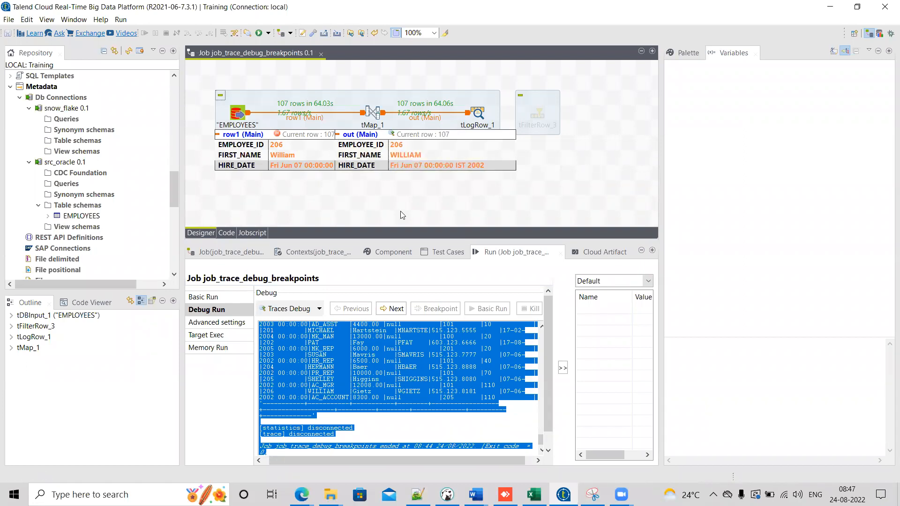
drag(481, 241, 480, 228)
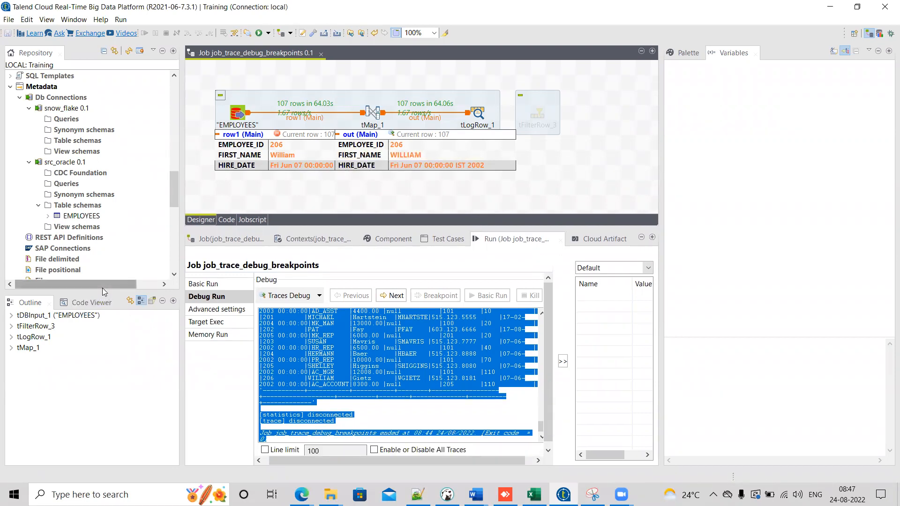
drag(103, 291, 96, 226)
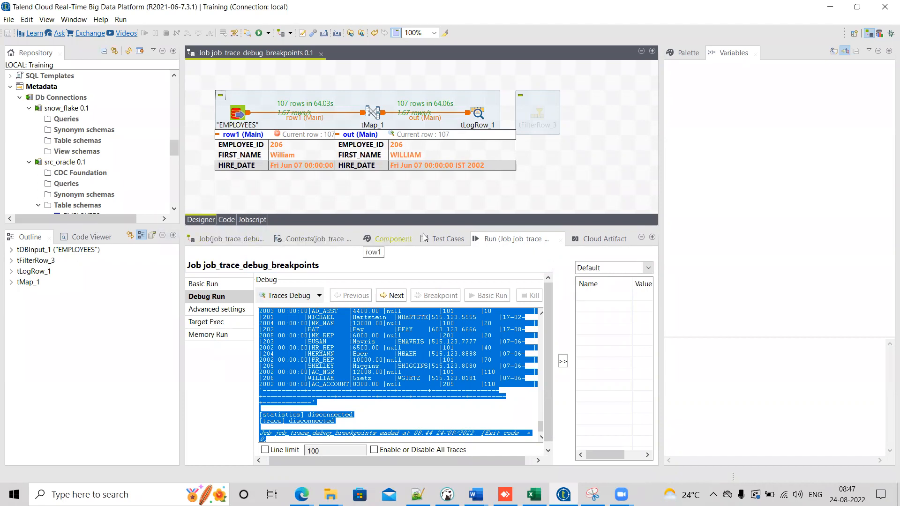
drag(481, 229, 474, 260)
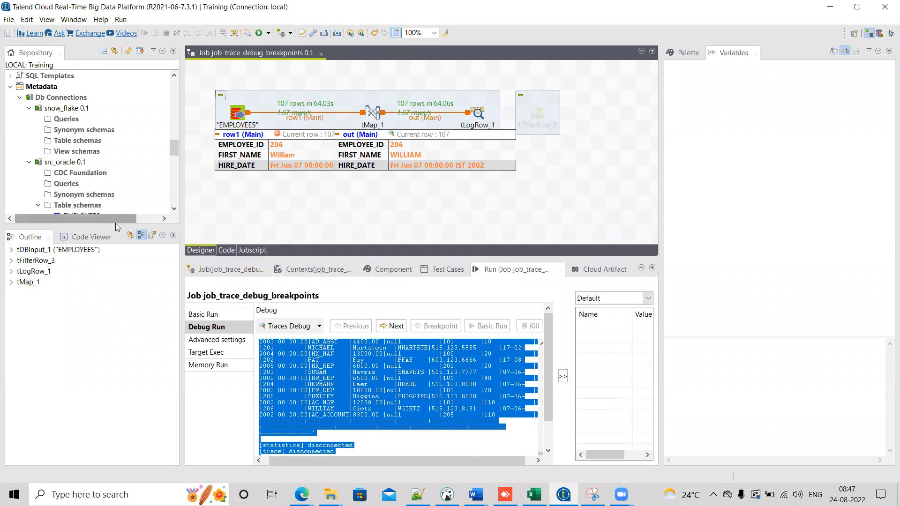
drag(116, 230, 113, 256)
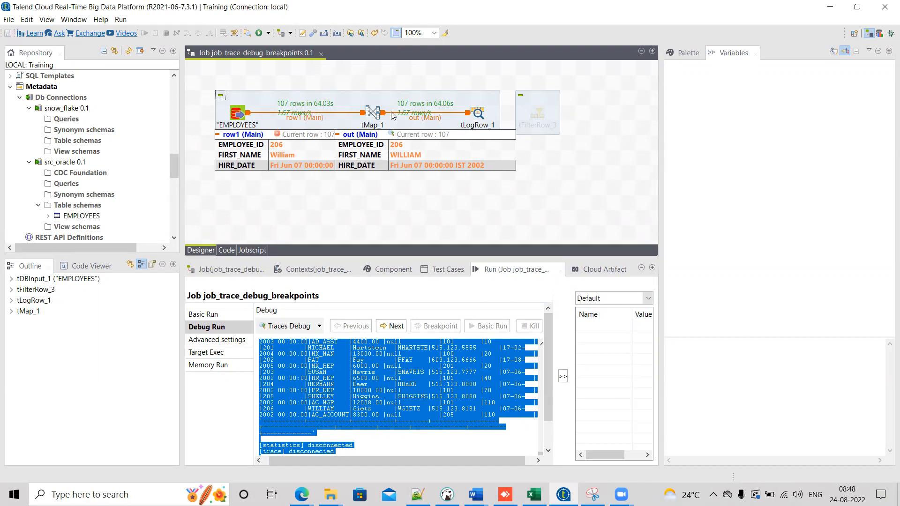
Step: Clear the debug output and insert a tSampleRow component from the palette onto the row1 link before tMap_1
click(684, 54)
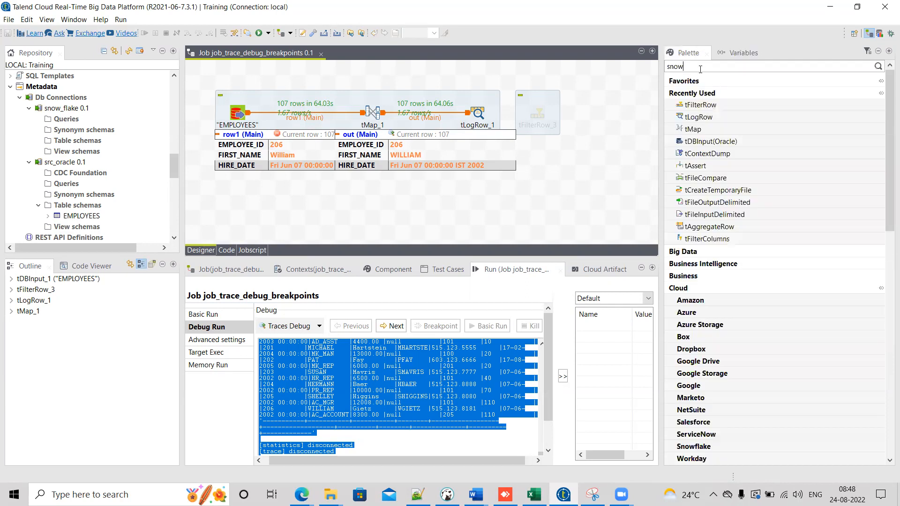
key(BackSpace)
key(BackSpace)
key(BackSpace)
key(Return)
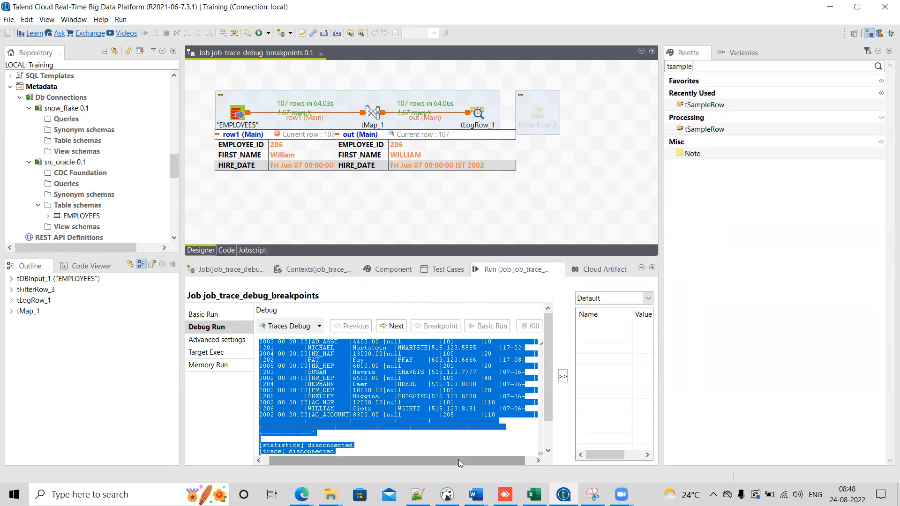
scroll(458, 460, right, 1)
click(538, 330)
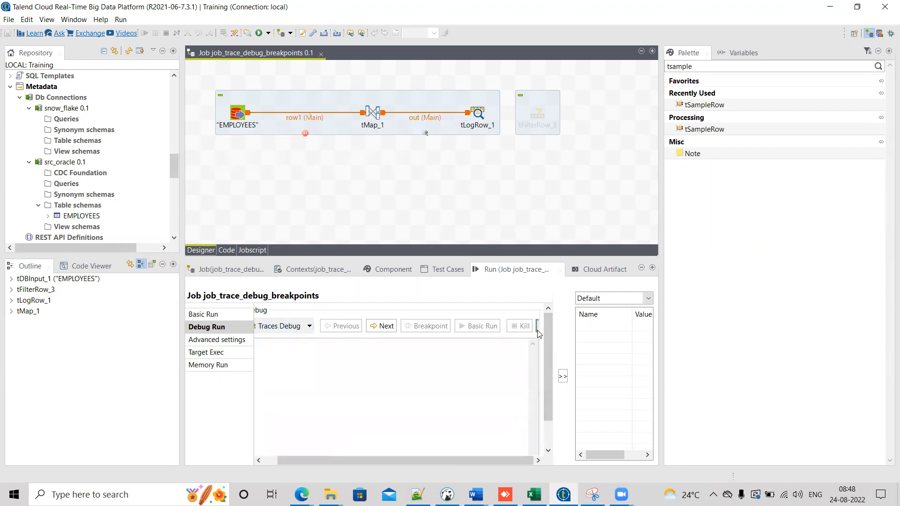
drag(705, 104, 304, 117)
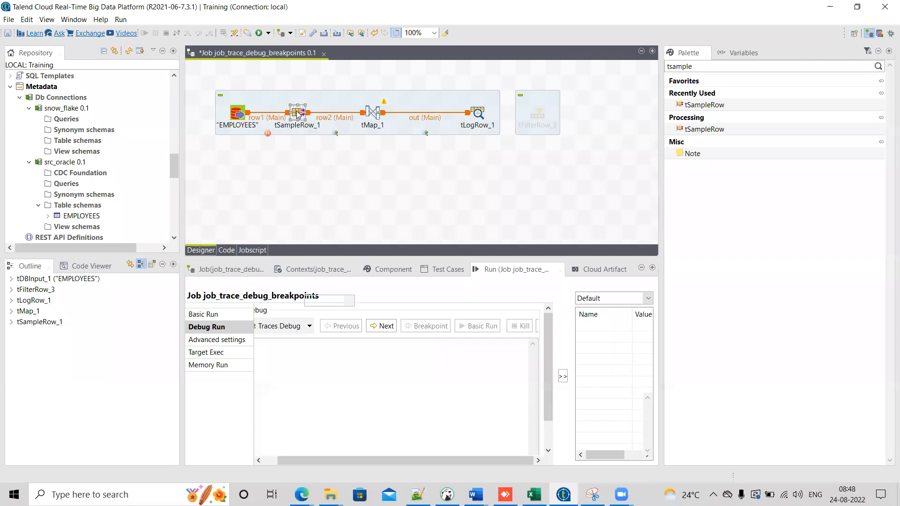
Step: Set the tSampleRow_1 range to "1..50" and save the job
click(299, 114)
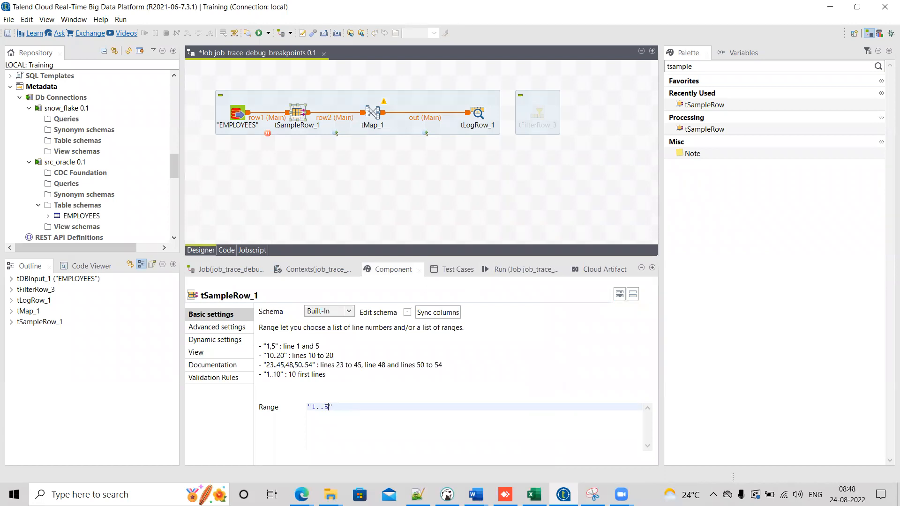
key(ctrl+s)
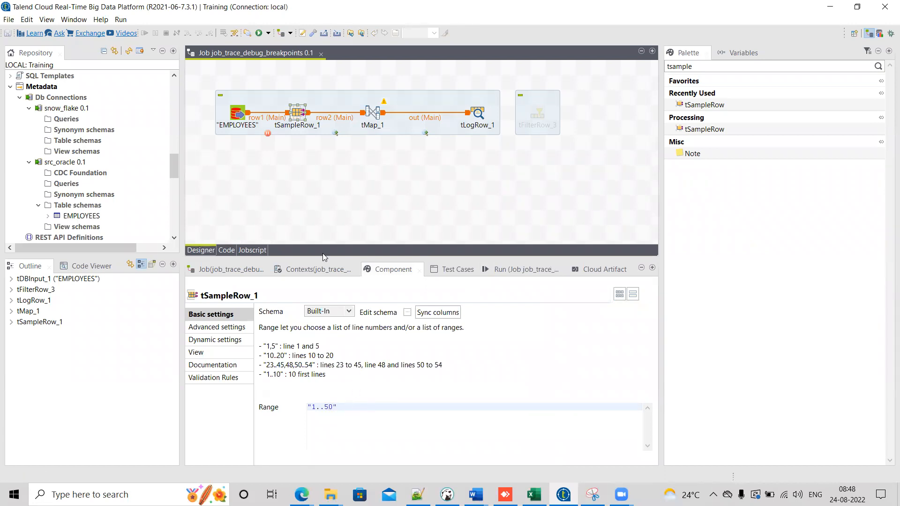
Step: Set up traces on the row2 link to show only EMPLOYEE_ID, FIRST_NAME and HIRE_DATE, and save the job
click(338, 136)
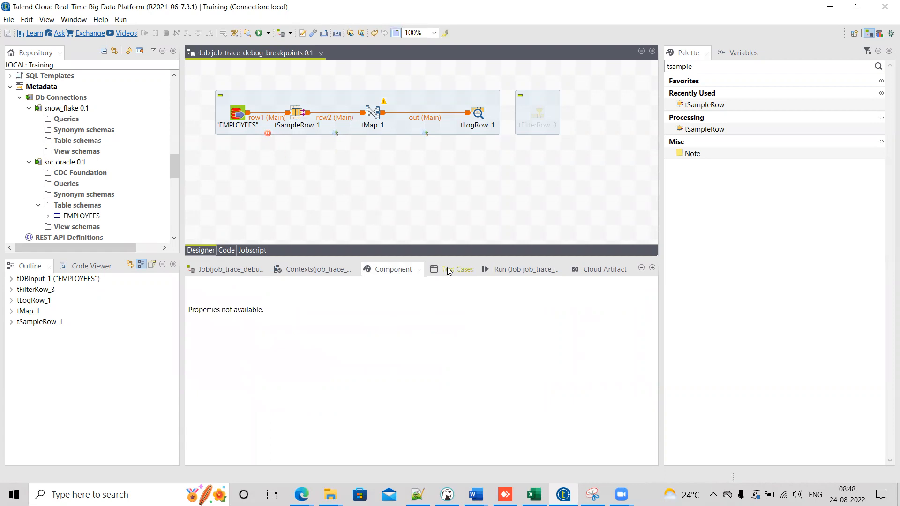
click(523, 271)
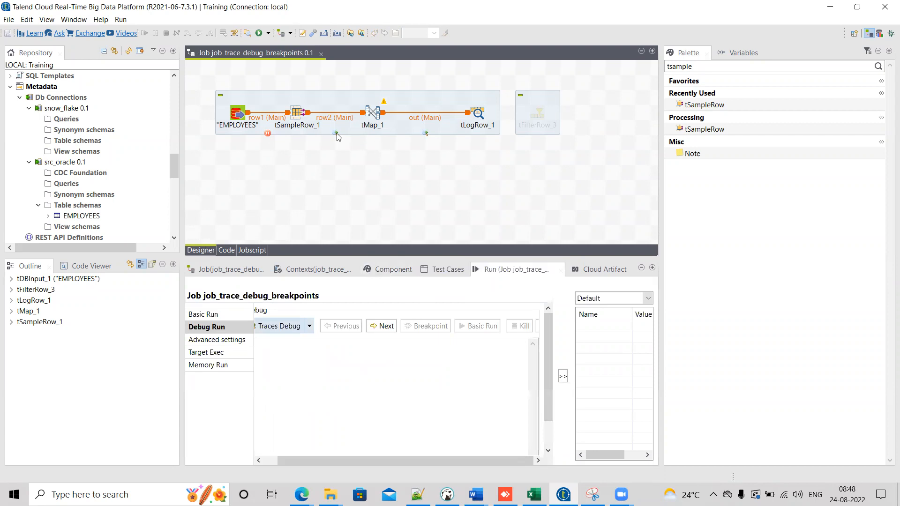
right_click(337, 137)
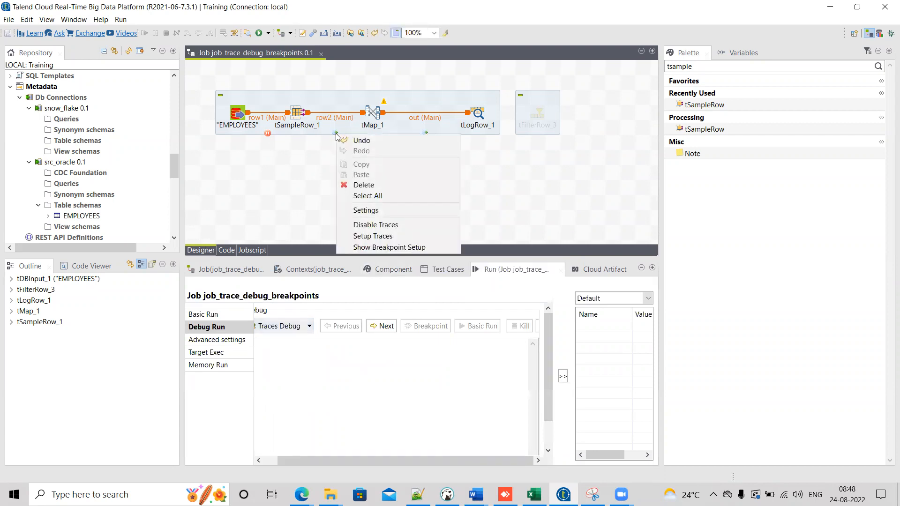
click(367, 237)
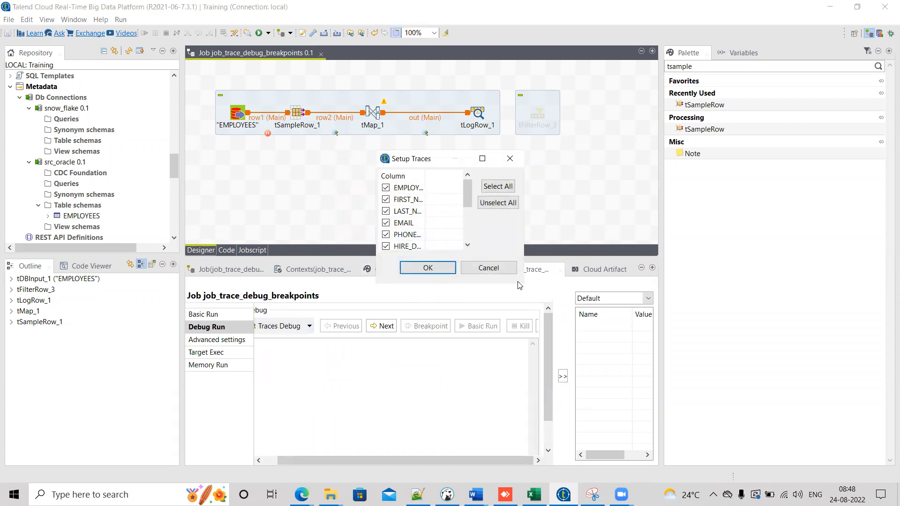
drag(520, 284, 682, 336)
click(584, 206)
click(391, 188)
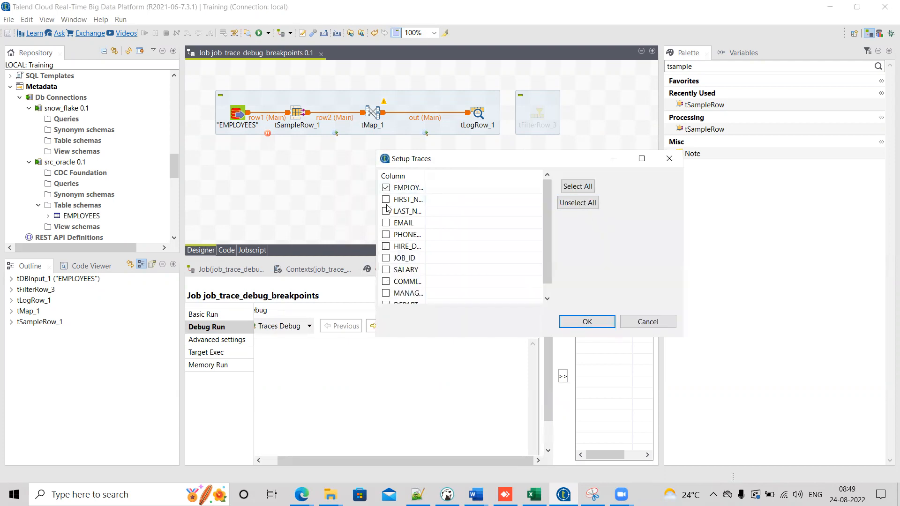
click(594, 326)
click(412, 188)
key(ctrl+s)
Step: Open the tMap_1 mapping editor, apply and close it
mouse_move(384, 105)
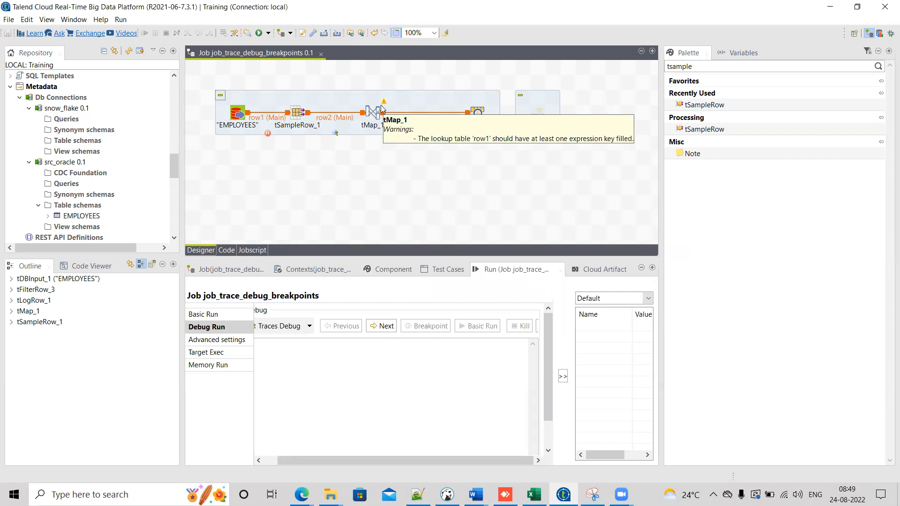
double_click(373, 110)
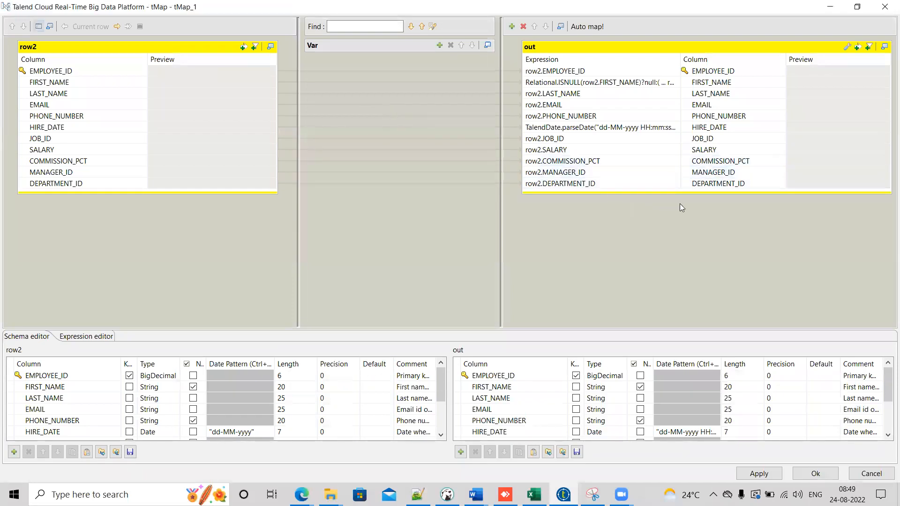
click(749, 165)
click(759, 475)
click(815, 473)
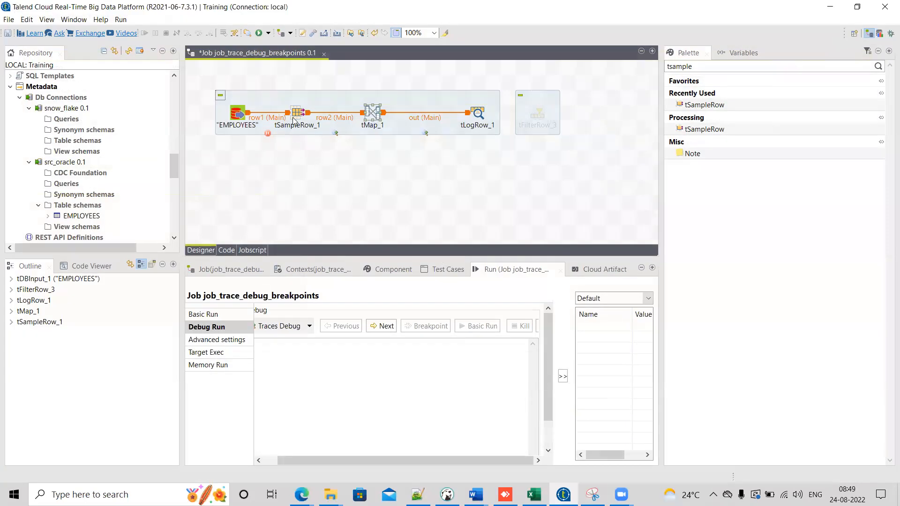
Step: Spread the components further apart along the flow, moving tFilterRow_3 aside, and save the job
drag(294, 116, 309, 116)
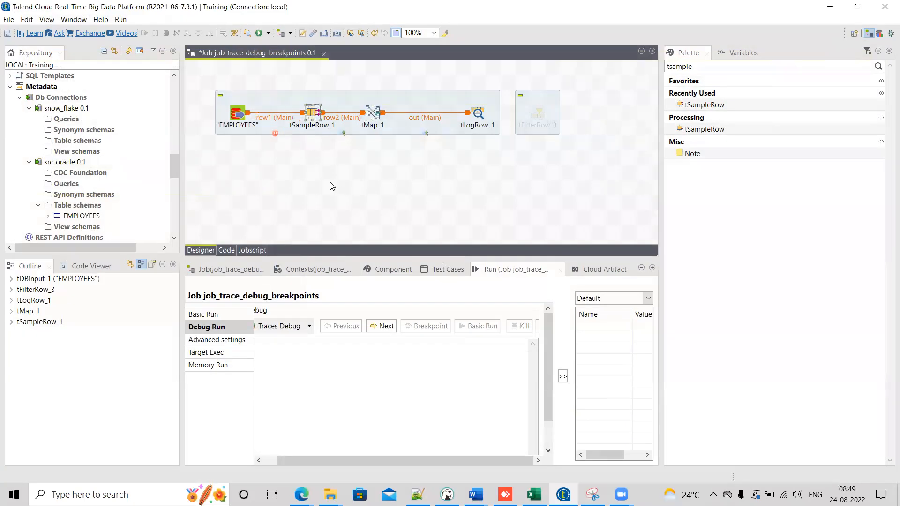
key(ctrl+s)
drag(373, 114, 402, 117)
drag(555, 96, 659, 36)
drag(478, 114, 523, 113)
Step: Inspect the conditional Breakpoint settings of the out and row2 links
click(457, 119)
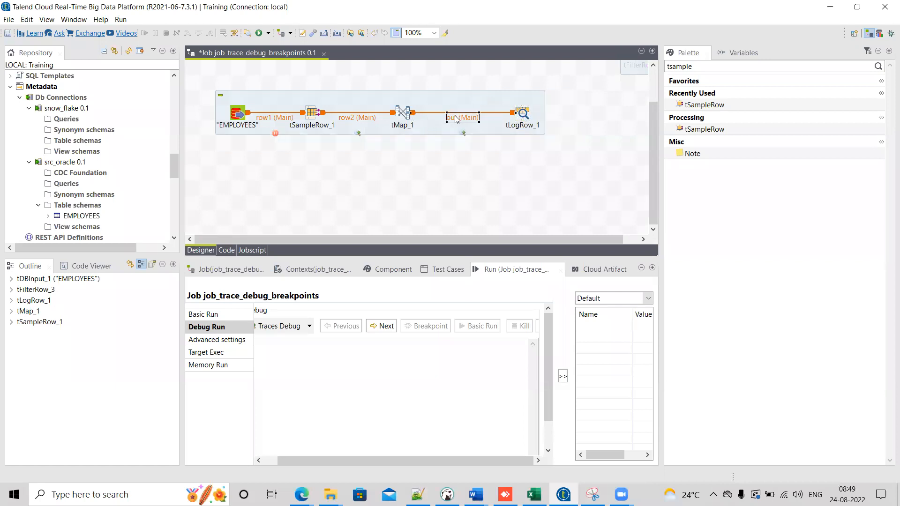
click(381, 271)
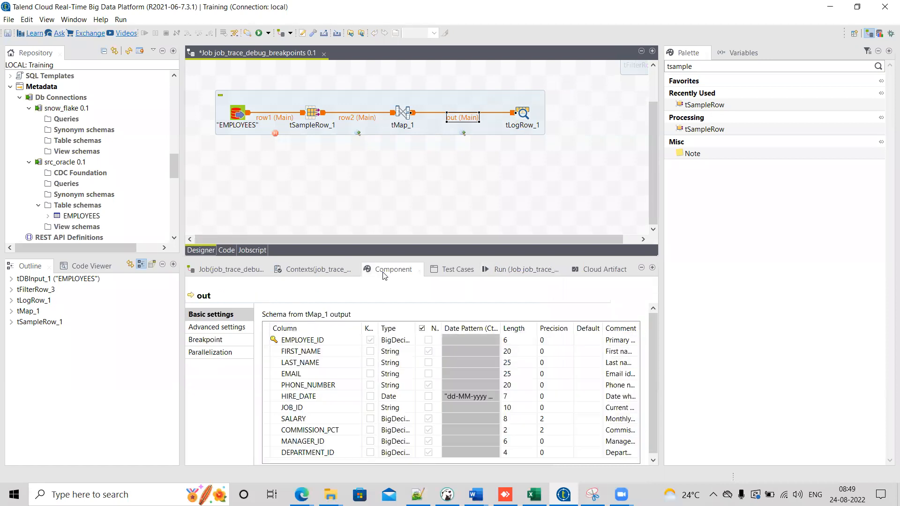
click(212, 342)
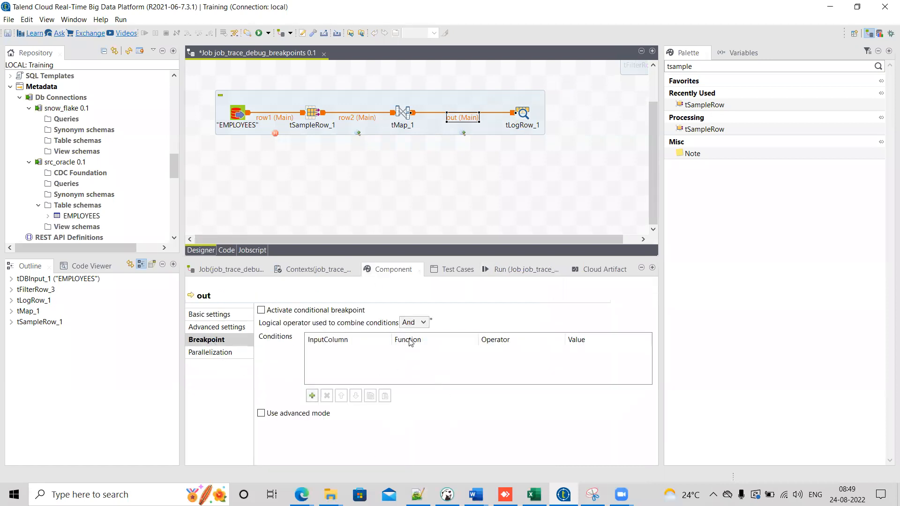
drag(245, 115, 215, 117)
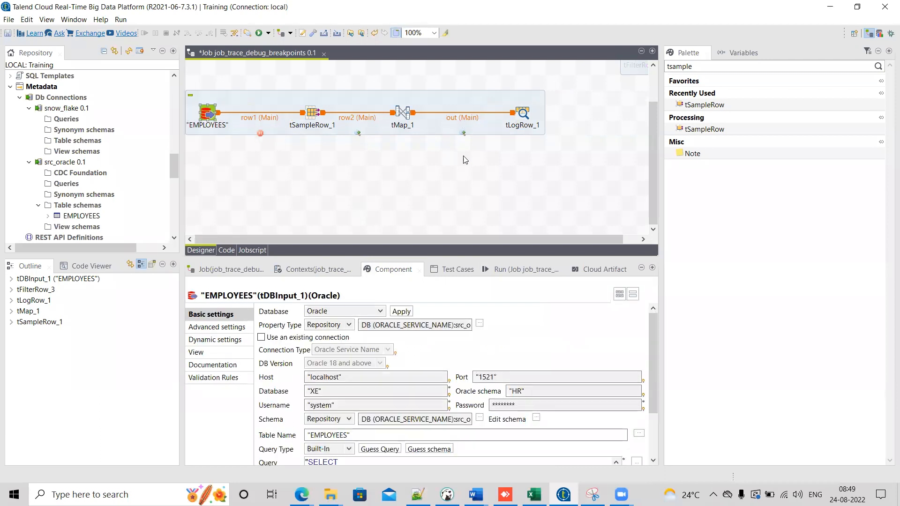
click(354, 117)
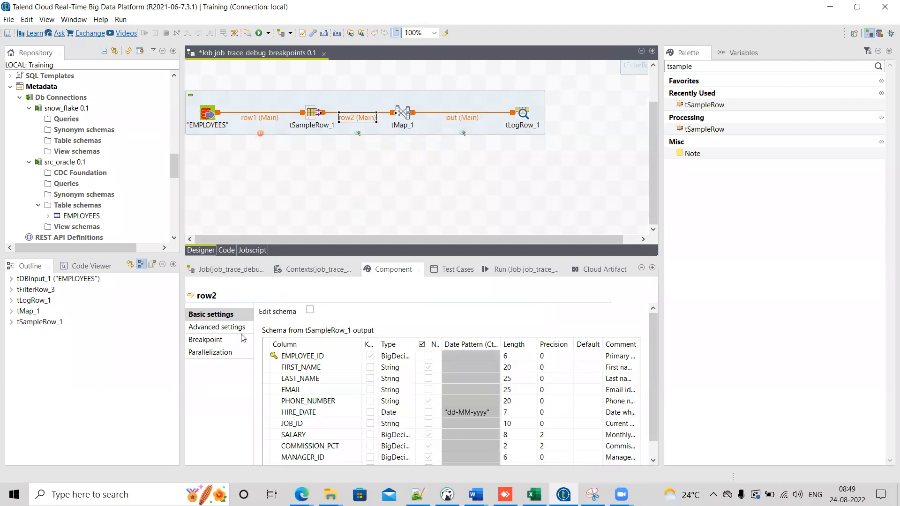
click(227, 339)
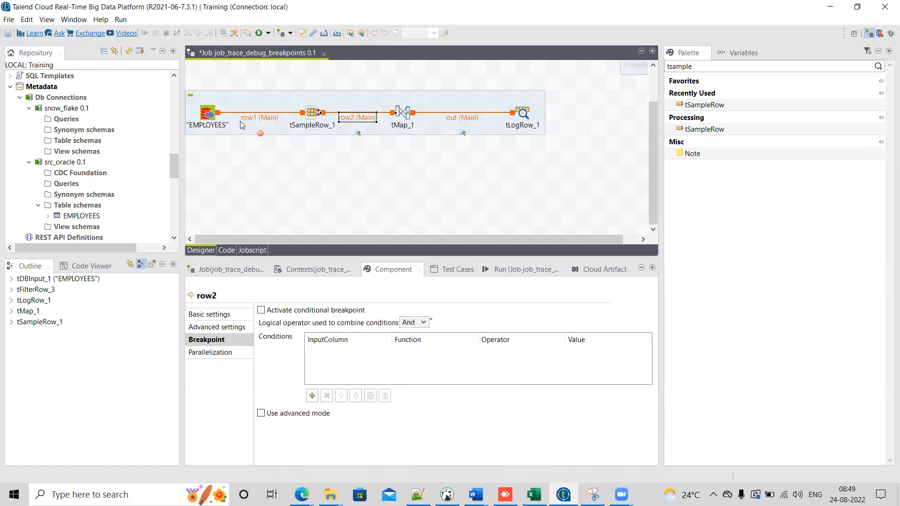
Step: Add a breakpoint on the EMPLOYEES input component and save the job
right_click(207, 117)
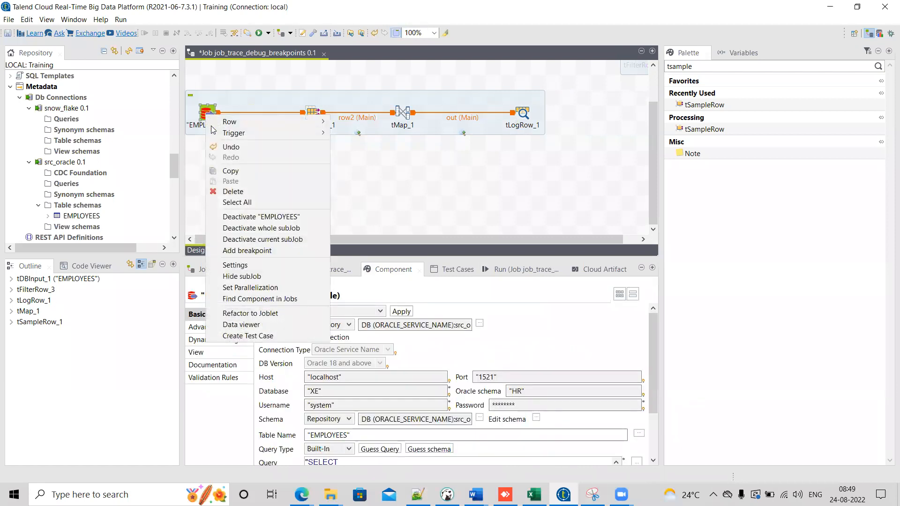
click(244, 250)
click(309, 109)
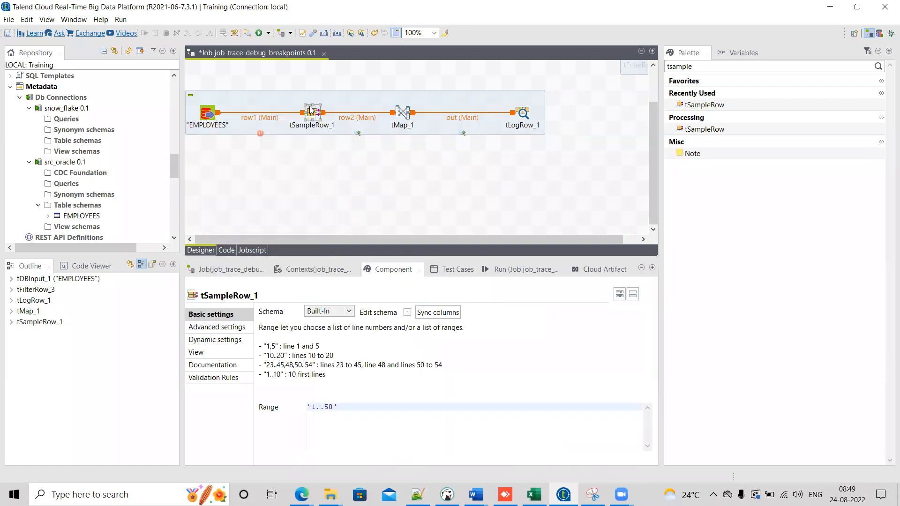
right_click(310, 110)
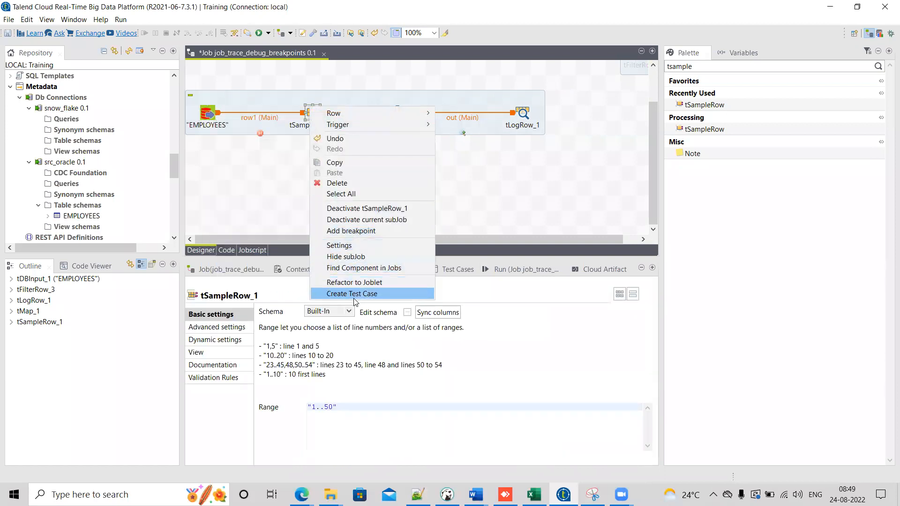
click(469, 182)
key(ctrl+s)
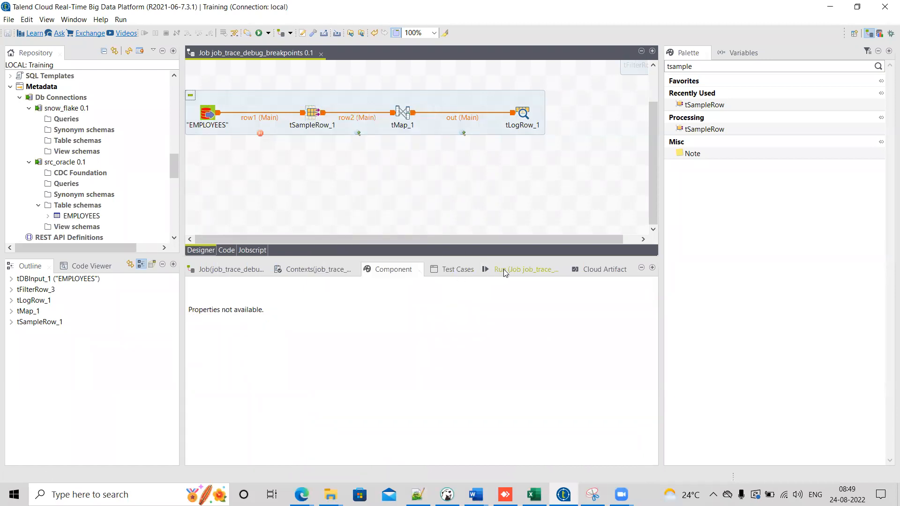
Step: Run the job in Traces Debug mode and advance through the breakpoints until it finishes
click(504, 269)
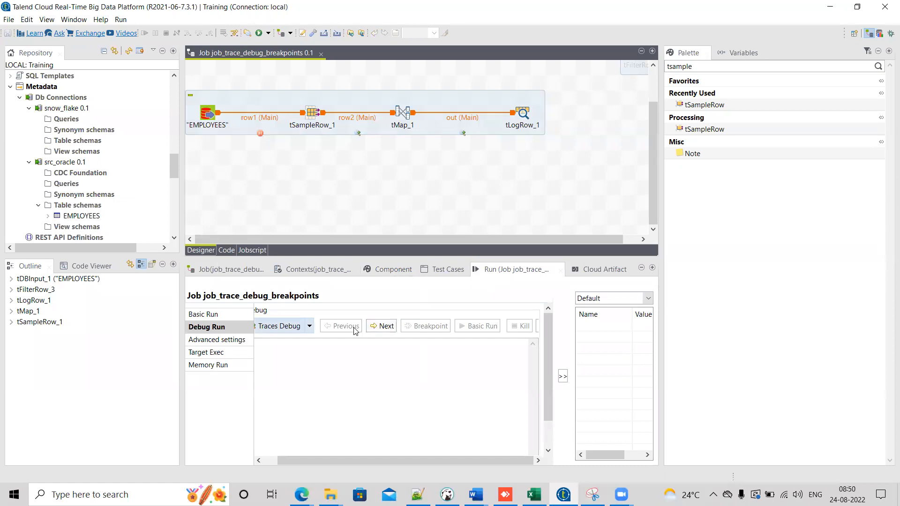
click(280, 326)
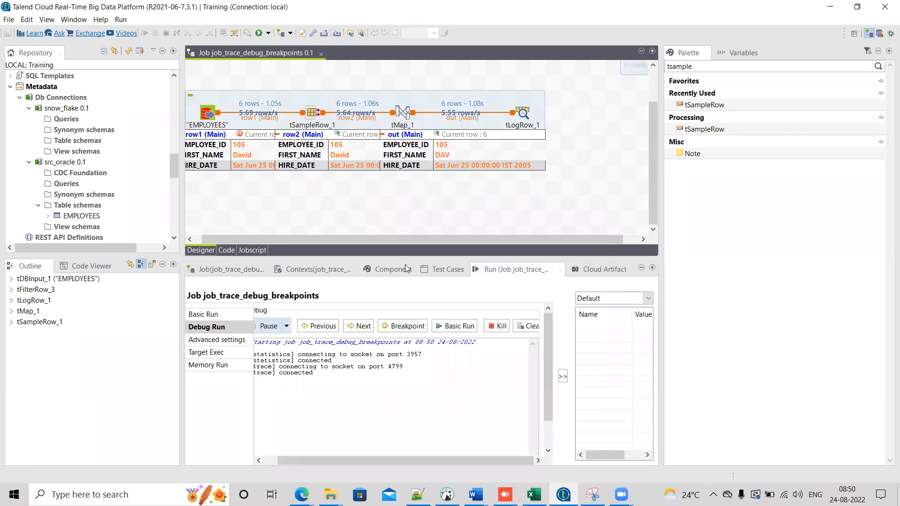
click(395, 326)
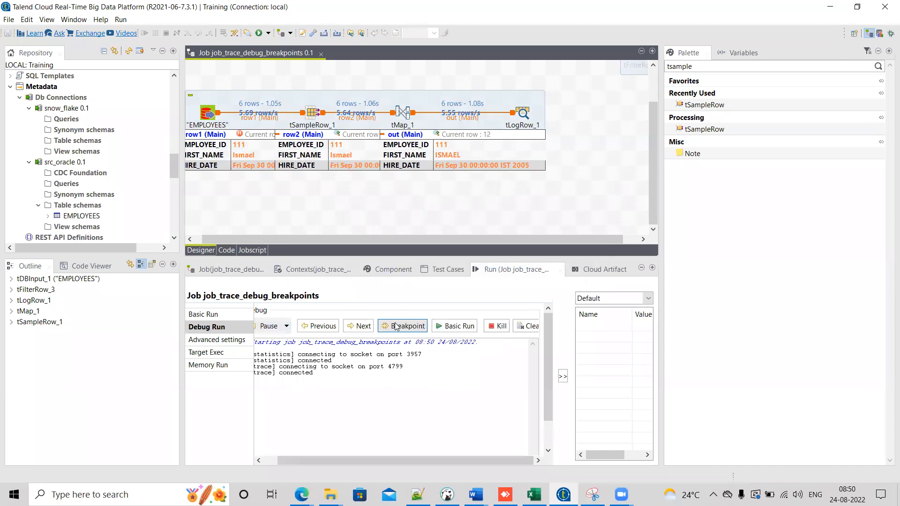
click(395, 326)
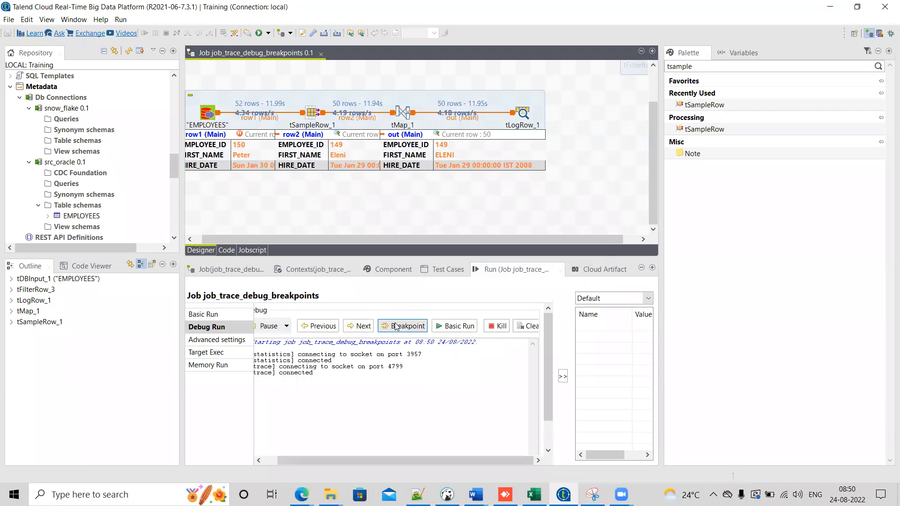
click(395, 326)
click(400, 329)
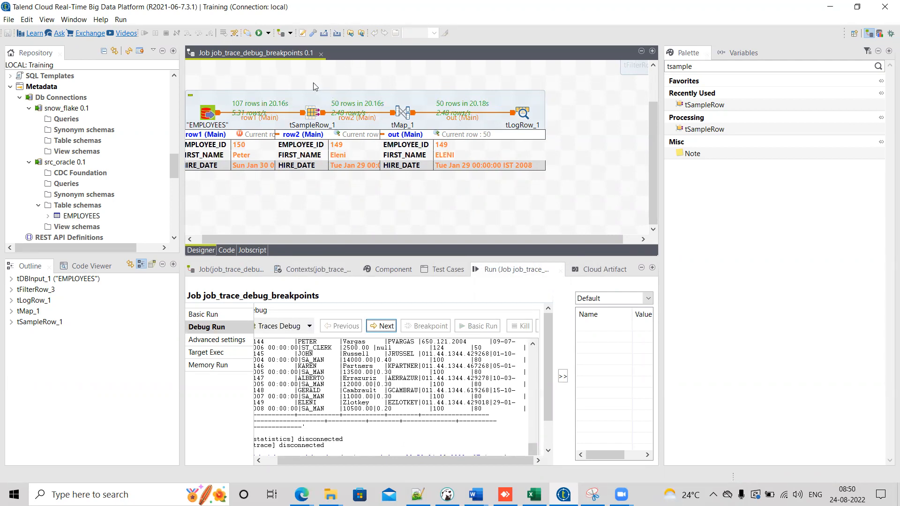
Step: Copy the entire debug console output and paste it into the new 3 tab in Notepad++
click(327, 82)
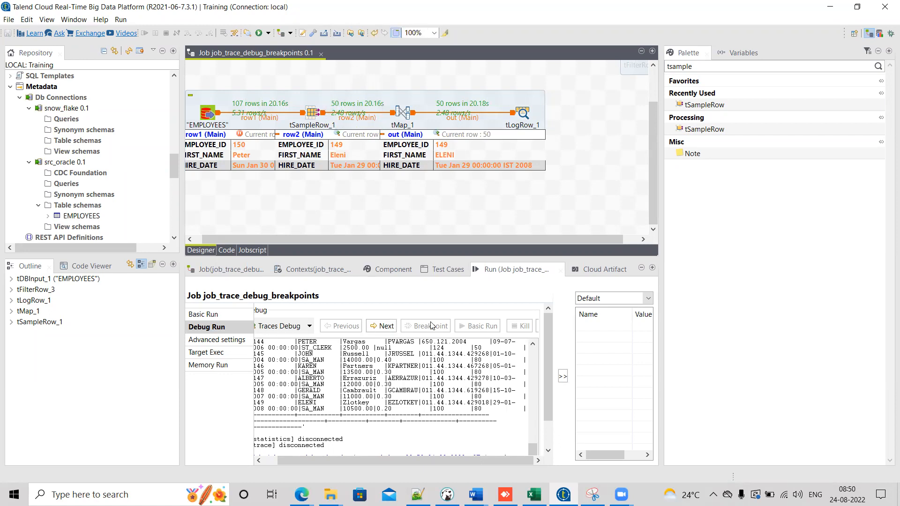
drag(487, 258, 486, 213)
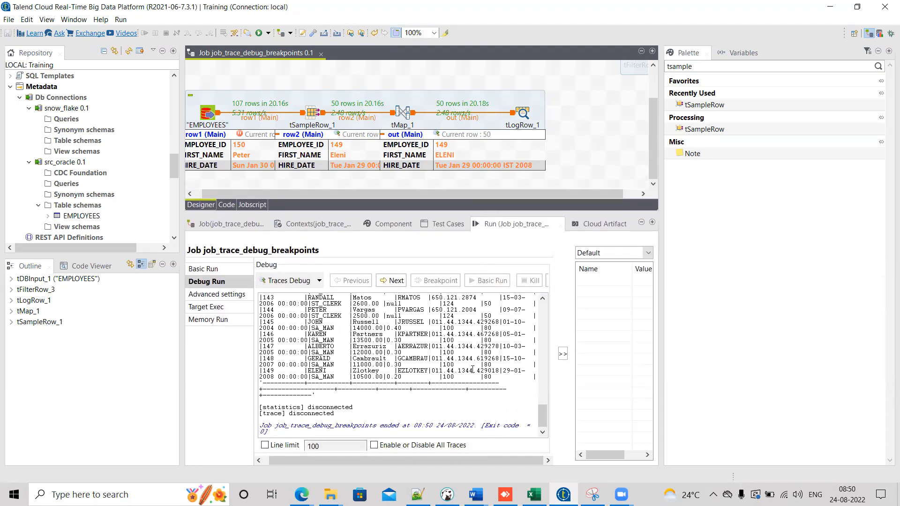
drag(538, 411, 542, 309)
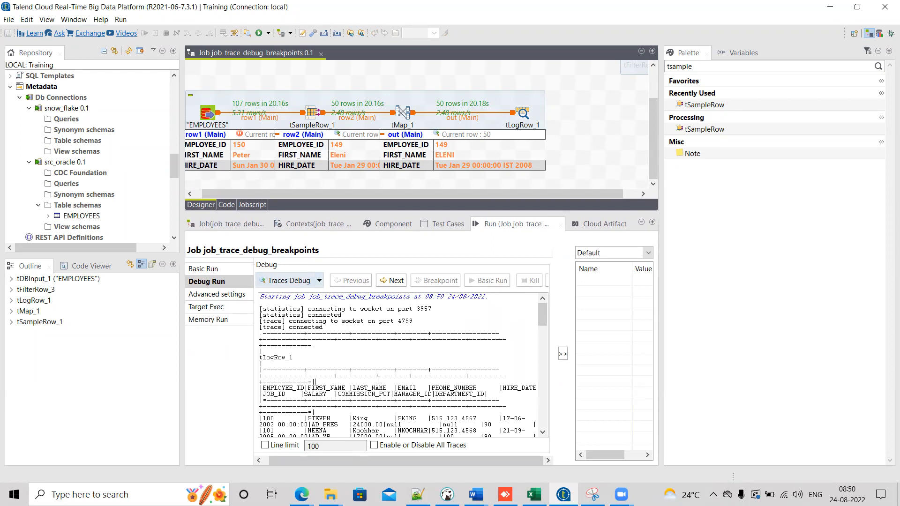
key(ctrl+a)
key(alt+Tab)
key(ctrl+a)
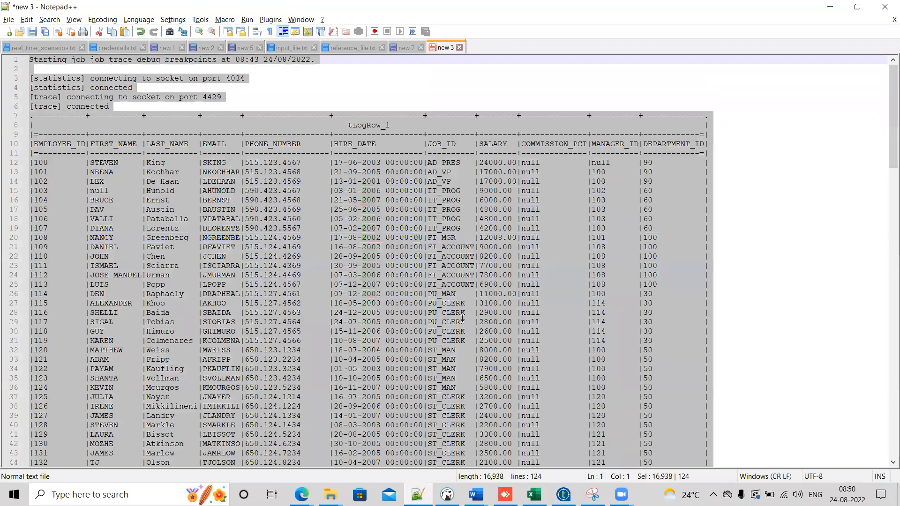
key(ctrl+v)
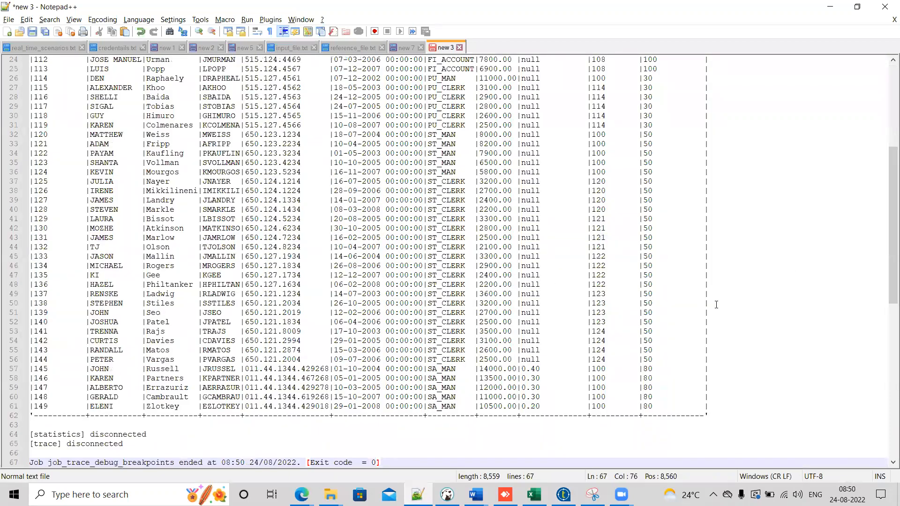
Step: Review the pasted output and return to Talend Studio
drag(889, 250, 887, 174)
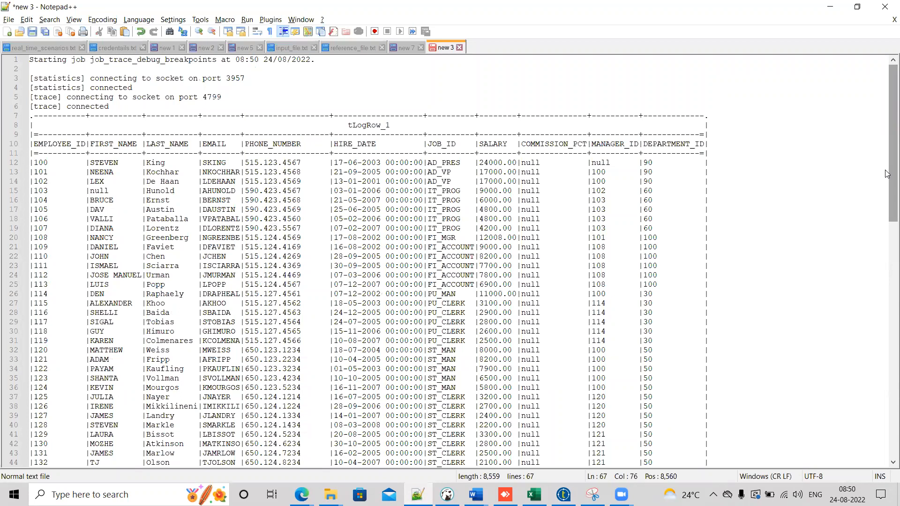
key(alt+Tab)
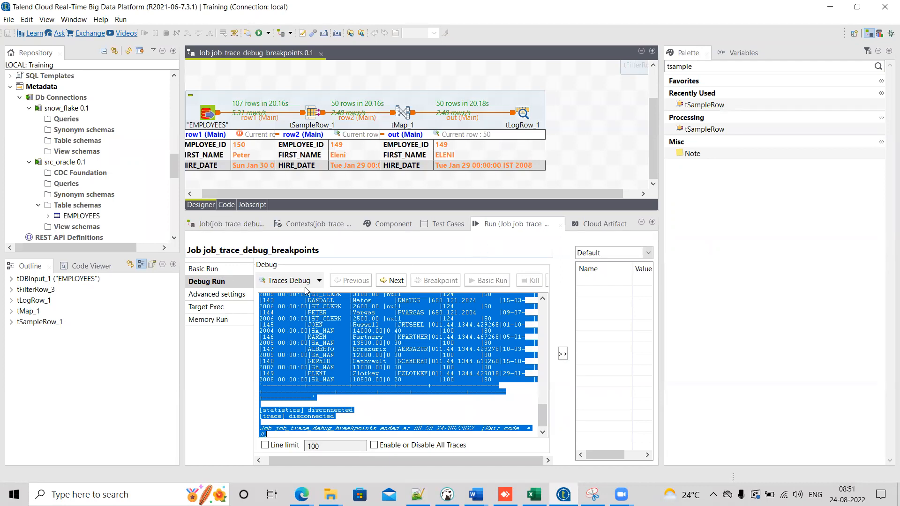
click(322, 282)
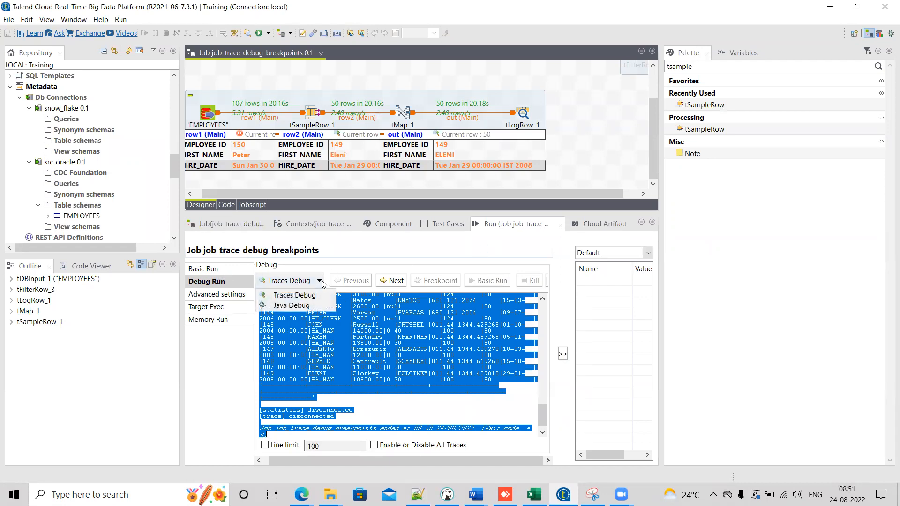
click(381, 226)
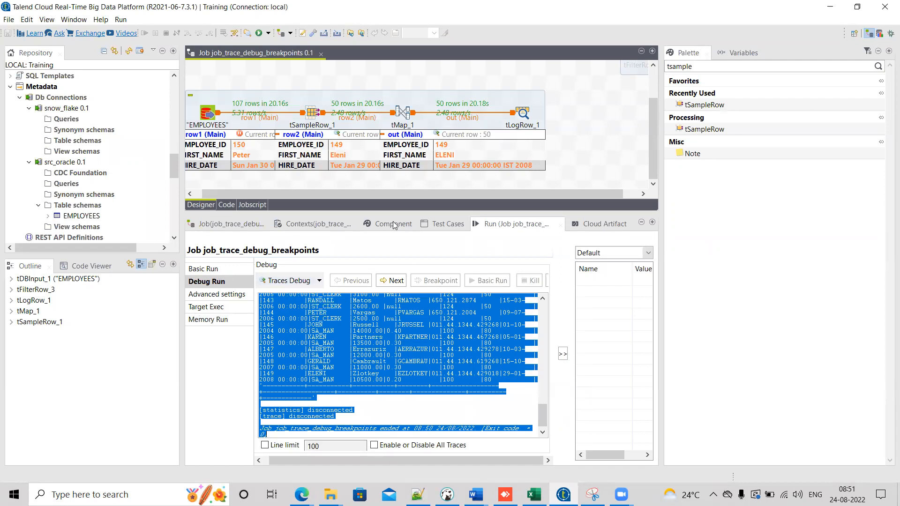
click(381, 226)
click(253, 115)
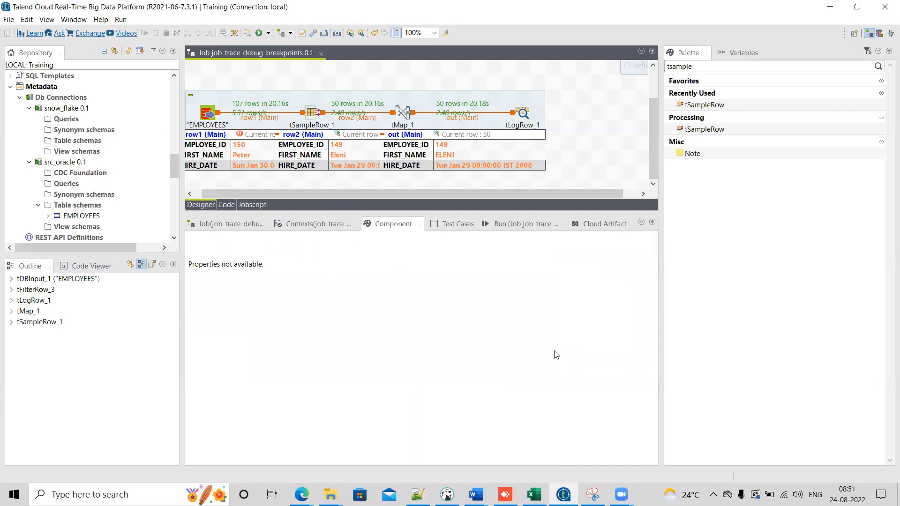
mouse_move(621, 495)
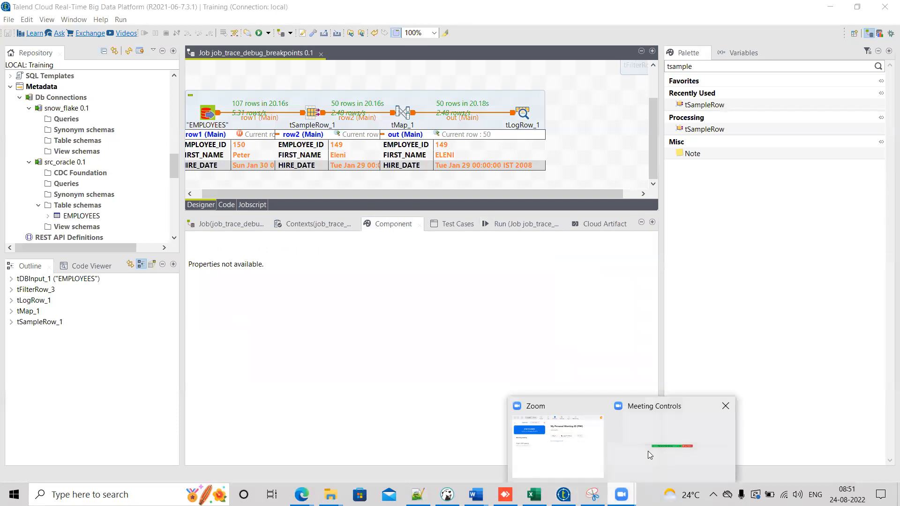
click(640, 457)
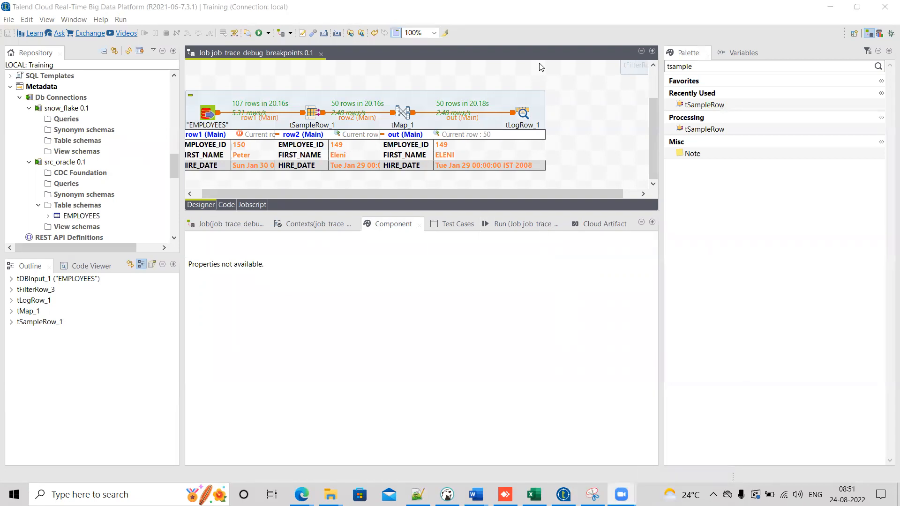
click(738, 46)
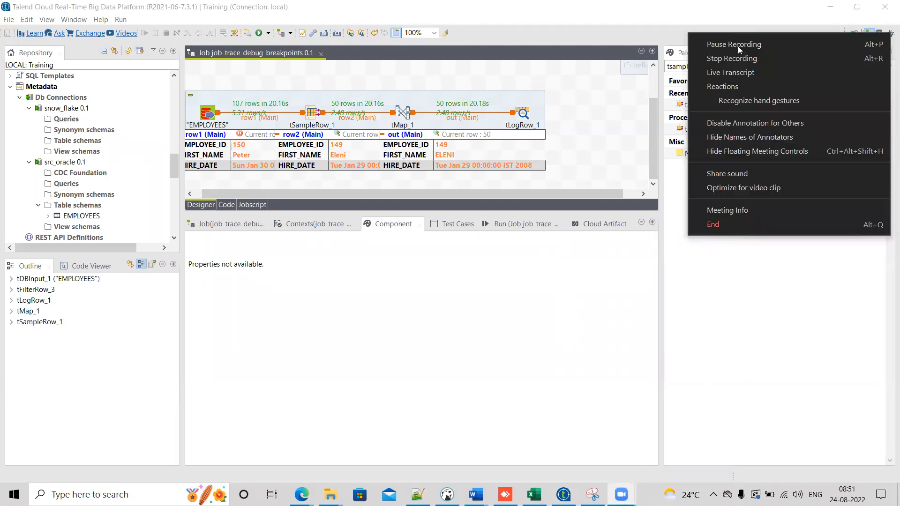